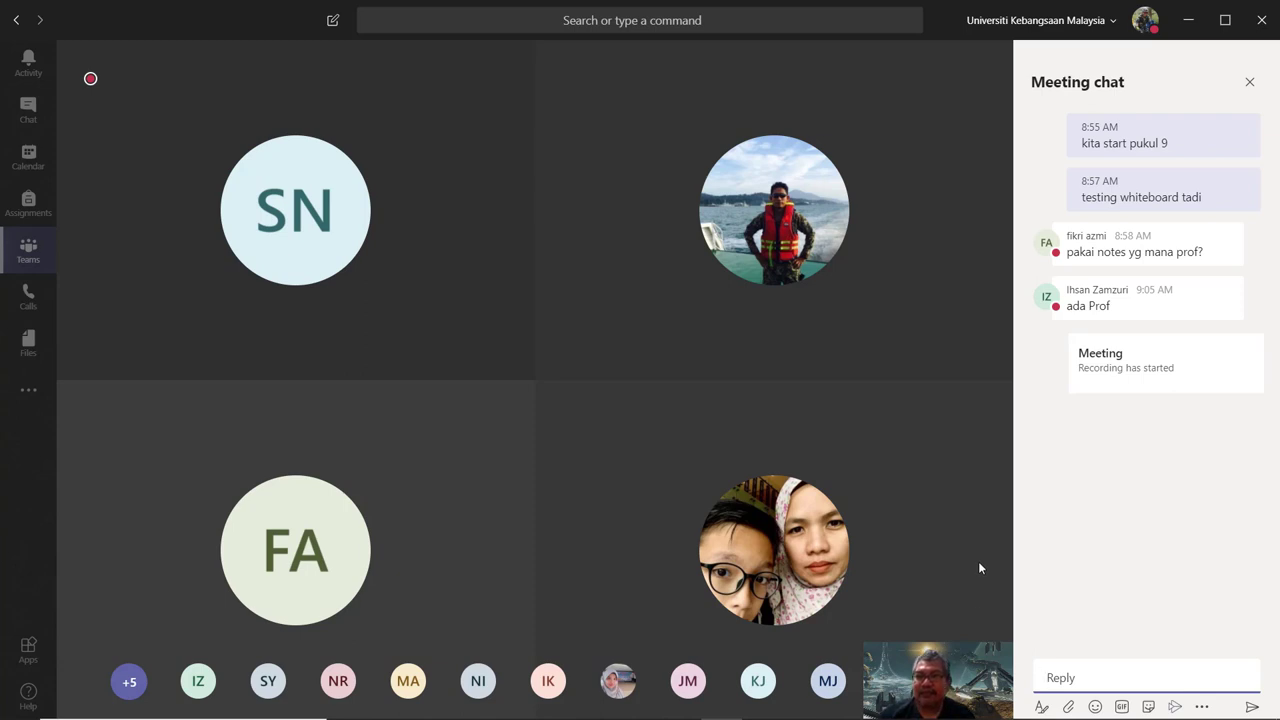
Step: Share the calculate-surv-curve-manually.xlsx Excel window with the participants of the Teams meeting
mouse_move(850, 600)
mouse_move(722, 712)
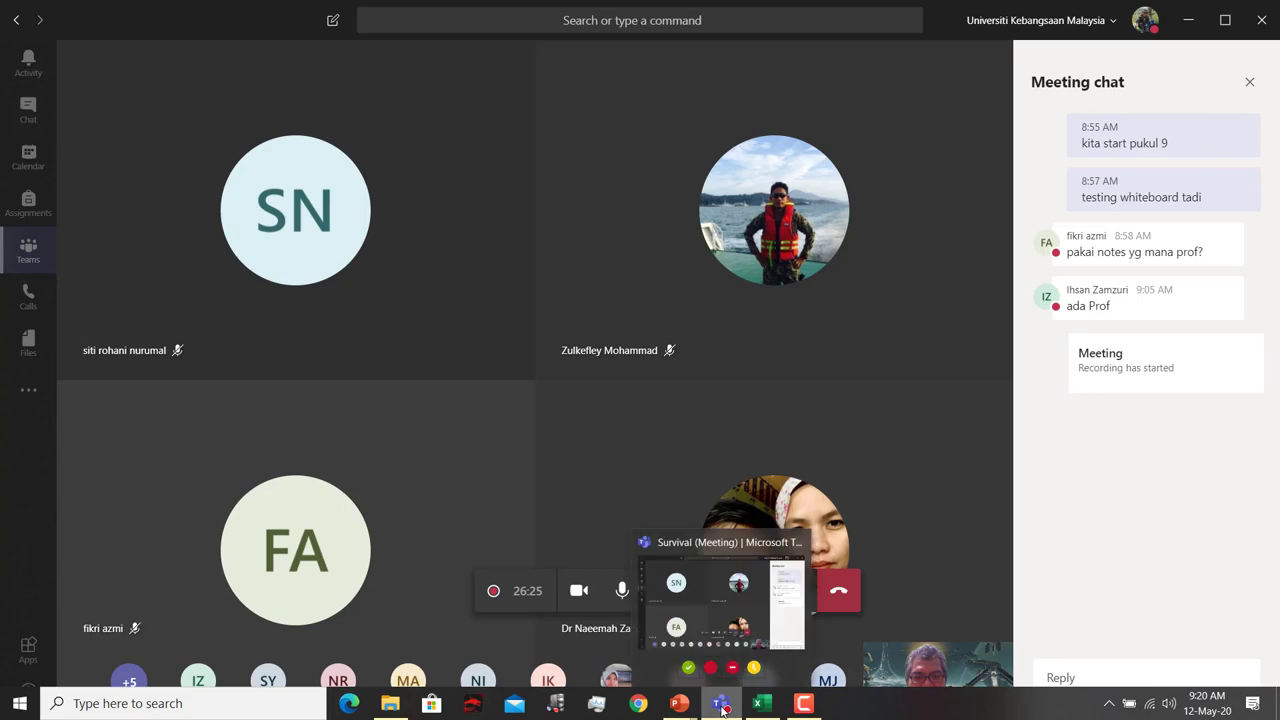
left_click(762, 705)
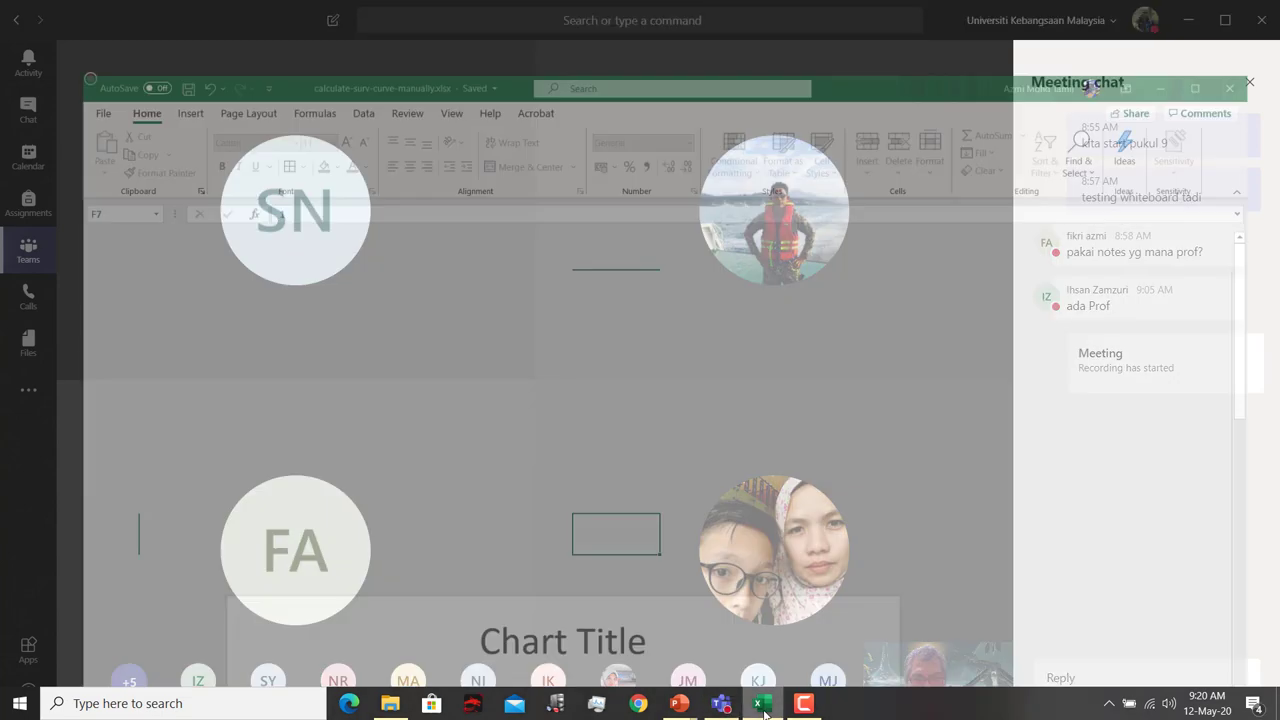
left_click(762, 705)
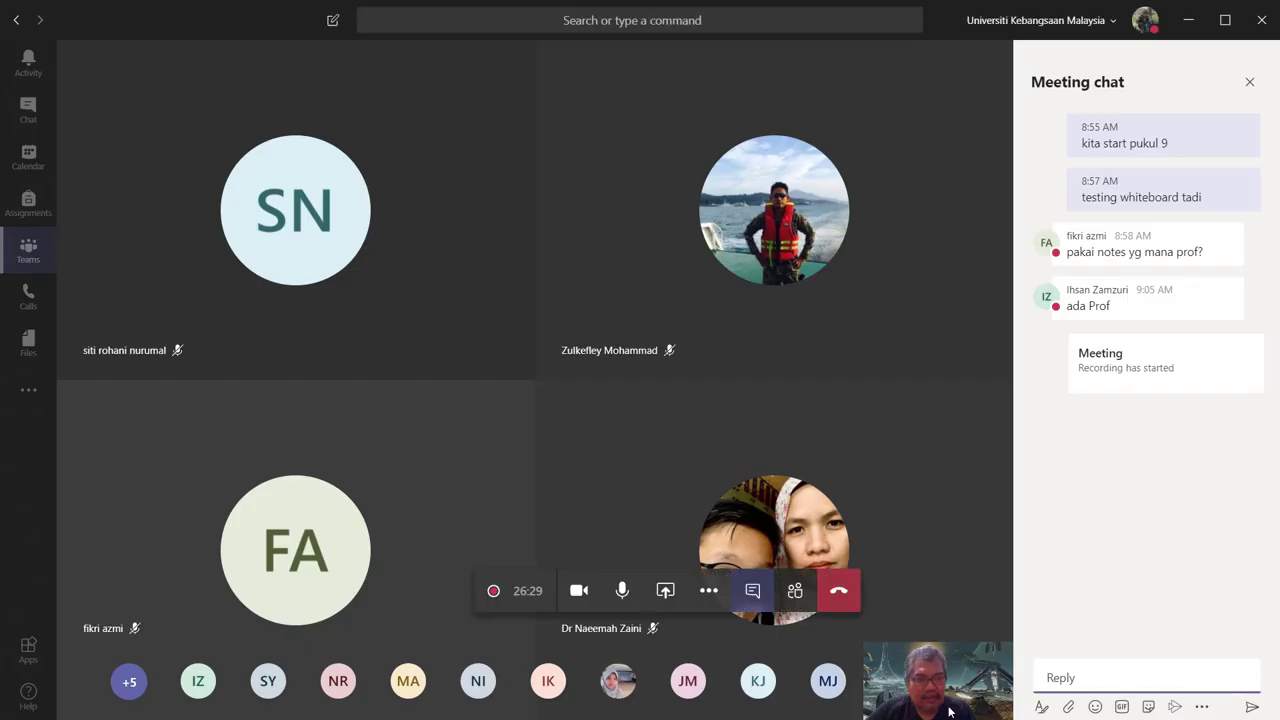
left_click(665, 595)
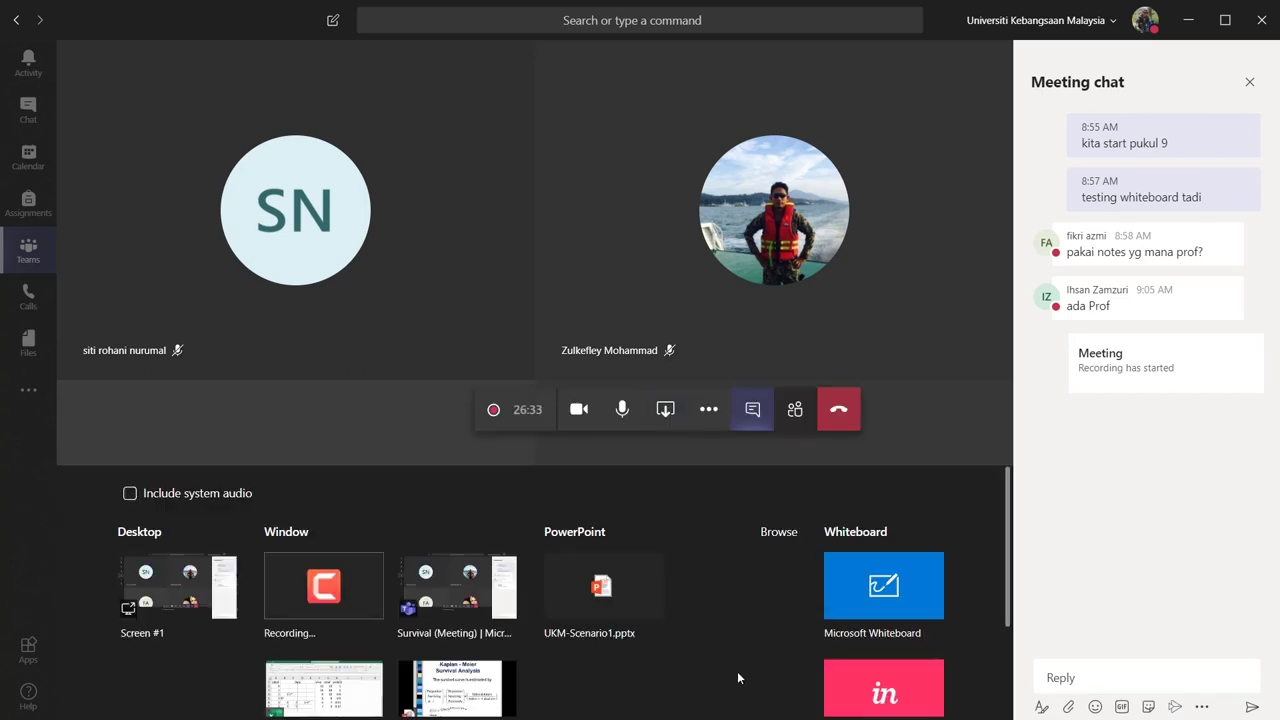
scroll(390, 693, "down", 1)
left_click(323, 650)
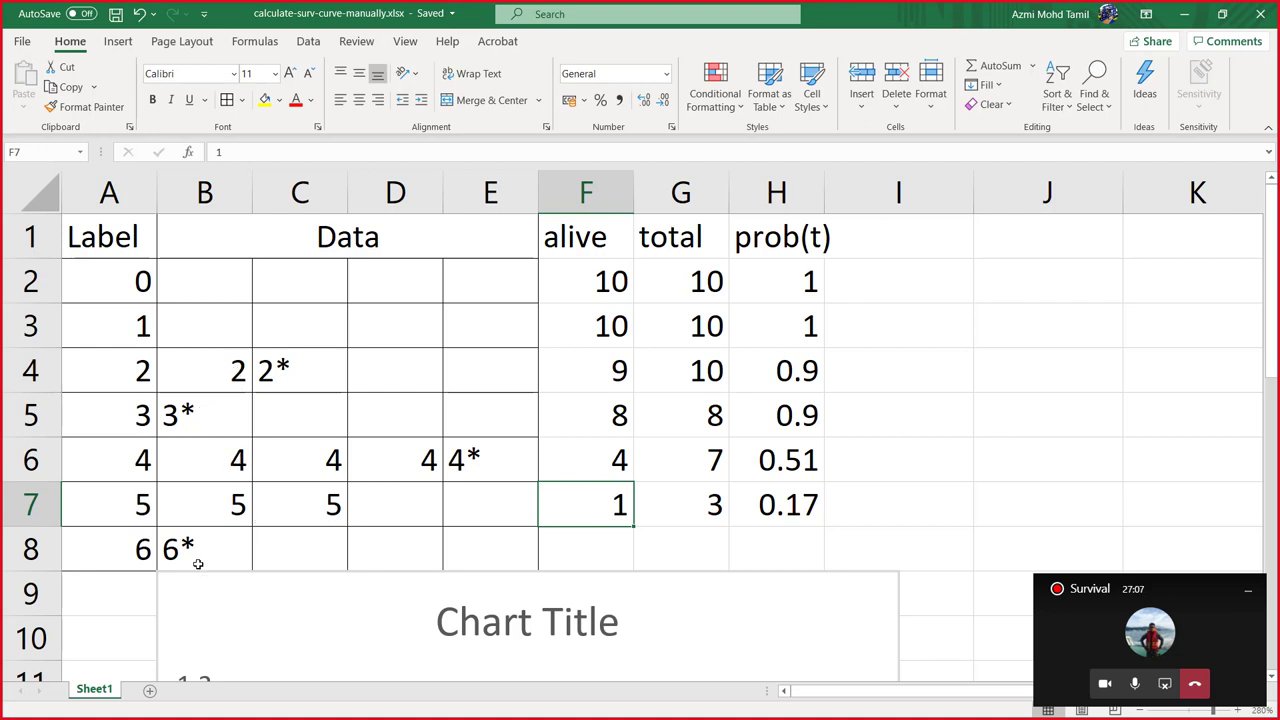
Step: Examine the starred entries in the Data block, and the alive, total and prob(t) cells in the label 0 row
left_click(282, 356)
left_click(219, 421)
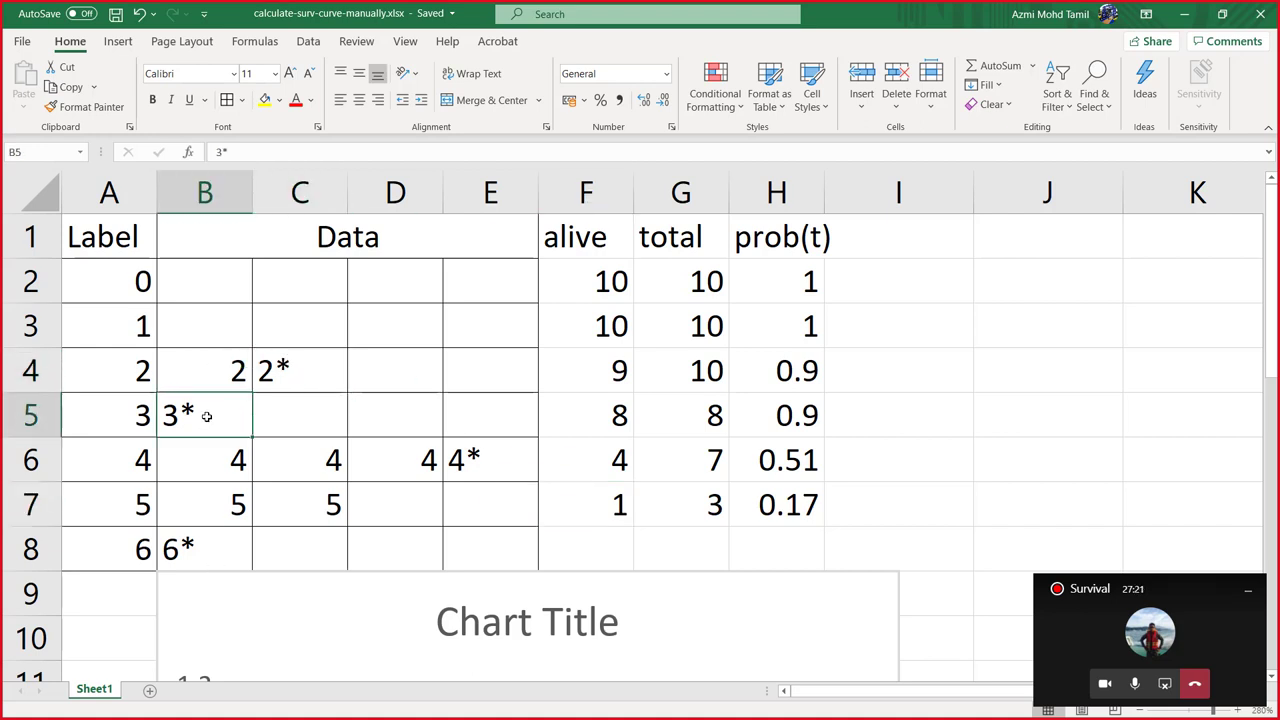
left_click(465, 460)
left_click(200, 544)
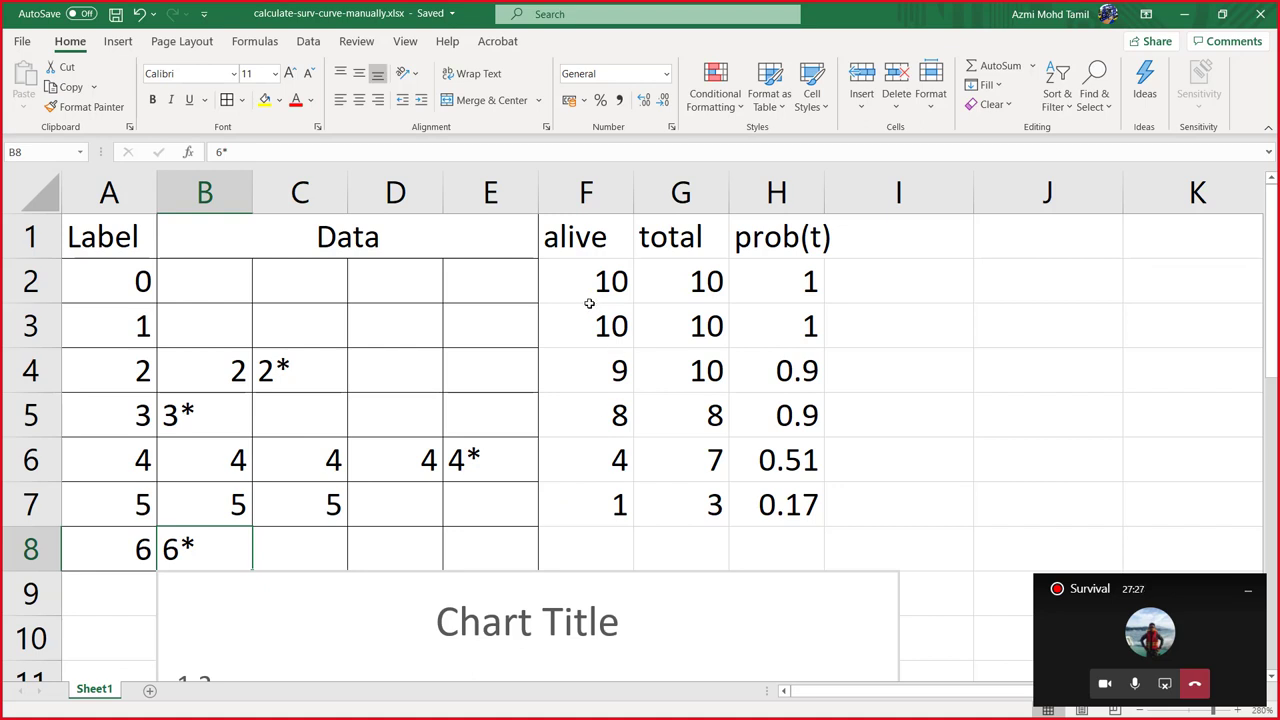
left_click(133, 282)
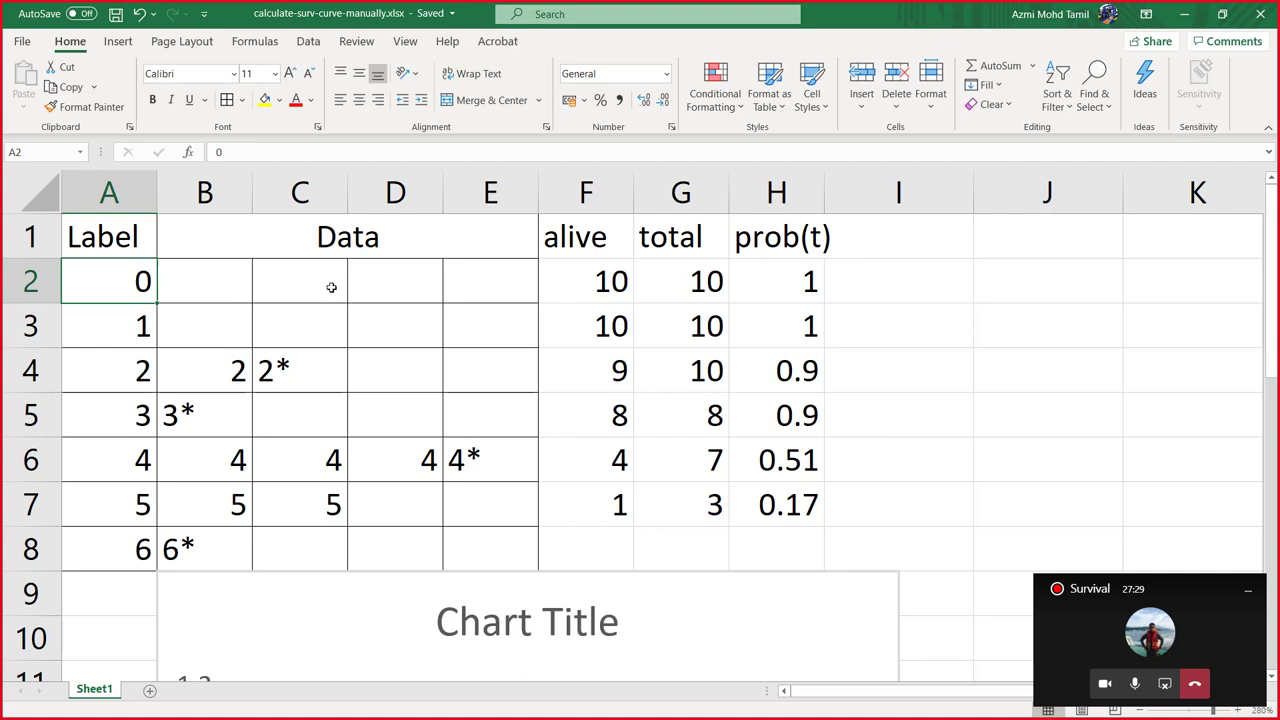
left_click(611, 280)
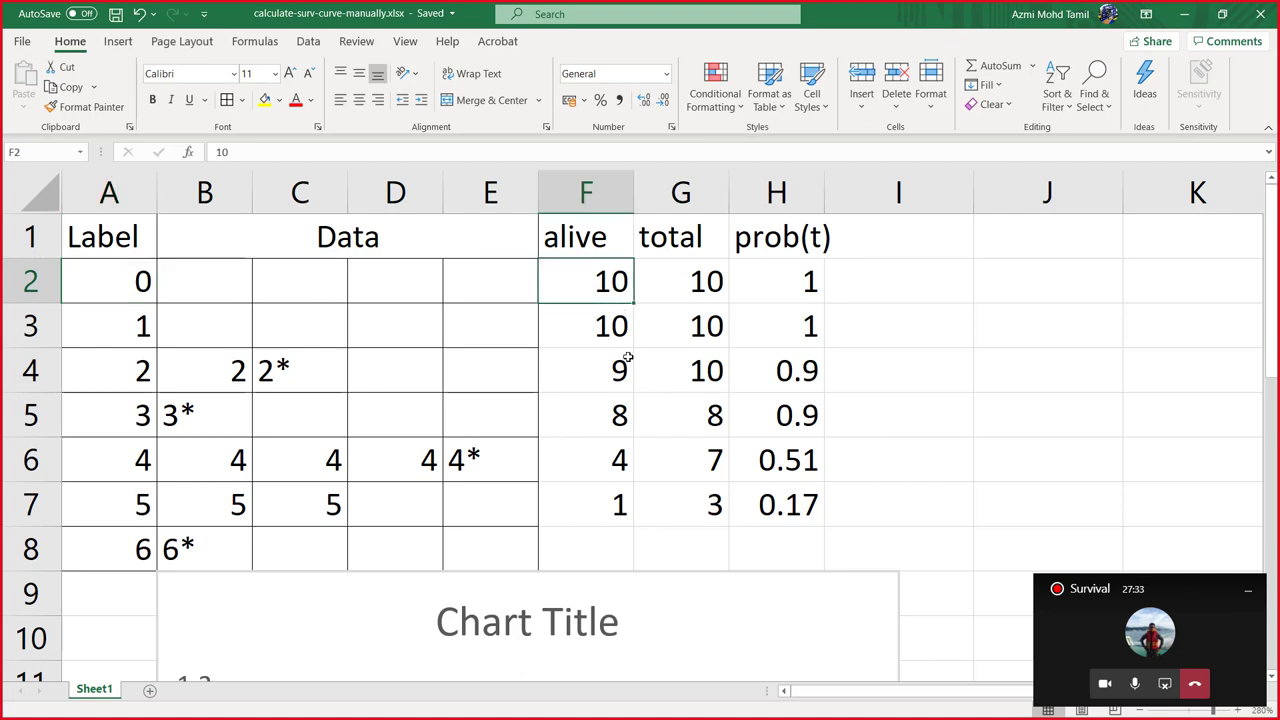
left_click(697, 280)
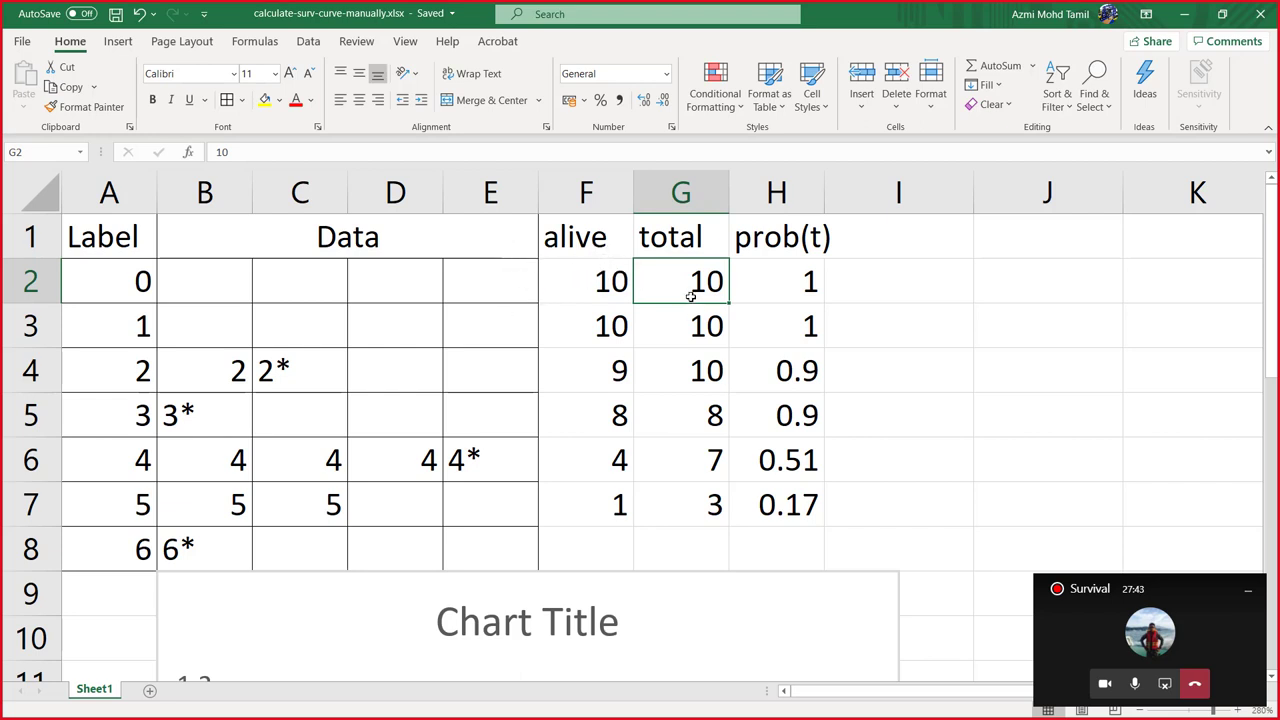
left_click(786, 283)
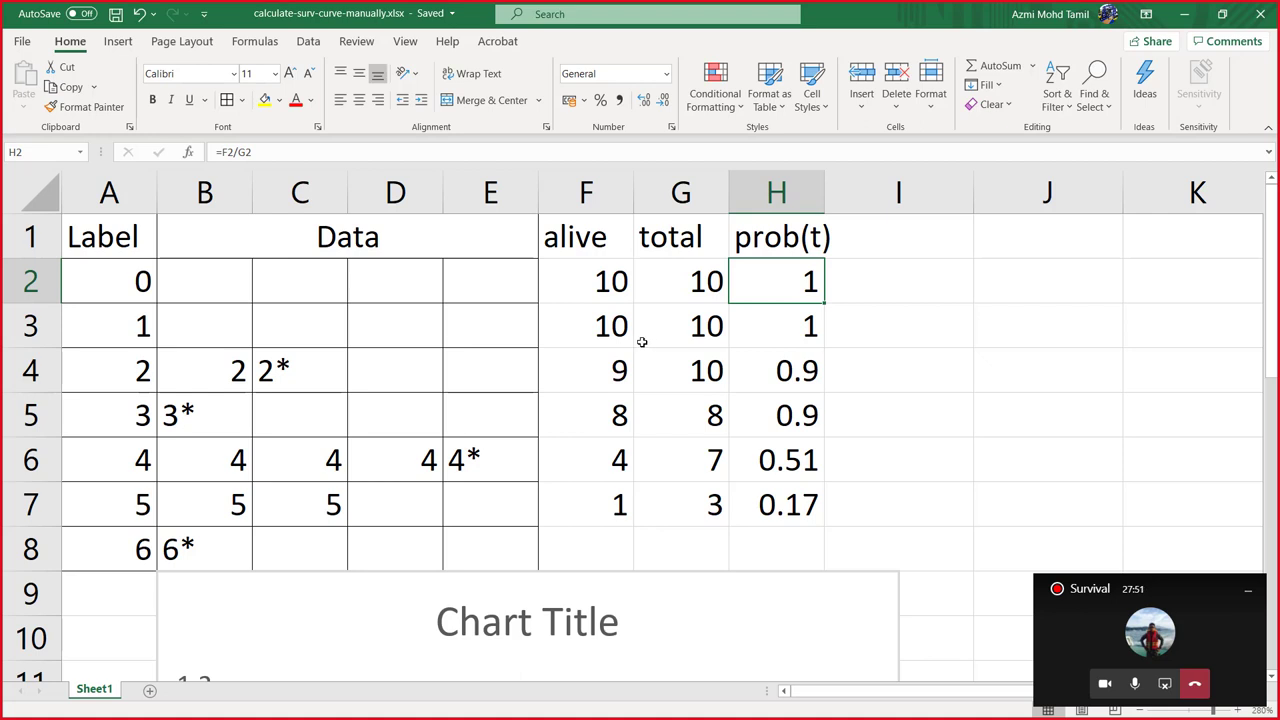
Step: Extend the prob(t) formula in H3 to multiply by the preceding probability, making it =F3/G3*H2, and check it
left_click(612, 326)
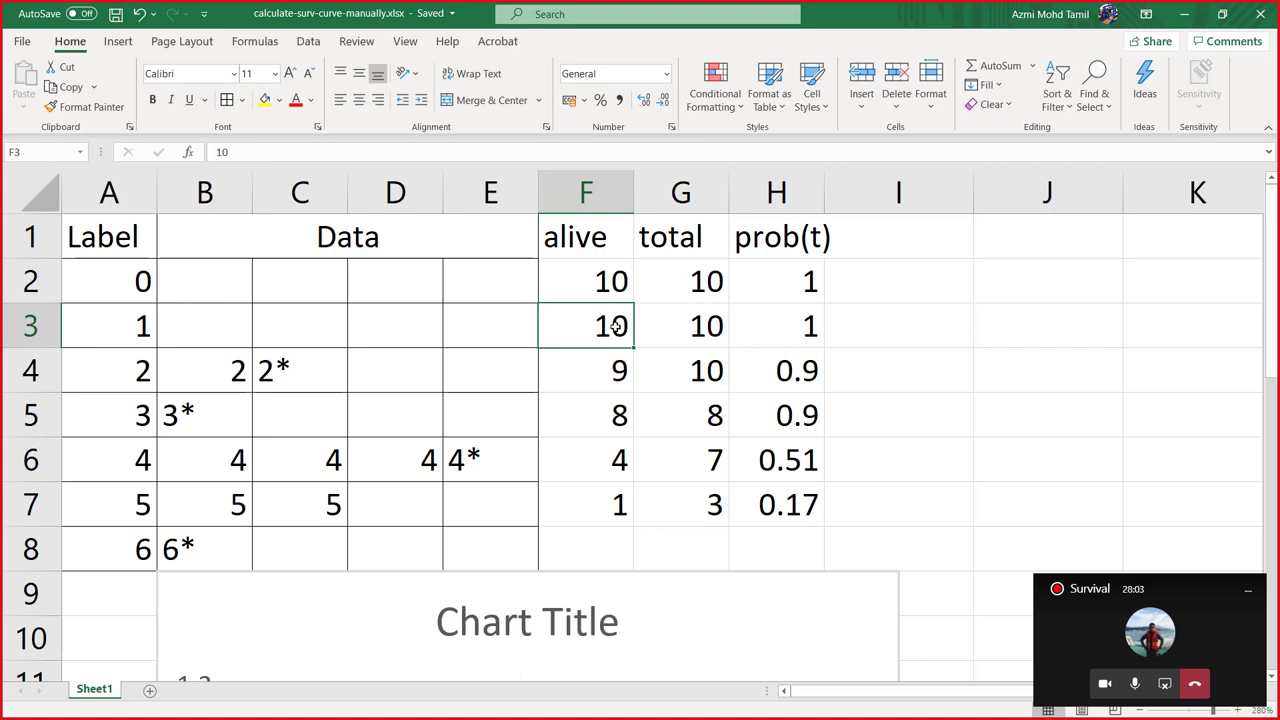
left_click(701, 325)
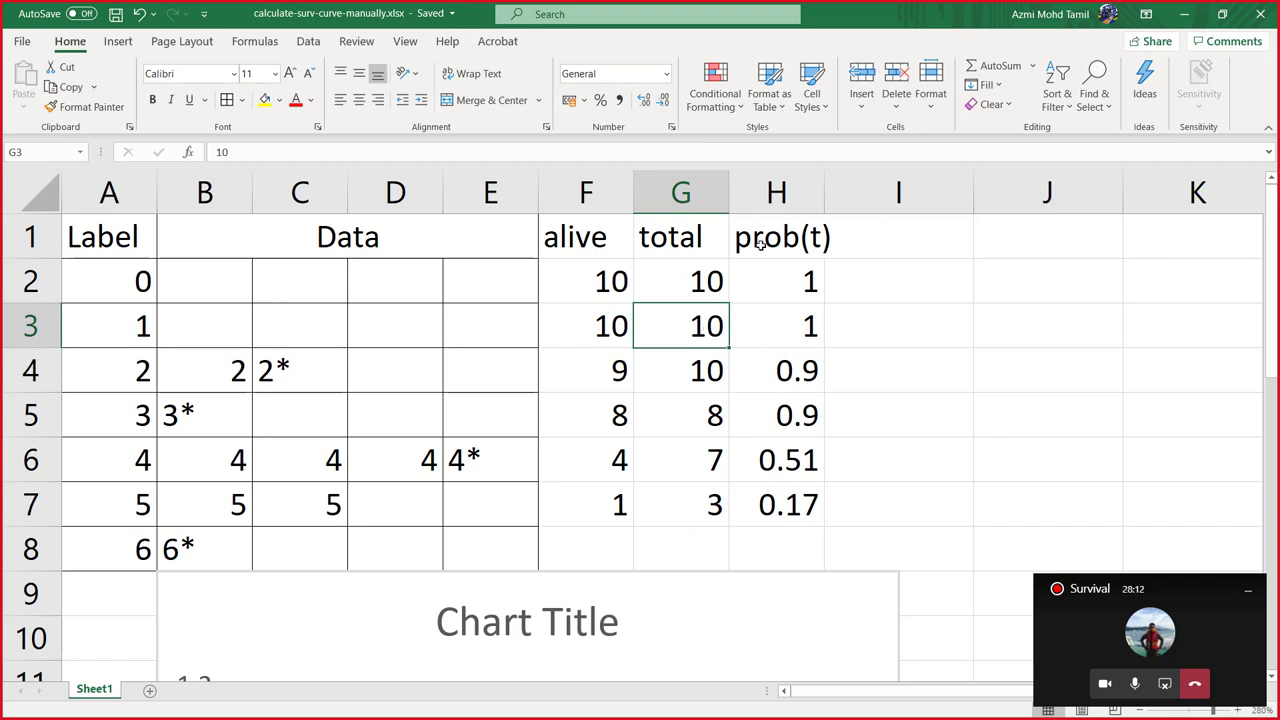
left_click(791, 327)
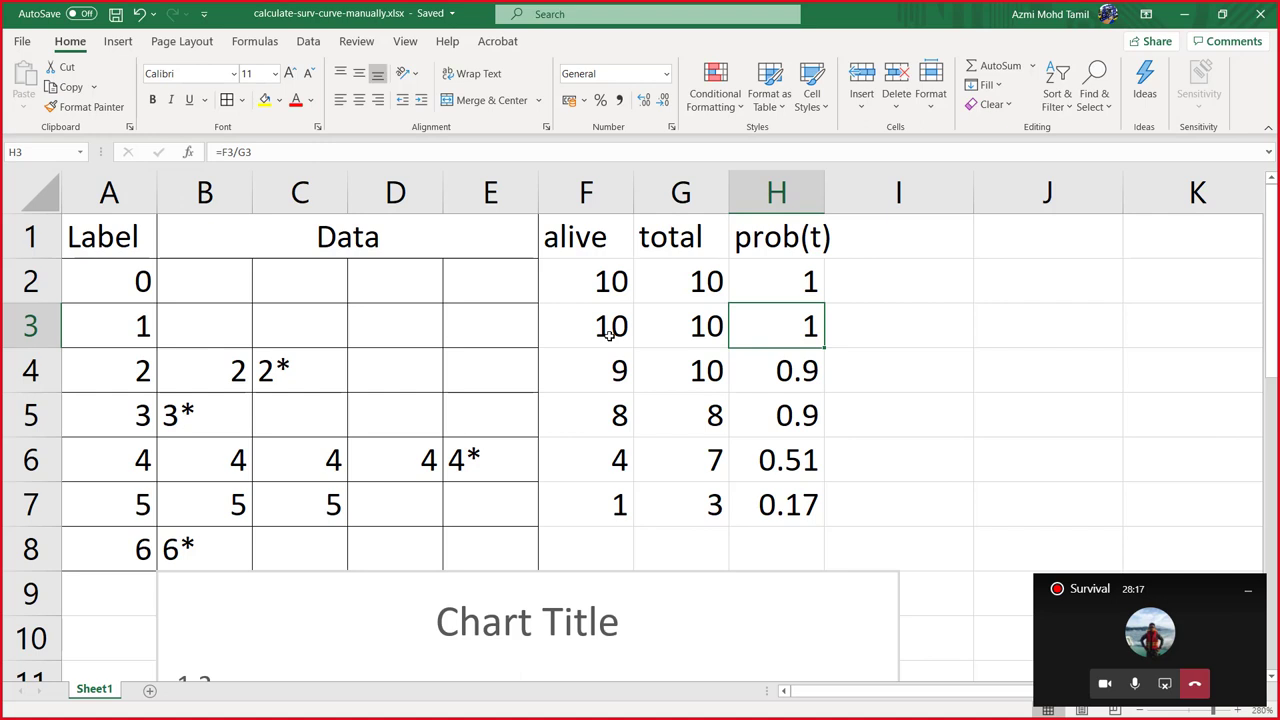
left_click(412, 150)
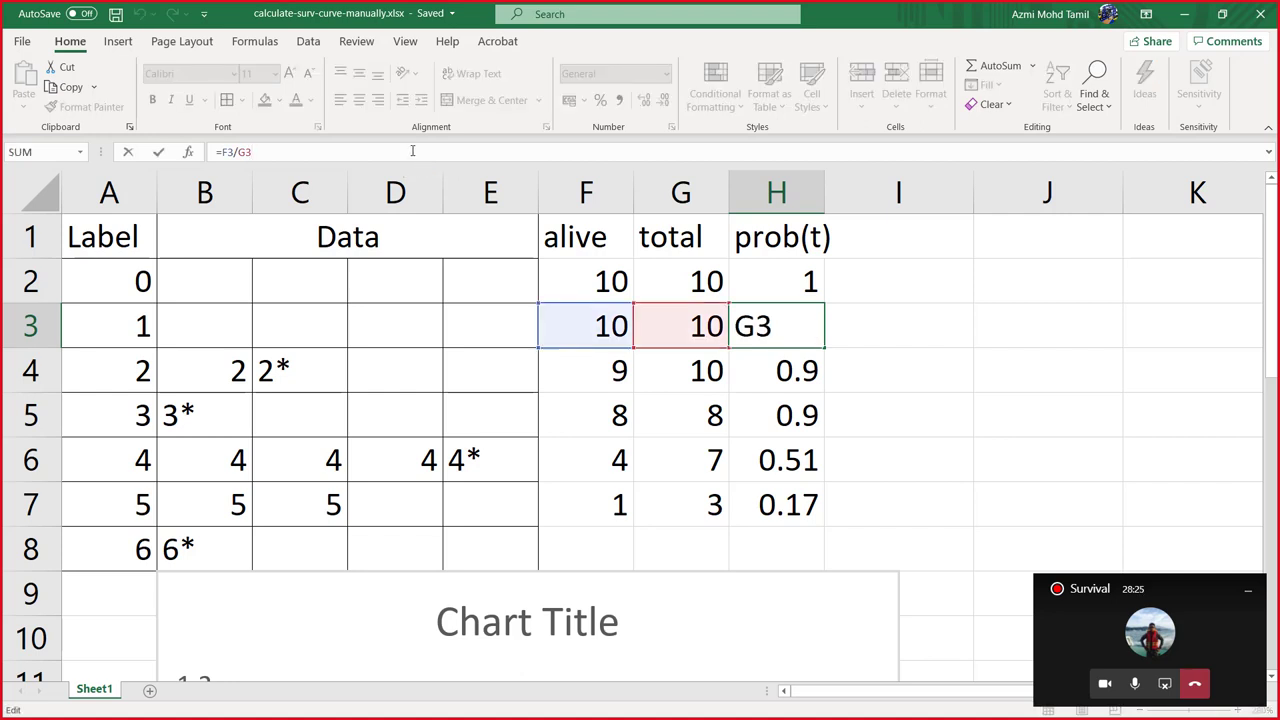
type("*h")
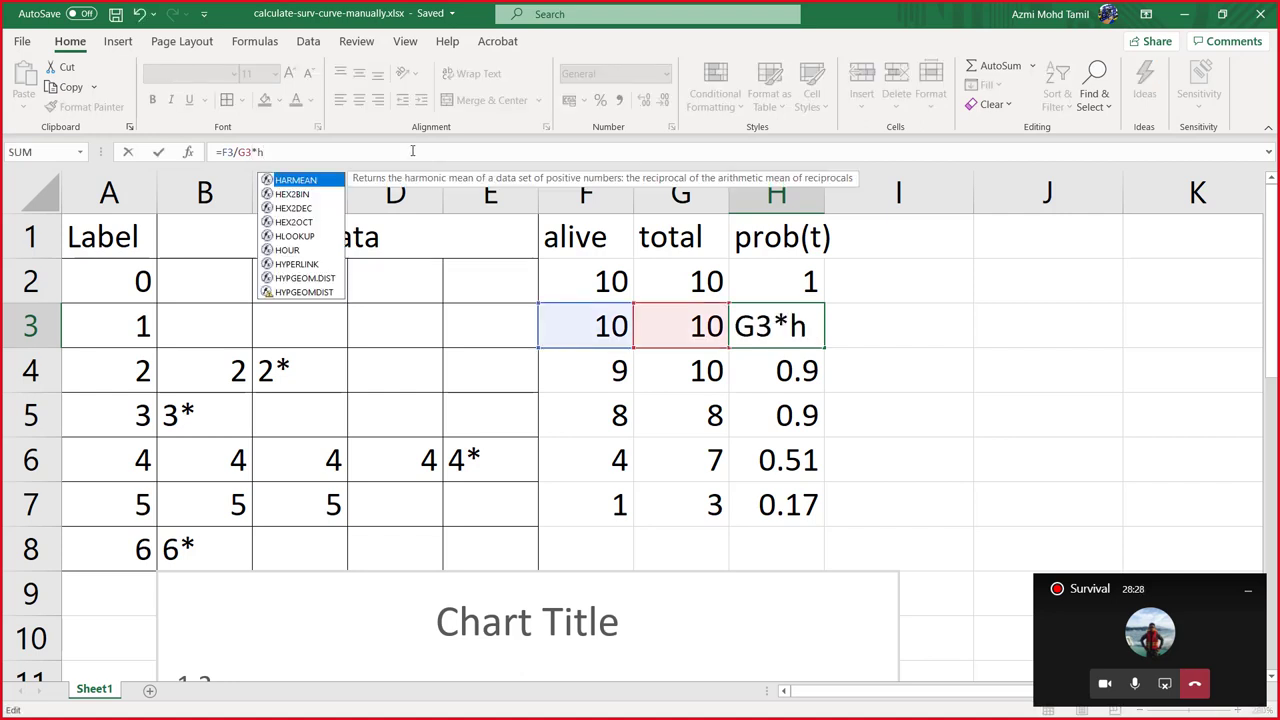
type("2")
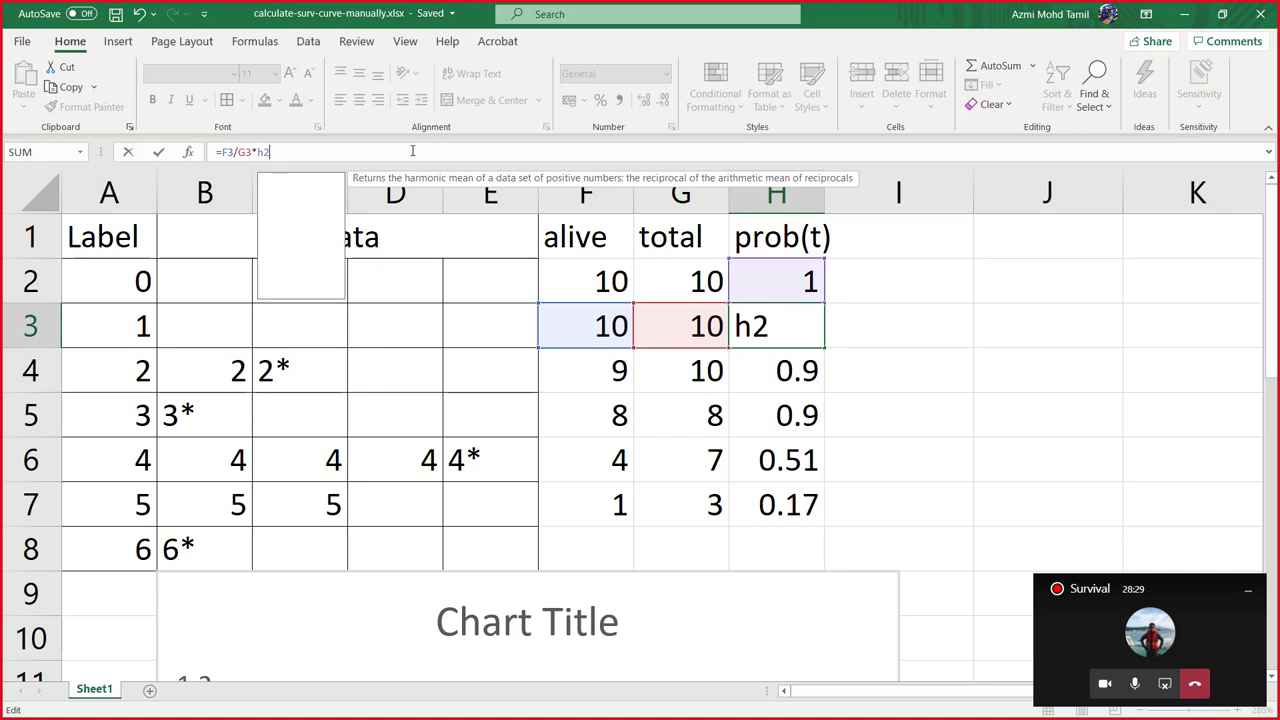
key("Return")
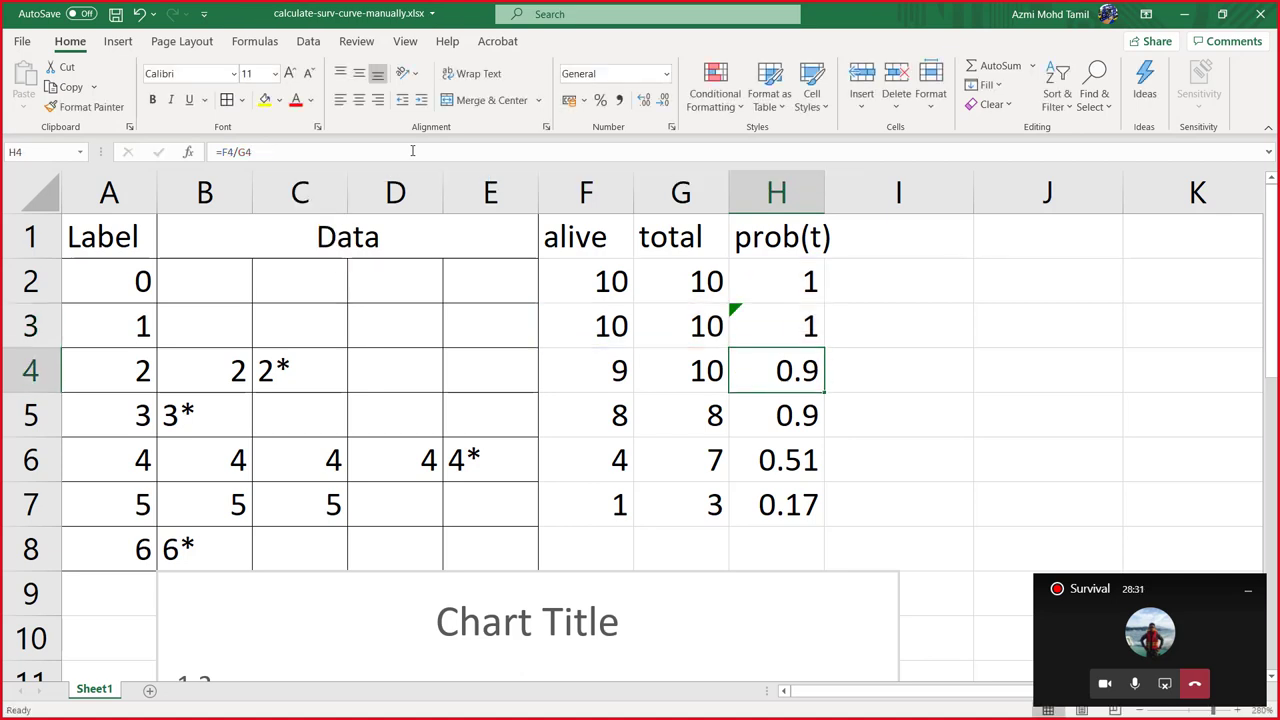
left_click(783, 325)
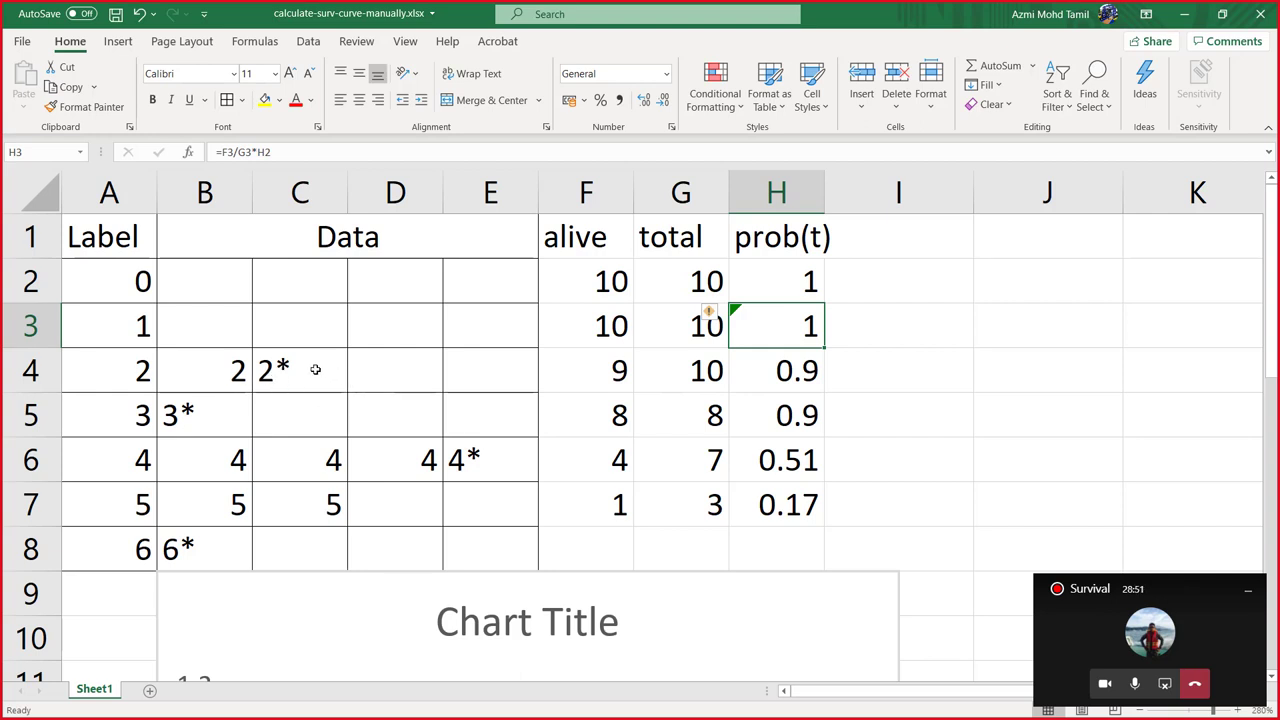
Step: Examine the label 2 row, comparing its uncensored and starred entries with the alive and total counts in F4 and G4
left_click(236, 371)
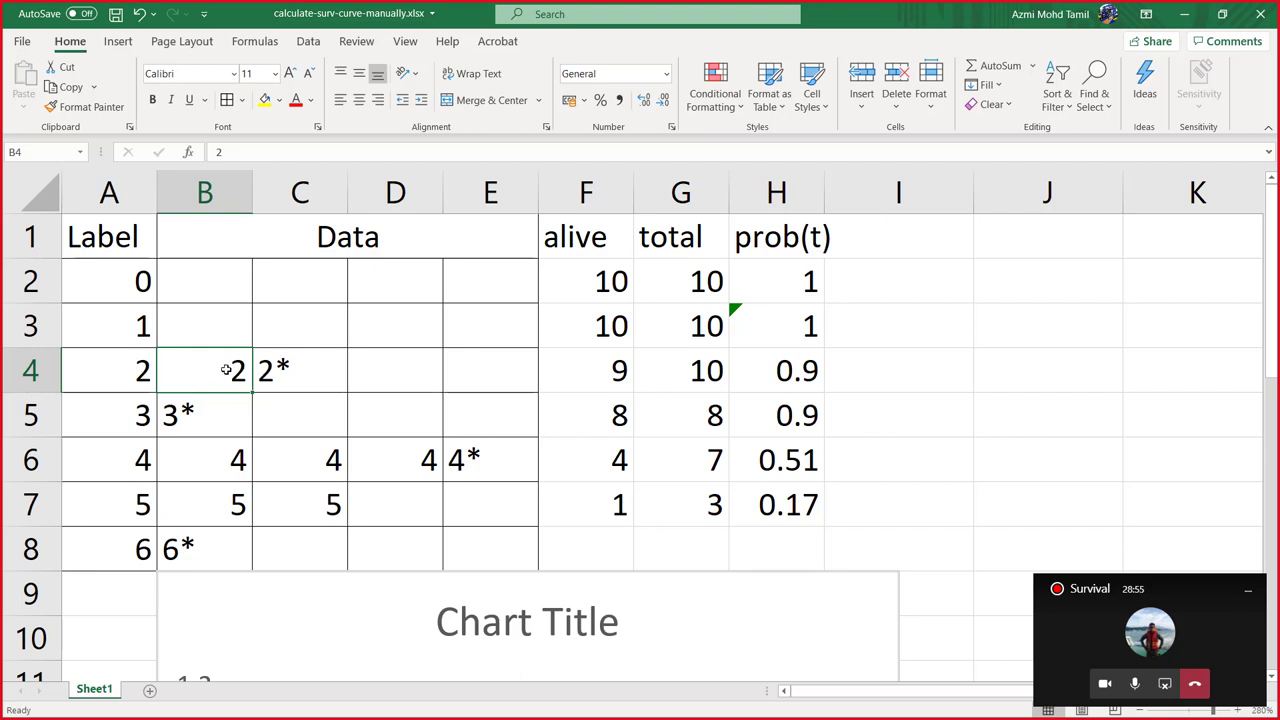
left_click(283, 372)
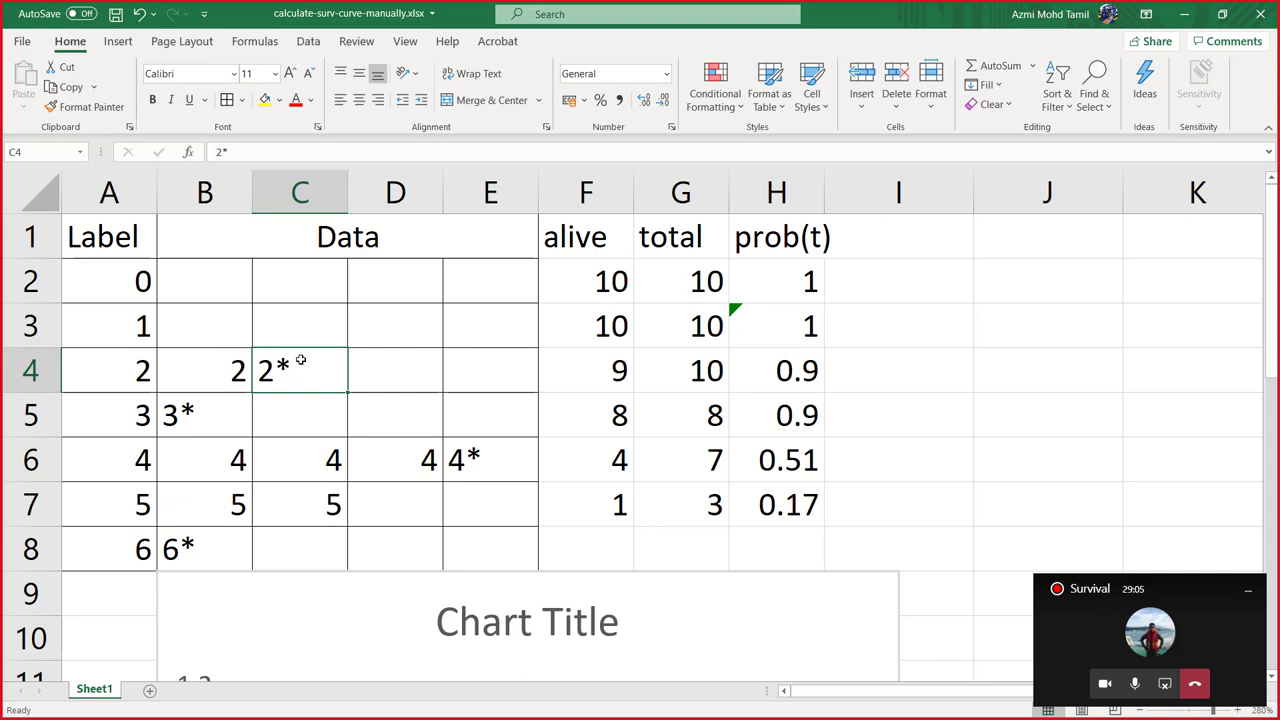
left_click(612, 372)
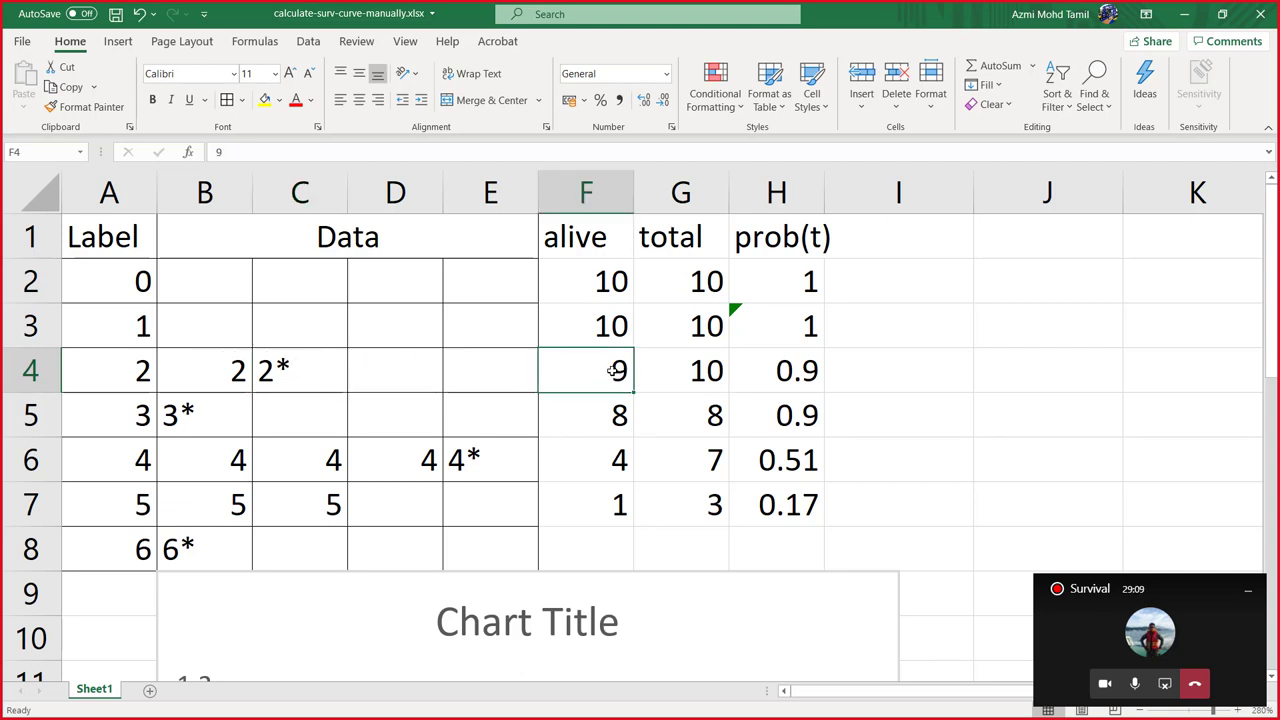
left_click(278, 370)
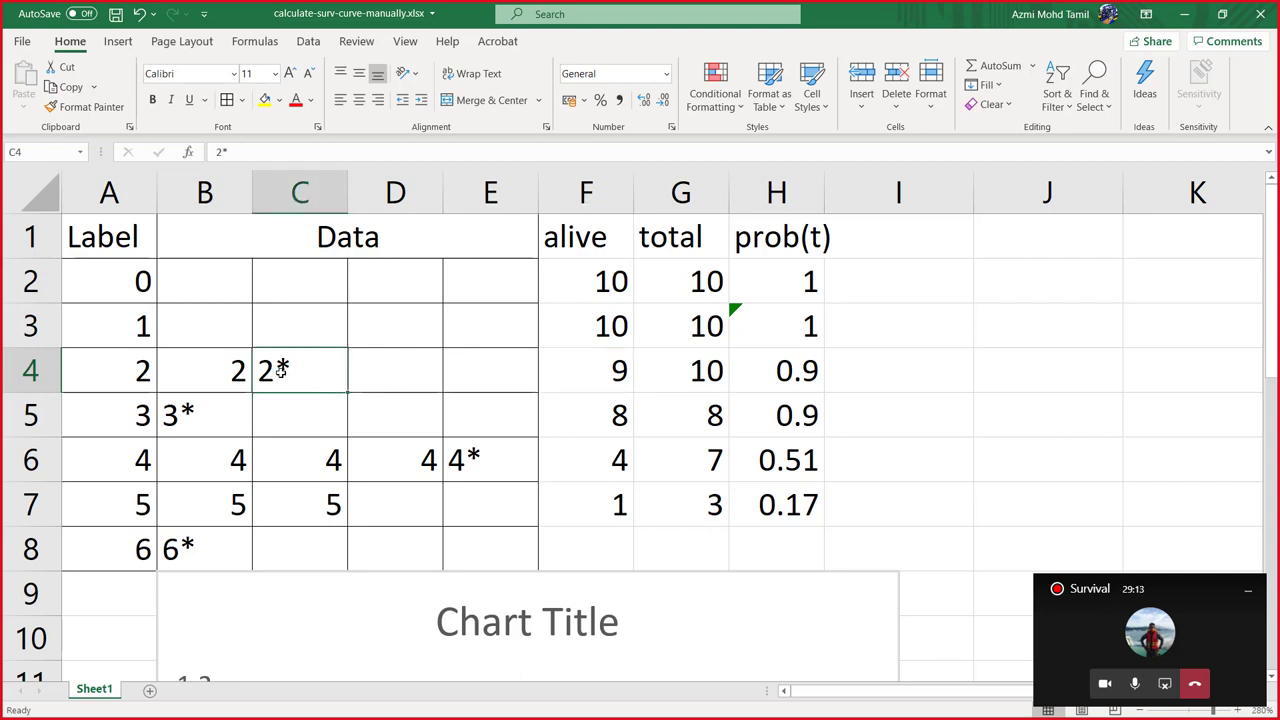
left_click(603, 372)
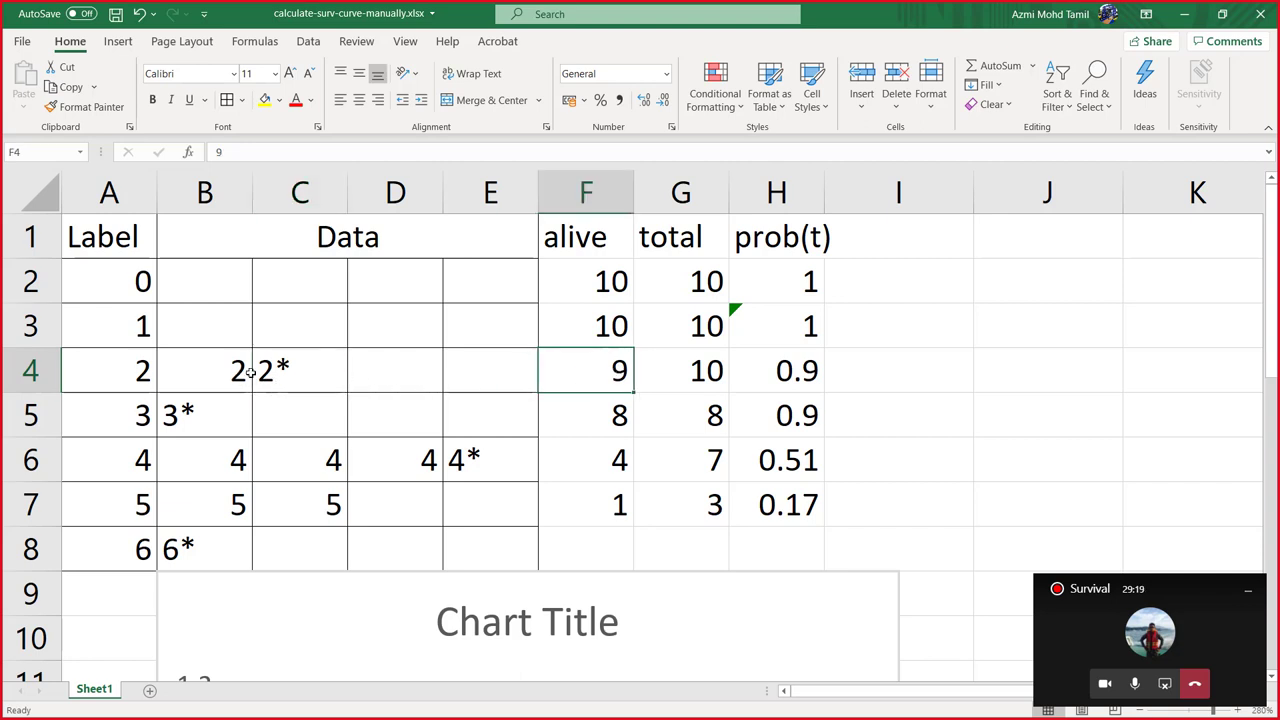
left_click(713, 375)
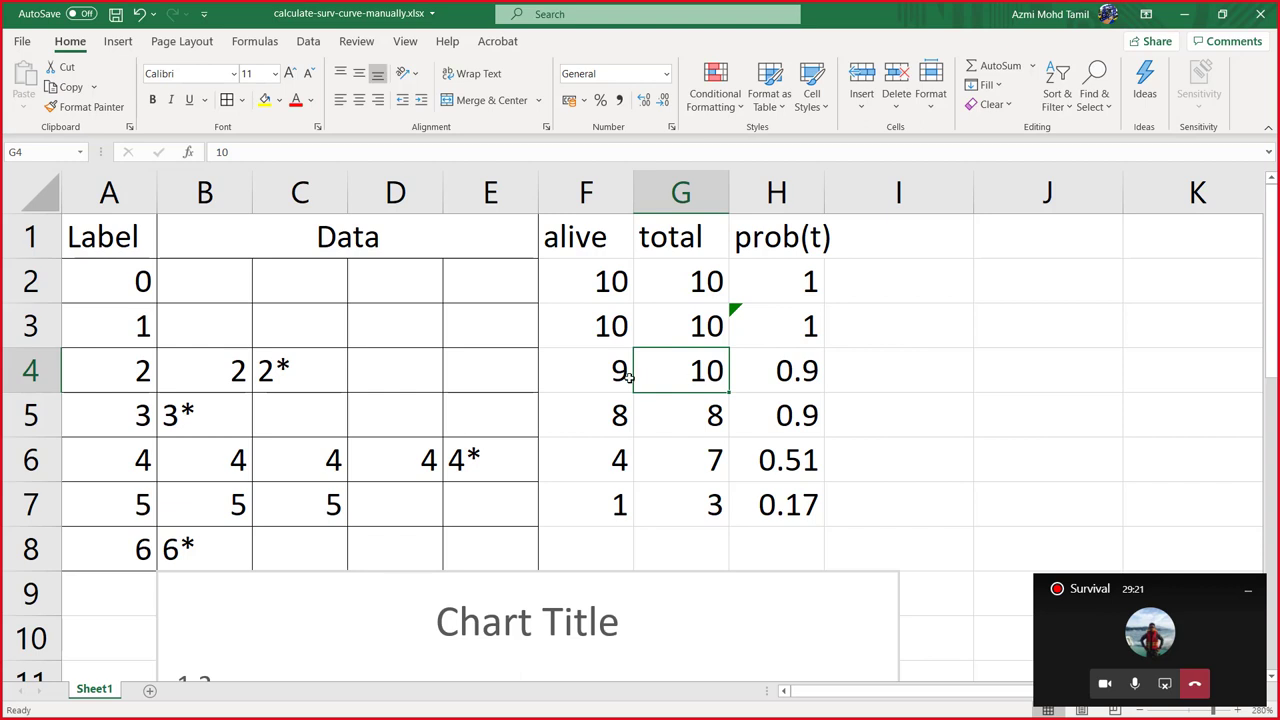
left_click(585, 371)
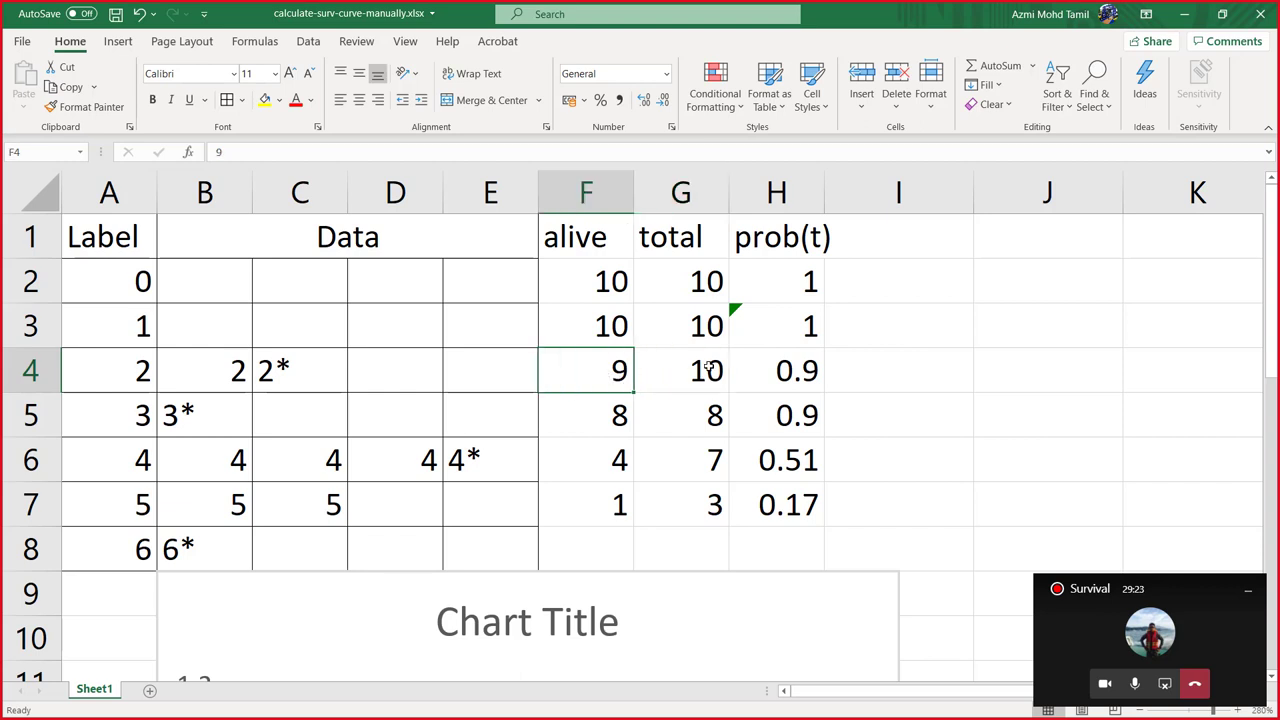
left_click(707, 368)
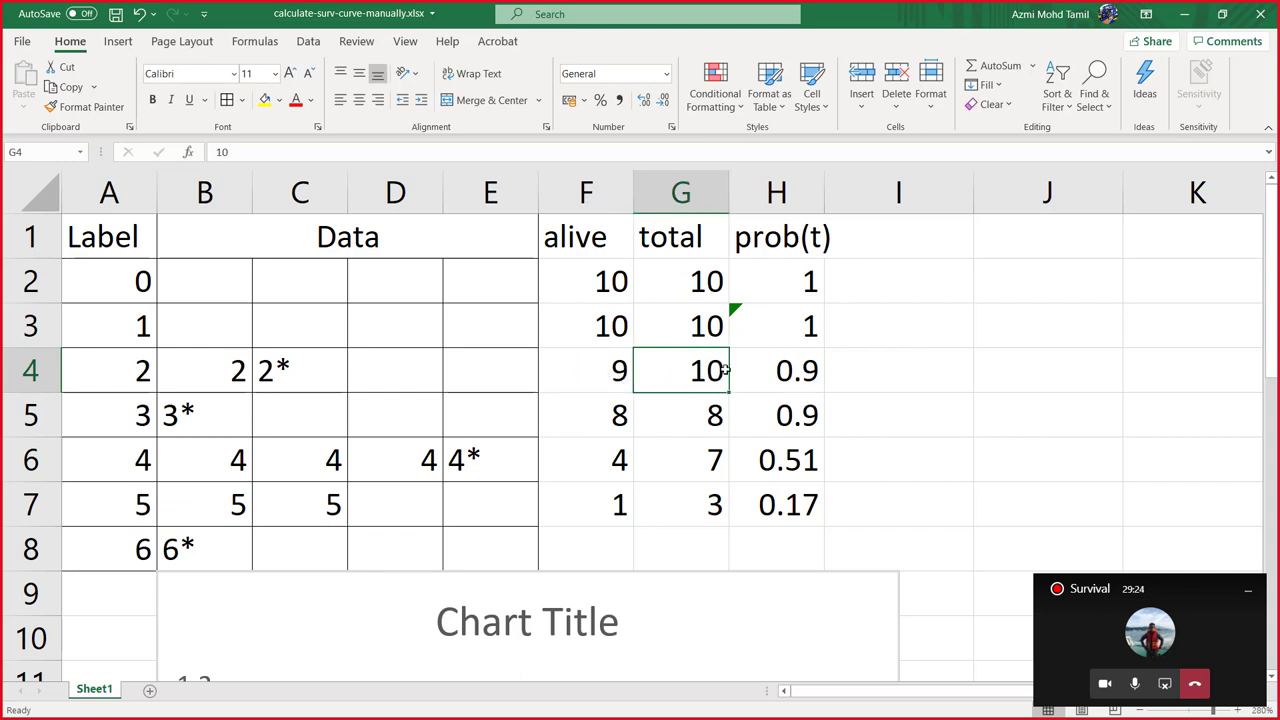
Step: Extend the prob(t) formula in H4 to multiply by the probability above, making it =F4/G4*H3, and check it
left_click(791, 375)
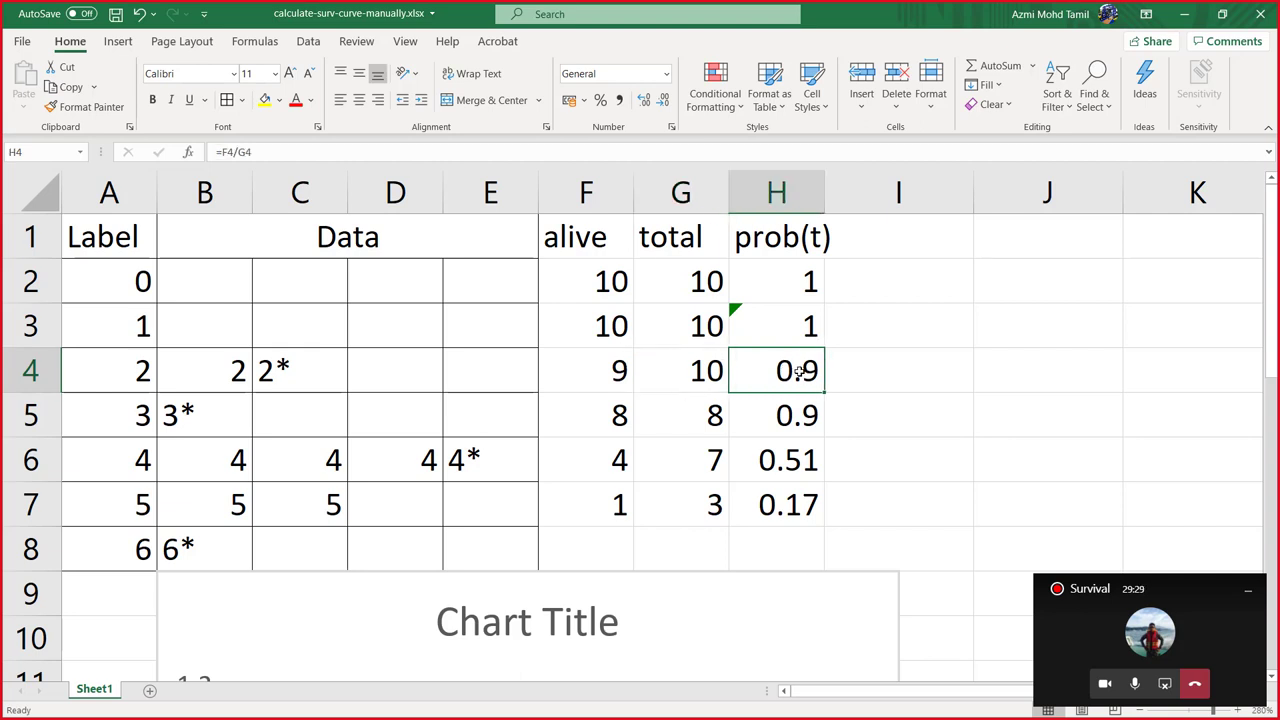
left_click(341, 150)
type("*")
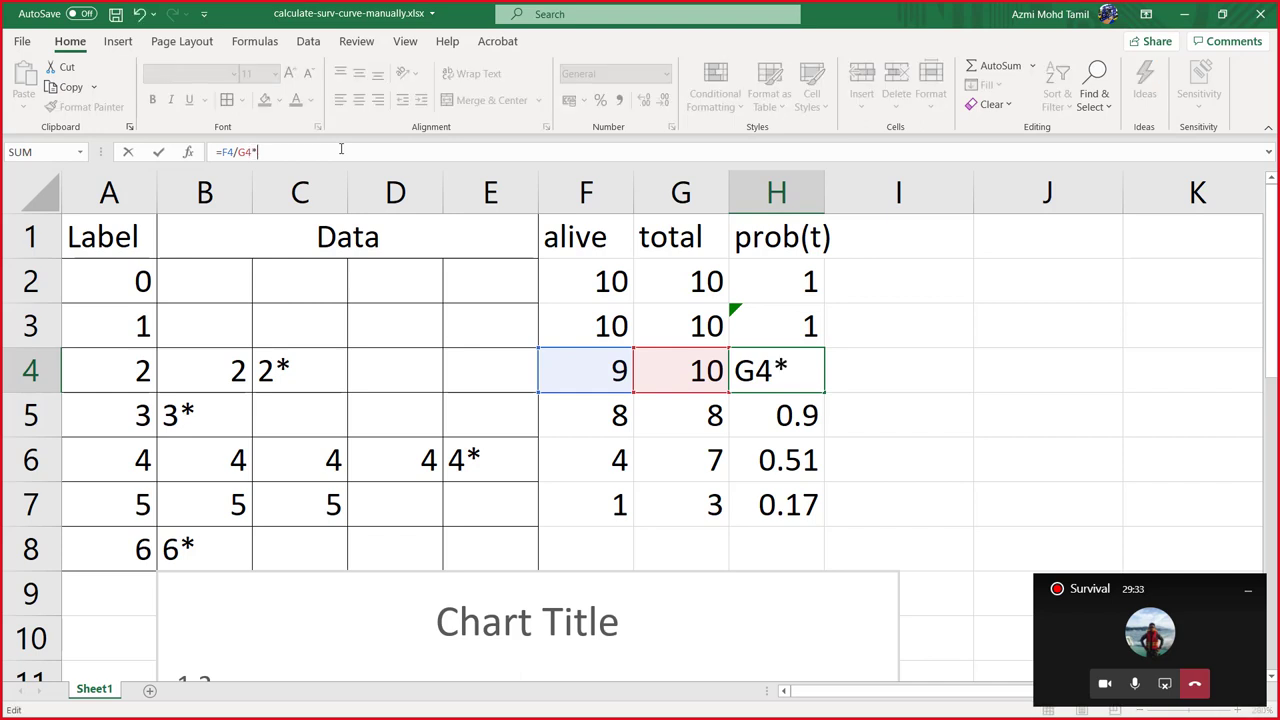
left_click(782, 322)
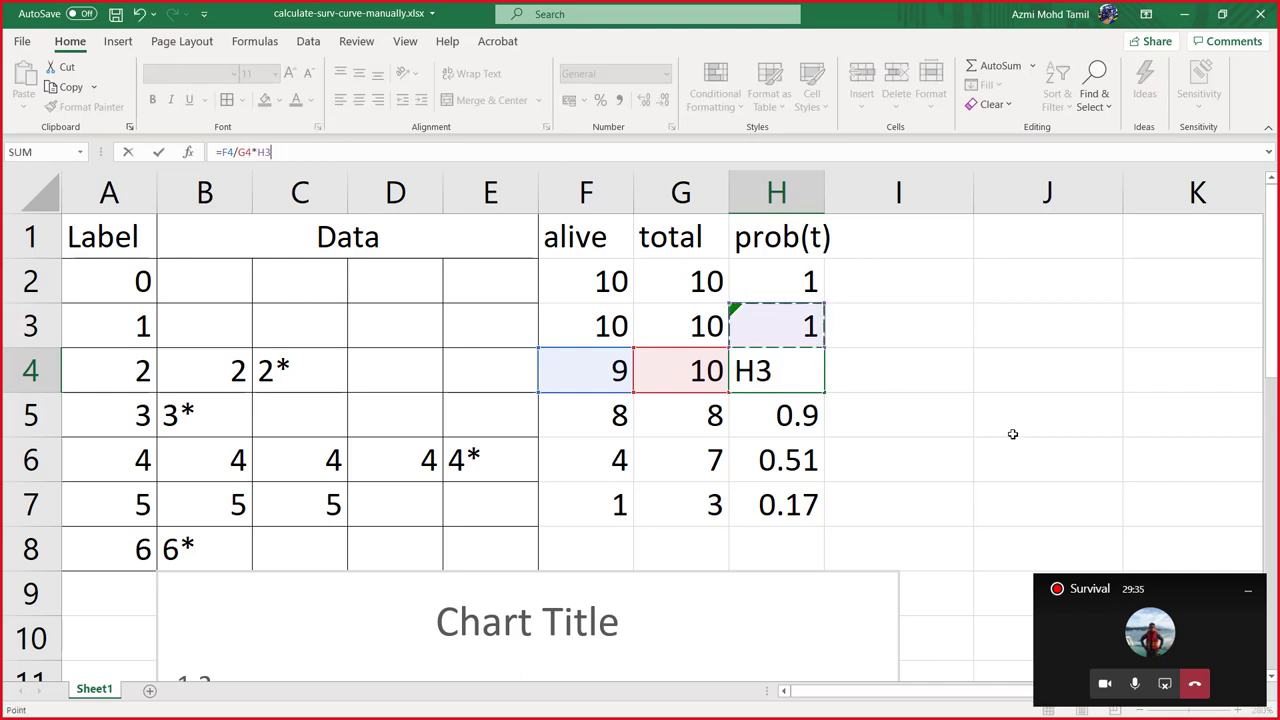
key("Return")
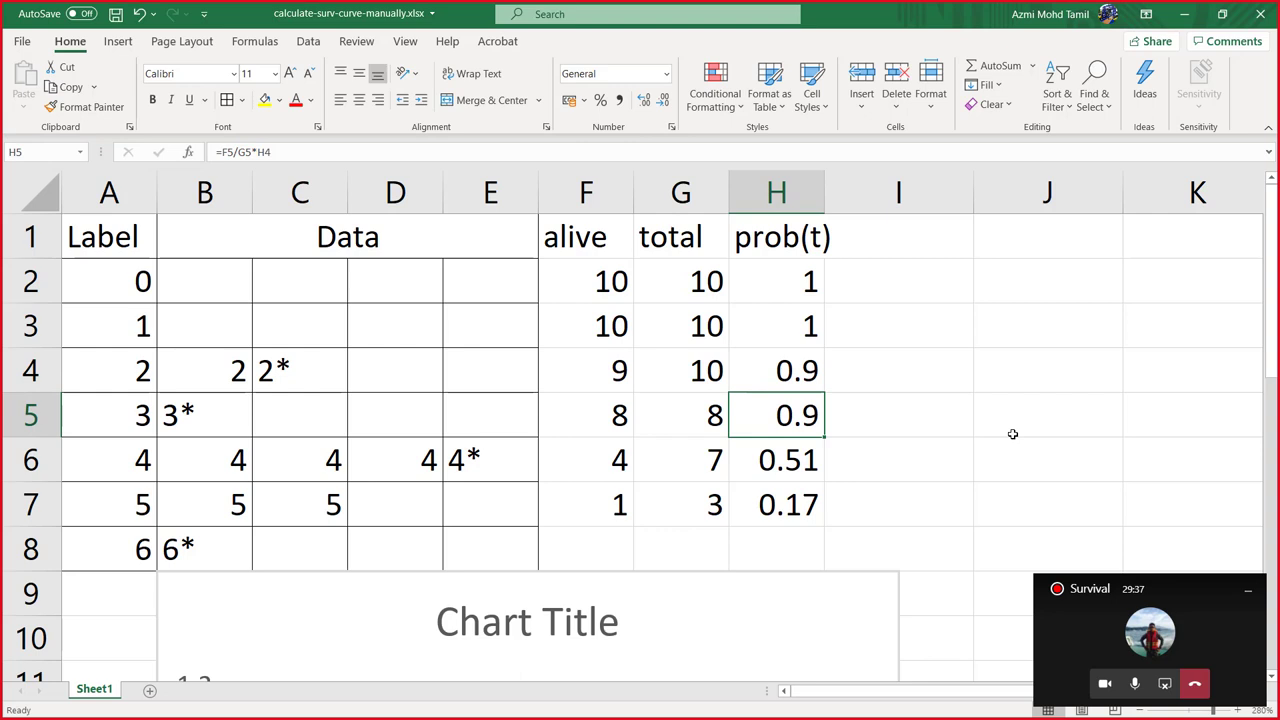
left_click(789, 367)
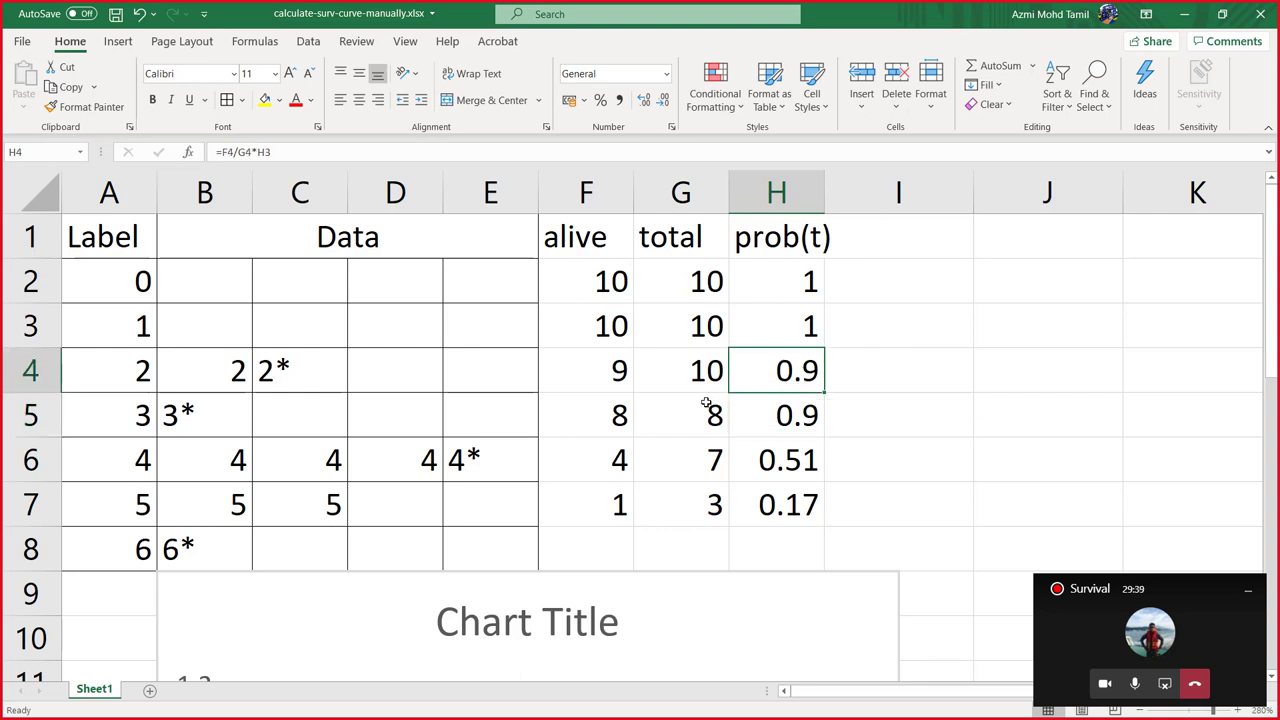
Step: Examine the alive, total and prob(t) cells in the label 3 row, including the formula in H5
left_click(576, 408)
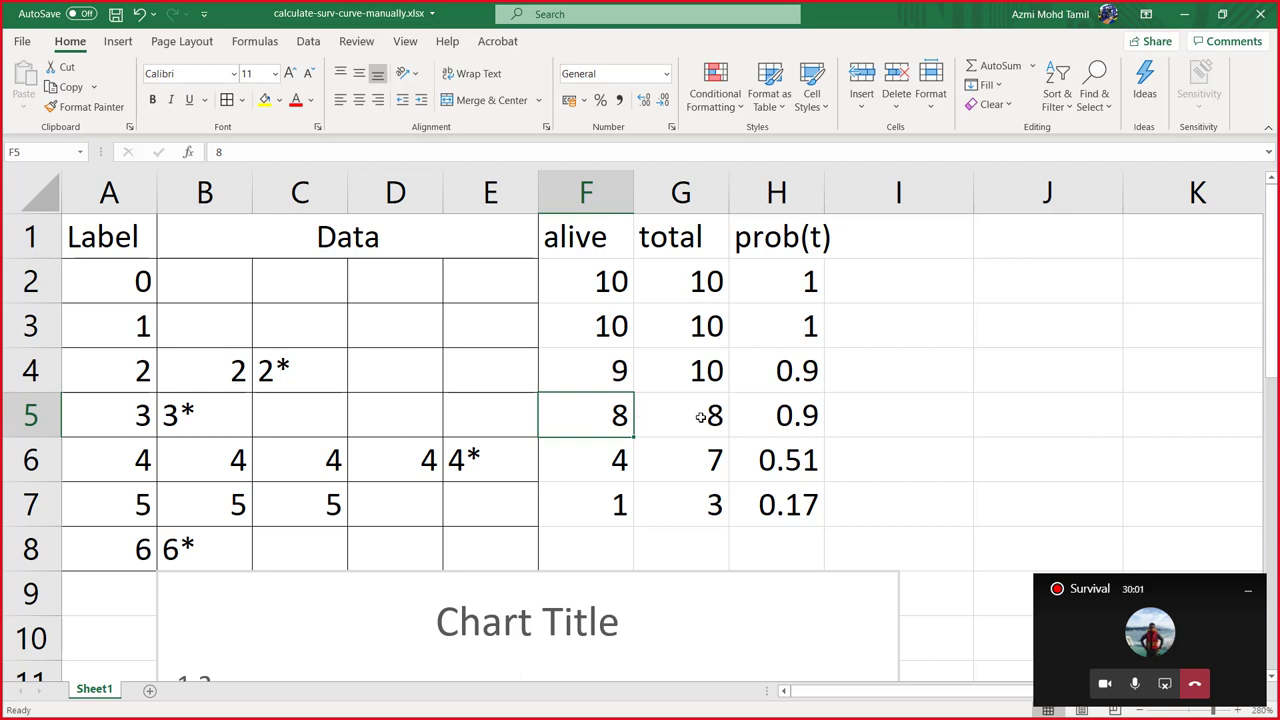
key("Right")
key("Right")
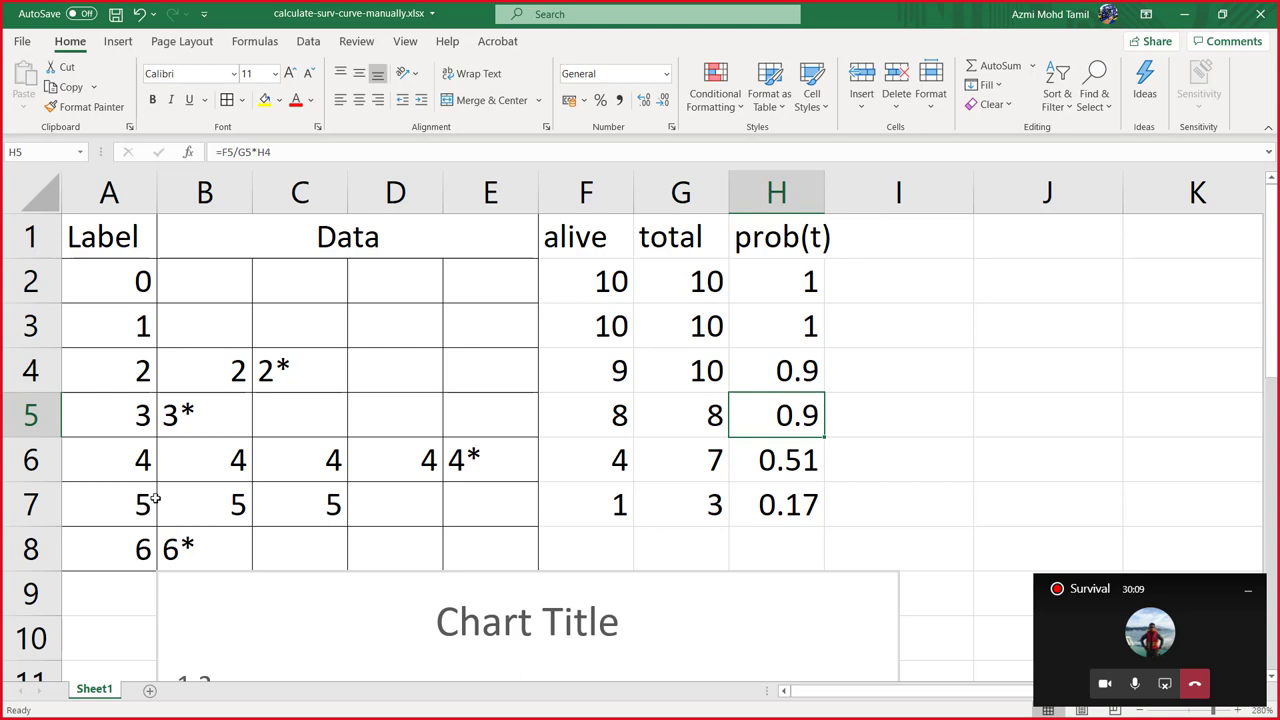
Step: Compare the label 4 entries with their alive and total counts, and check the prob(t) formulas in H6 and H7
left_click(204, 463)
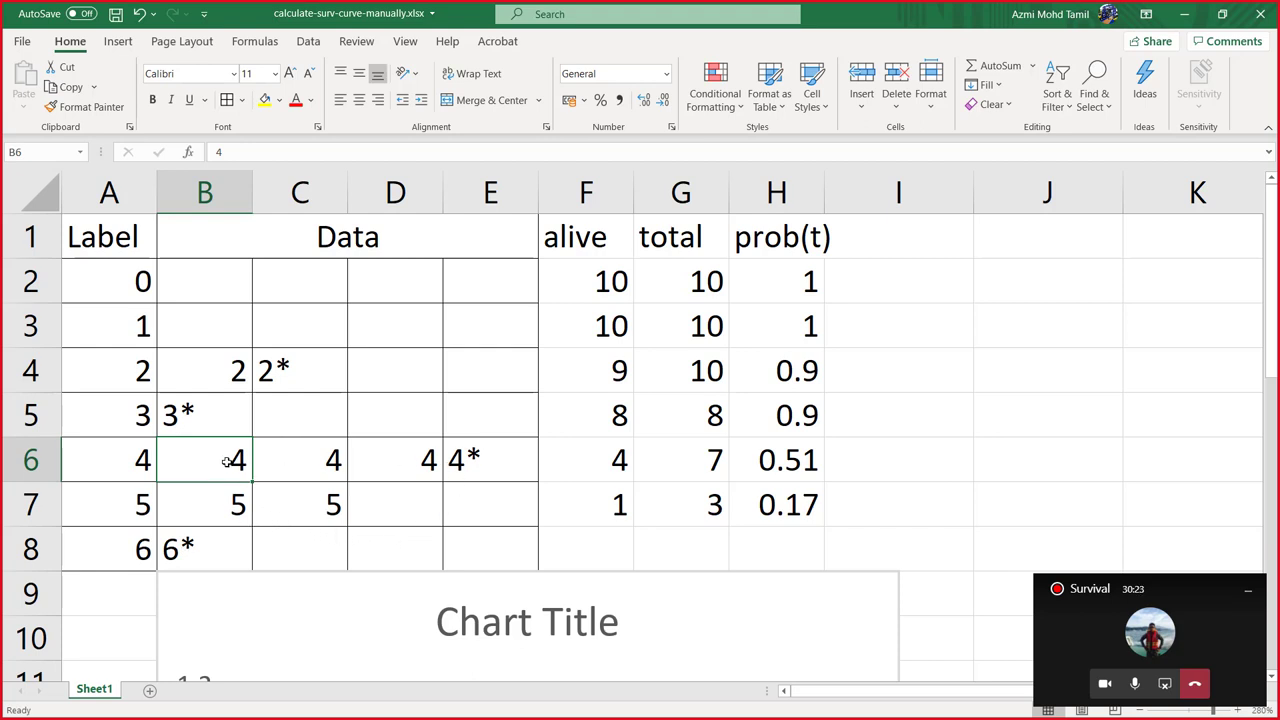
left_click(298, 453)
left_click(373, 453)
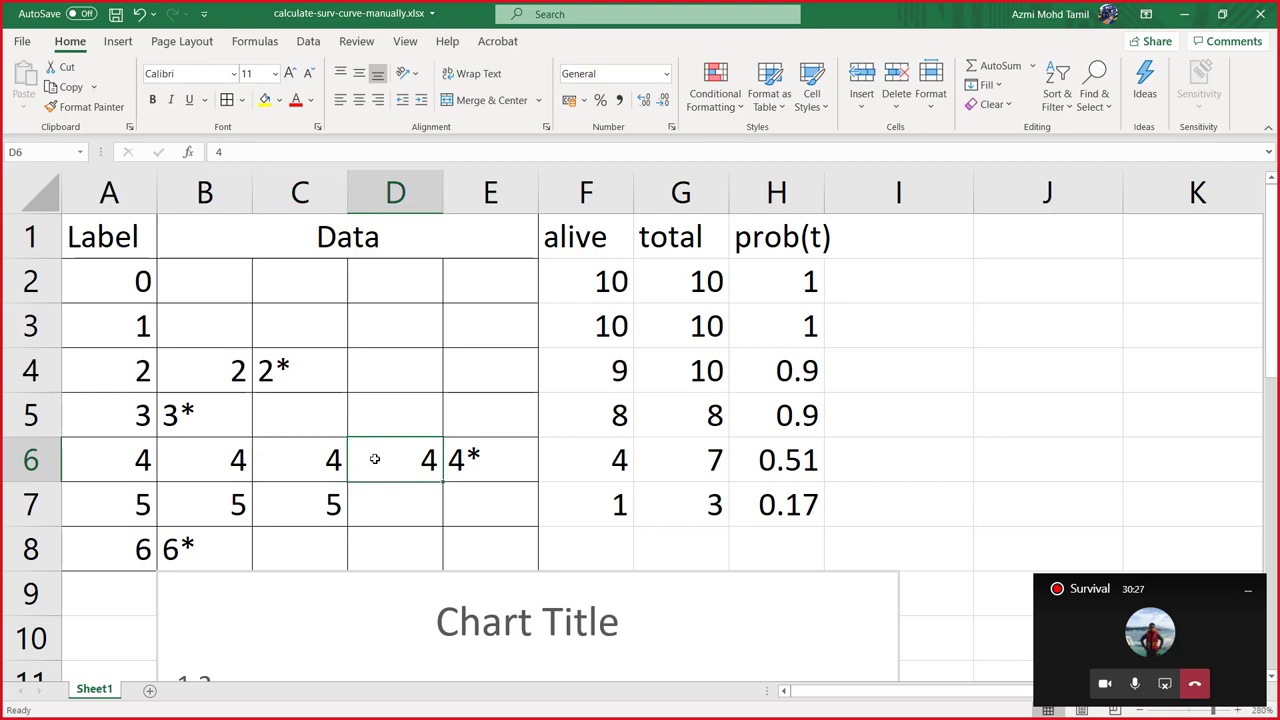
left_click(711, 462)
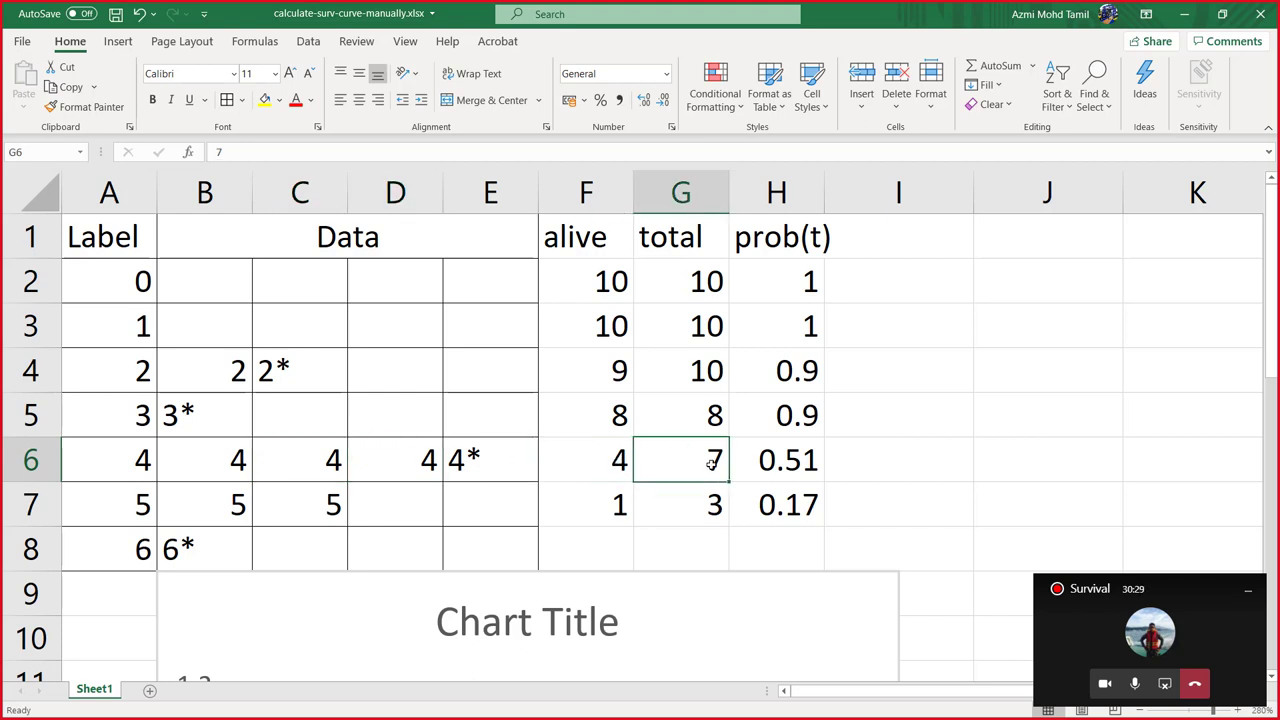
left_click(627, 476)
left_click(692, 464)
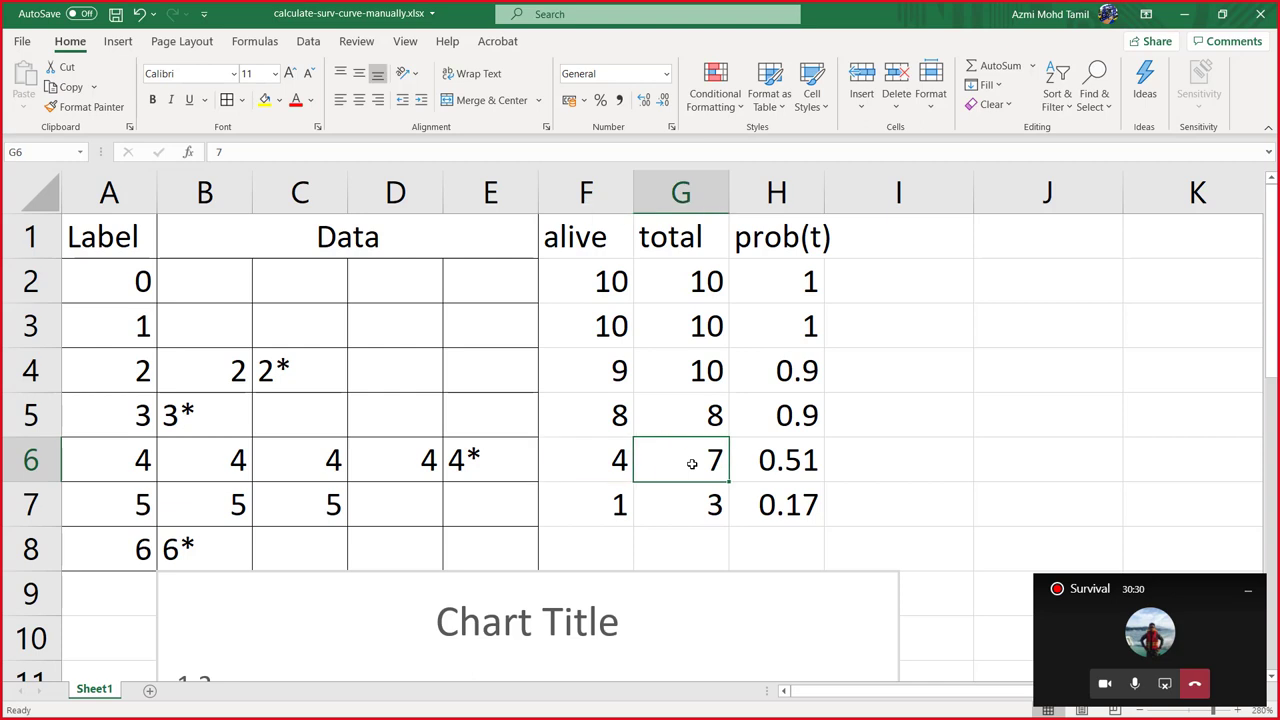
left_click(785, 470)
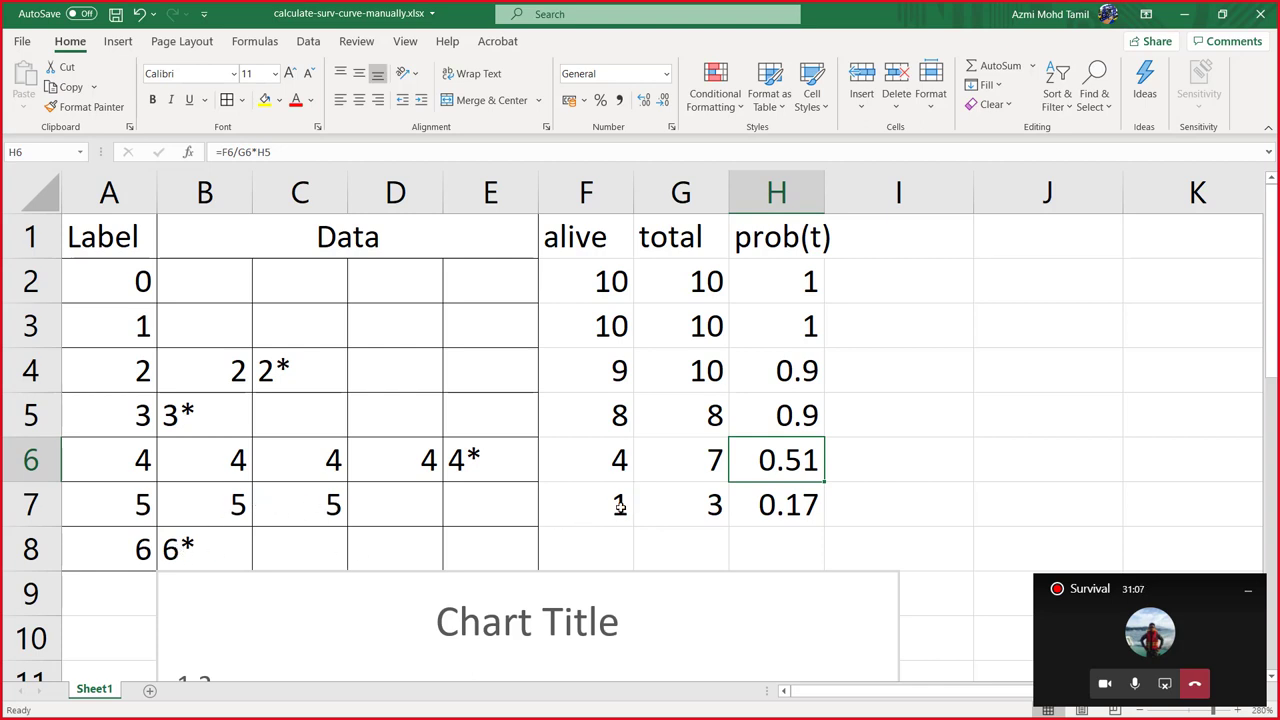
left_click(766, 508)
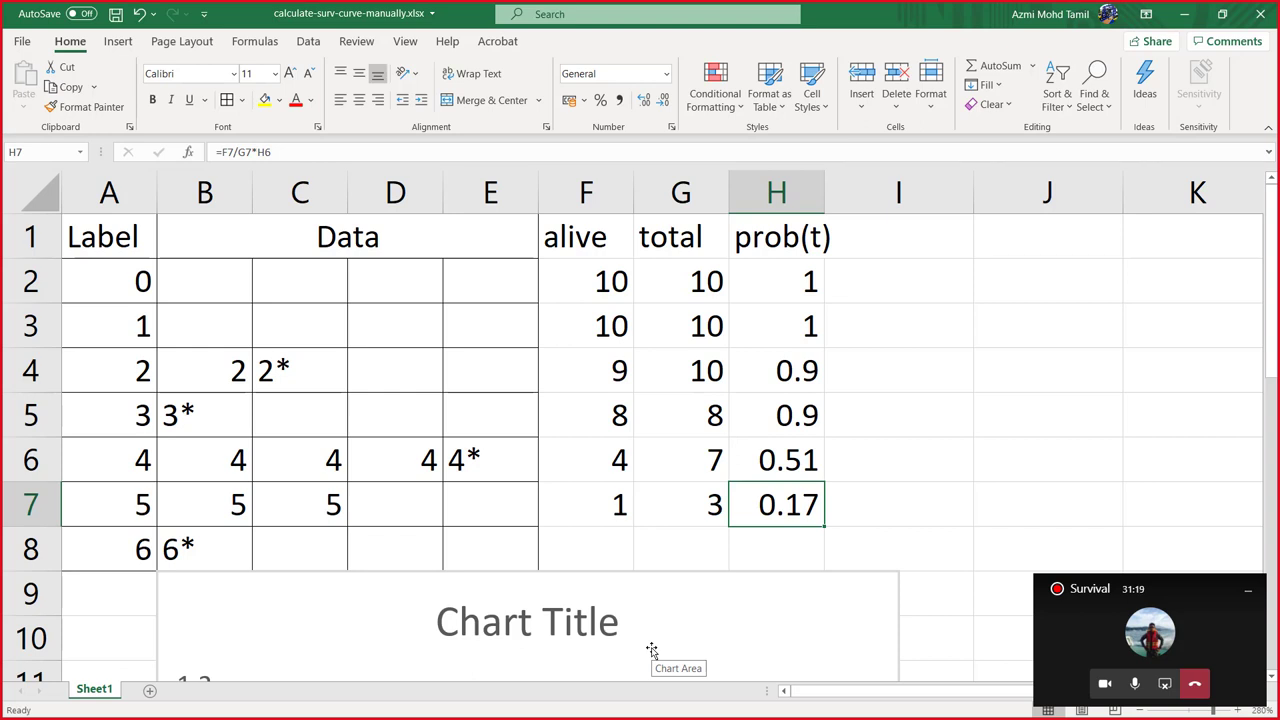
Step: Enter 1 as both the alive count in F8 and the total in G8 for label 6
left_click(592, 551)
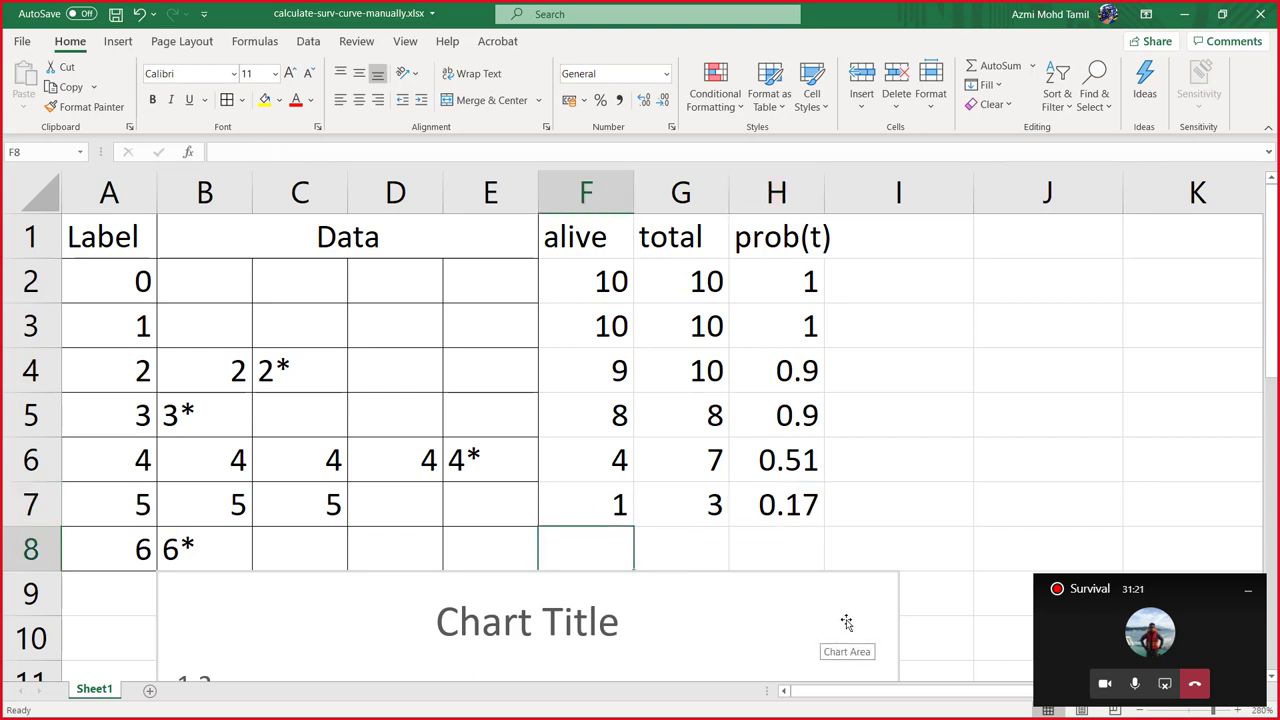
type("1")
left_click(711, 542)
type("1")
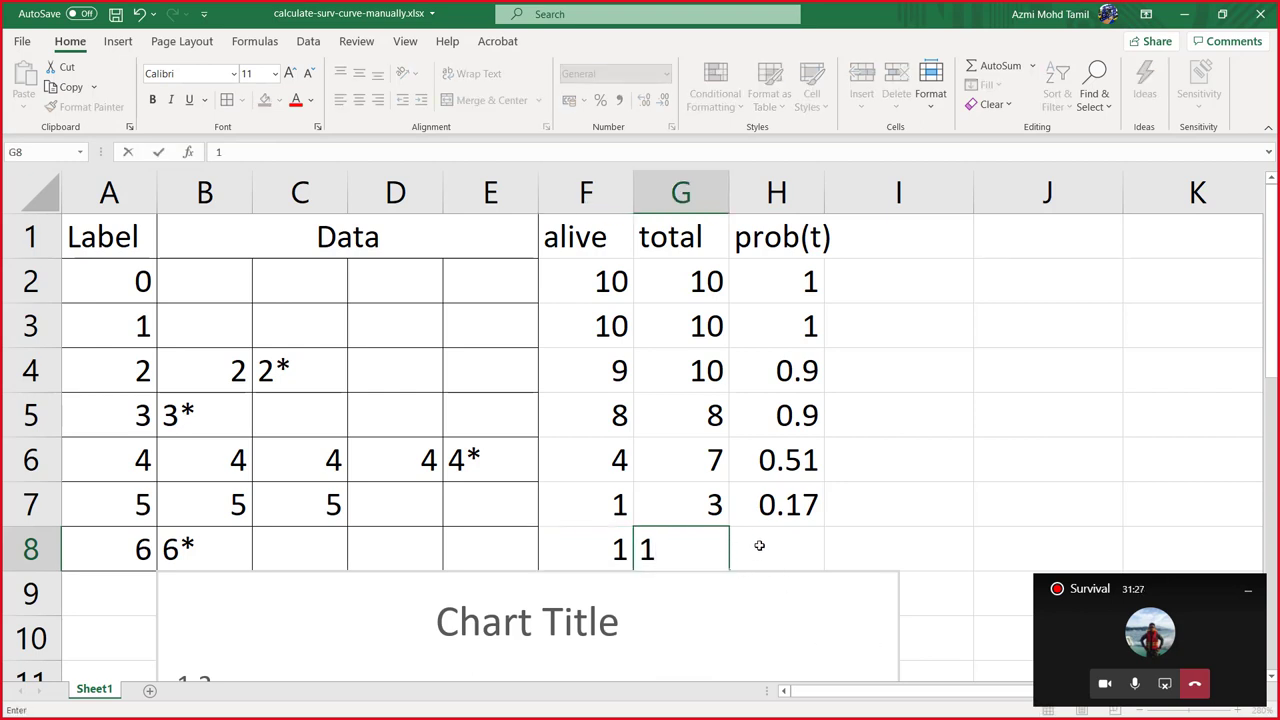
Step: Fill the prob(t) formula from H7 down into H8 and check the copied formula
left_click(758, 545)
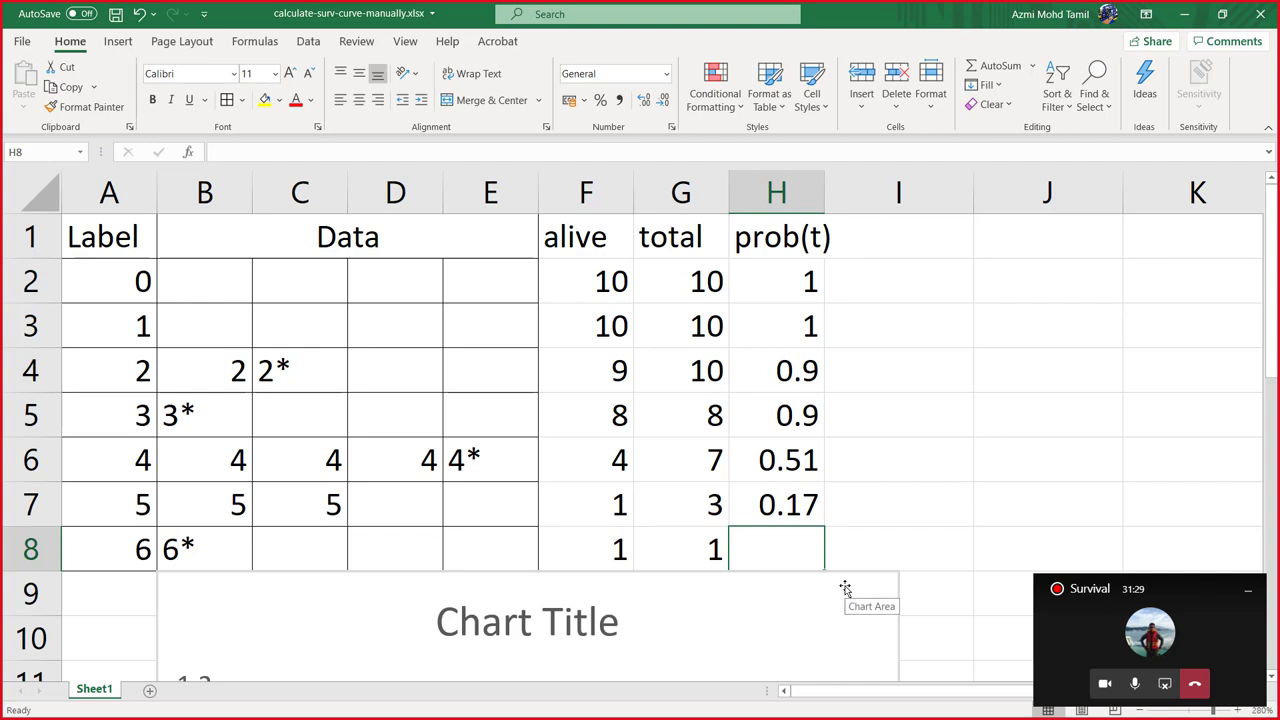
left_click(760, 505)
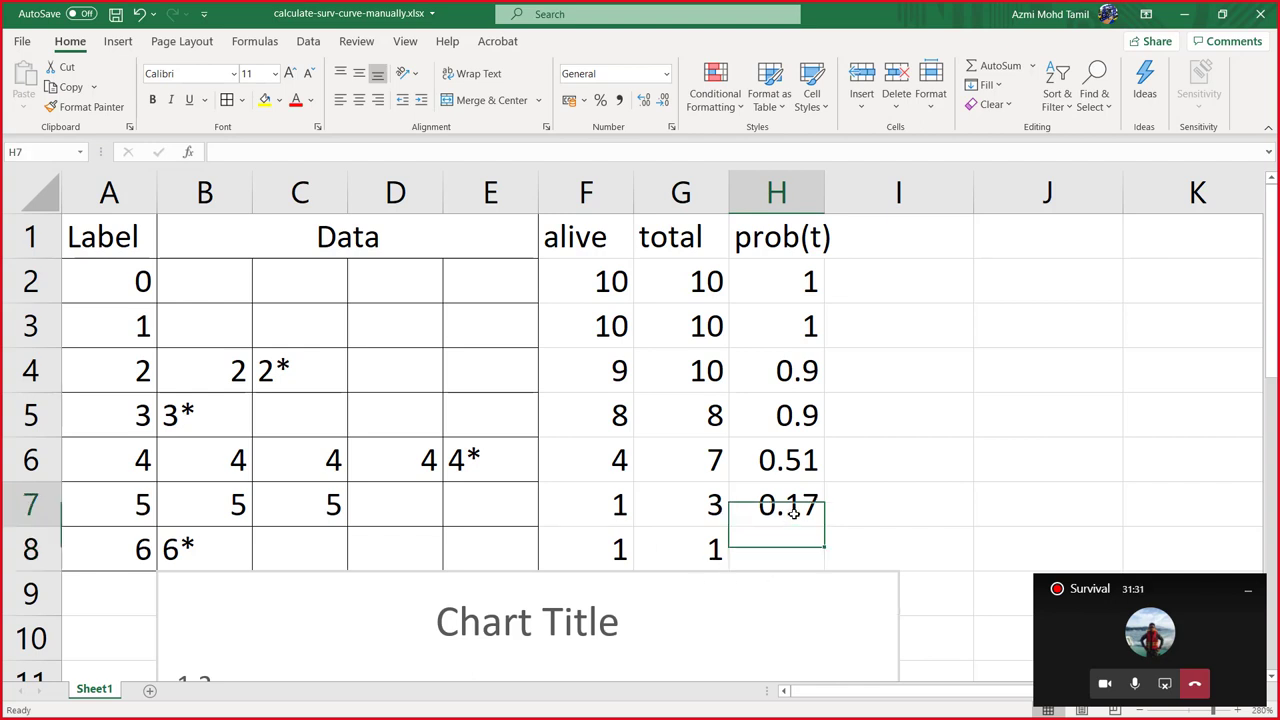
left_click_drag(823, 528, 829, 560)
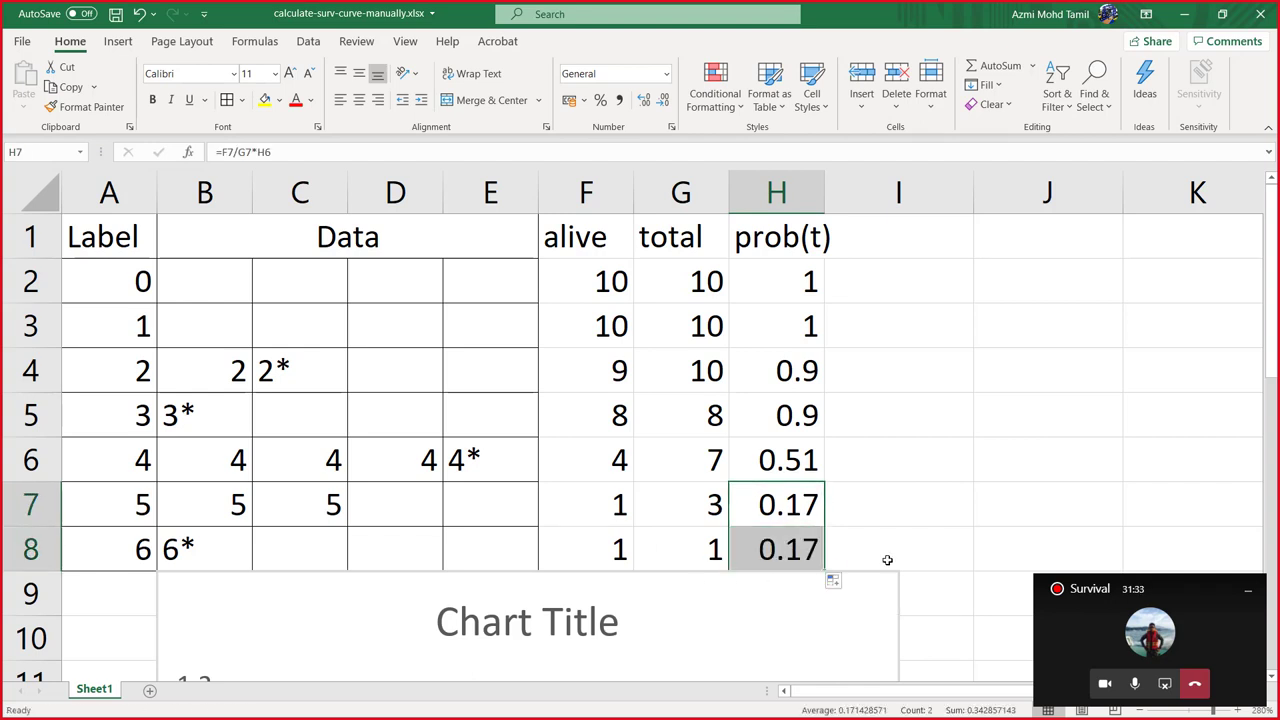
left_click(811, 555)
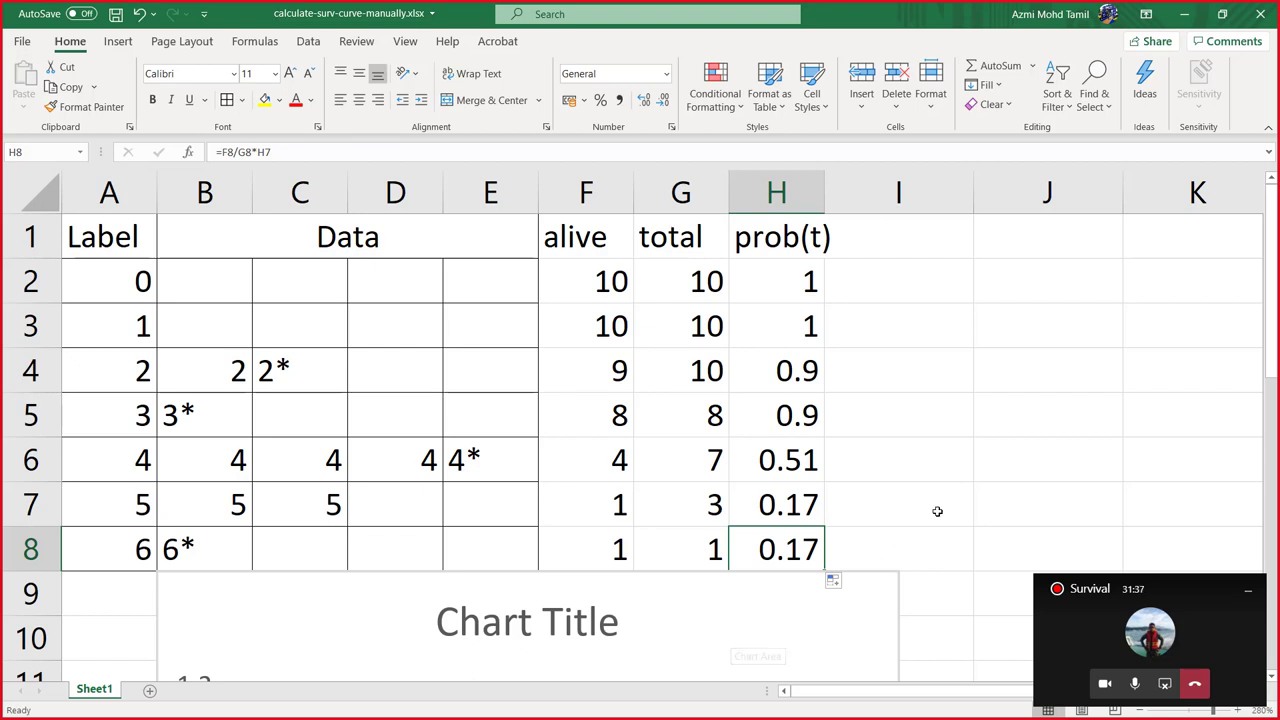
Step: Set the major unit of the survival chart's horizontal axis to 1 and move the meeting window off the lower axis settings
scroll(935, 513, "down", 5)
scroll(911, 507, "up", 3)
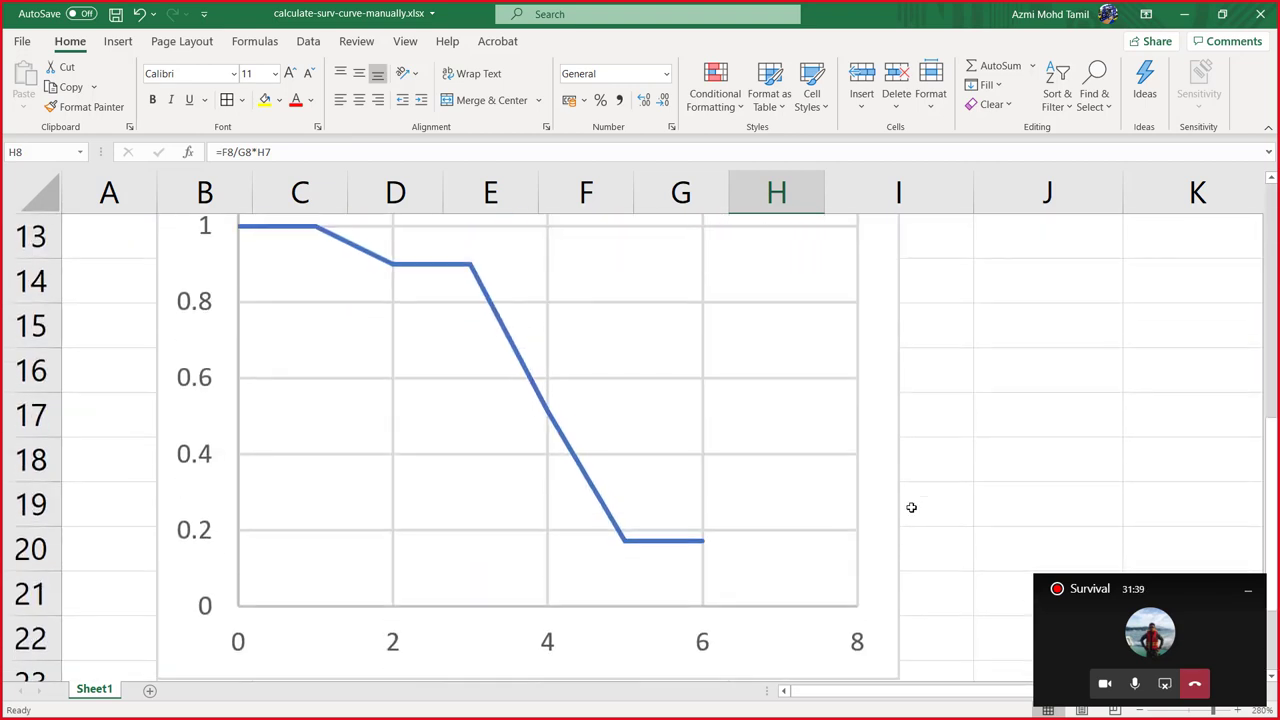
scroll(911, 507, "down", 2)
scroll(910, 508, "up", 1)
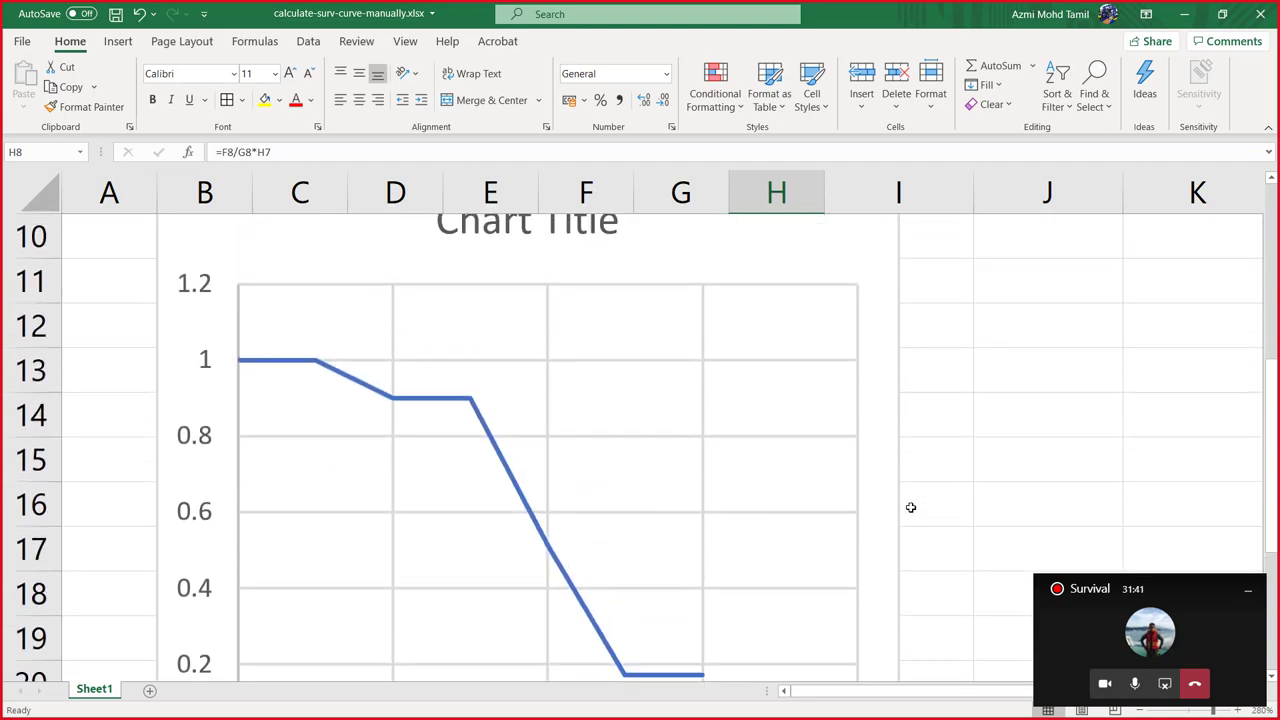
scroll(910, 508, "down", 1)
scroll(910, 508, "up", 1)
scroll(895, 500, "down", 1)
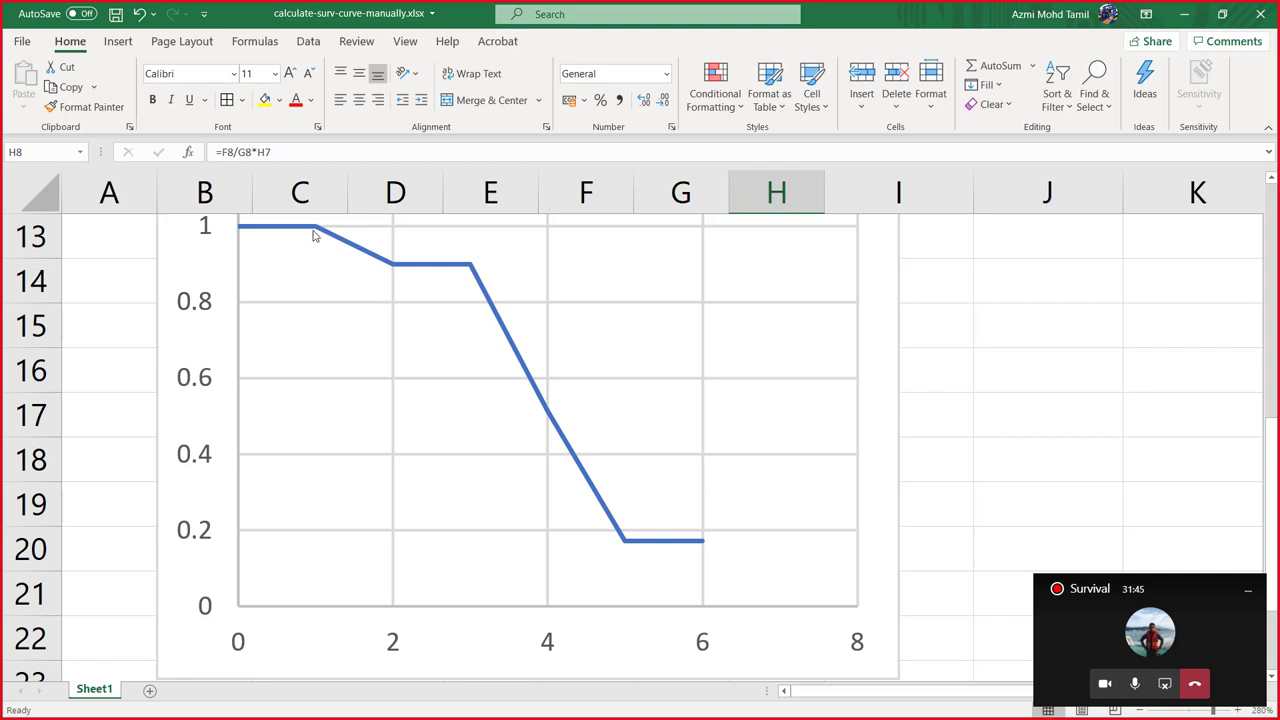
left_click(363, 612)
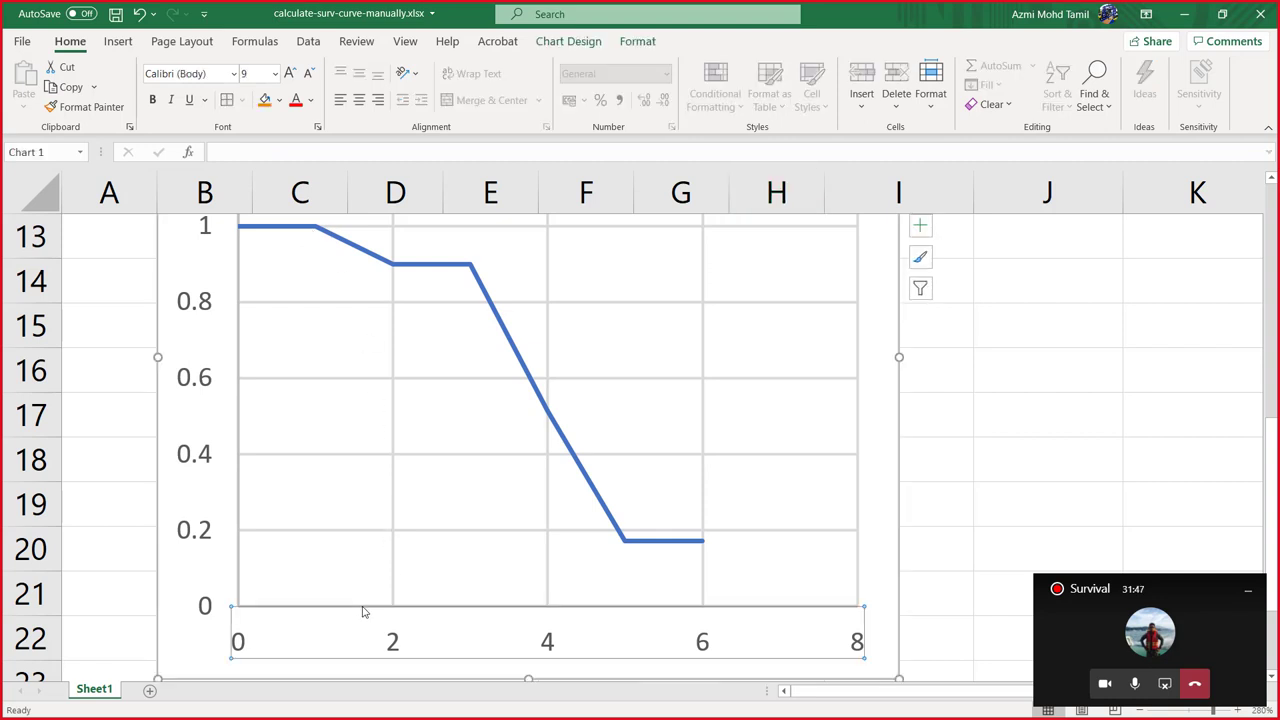
double_click(362, 606)
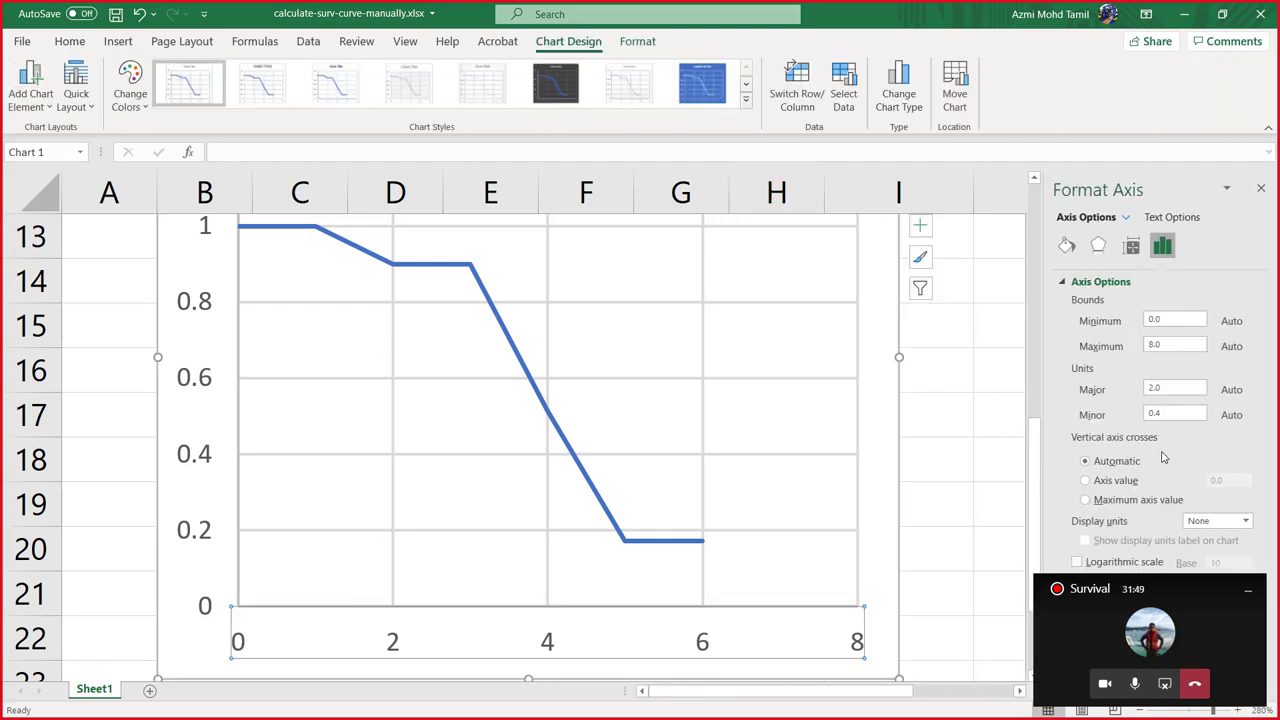
double_click(1155, 389)
type("1")
left_click_drag(1210, 589, 1174, 246)
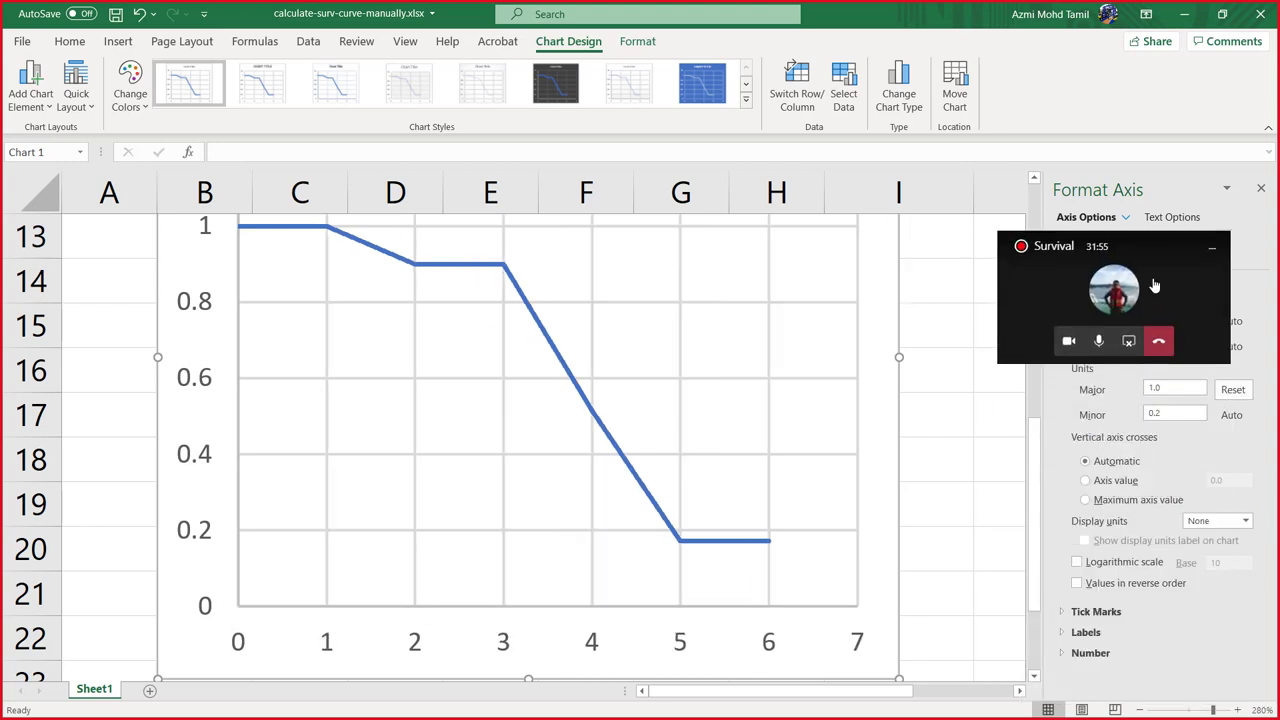
Step: Move the meeting window clear of the axis bounds and set the chart's vertical axis major unit to 0.1
scroll(980, 585, "up", 1)
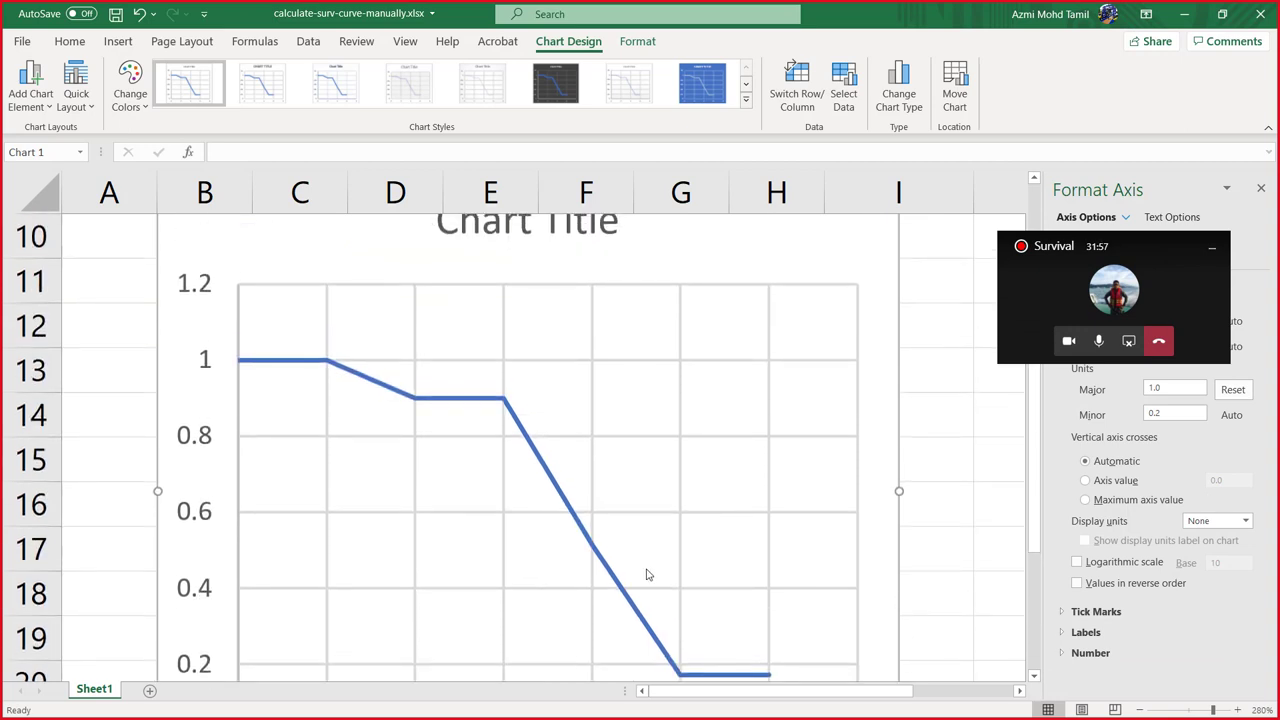
scroll(649, 571, "down", 1)
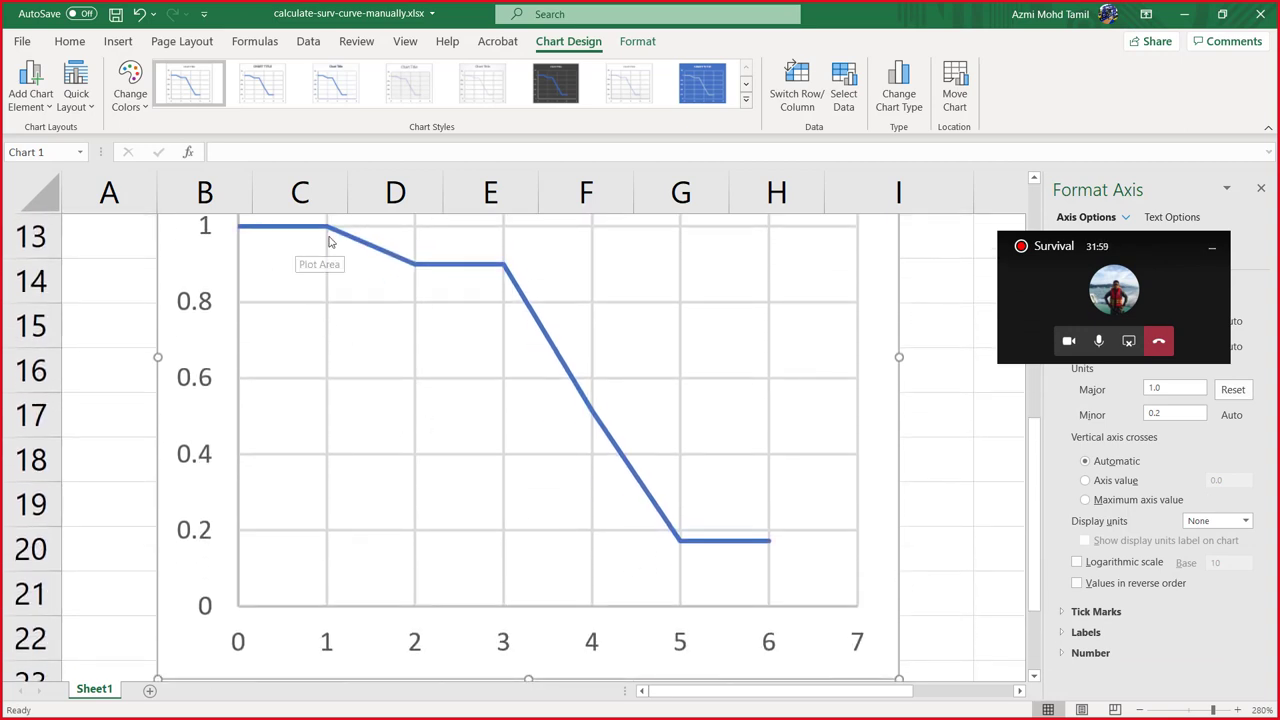
mouse_move(332, 236)
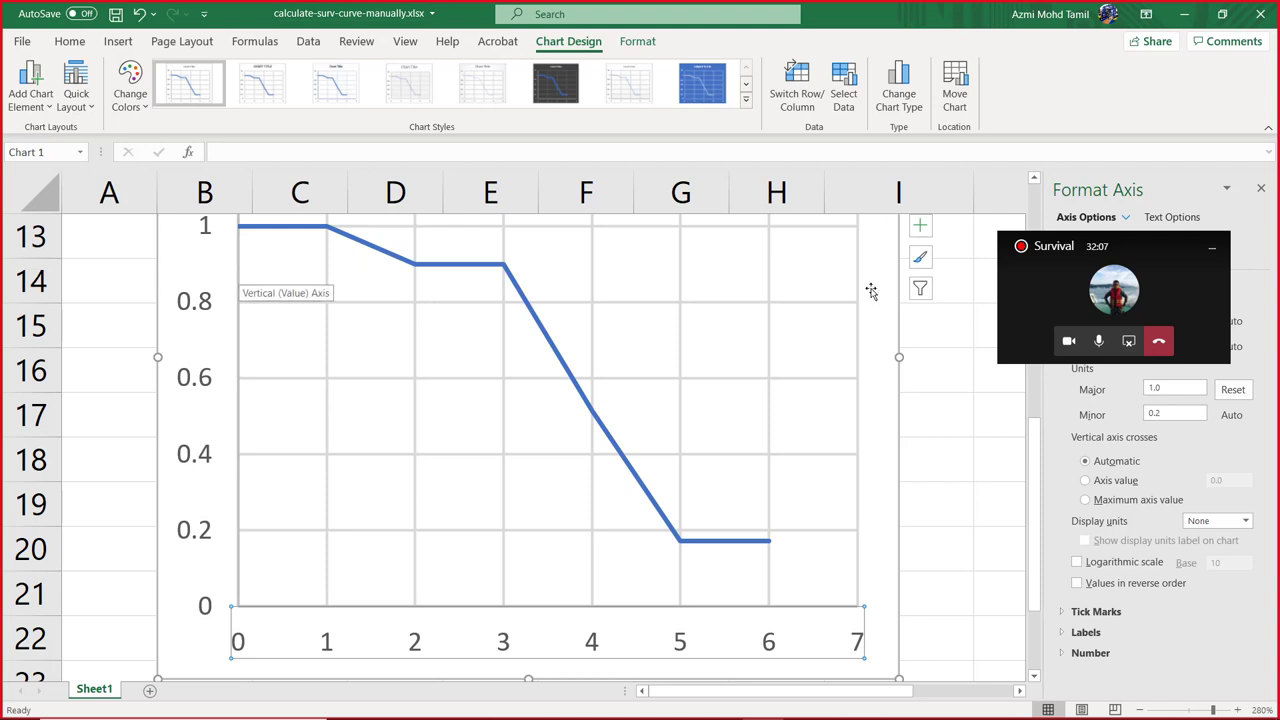
left_click_drag(1078, 256, 977, 513)
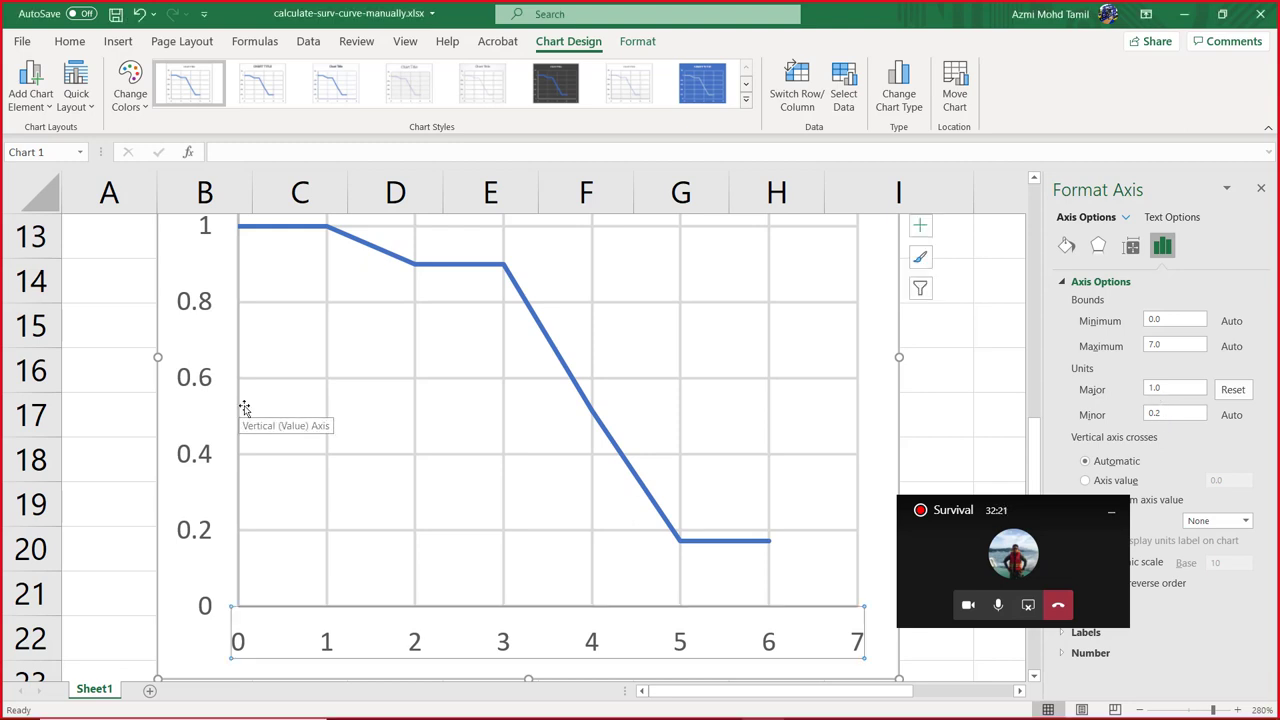
left_click(213, 388)
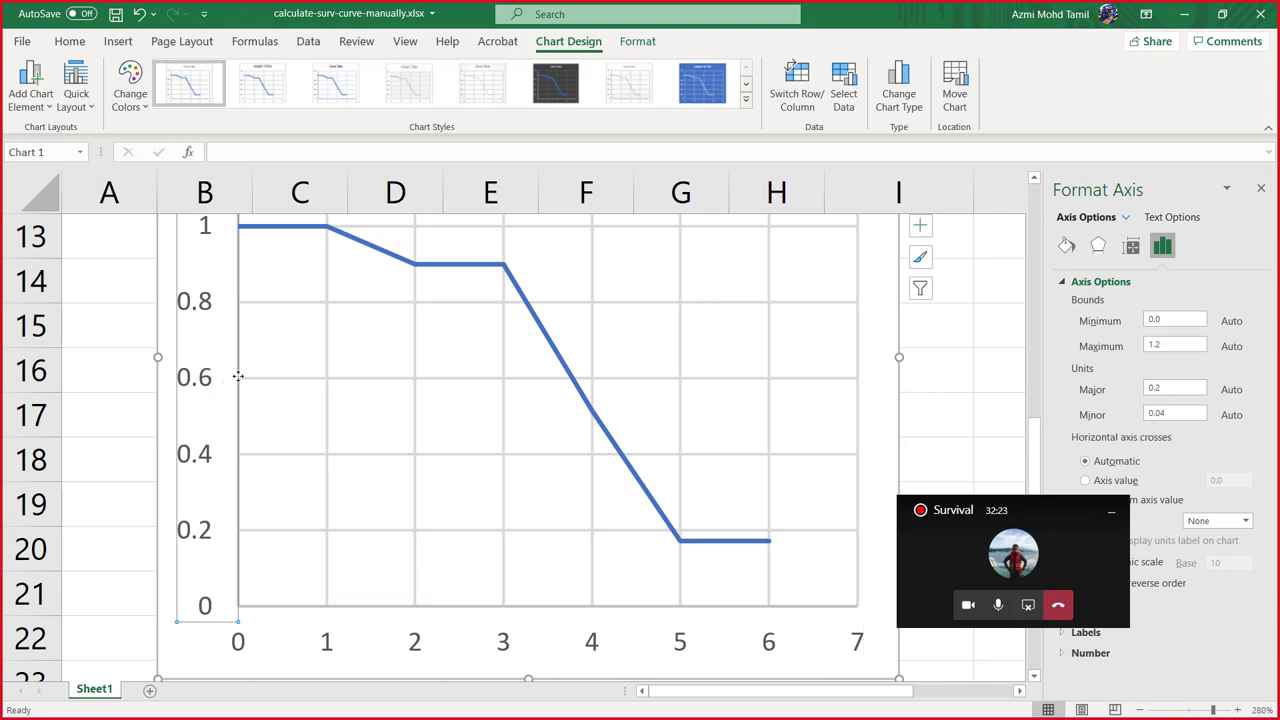
left_click(1169, 388)
left_click(690, 422)
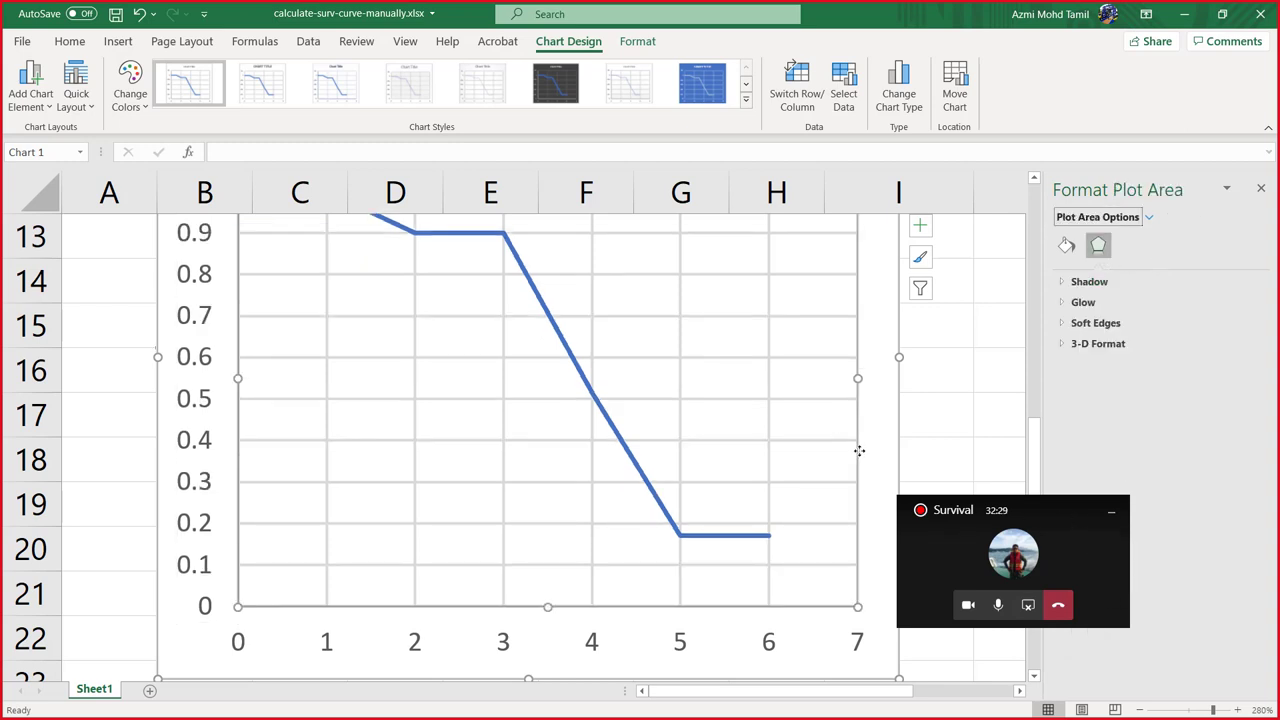
Step: Examine the survival curve against both axes, reading the probability at times 2, 4, 5 and 6
scroll(858, 460, "up", 1)
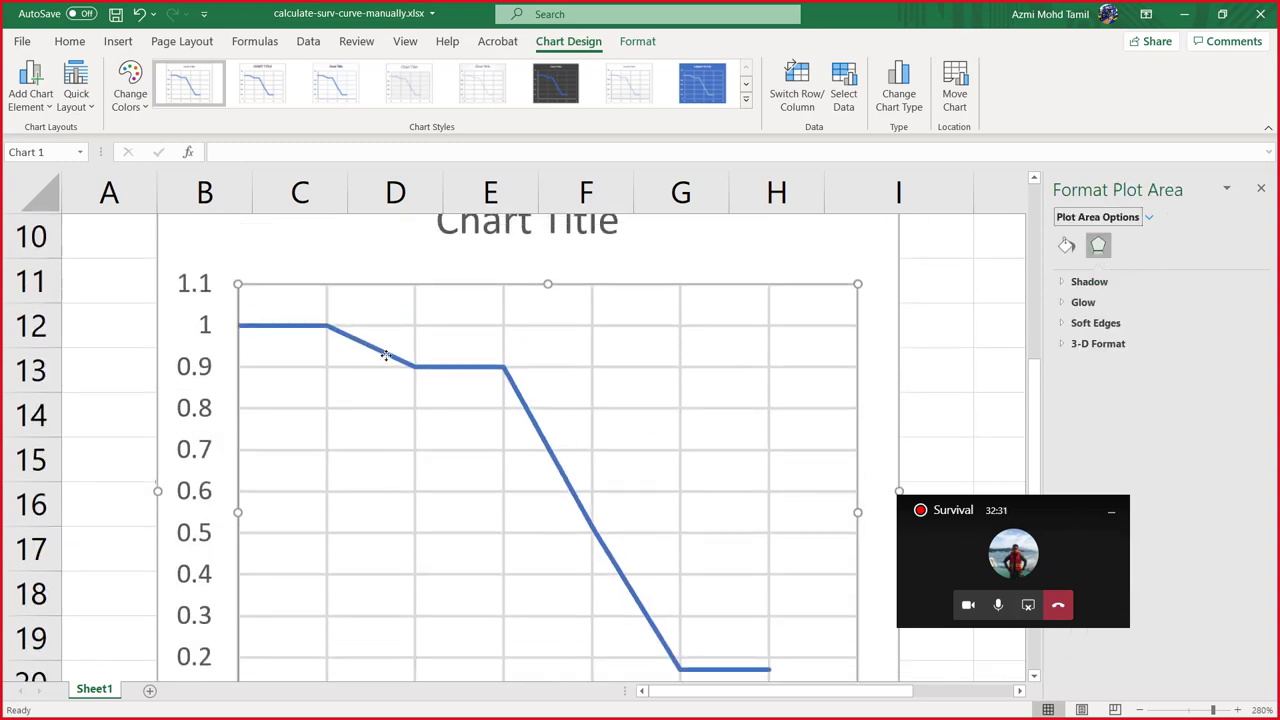
mouse_move(420, 373)
scroll(518, 353, "down", 1)
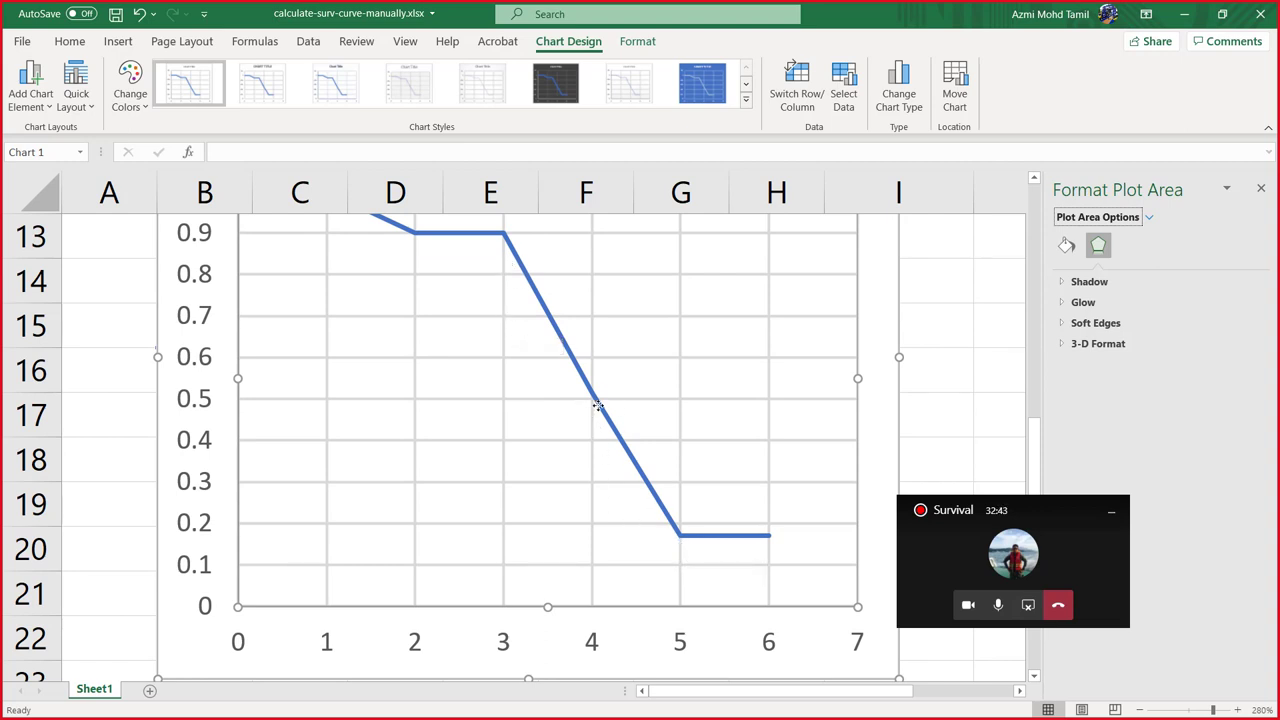
mouse_move(594, 401)
mouse_move(680, 536)
scroll(770, 537, "up", 1)
scroll(772, 538, "down", 1)
scroll(773, 538, "down", 1)
scroll(773, 538, "up", 1)
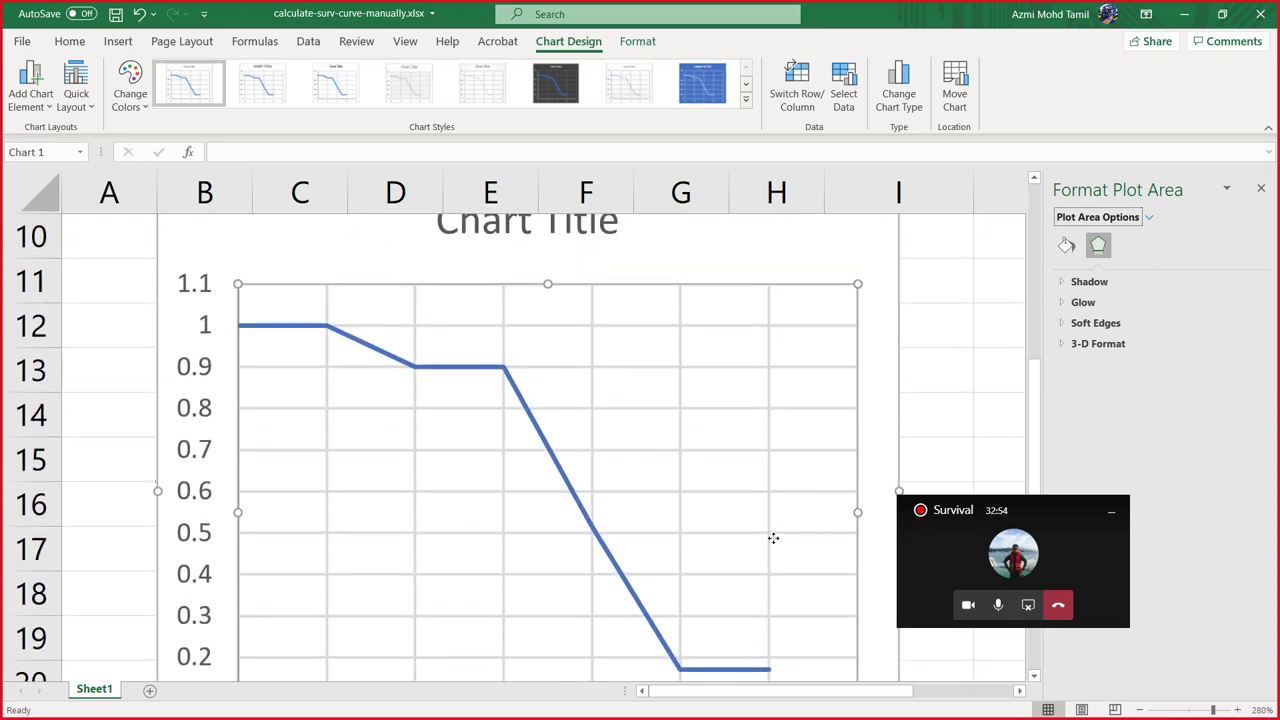
Step: Stop sharing the screen in Microsoft Teams and open the meeting chat
left_click(1040, 618)
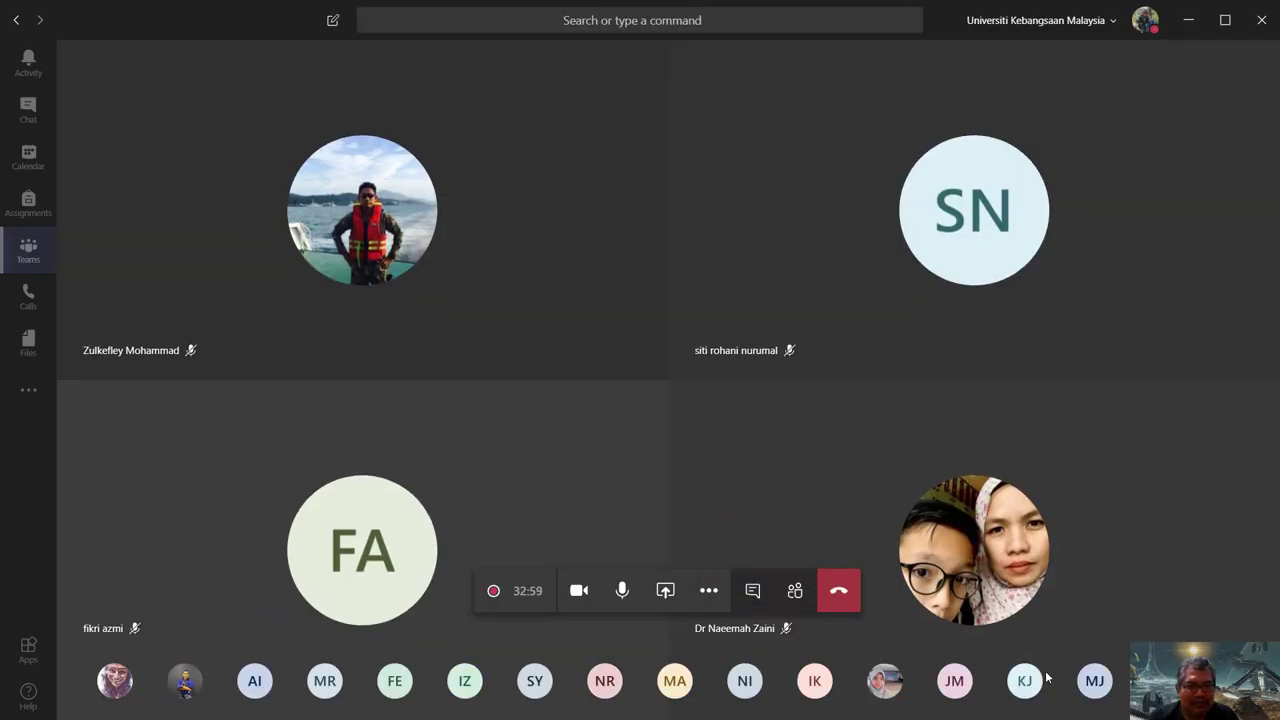
left_click(757, 590)
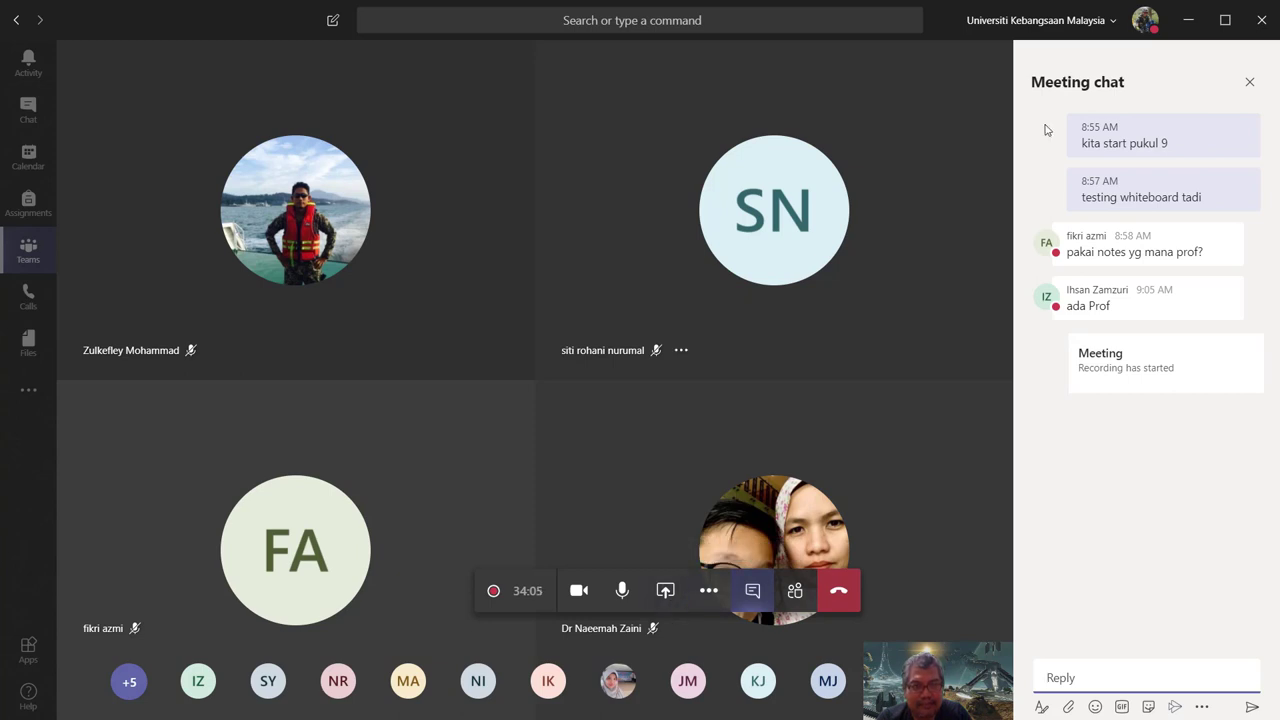
Step: Share Screen #1 in the meeting again and return to the Kaplan-Meier slide show, advancing to the 10-subject worked example
left_click(665, 590)
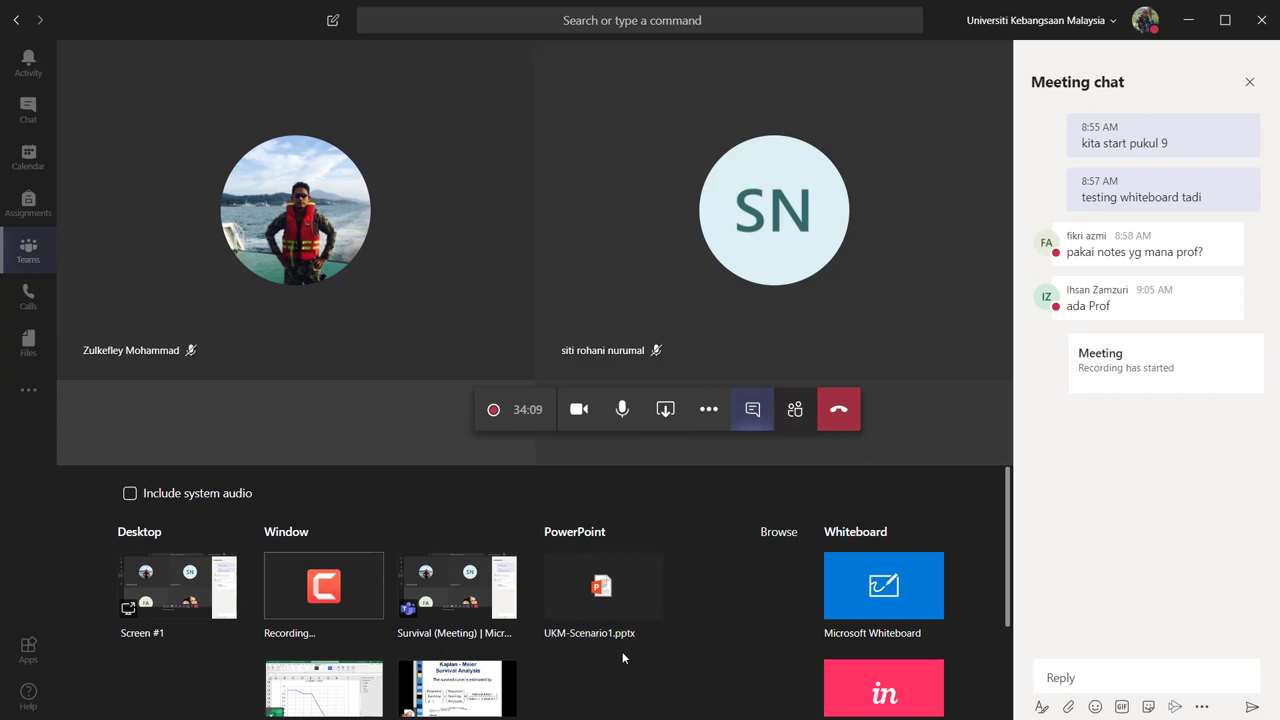
left_click(180, 578)
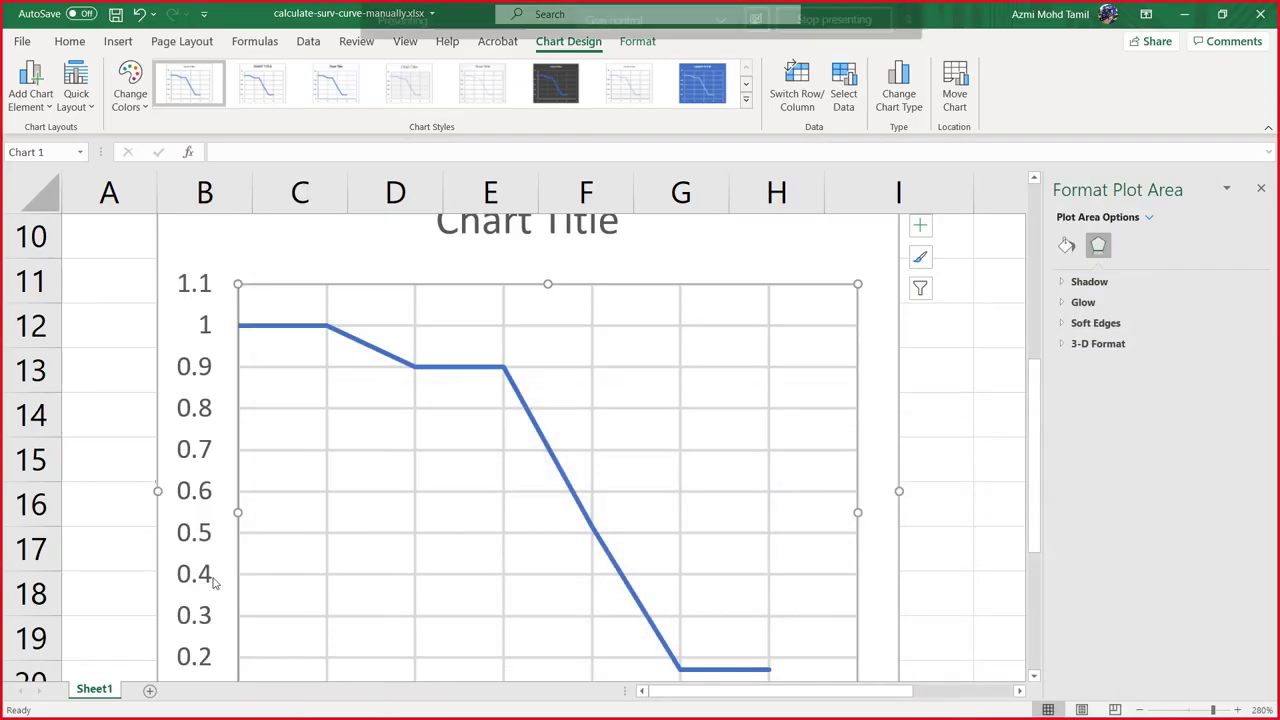
left_click(1186, 19)
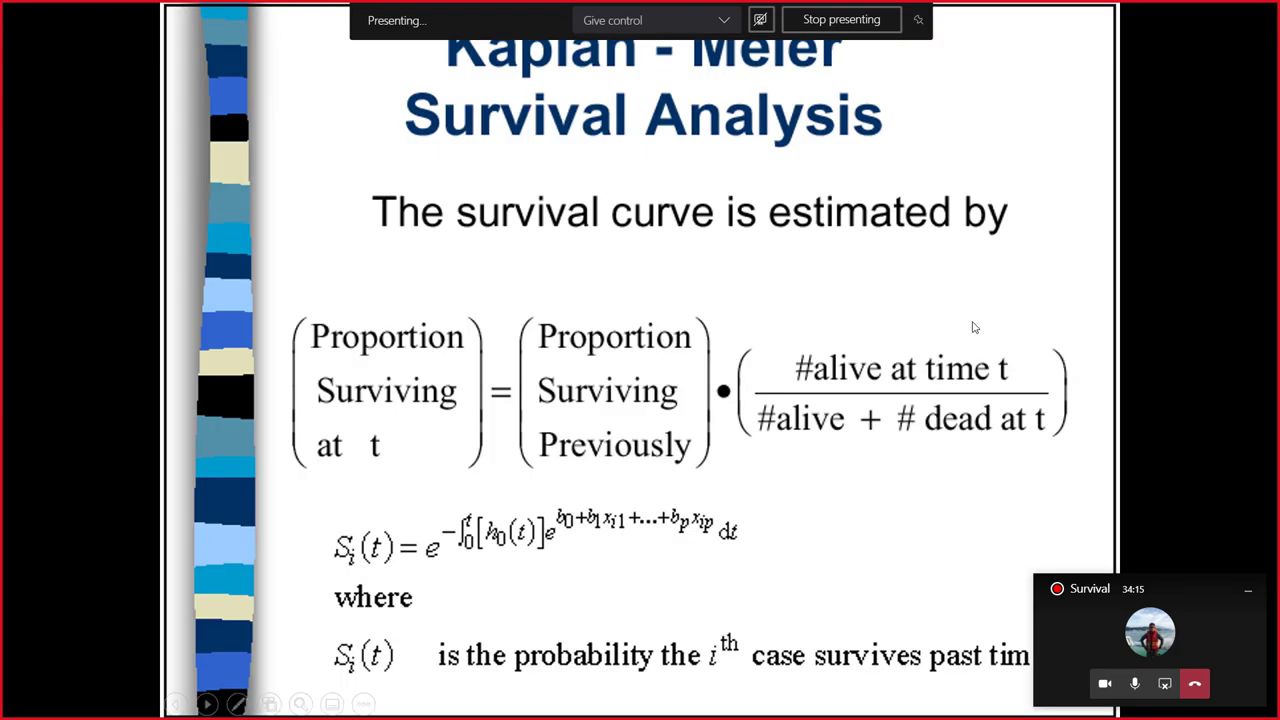
left_click(933, 491)
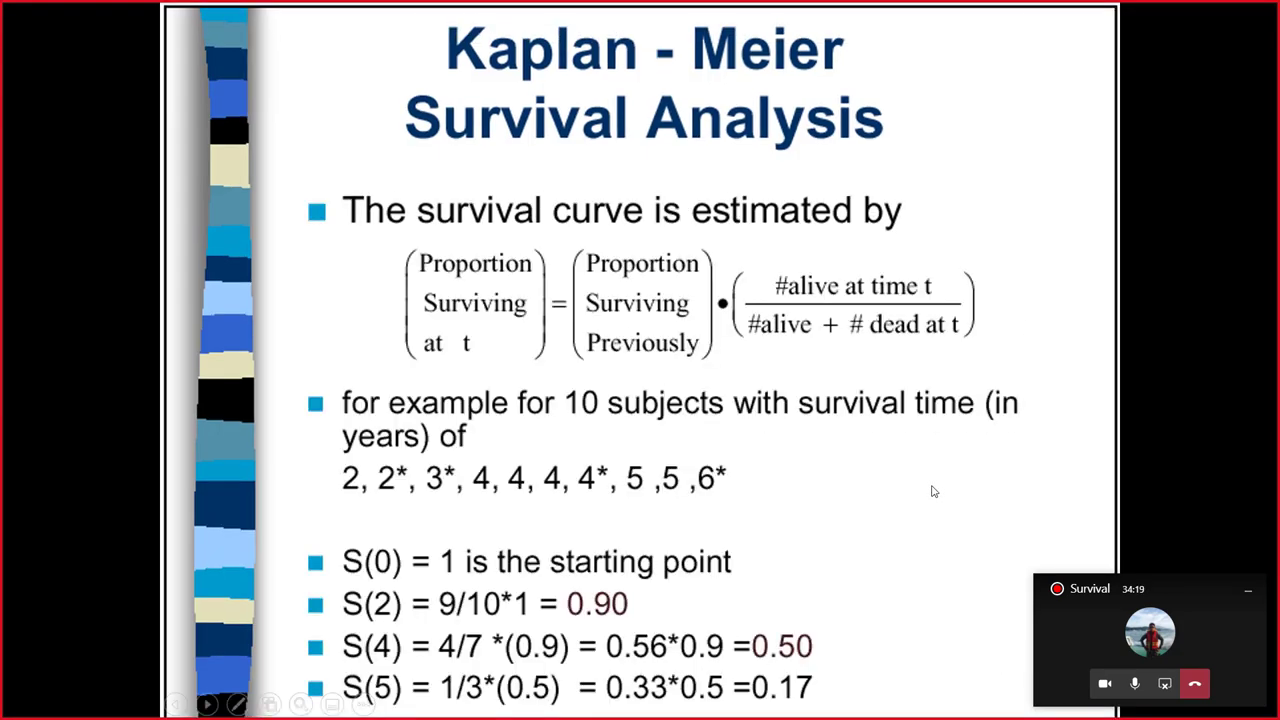
Step: Advance the slide show from the 10-subject example past the survival curve plot to the Survivor Function S(t) slide
left_click(933, 491)
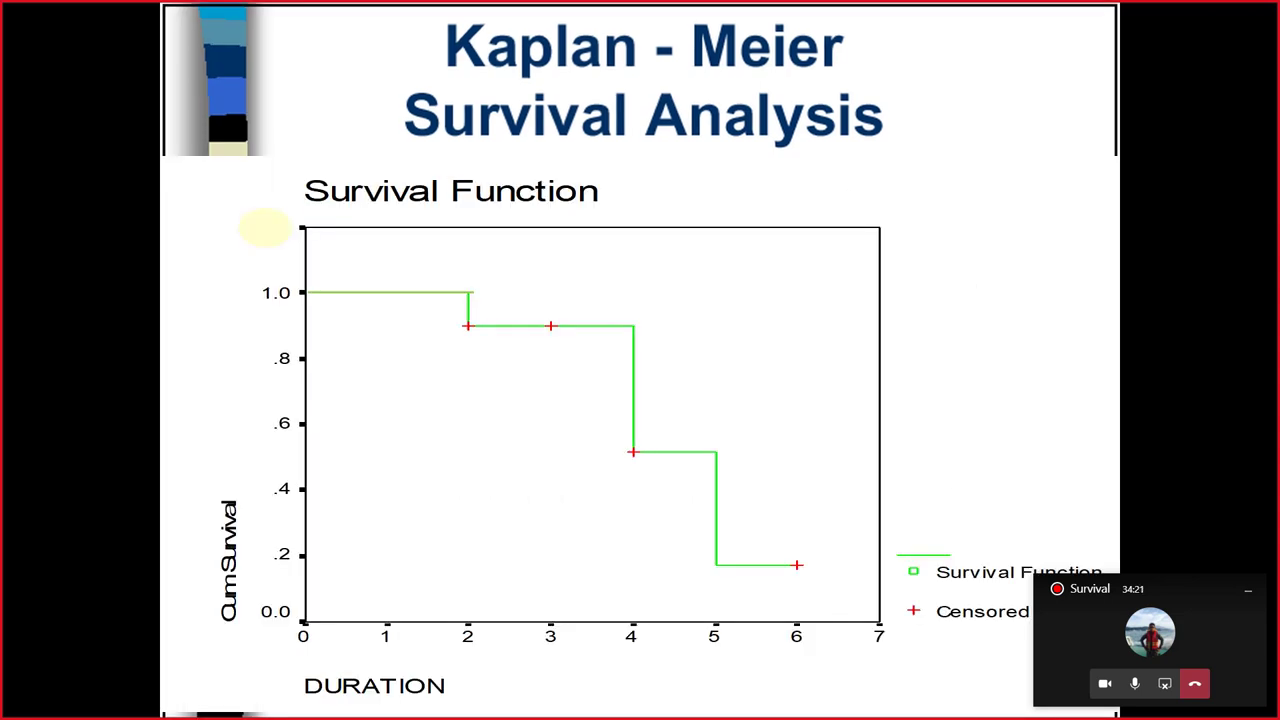
left_click(264, 228)
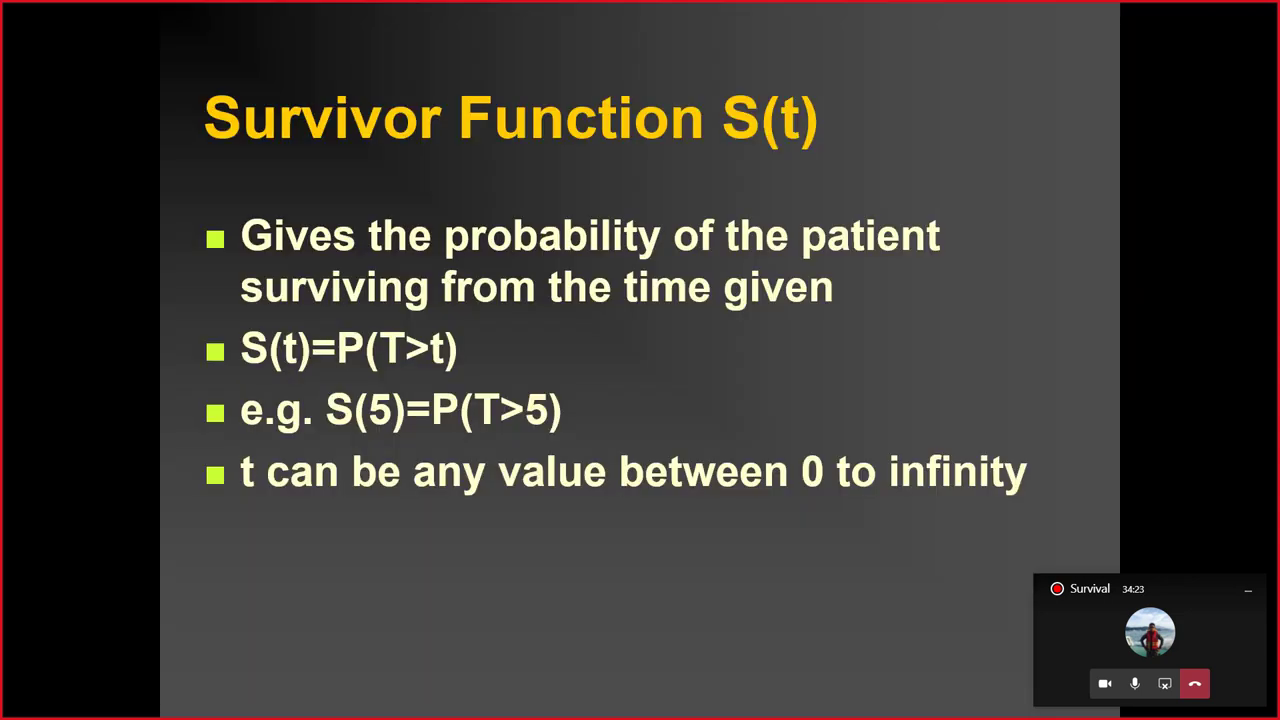
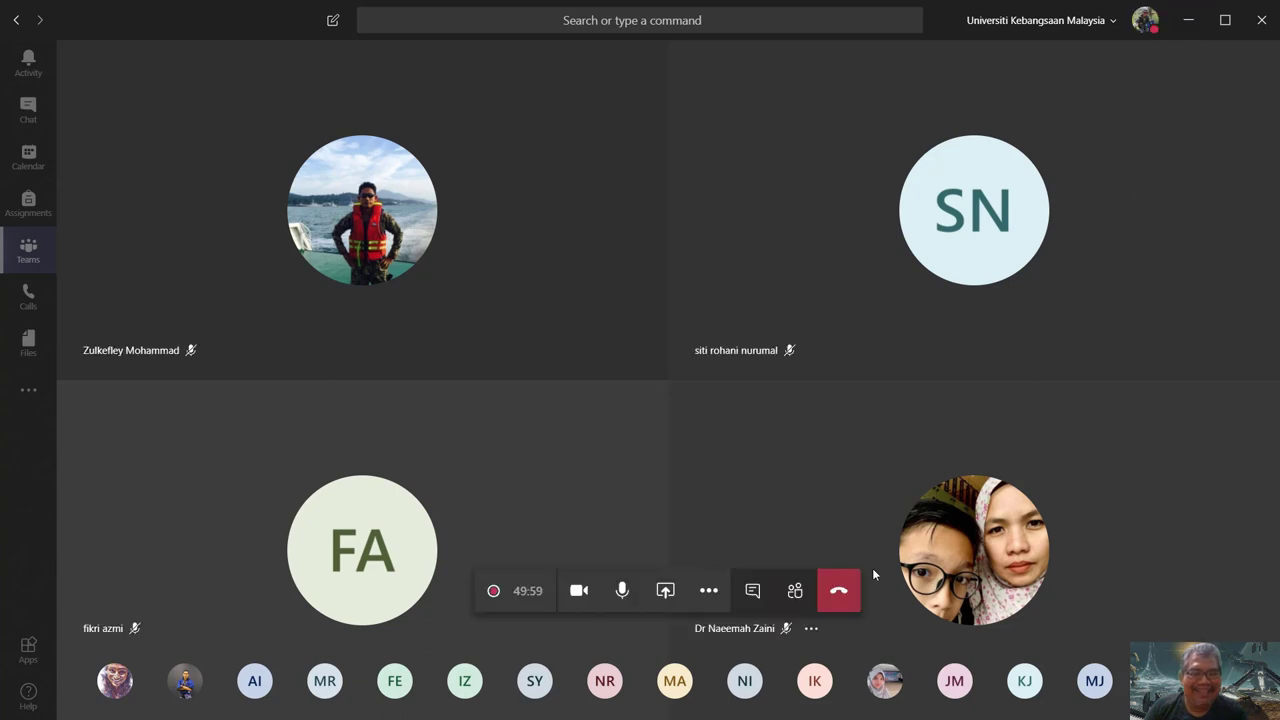
Step: Show the meeting chat in Microsoft Teams, and go to the posts of the FK6193 Advanced Stats General channel
left_click(748, 592)
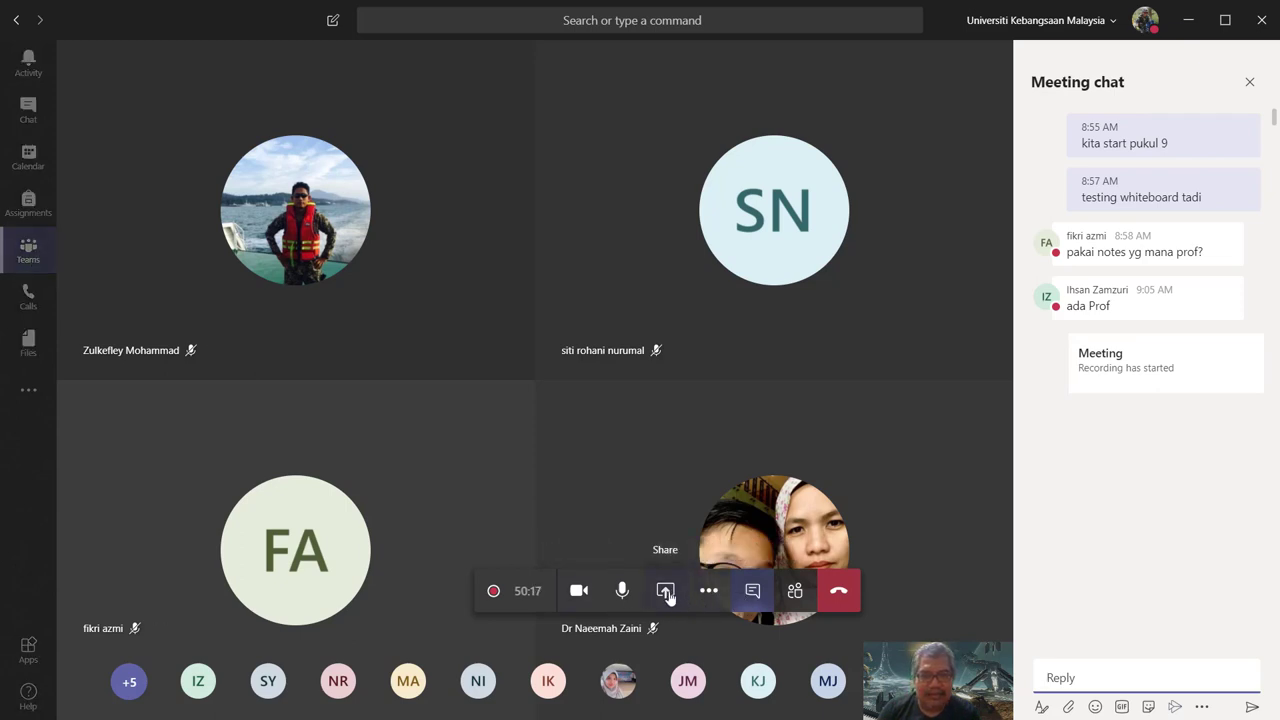
left_click(28, 250)
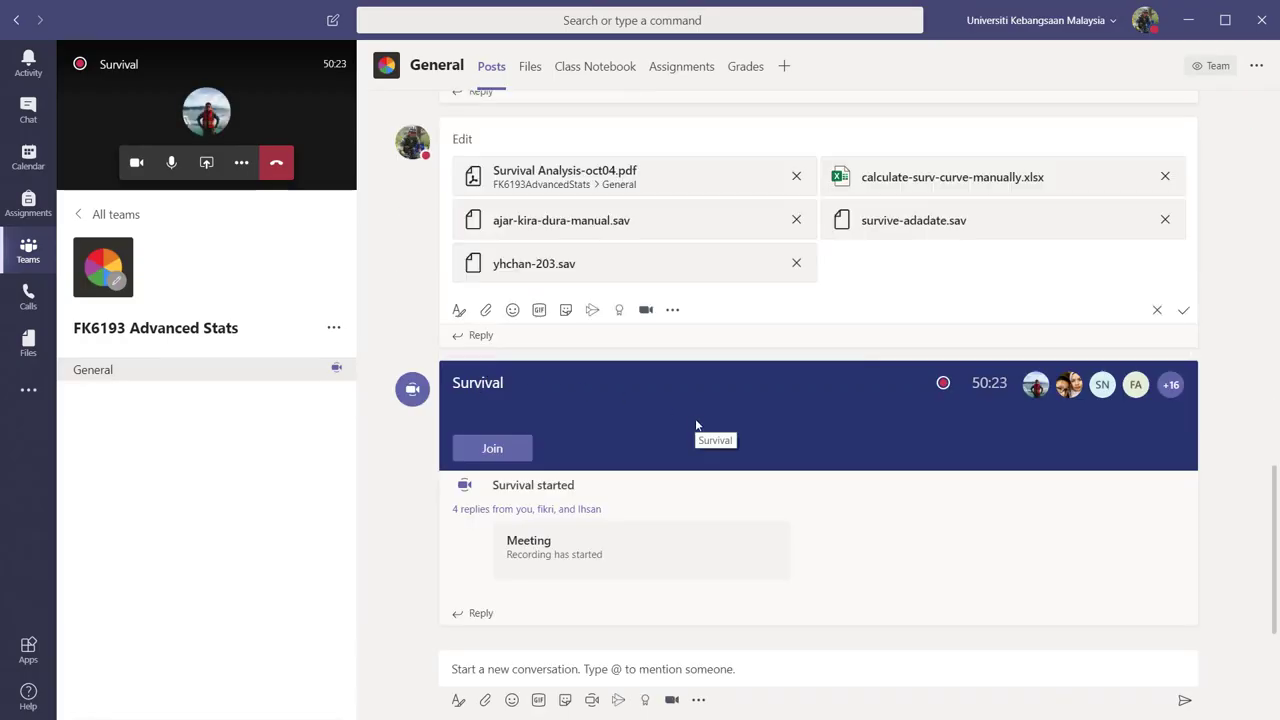
Step: Try to open the yhchan-203.sav attachment in the channel post that is being edited
left_click(565, 267)
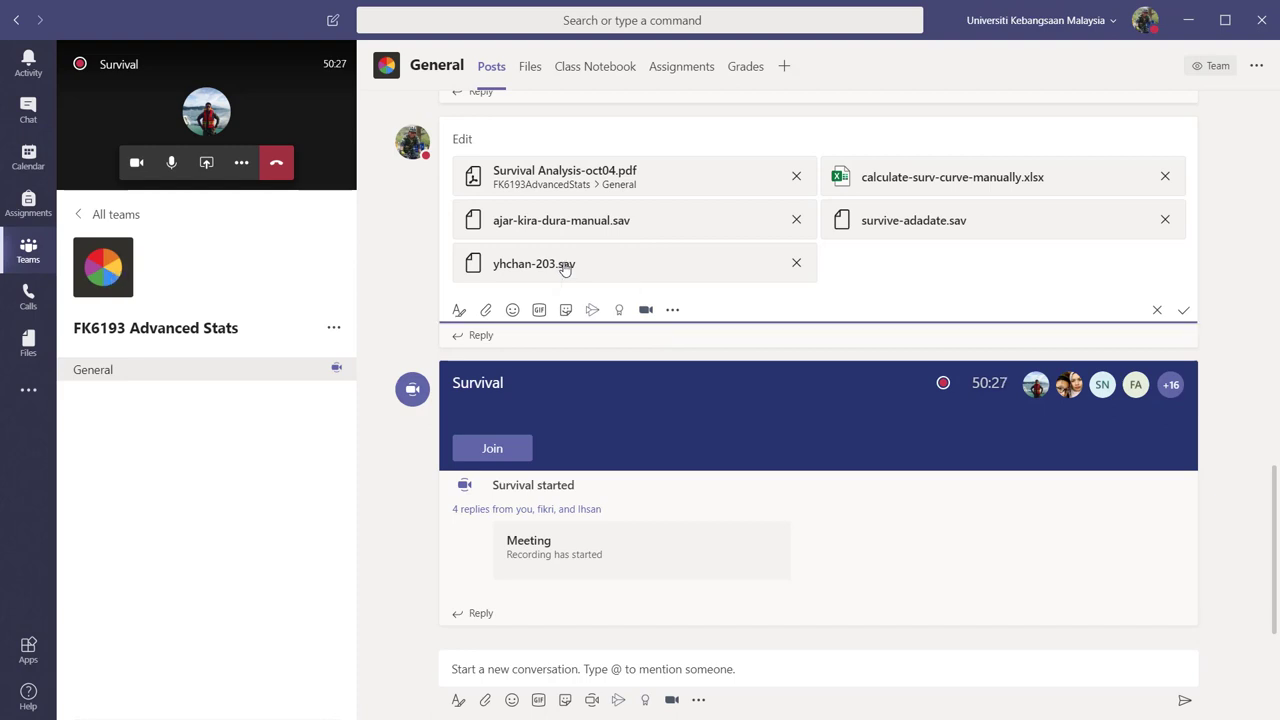
double_click(565, 267)
left_click(476, 266)
double_click(474, 266)
scroll(707, 391, "up", 2)
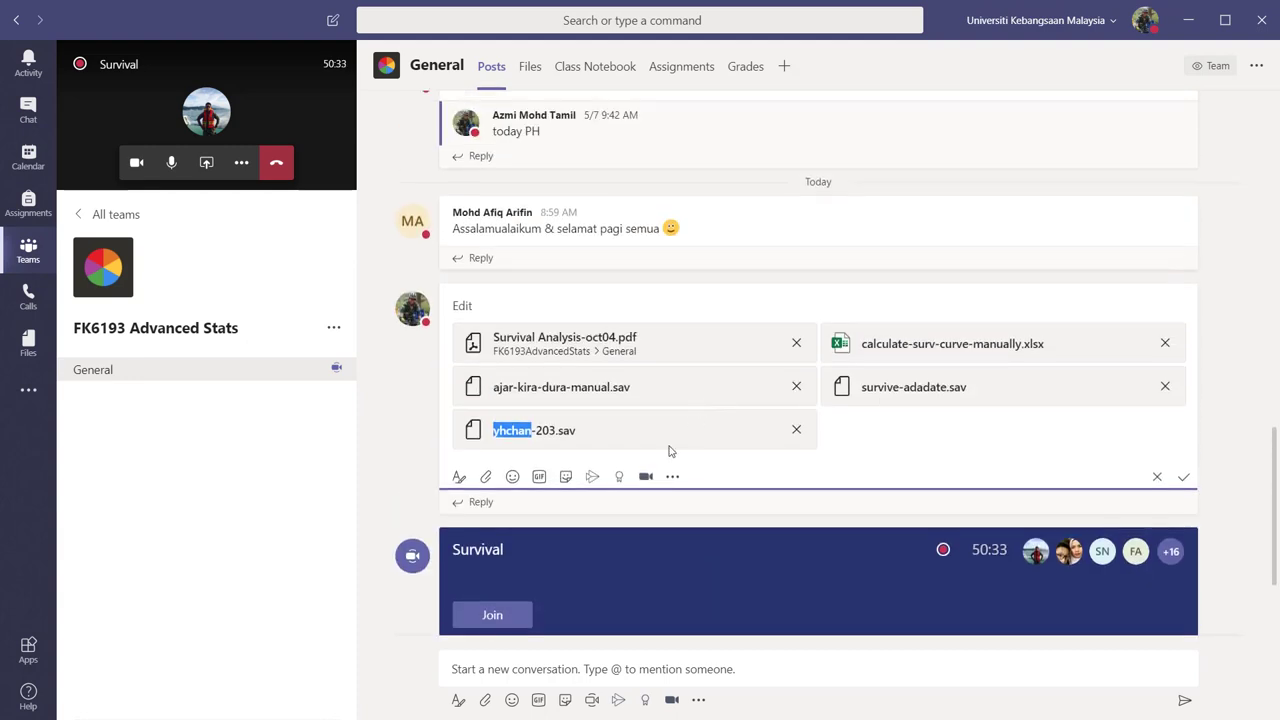
left_click(474, 441)
double_click(474, 441)
right_click(474, 429)
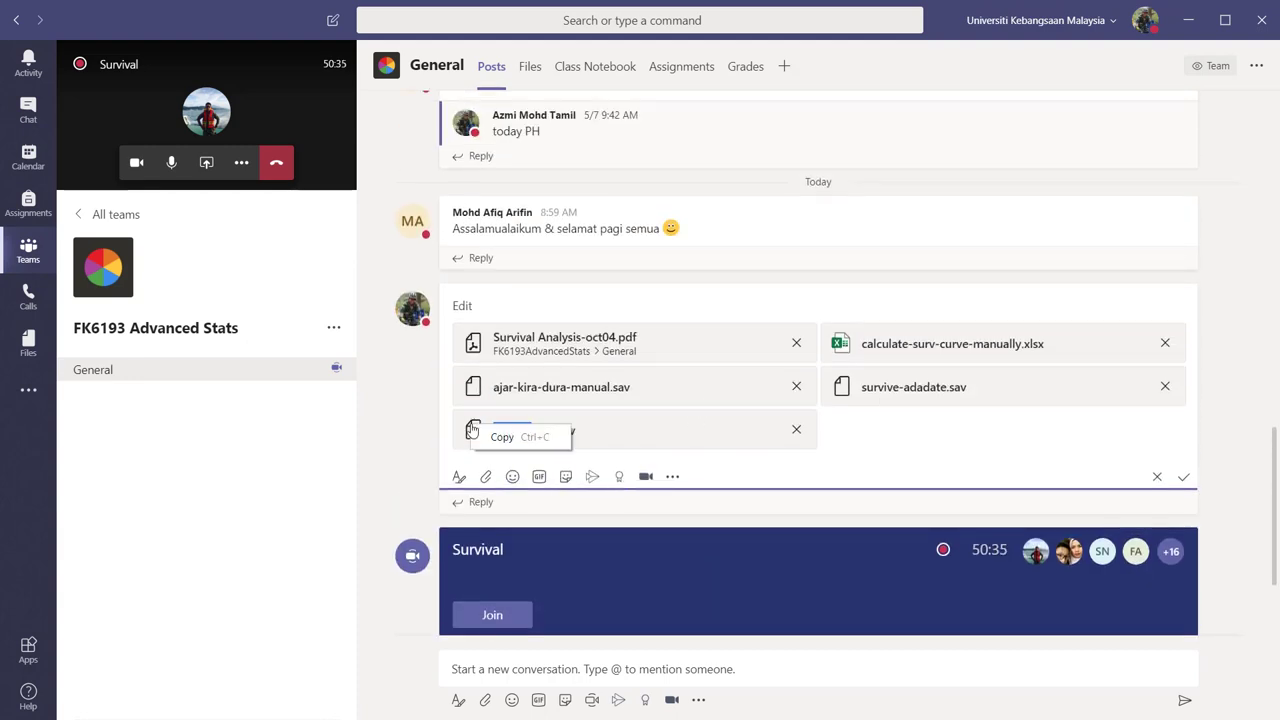
Step: Save the edited channel post holding the survival analysis slides, workbook and .sav data files
left_click(955, 463)
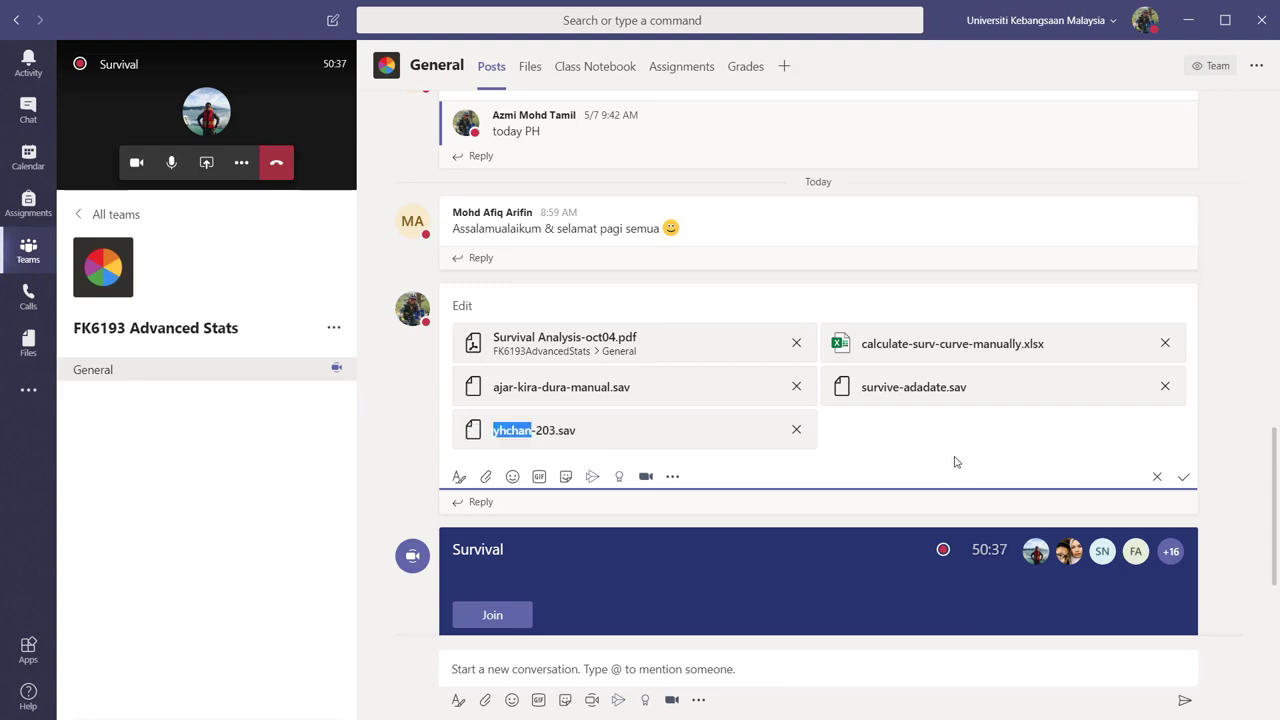
left_click(955, 462)
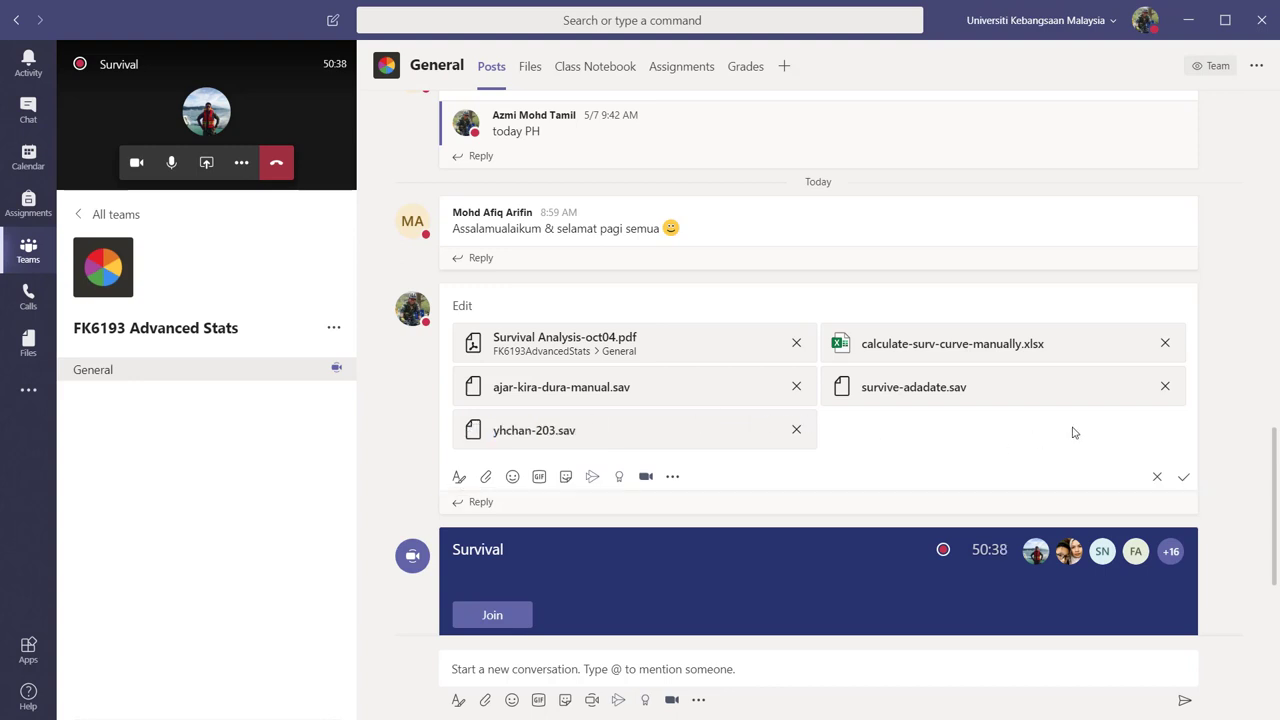
left_click(1183, 478)
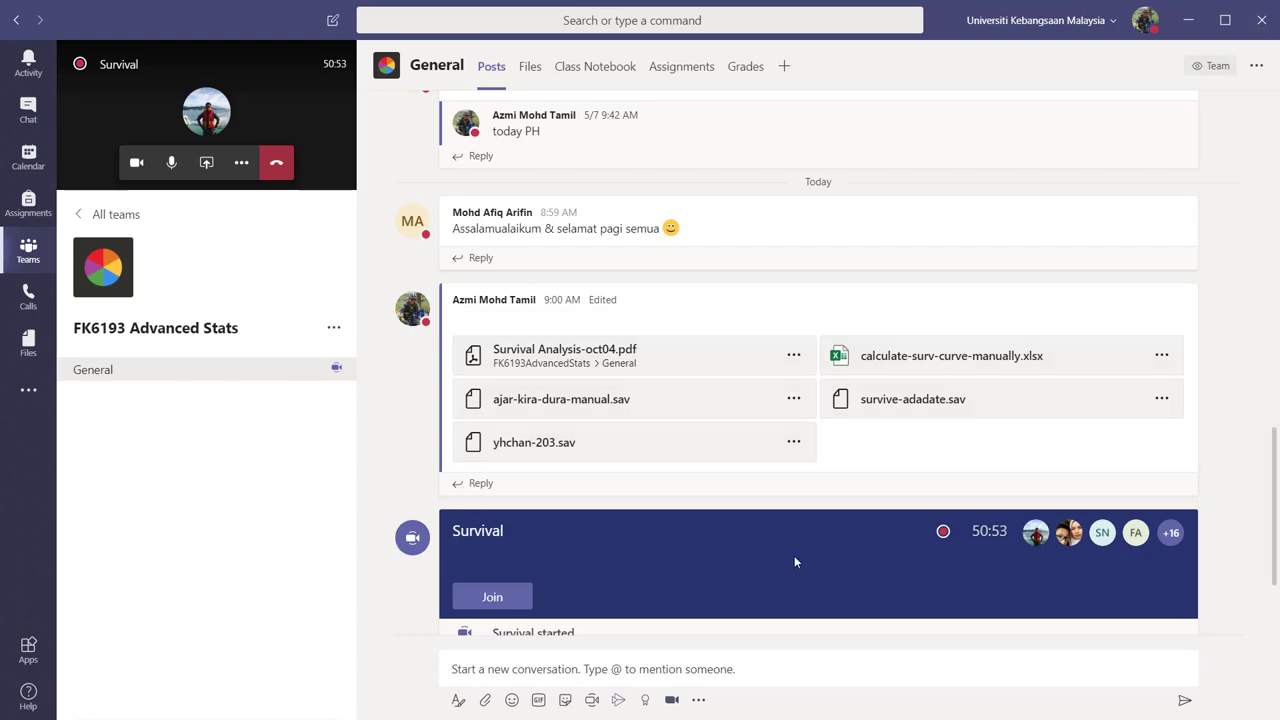
Step: Return to the Survival meeting and share Screen #1 with the participants
left_click(492, 597)
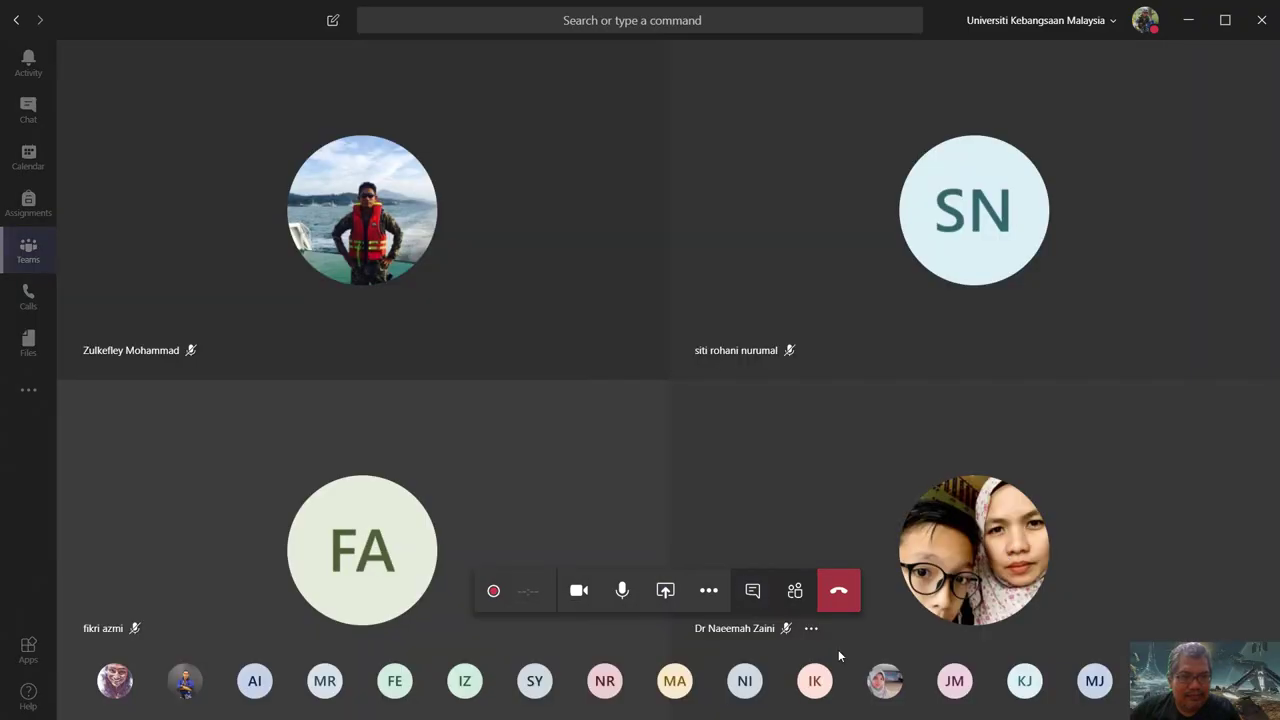
mouse_move(880, 522)
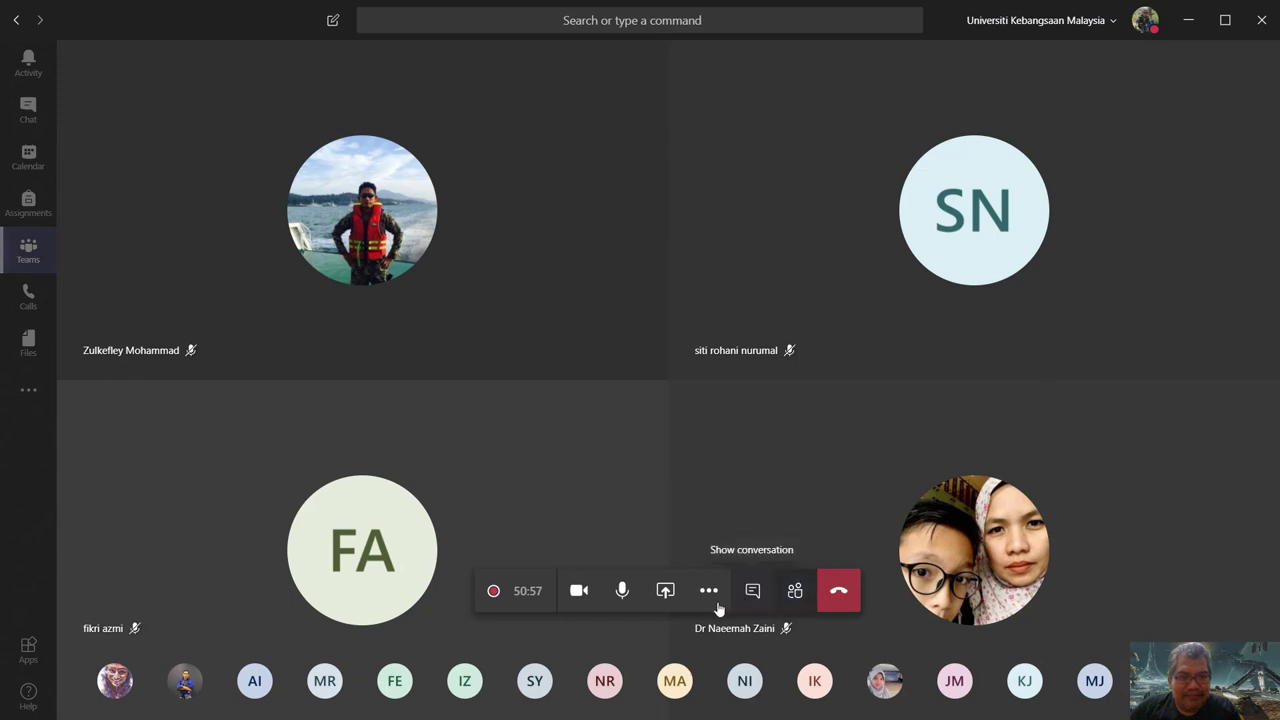
left_click(666, 592)
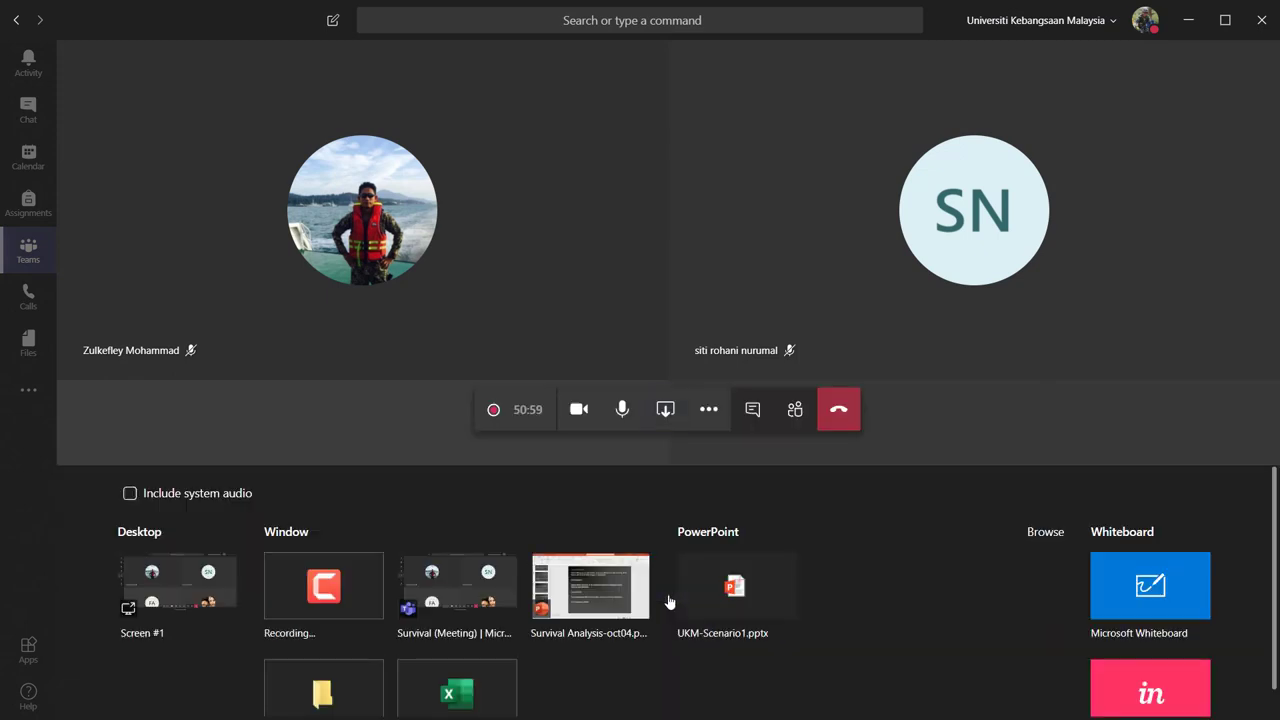
left_click(199, 587)
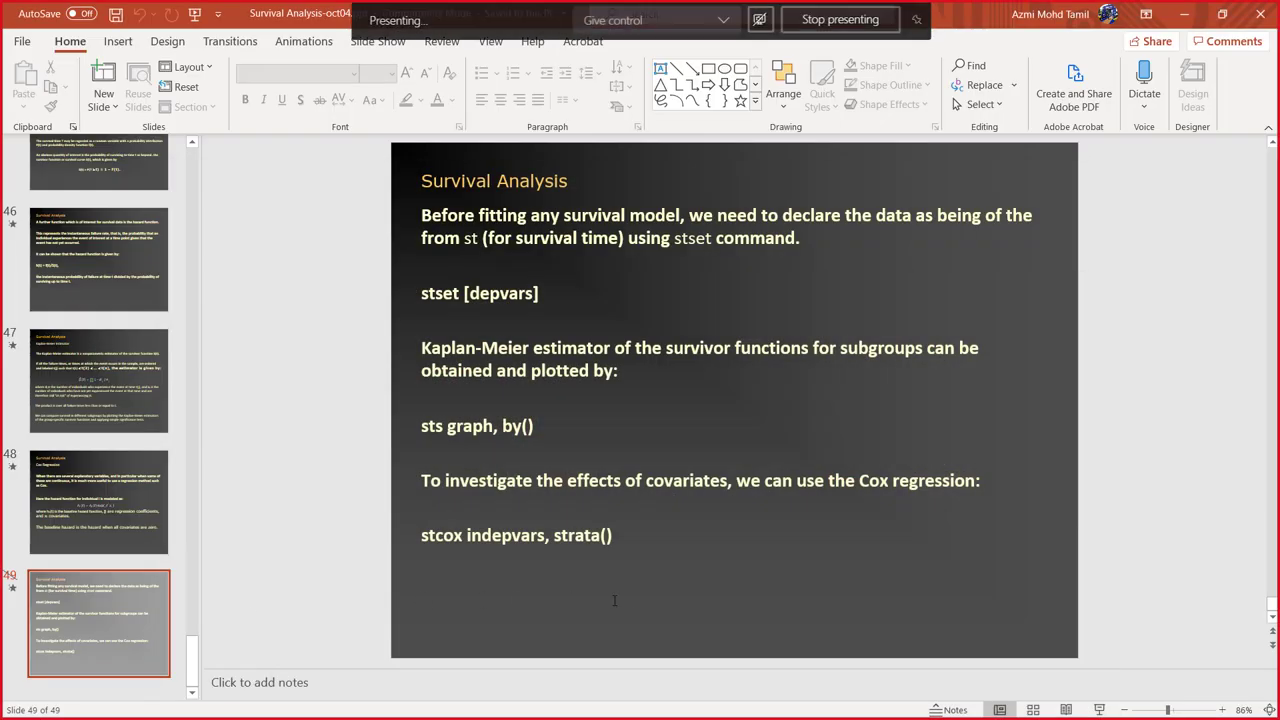
Step: Close the Survival Analysis presentation in PowerPoint and switch to the General channel posts in Microsoft Teams
left_click(1260, 14)
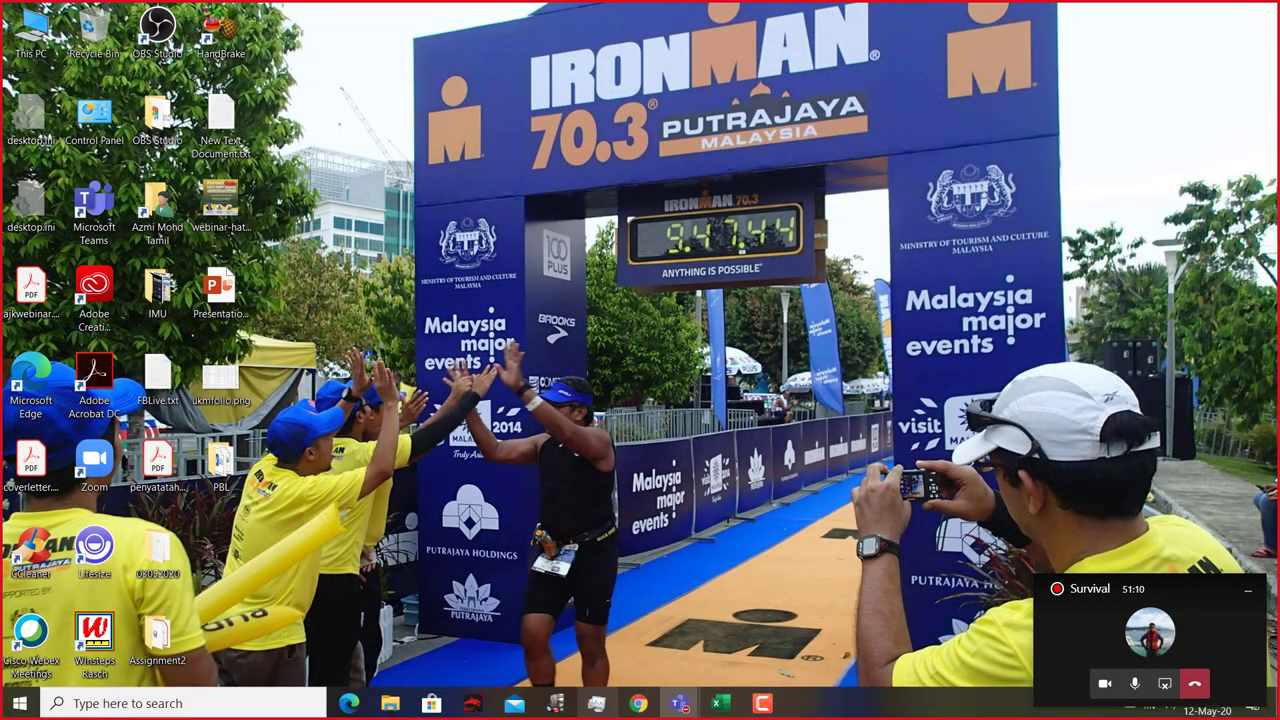
mouse_move(667, 689)
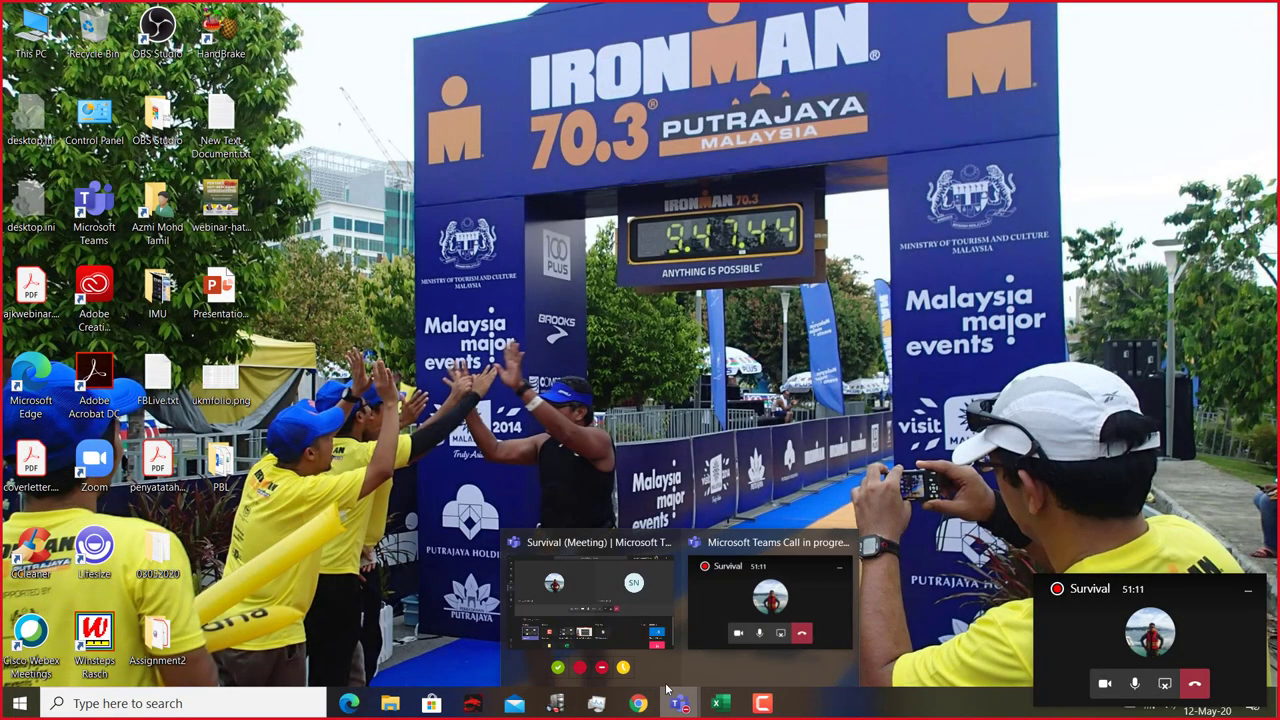
left_click(641, 603)
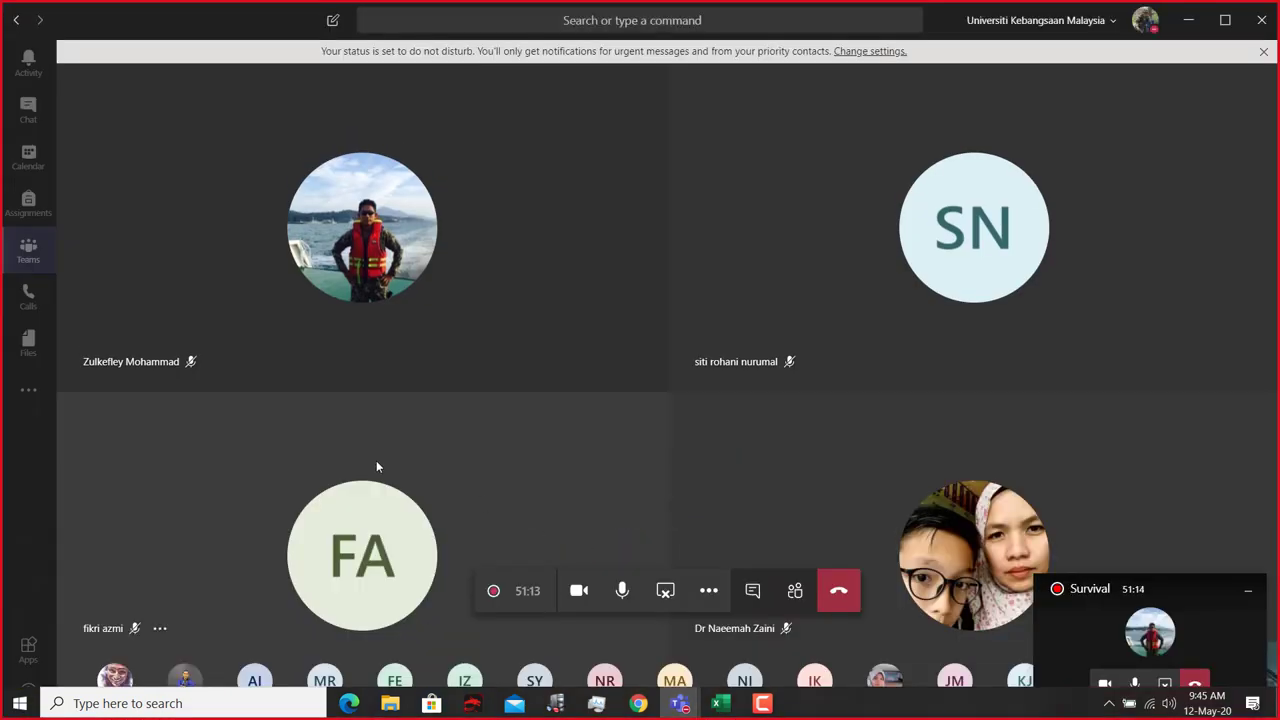
left_click(34, 254)
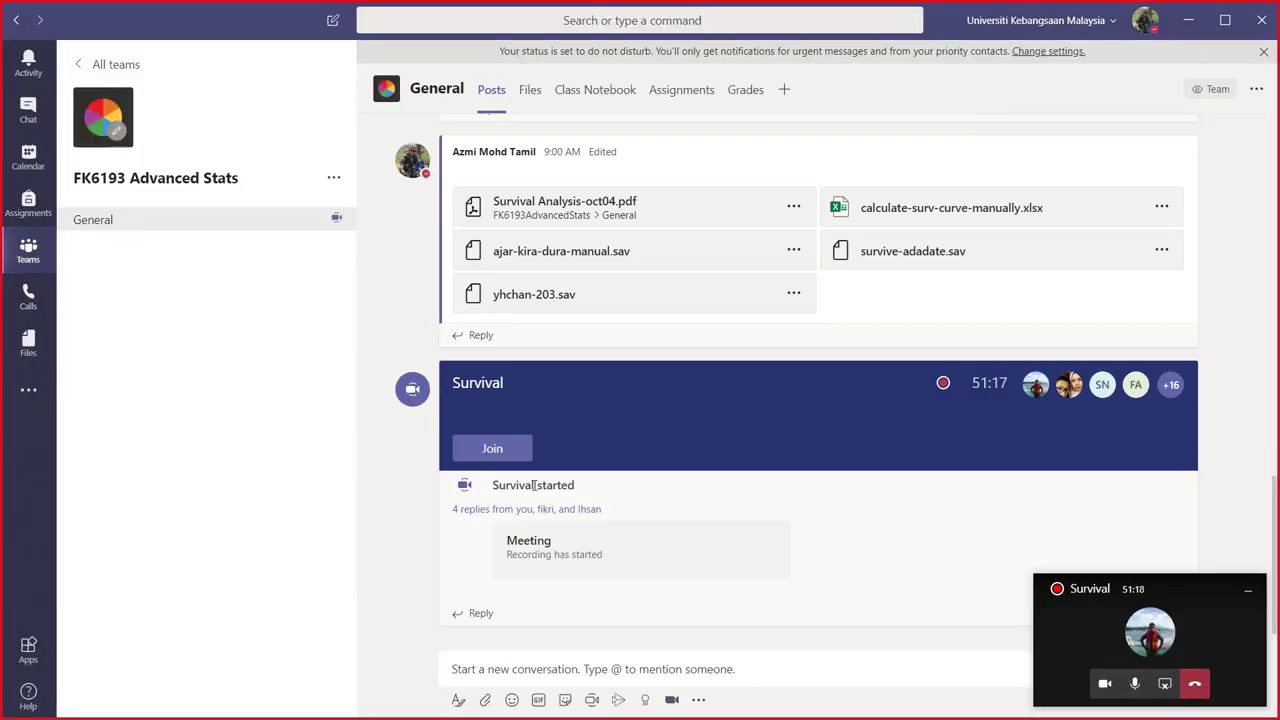
Step: Open the yhchan-203.sav attachment from the channel post and download the file
scroll(648, 382, "up", 1)
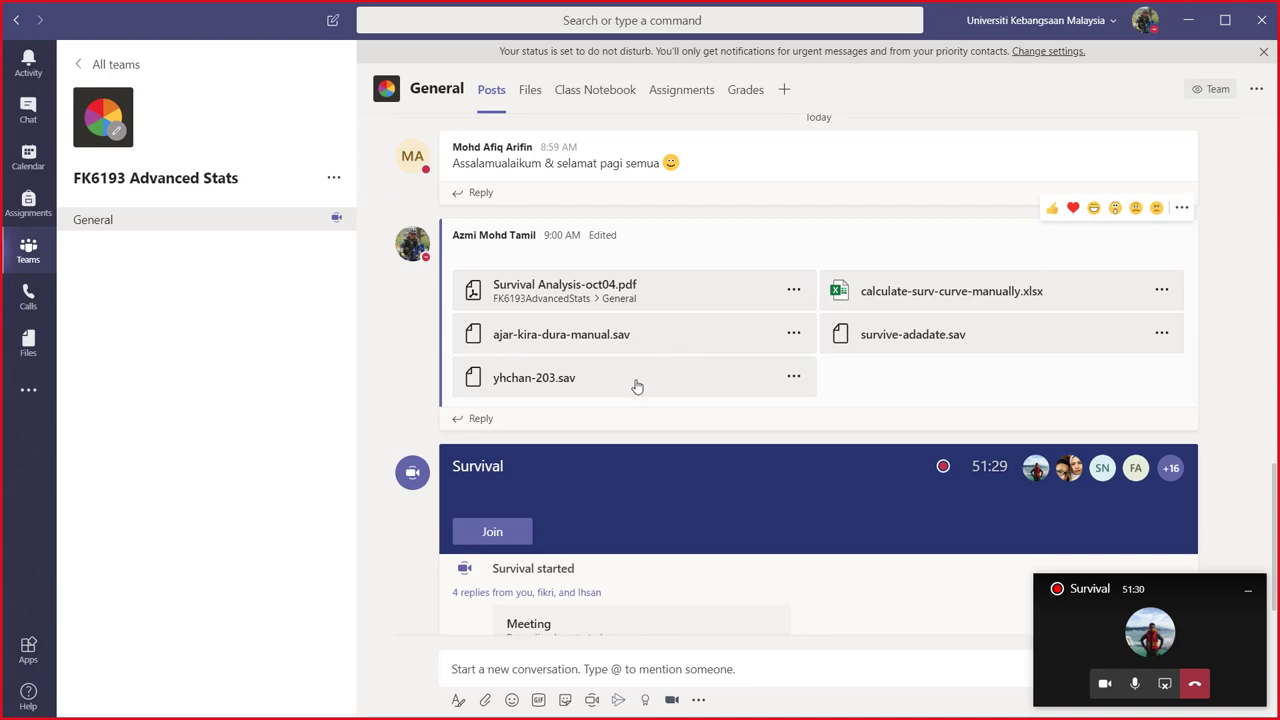
left_click(531, 388)
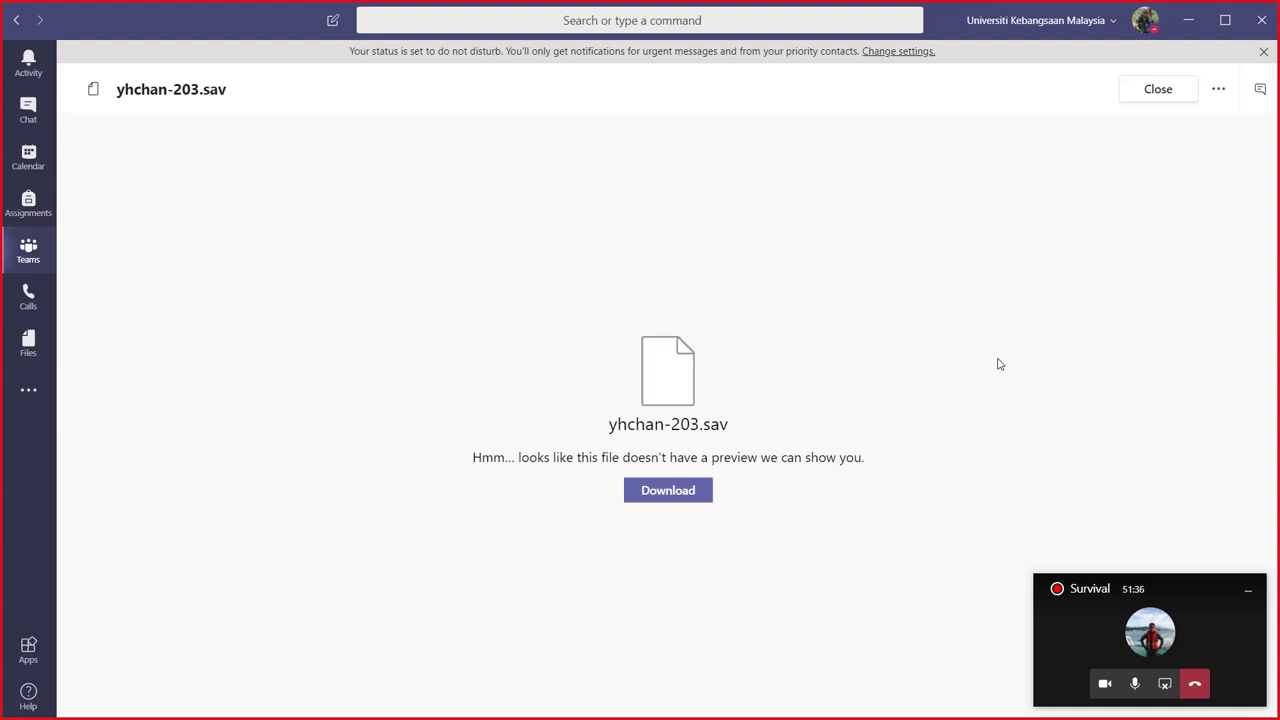
left_click(680, 491)
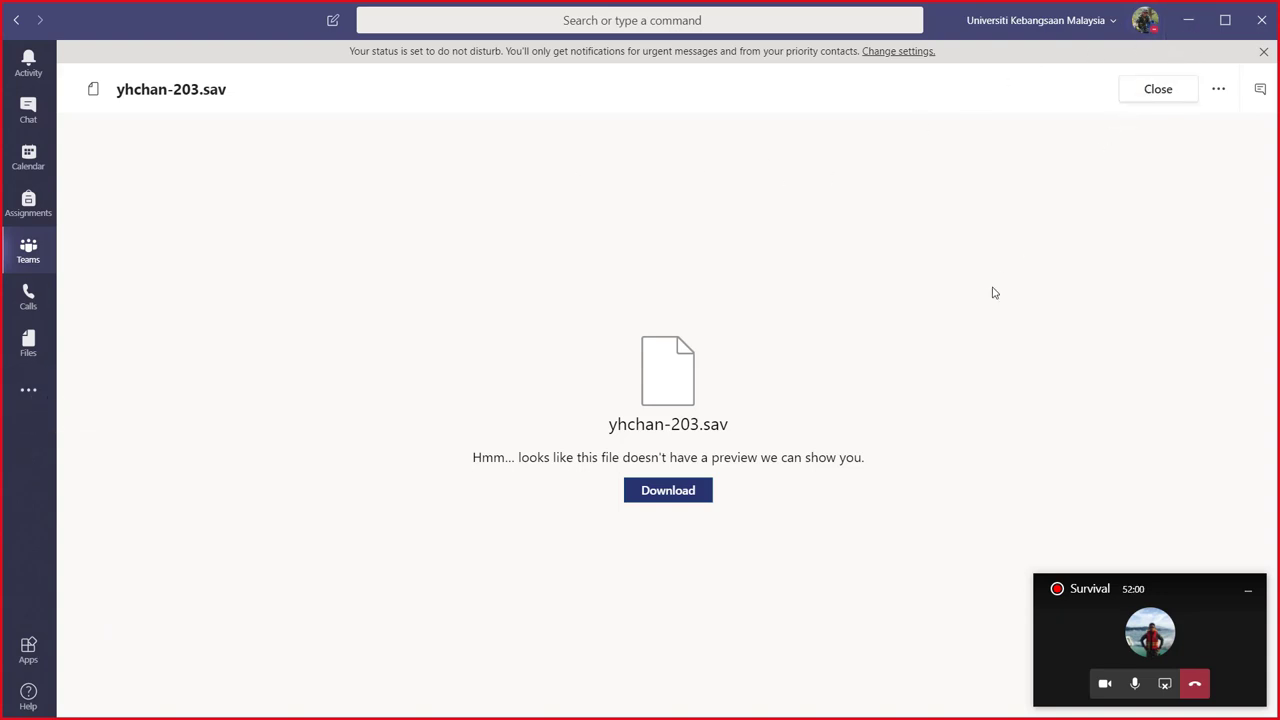
left_click(1189, 22)
mouse_move(715, 714)
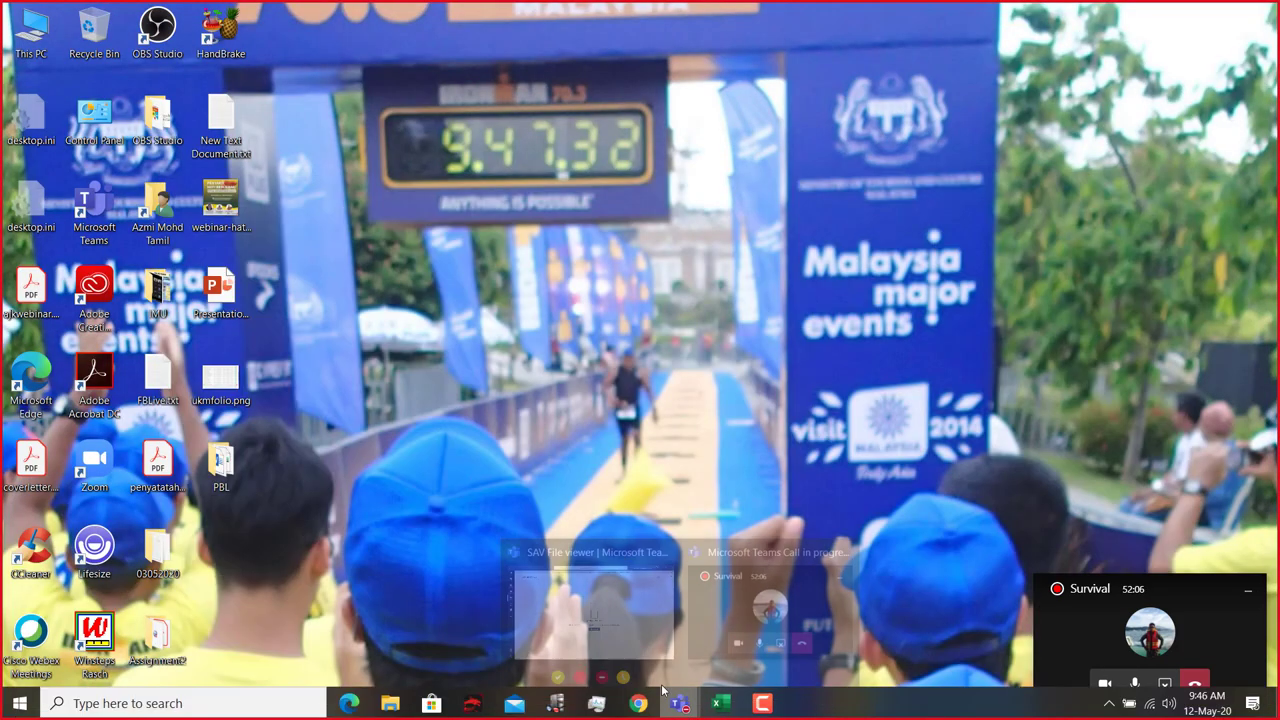
left_click(592, 604)
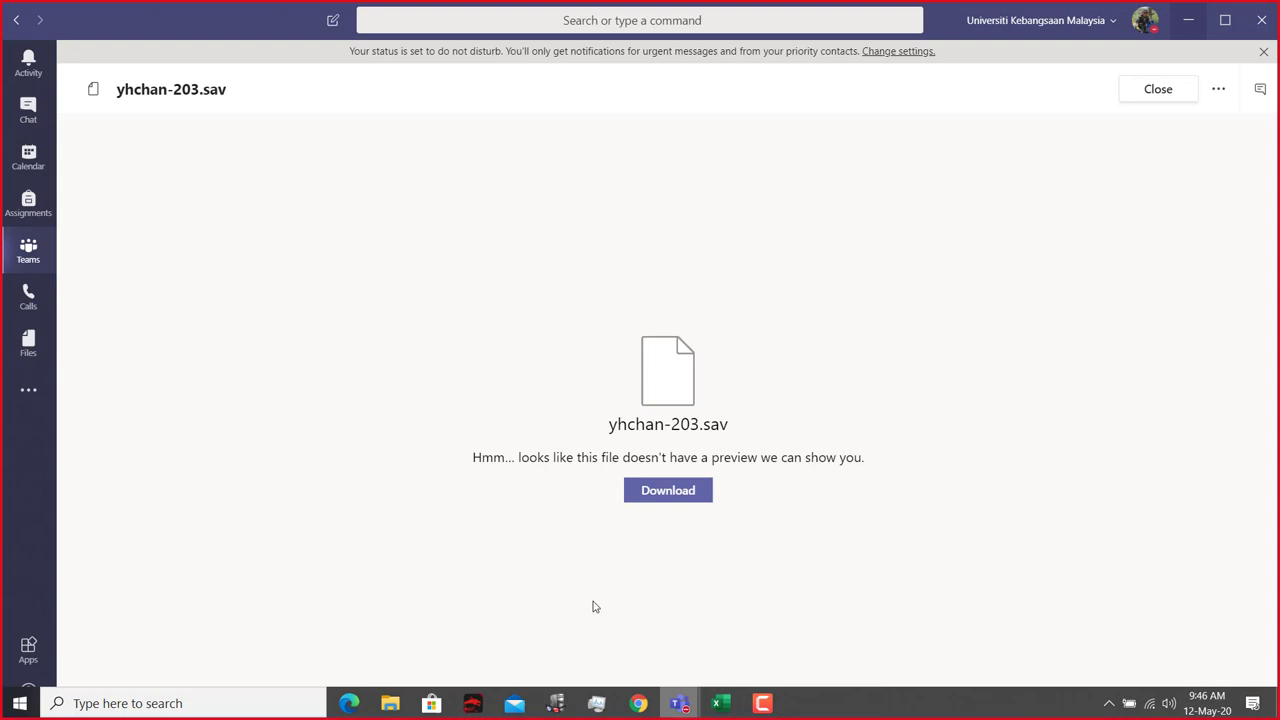
left_click(655, 497)
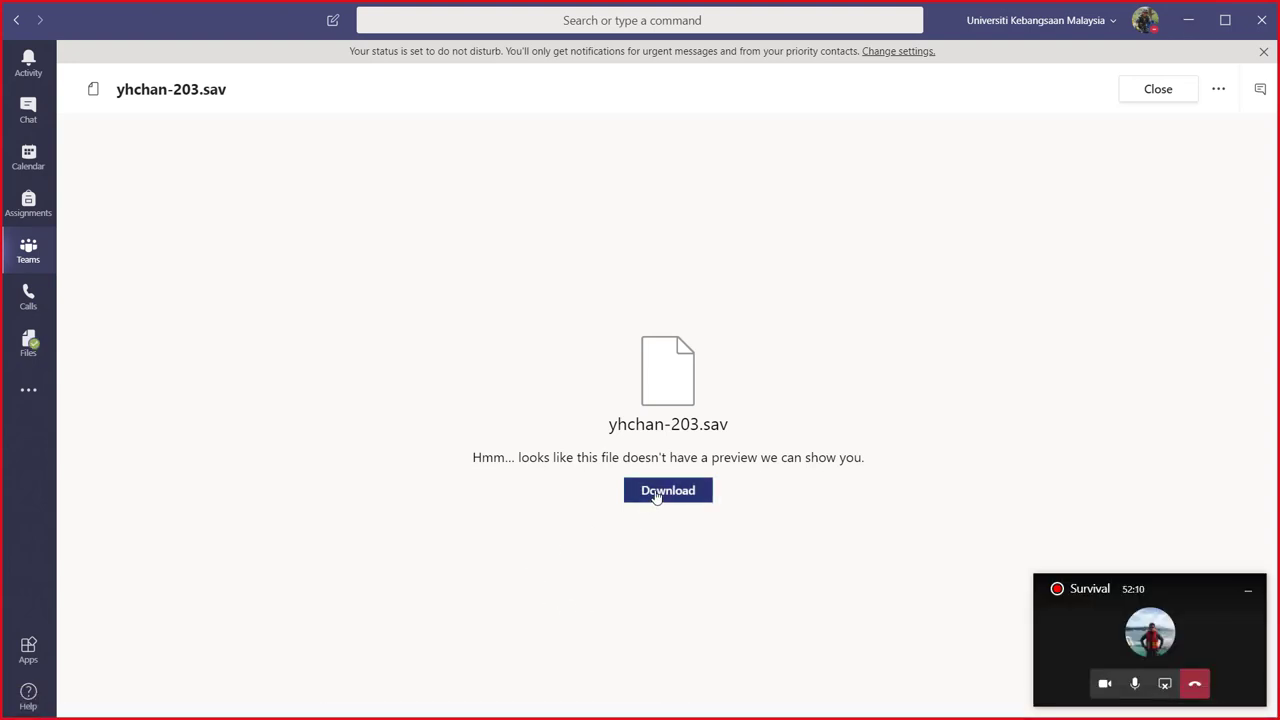
Step: Minimize Teams, search Windows for "spss" and launch IBM SPSS Statistics 21
left_click(1189, 20)
mouse_move(468, 710)
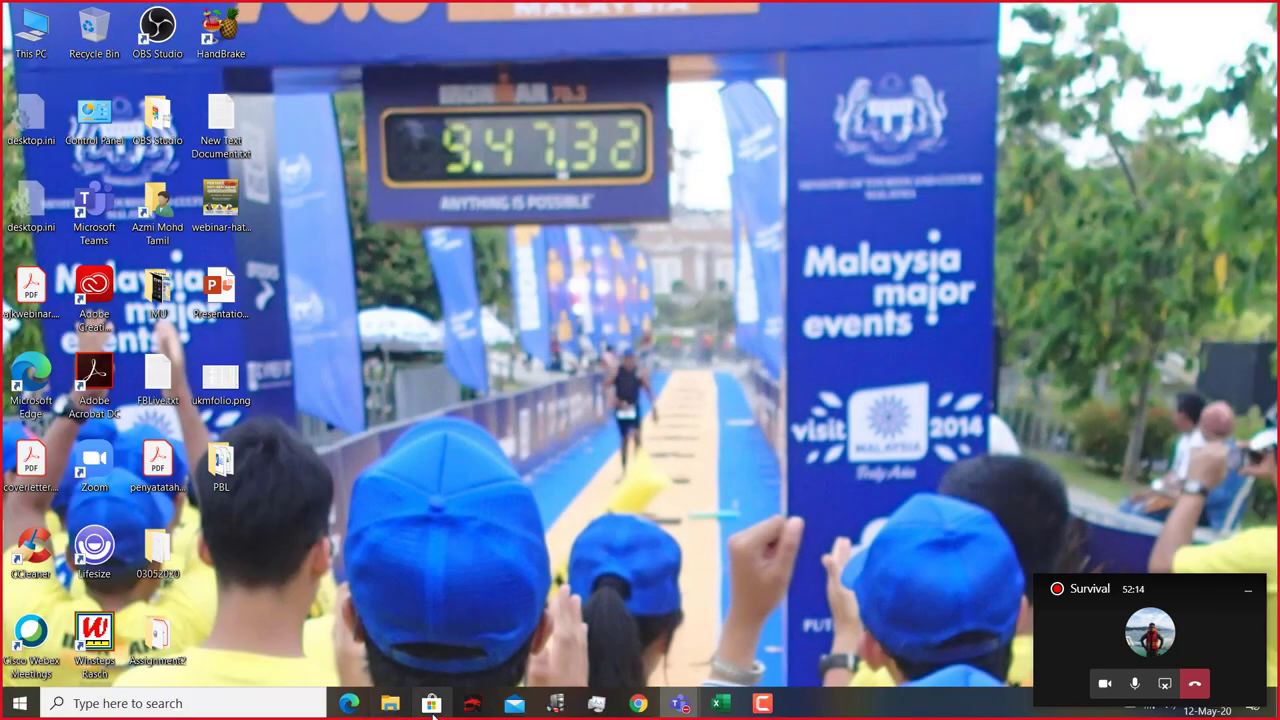
mouse_move(678, 708)
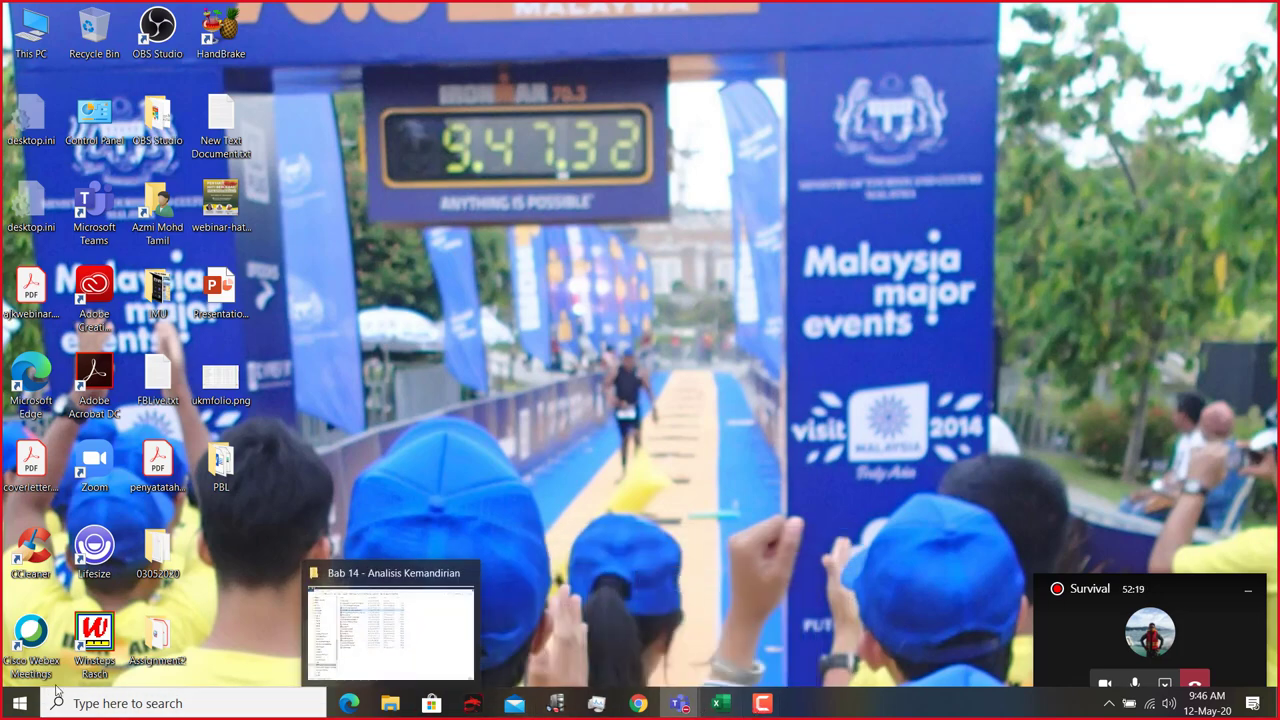
left_click(25, 707)
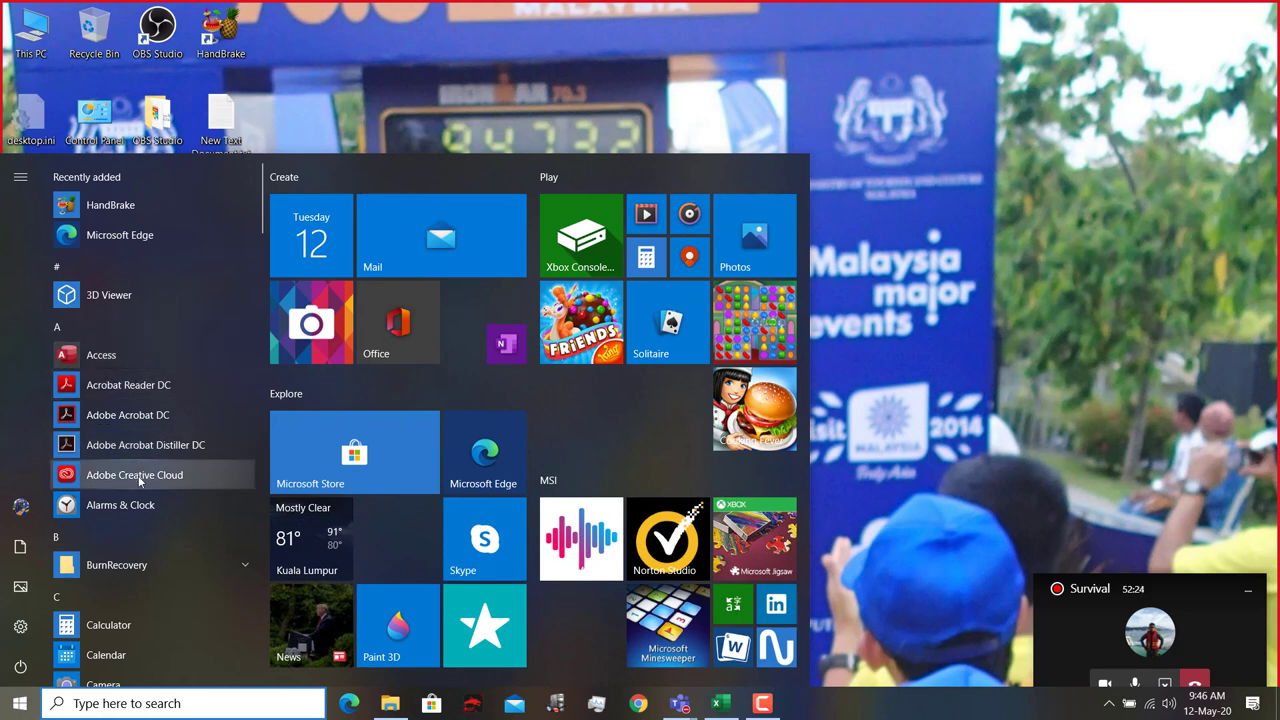
scroll(156, 569, "down", 3)
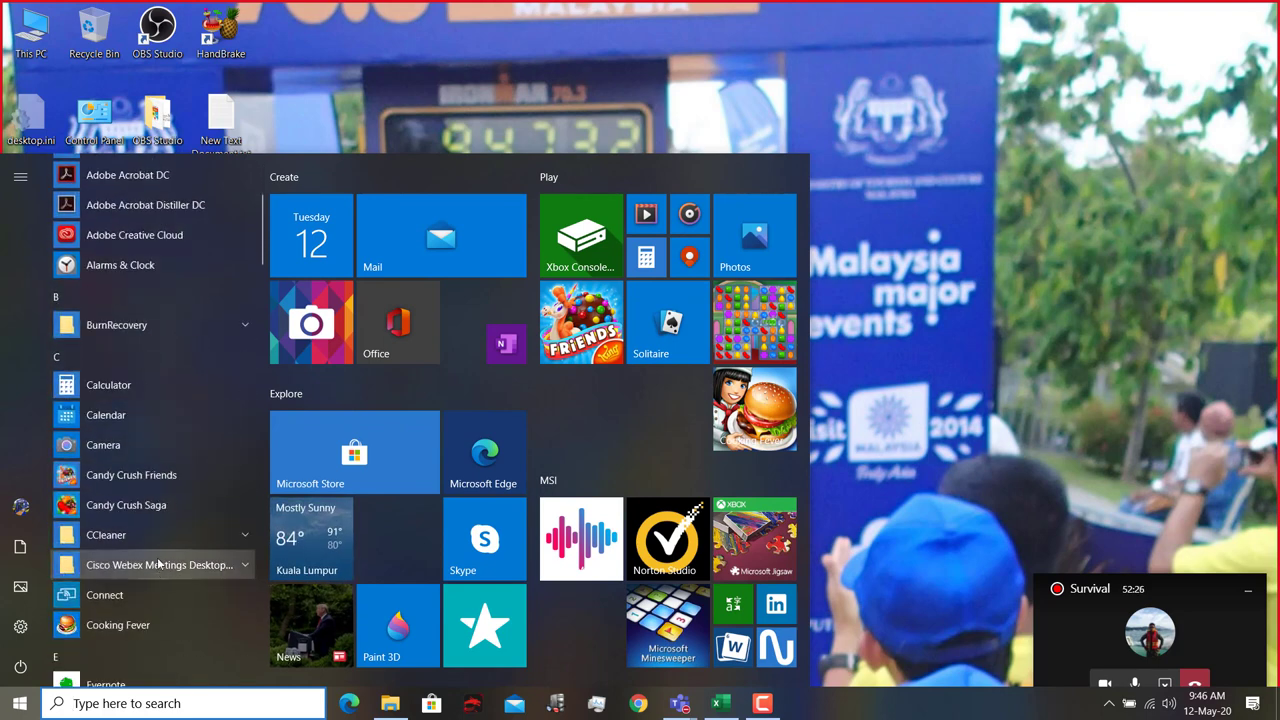
scroll(172, 439, "down", 4)
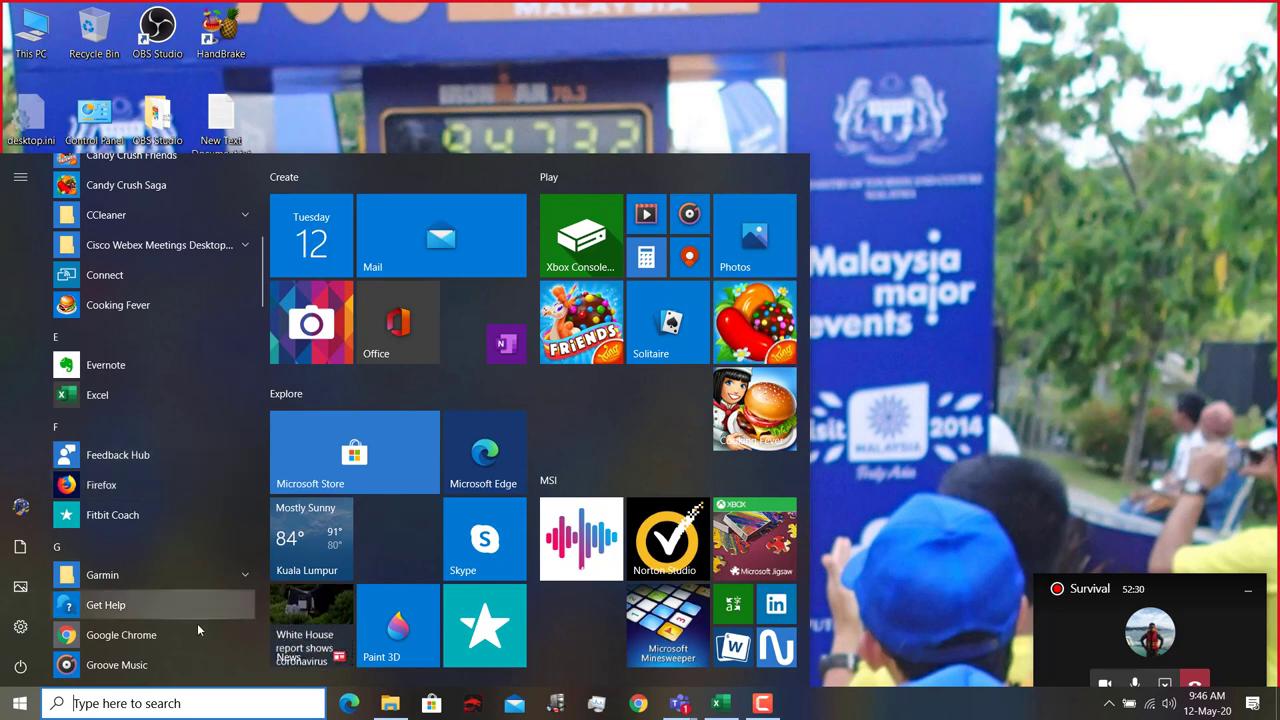
type("sp")
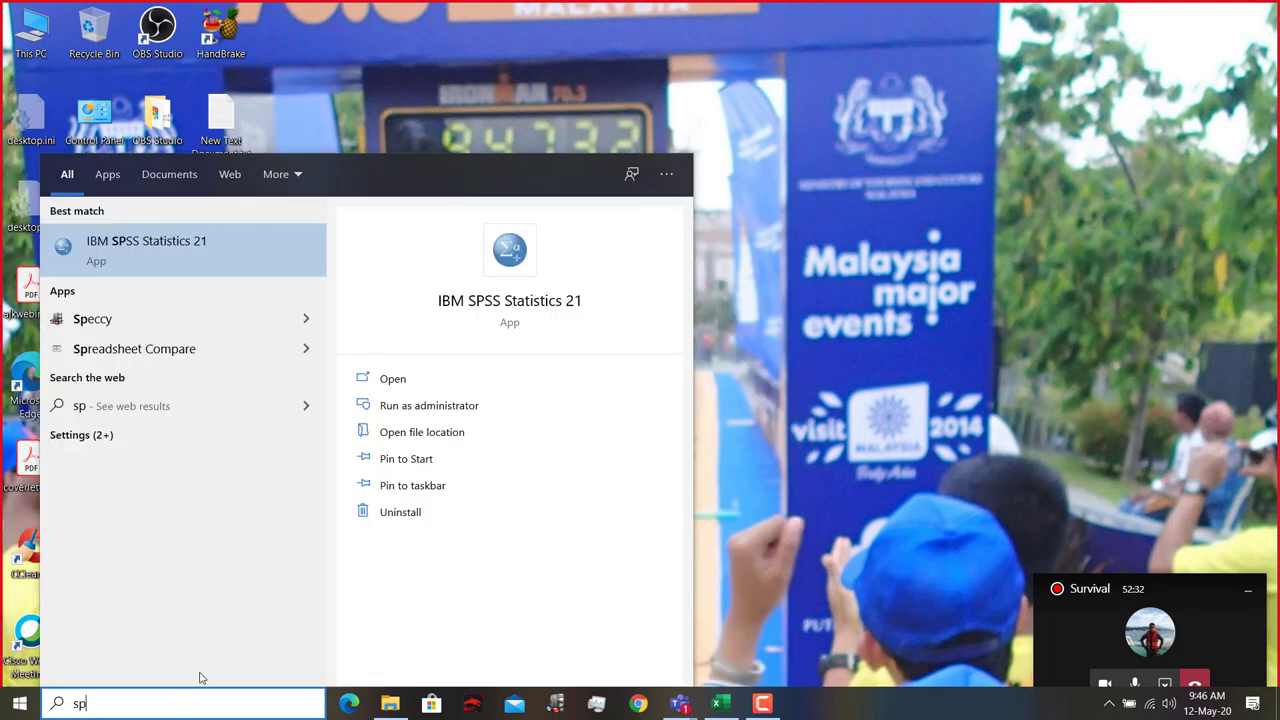
type("ss")
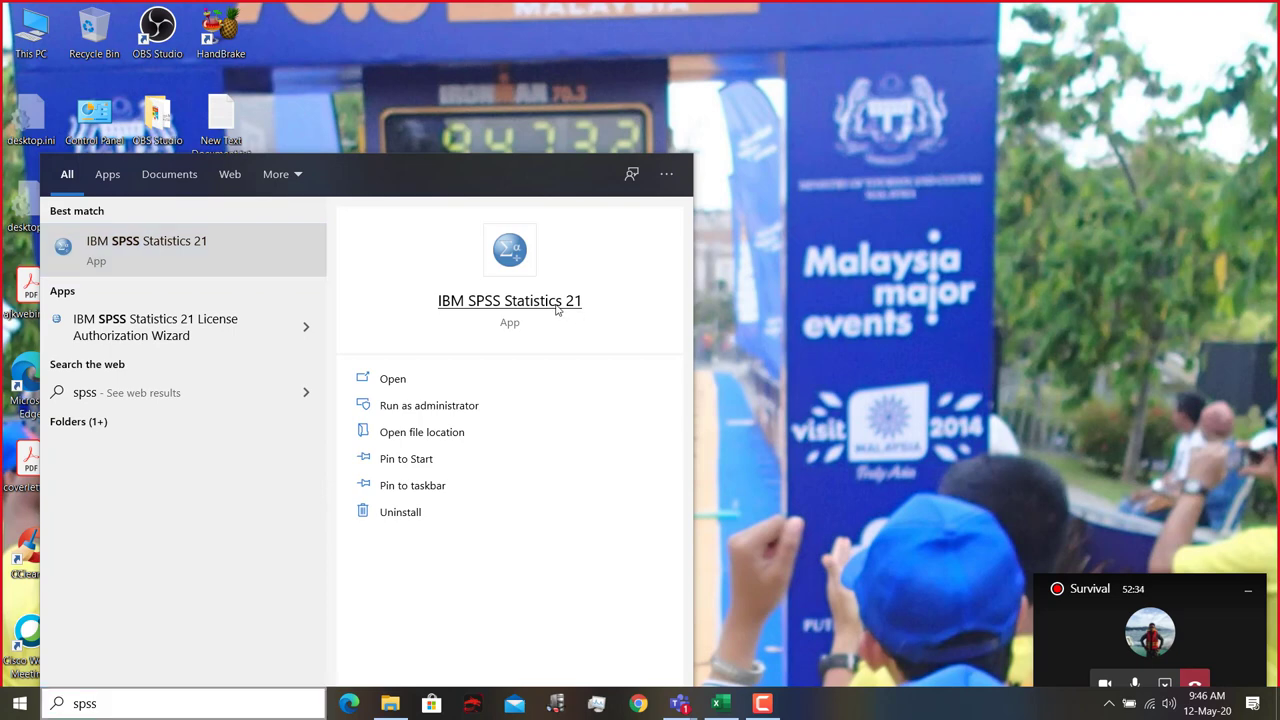
left_click(557, 310)
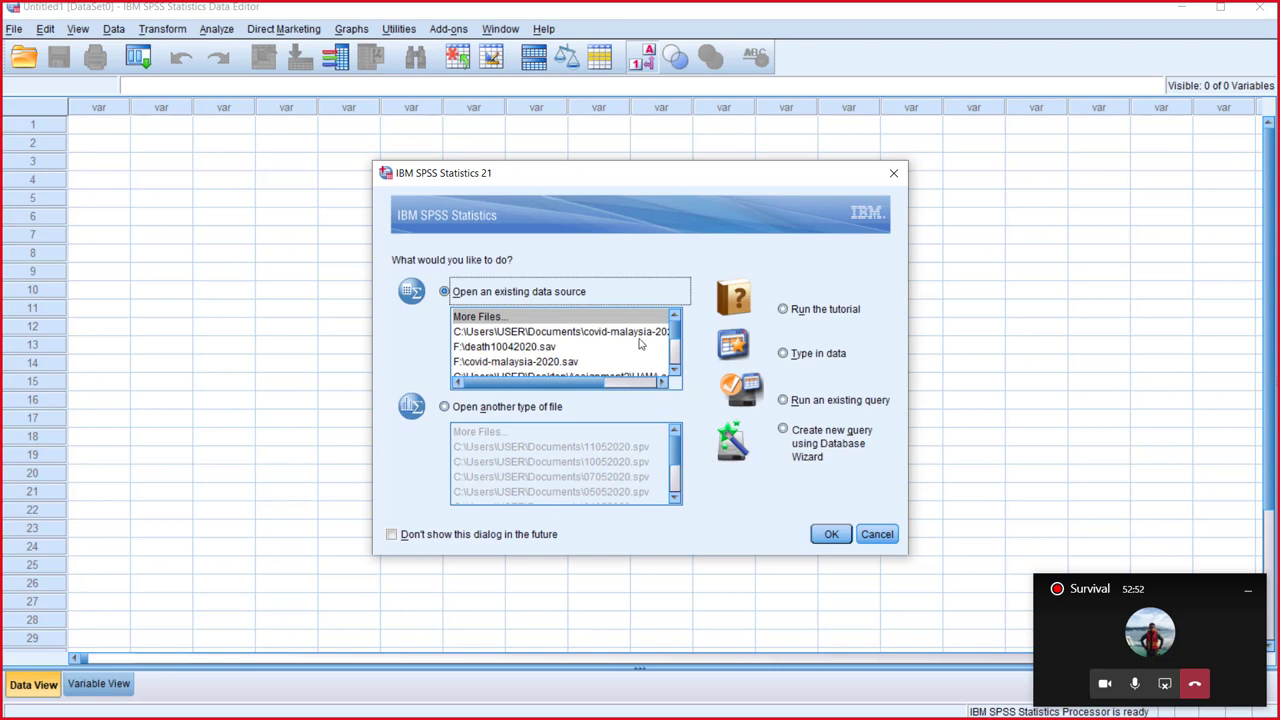
Step: Dismiss the startup dialog and open the yhchan-203.sav data file from the Downloads folder
left_click(872, 534)
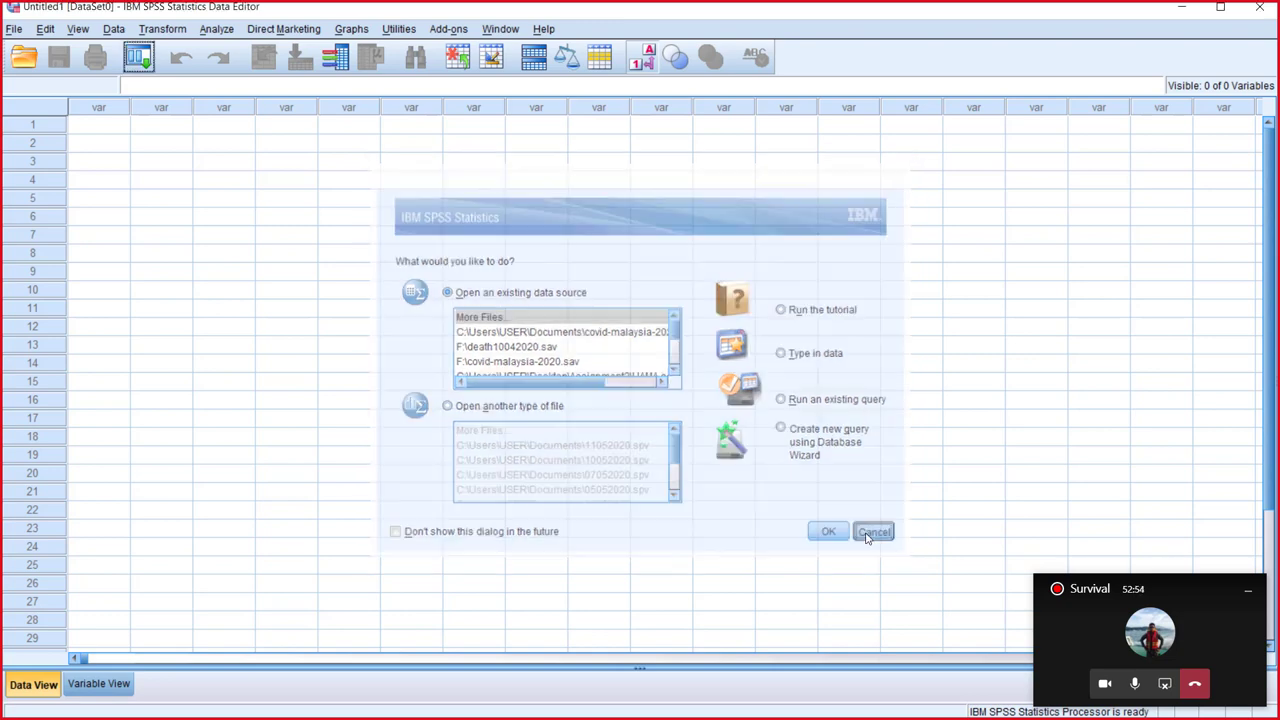
left_click(24, 57)
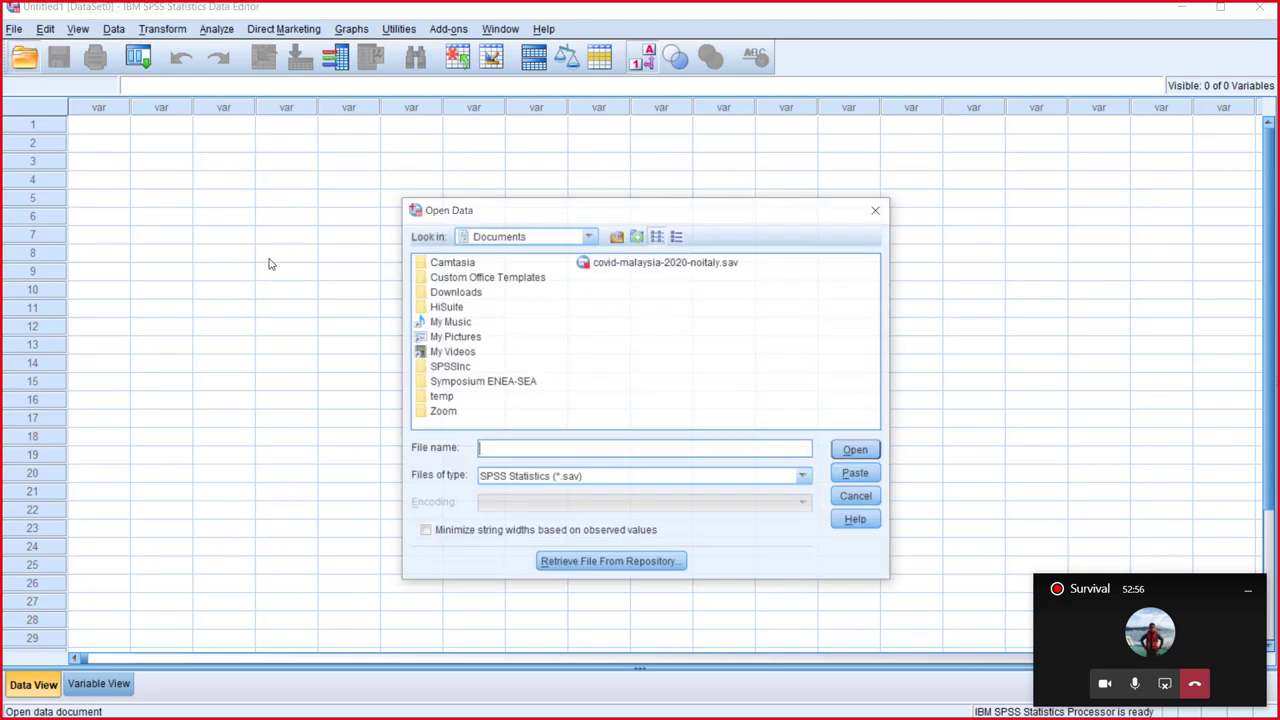
left_click(525, 236)
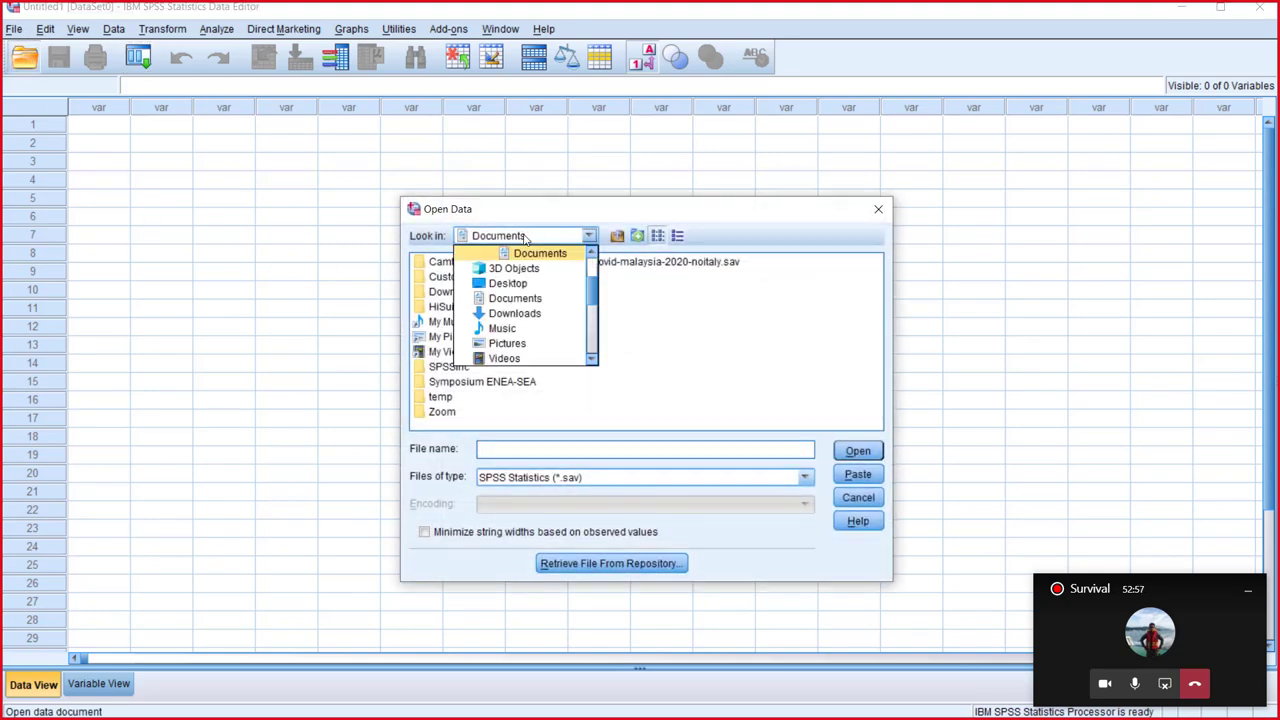
left_click(541, 314)
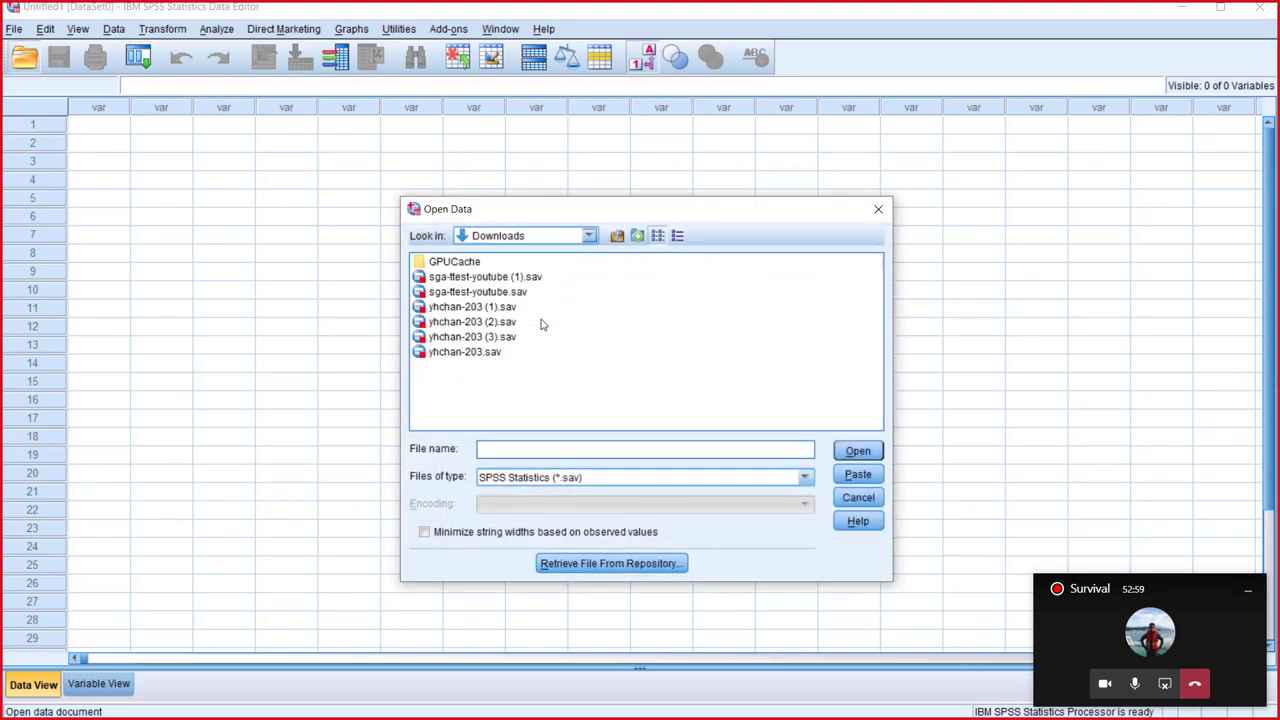
double_click(477, 353)
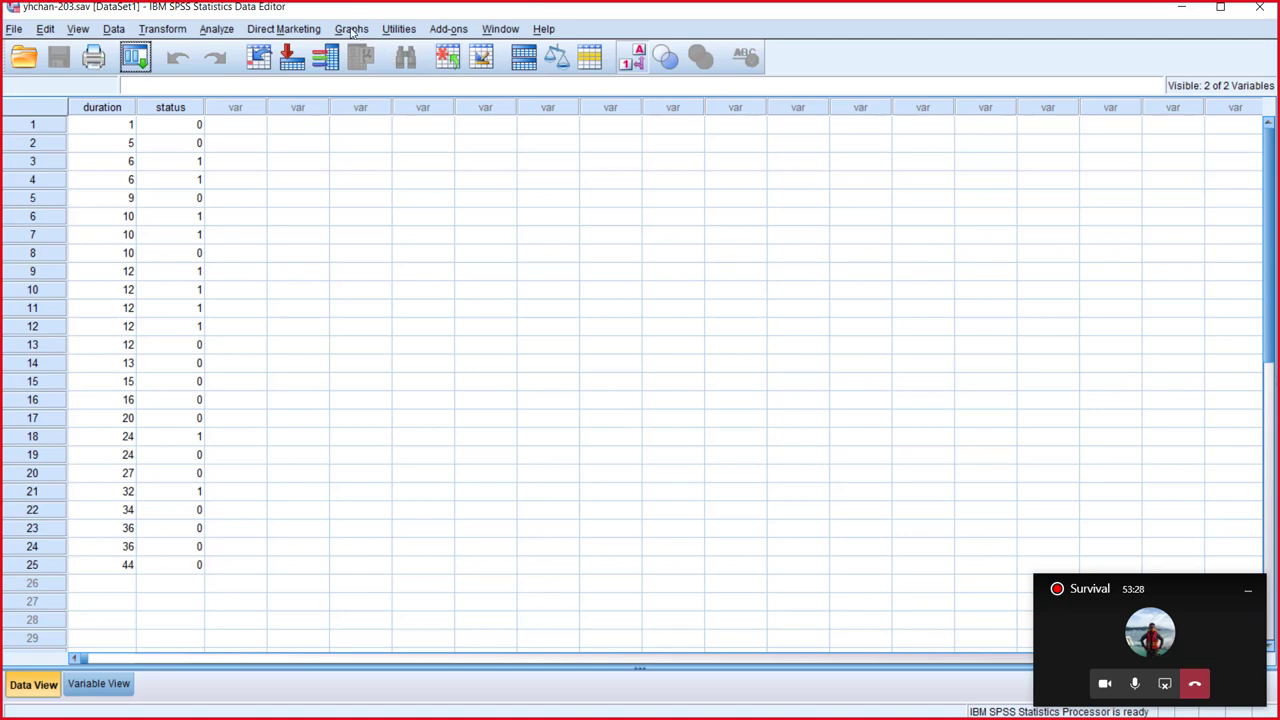
Step: Set up a Kaplan-Meier analysis with Duration of Survival as time and Status as the status variable, with event value 1
left_click(216, 32)
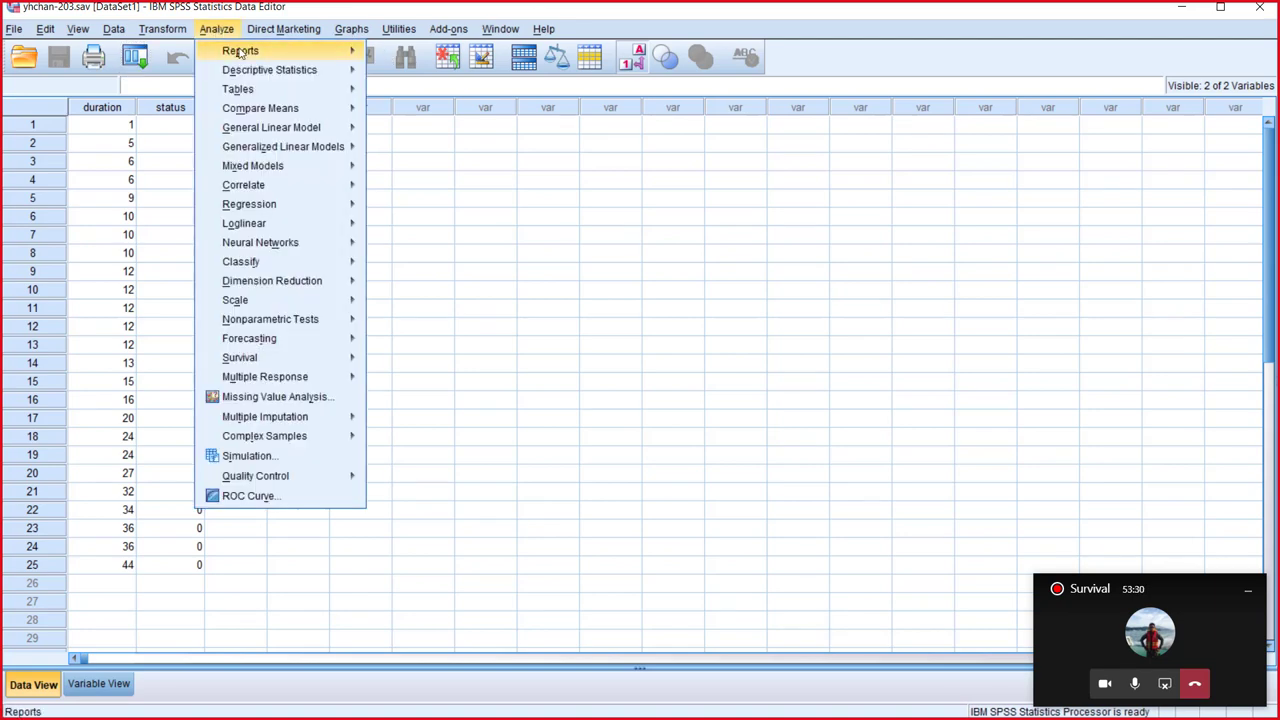
mouse_move(266, 76)
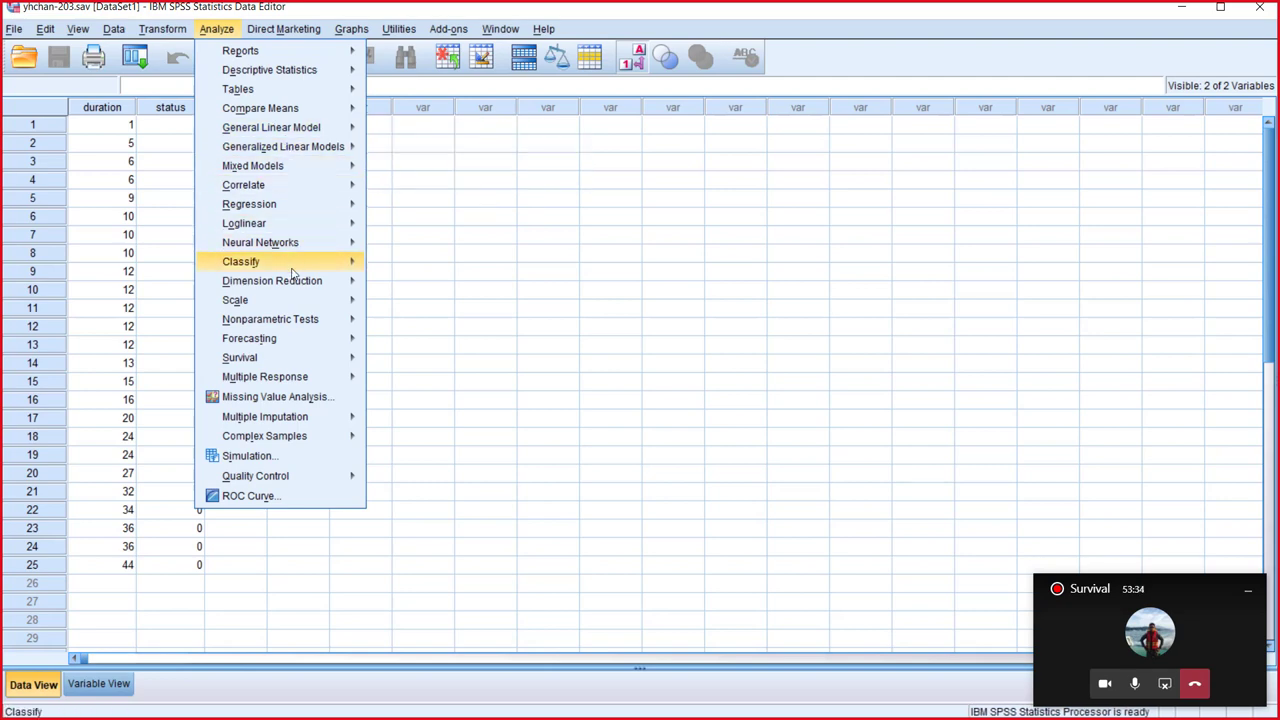
mouse_move(314, 357)
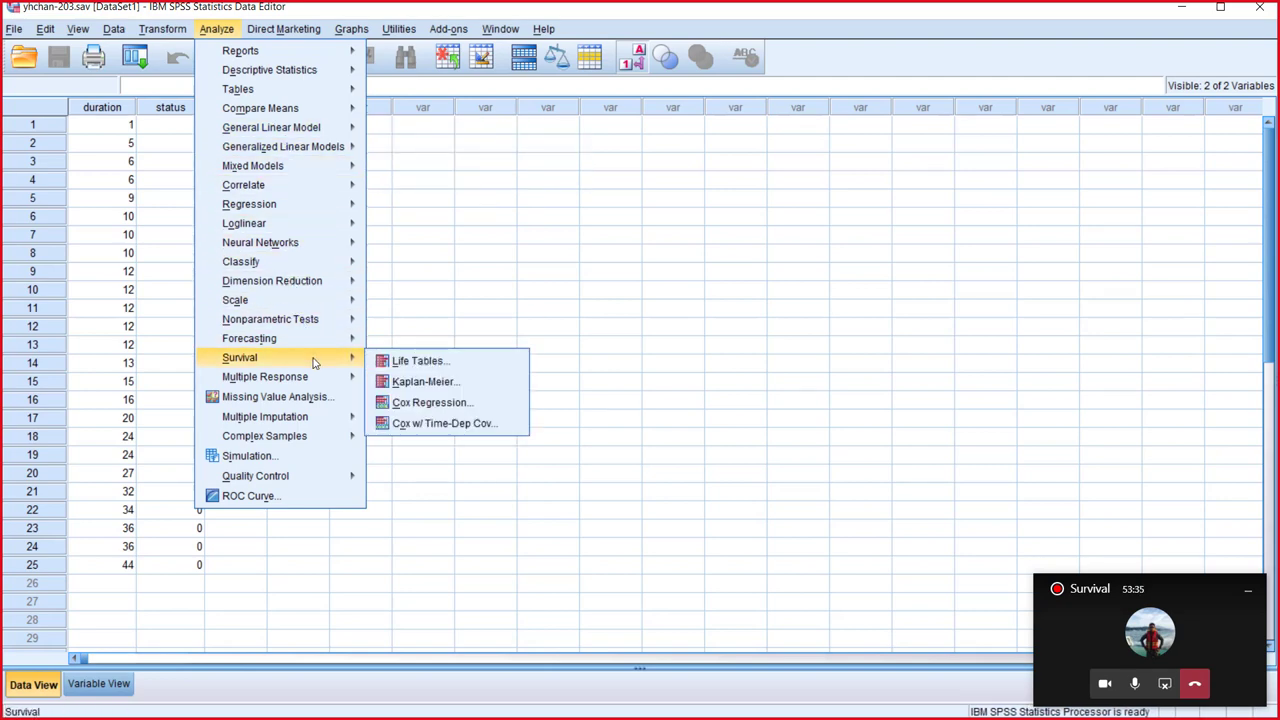
left_click(426, 382)
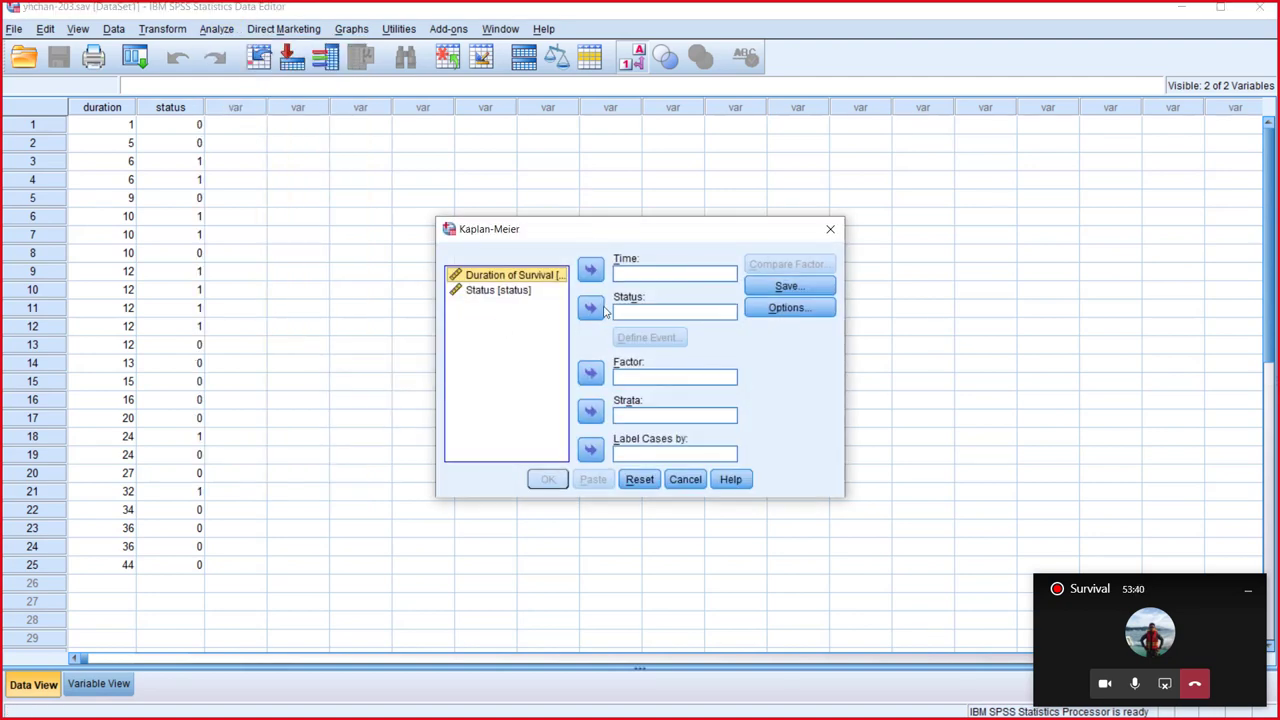
left_click(591, 270)
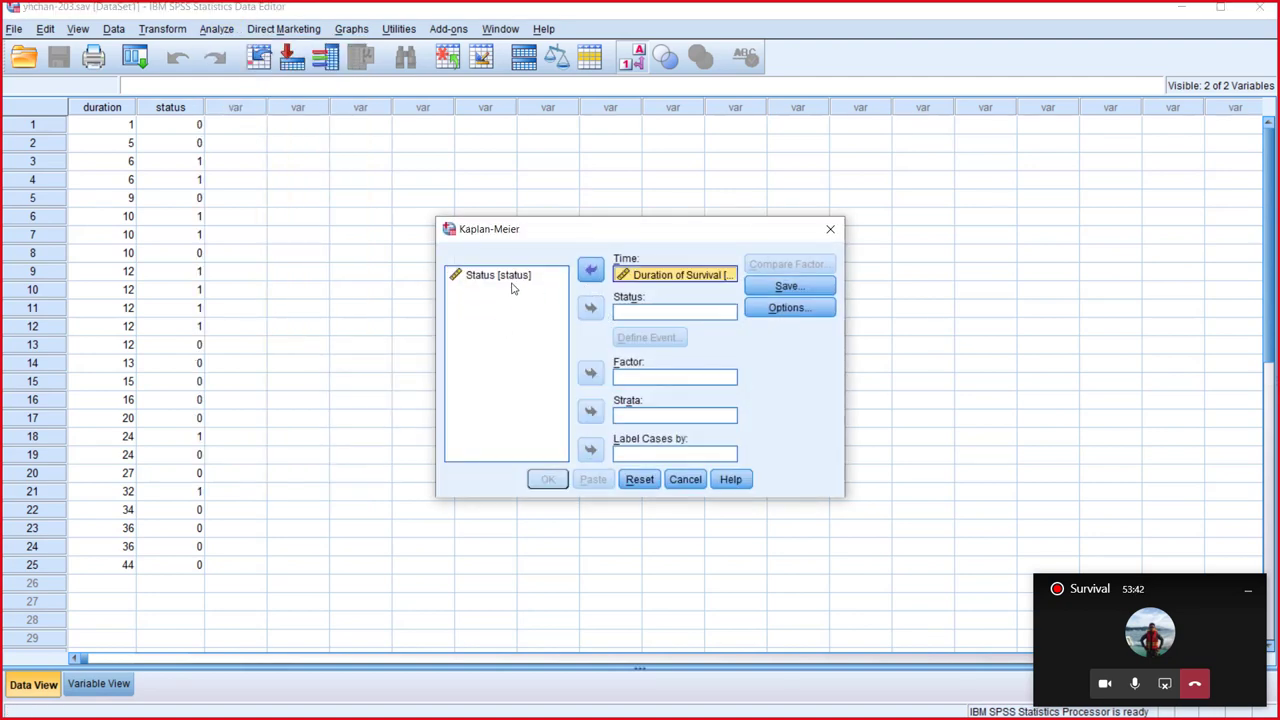
left_click(511, 276)
left_click(591, 308)
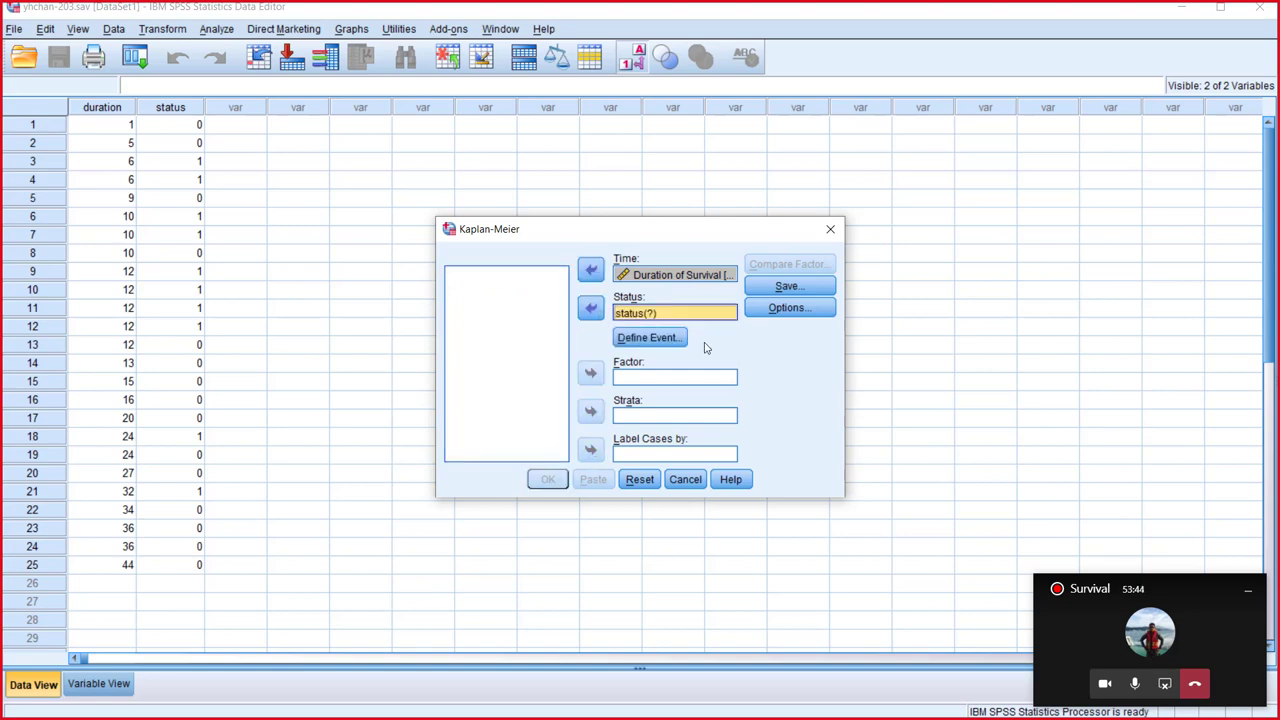
left_click(660, 339)
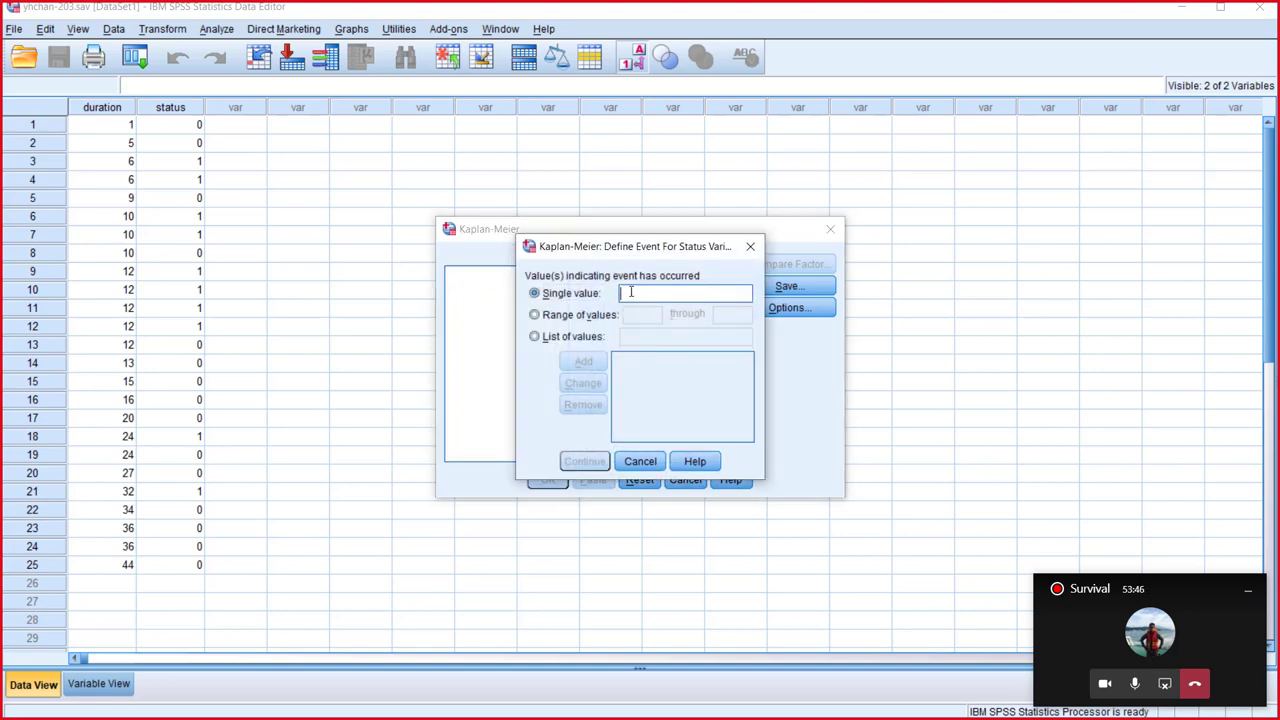
type("1")
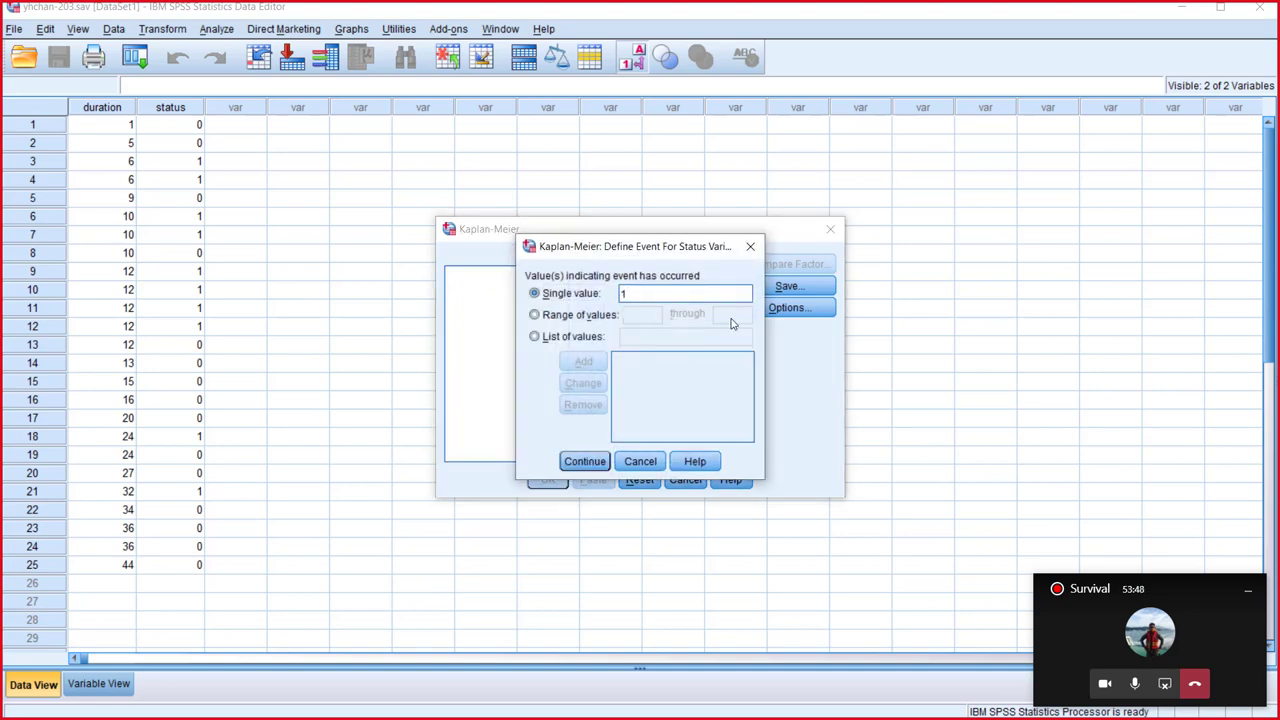
left_click(584, 461)
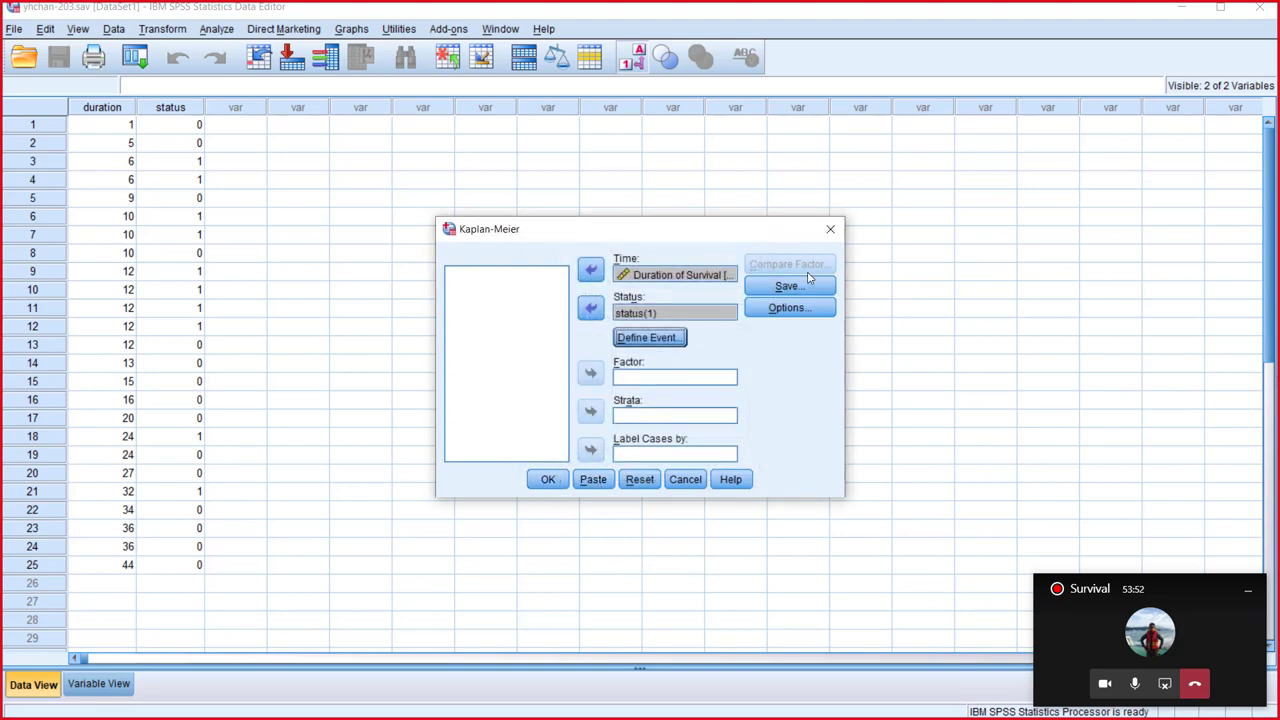
Step: Add the Survival plot to the Kaplan-Meier options and run the analysis
left_click(790, 308)
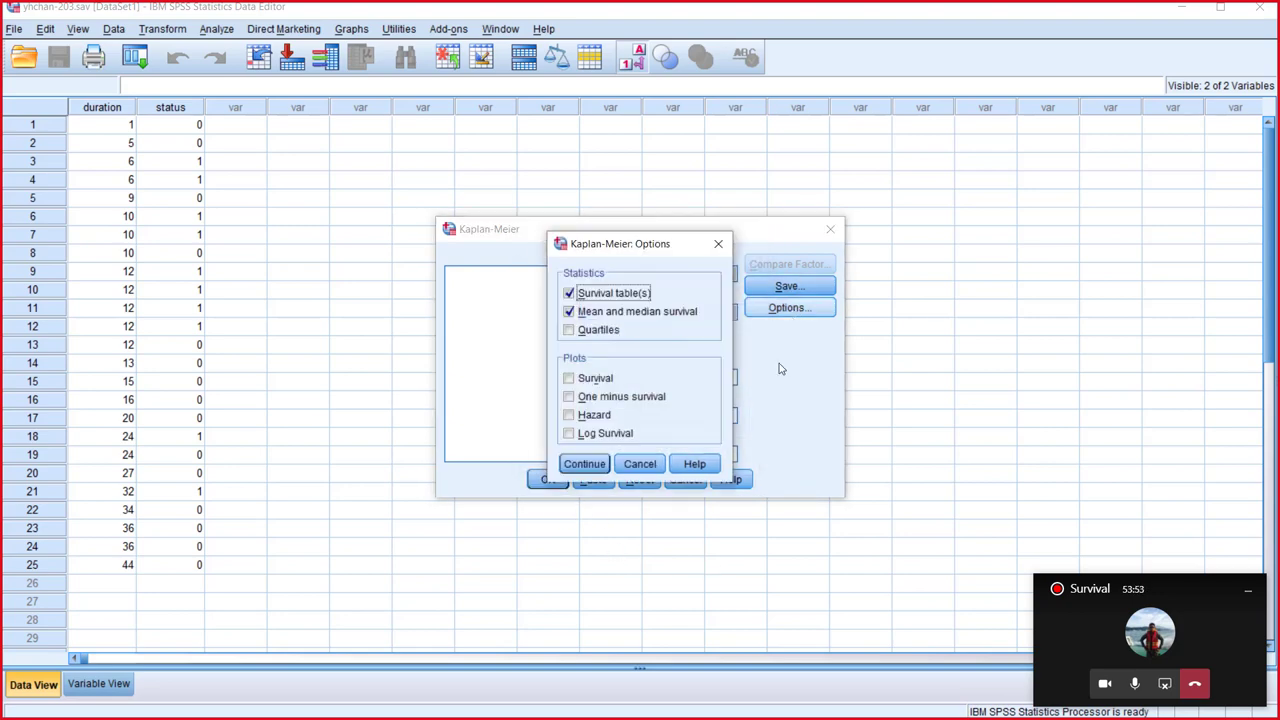
left_click(569, 378)
left_click(584, 463)
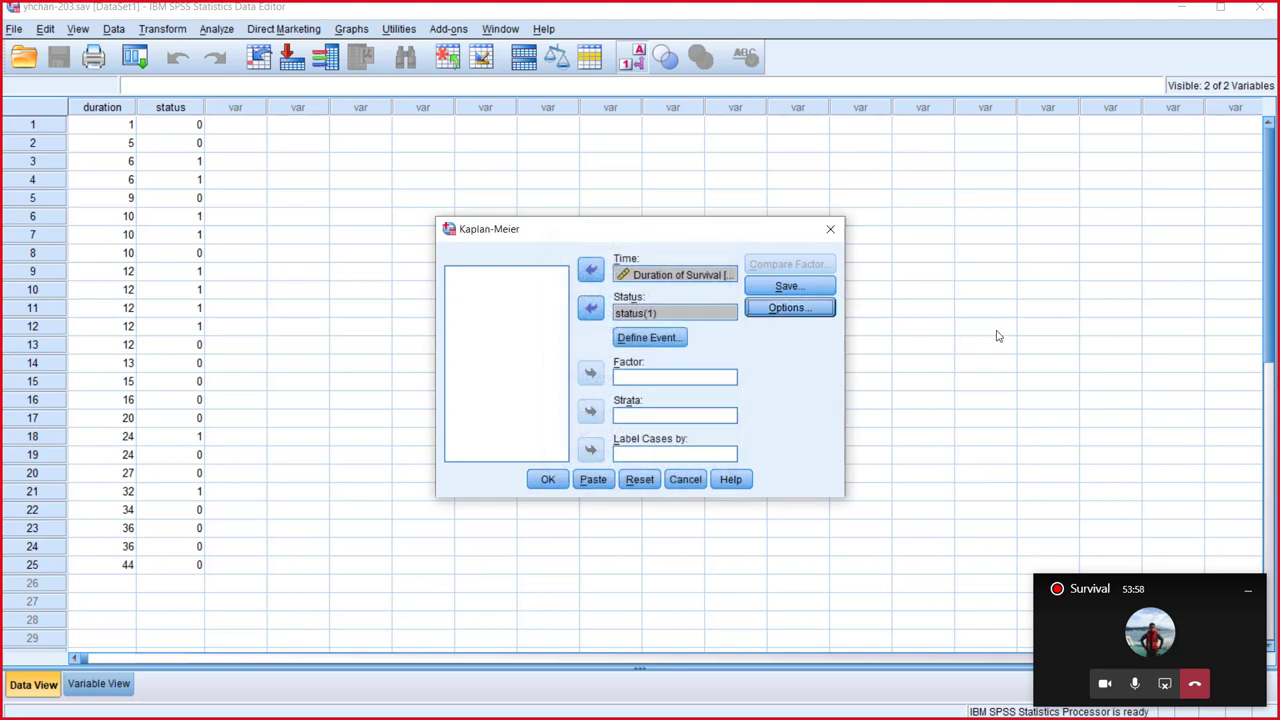
left_click(548, 481)
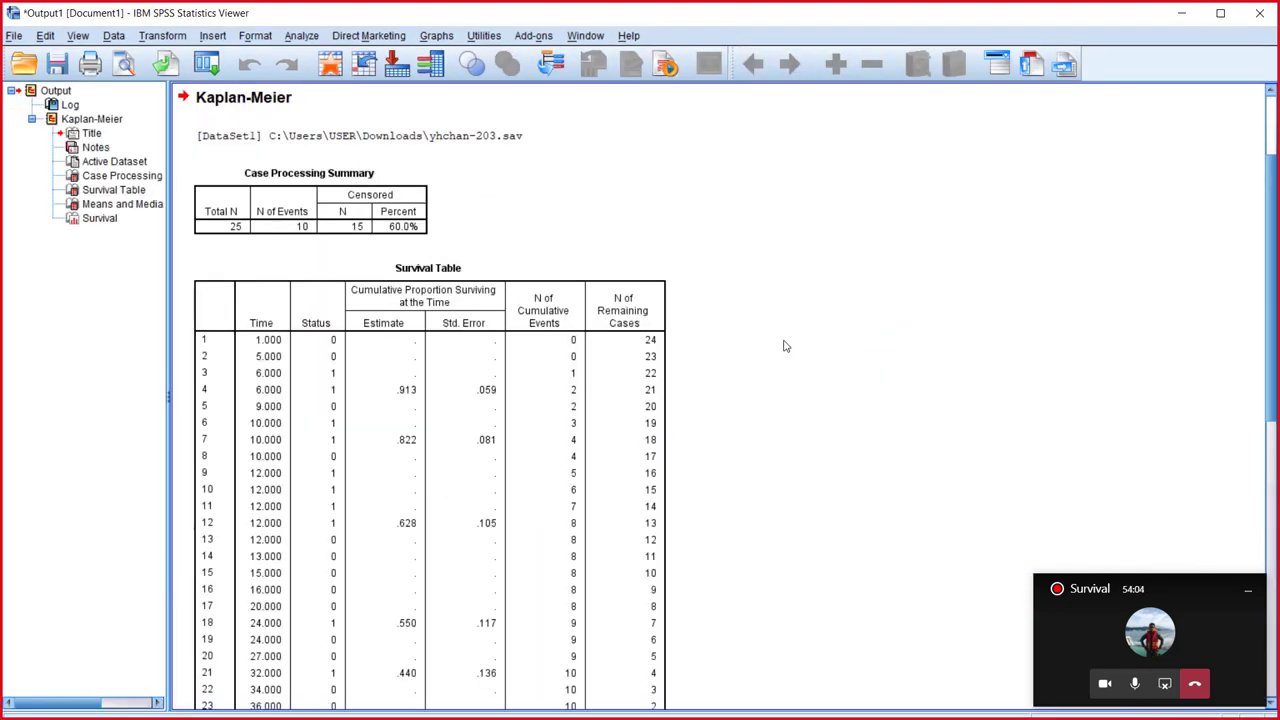
Step: Open the Survival Function chart from the output in the Chart Editor and maximize the editor window
scroll(785, 346, "down", 10)
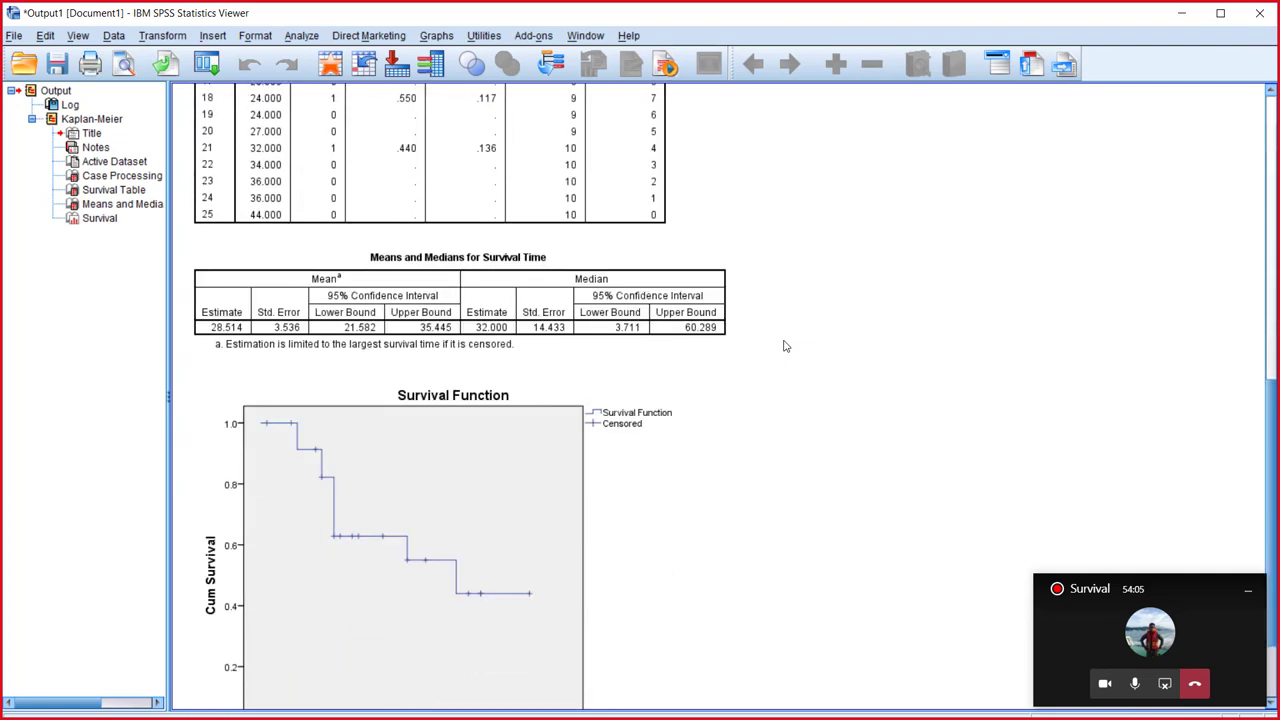
scroll(785, 346, "down", 1)
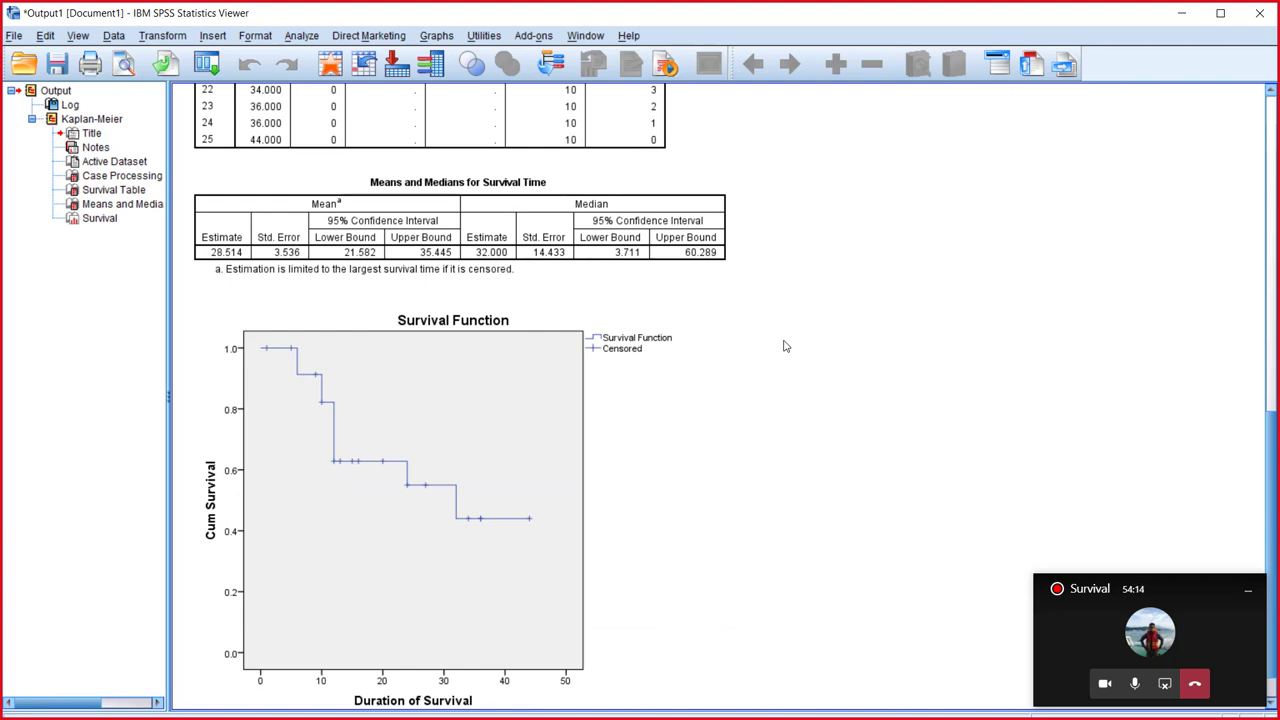
left_click(583, 381)
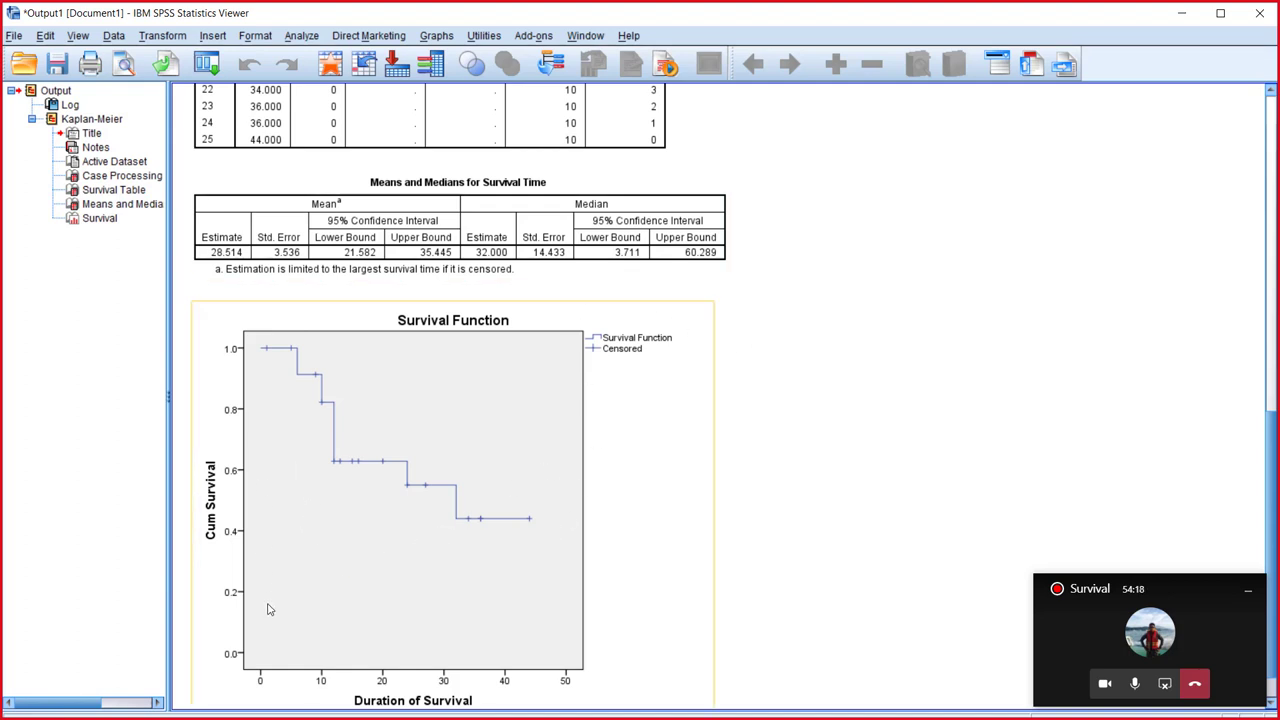
left_click(247, 517)
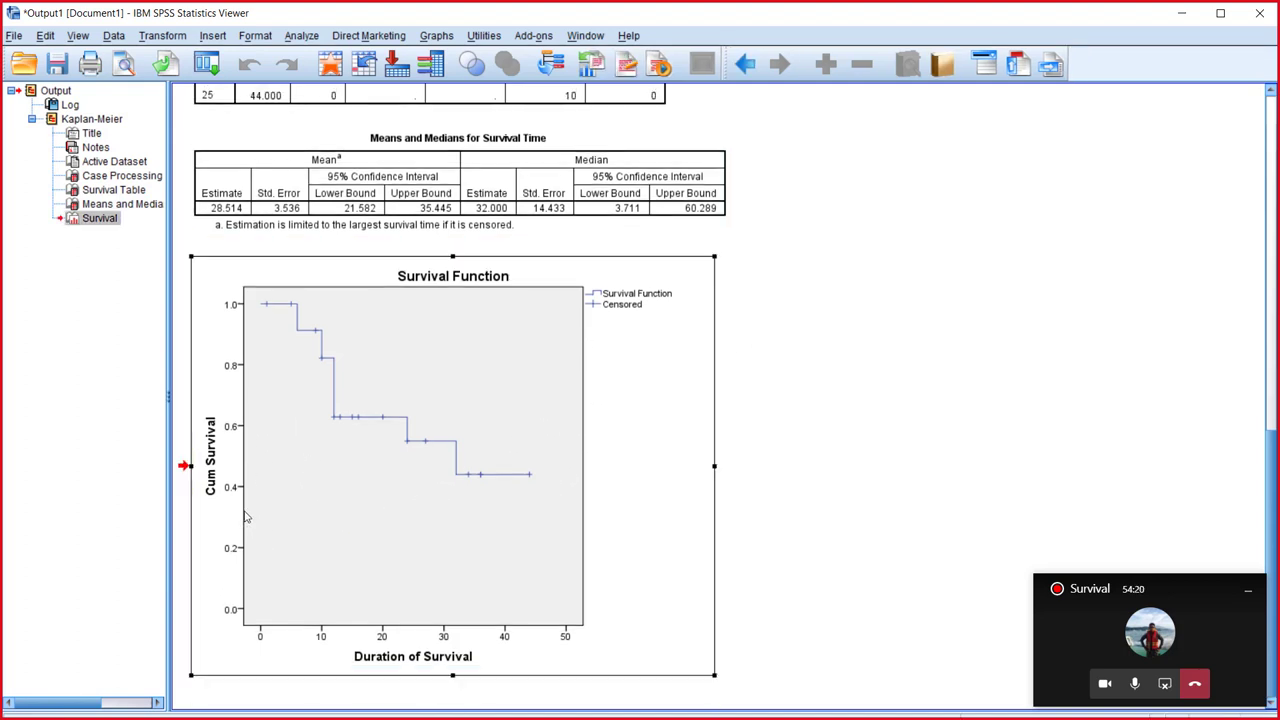
double_click(247, 517)
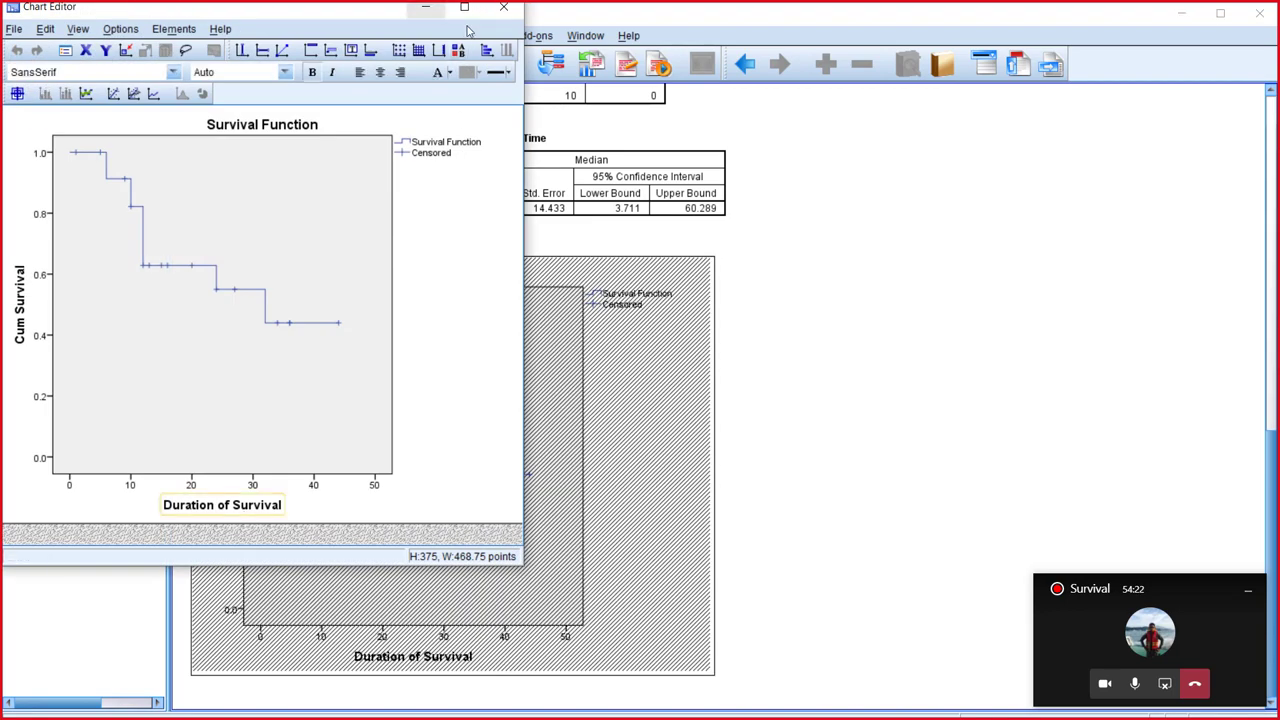
double_click(445, 10)
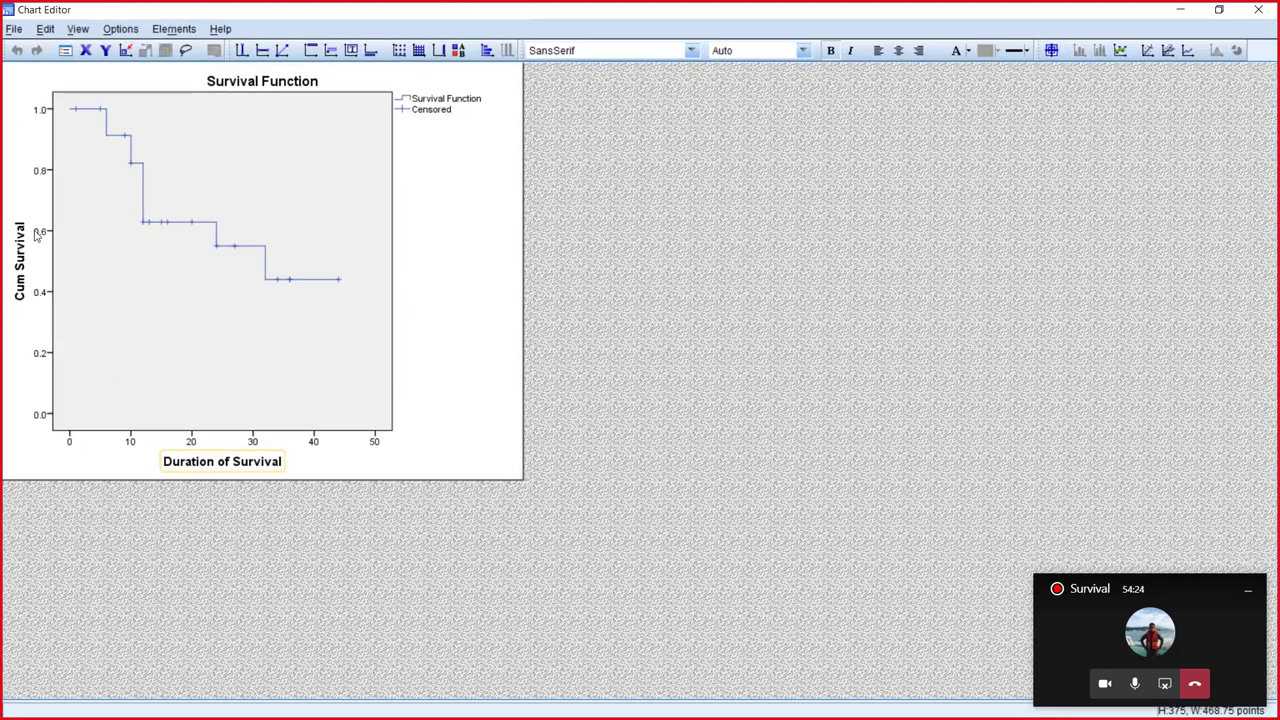
Step: Set the lower margin of the Cum Survival axis to 0%
double_click(55, 264)
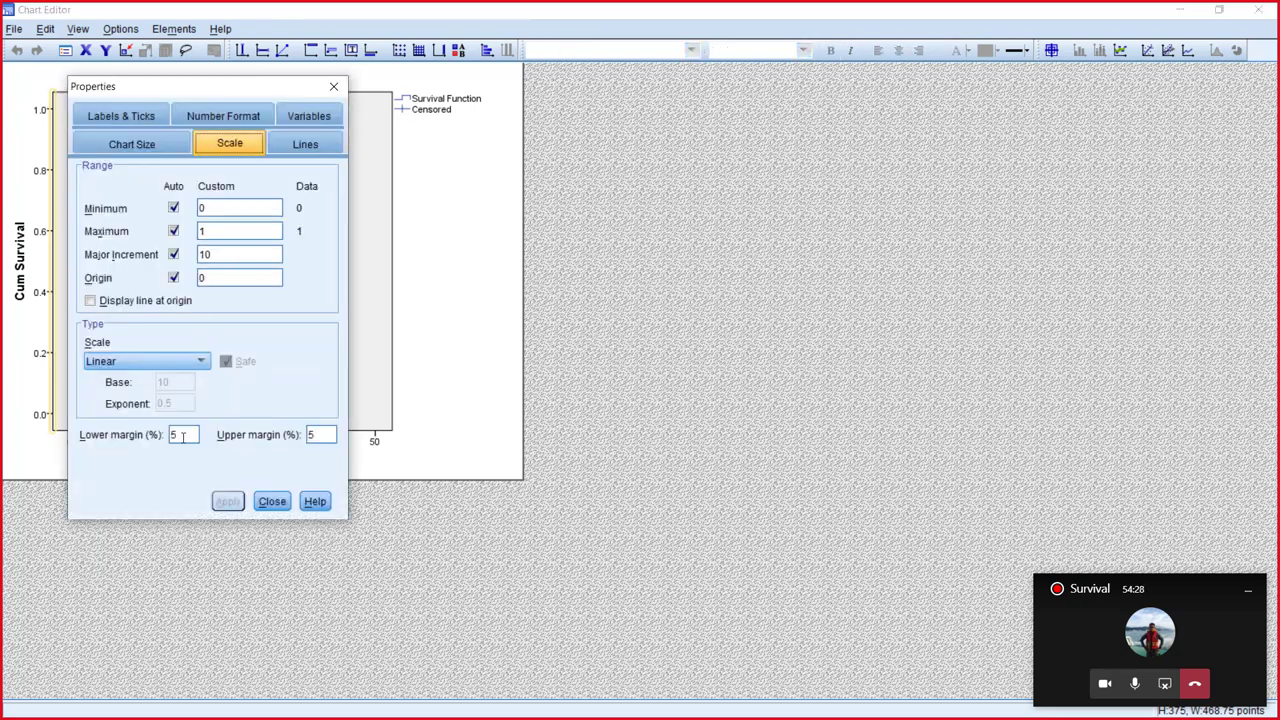
left_click_drag(183, 436, 151, 436)
type("0")
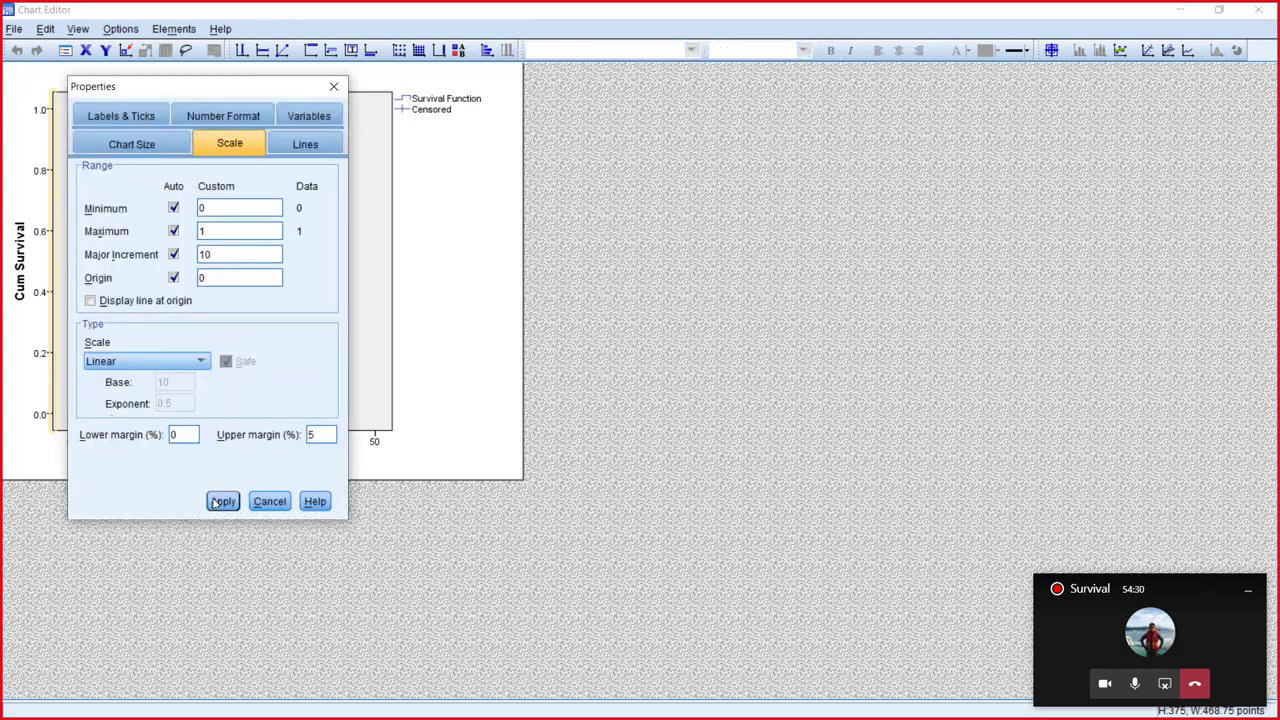
key("Return")
Step: Set the lower margin of the Duration of Survival axis to 0% and close the axis properties
left_click(60, 432)
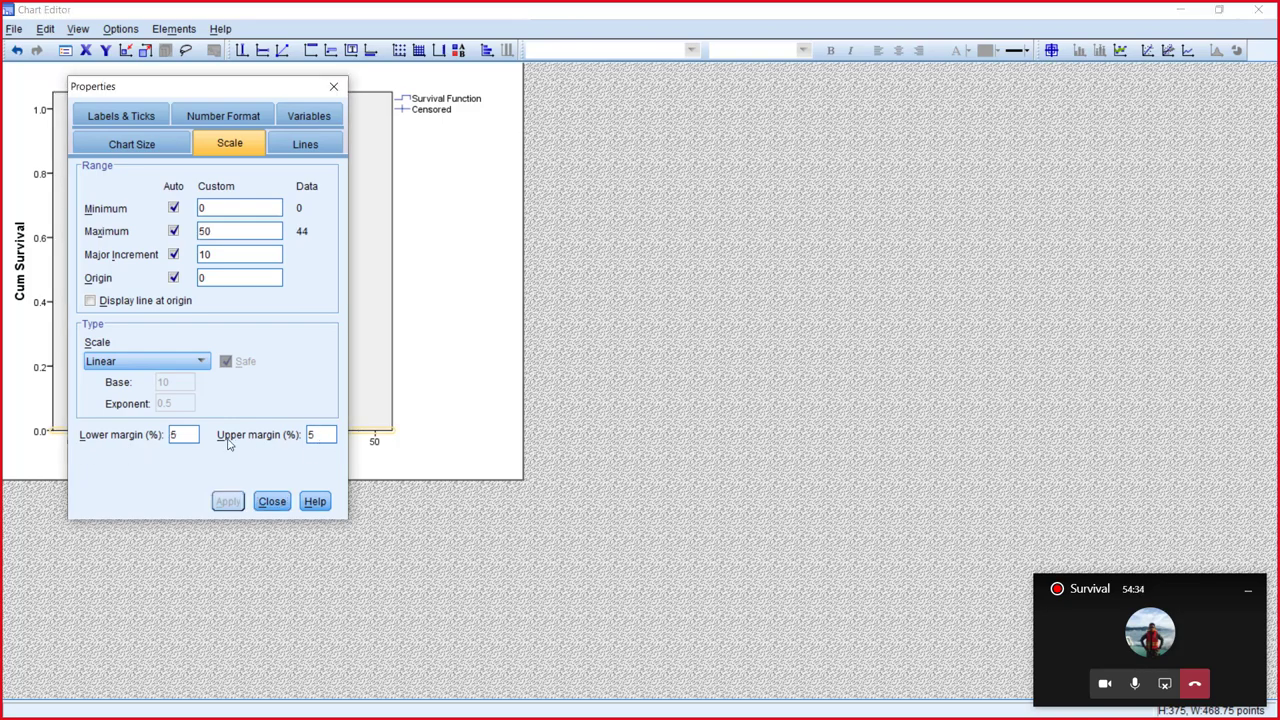
left_click_drag(183, 436, 146, 437)
type("0")
left_click(222, 501)
left_click(284, 503)
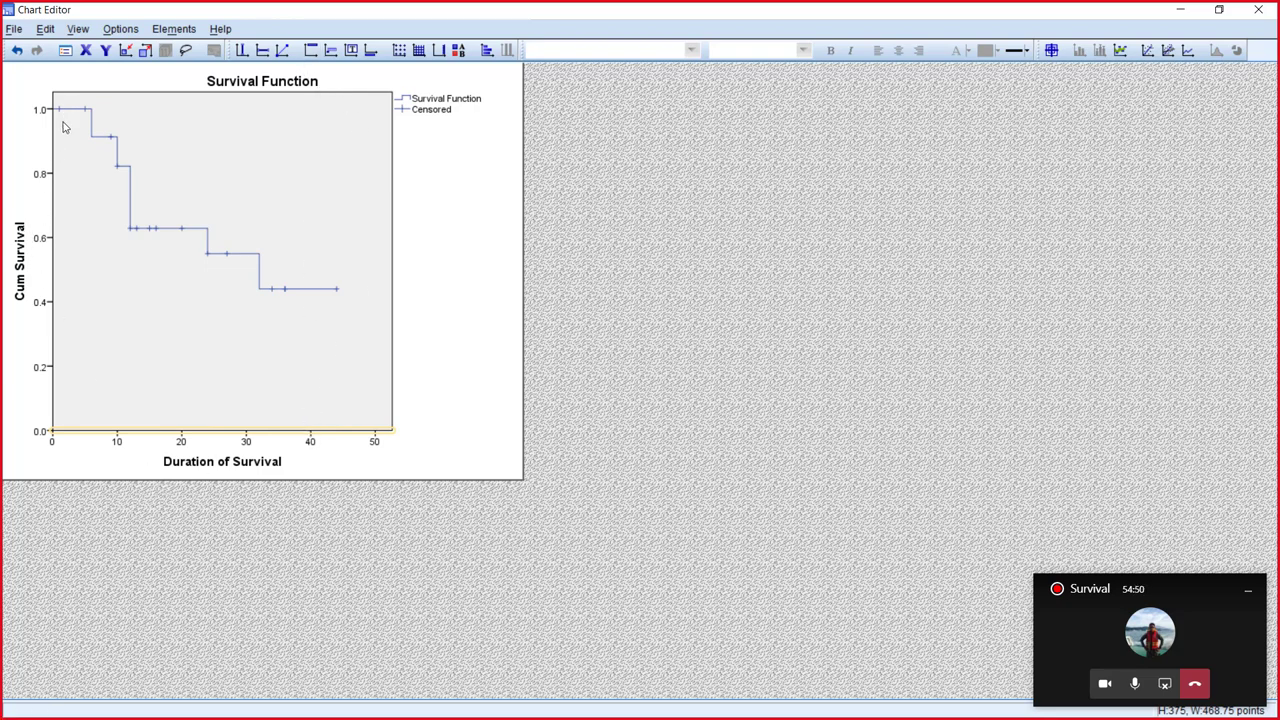
Step: Set the major increment of the Duration of Survival axis to 5, apply it and close the Chart Editor
double_click(95, 436)
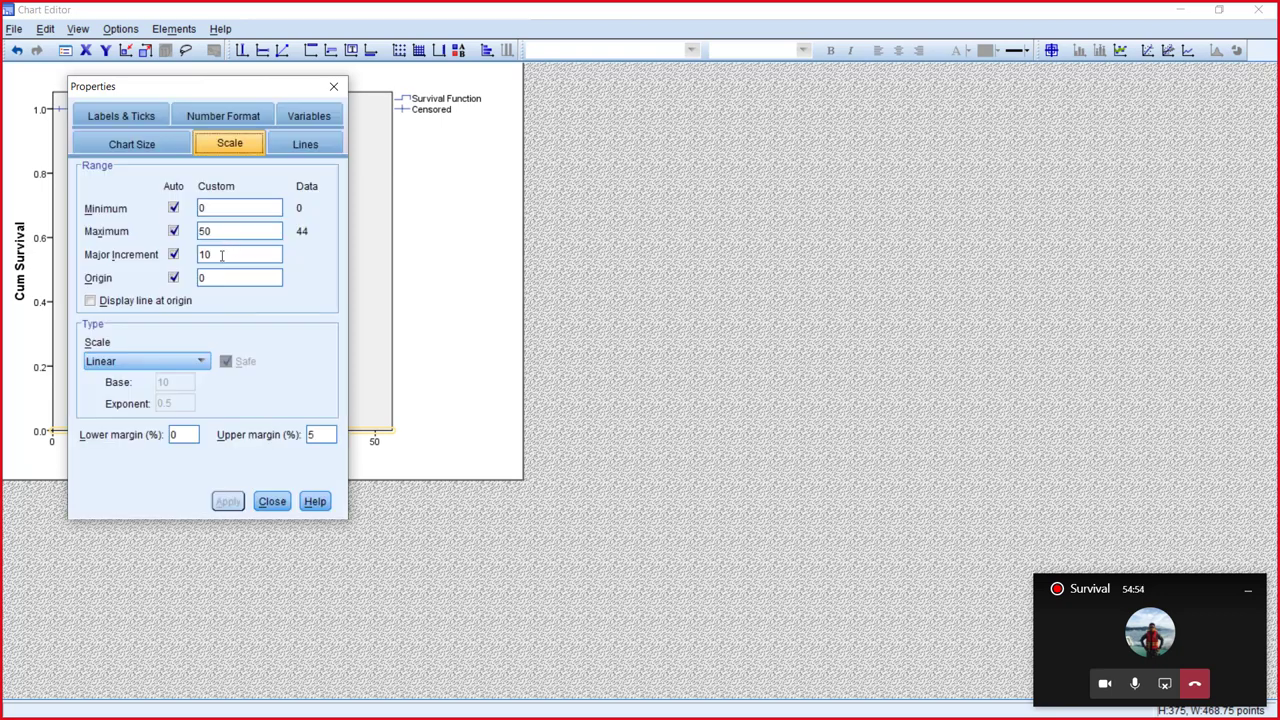
left_click_drag(213, 95, 647, 162)
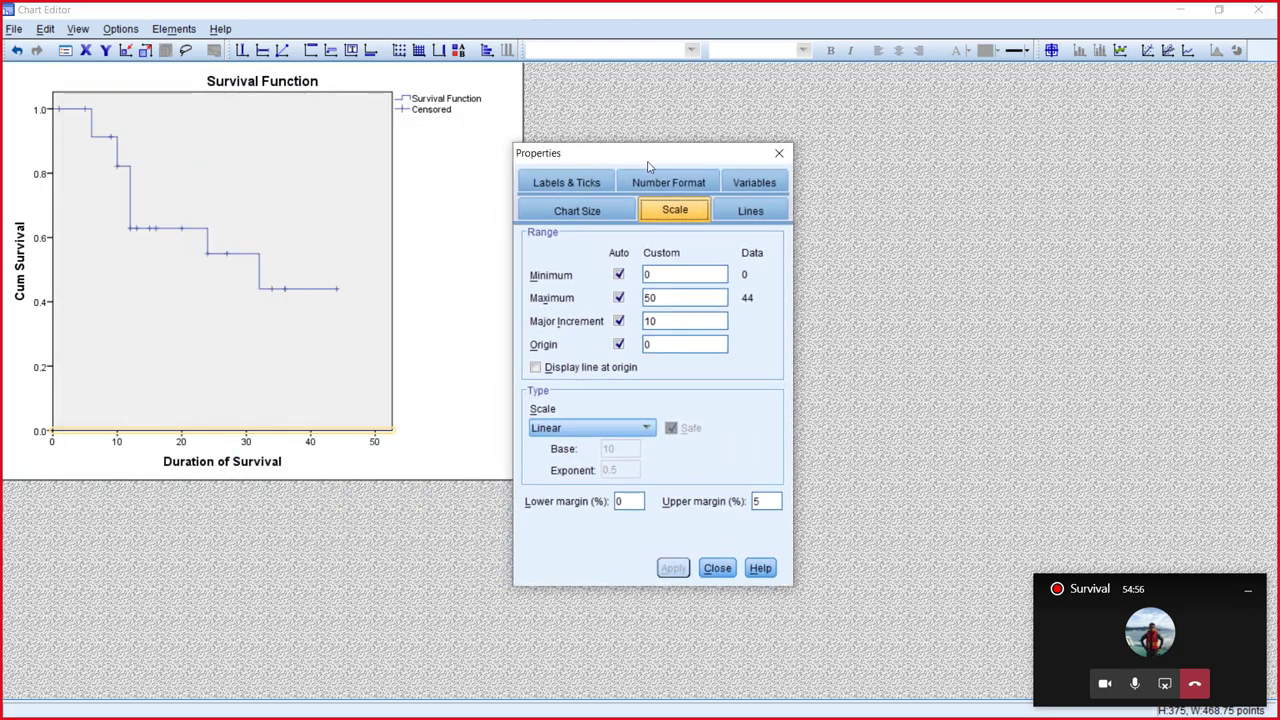
double_click(660, 322)
type("5")
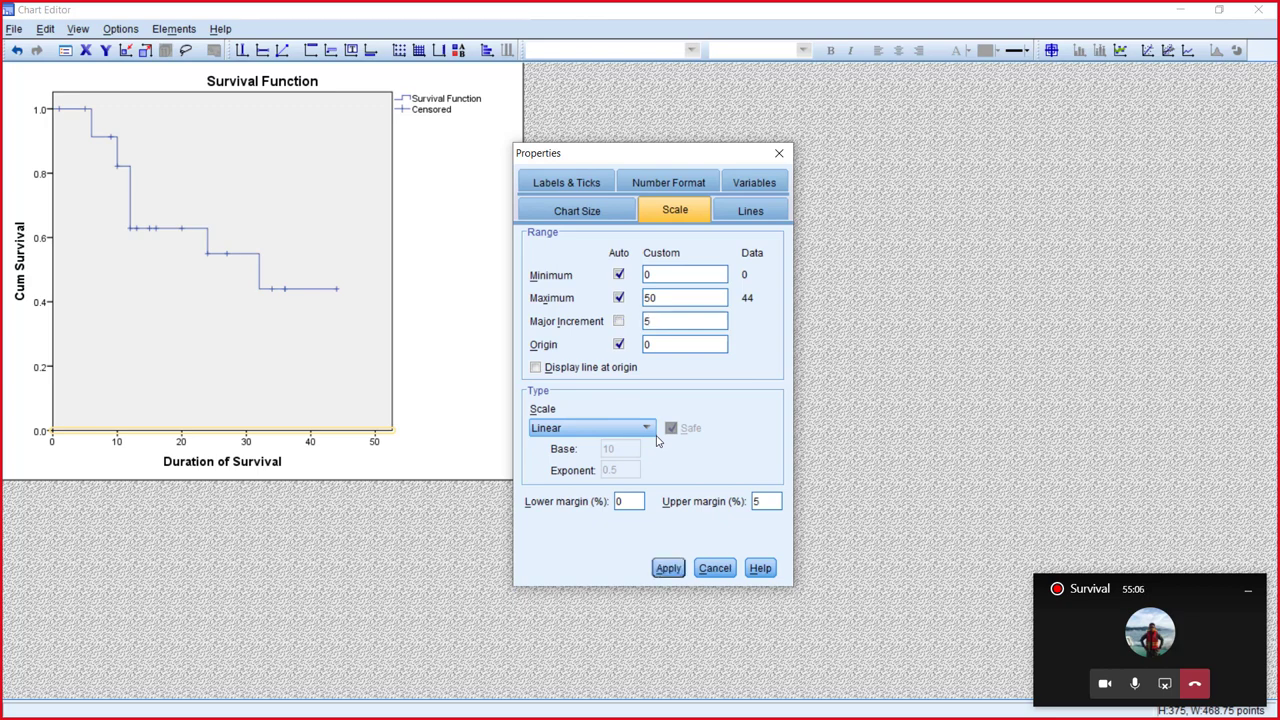
left_click(665, 569)
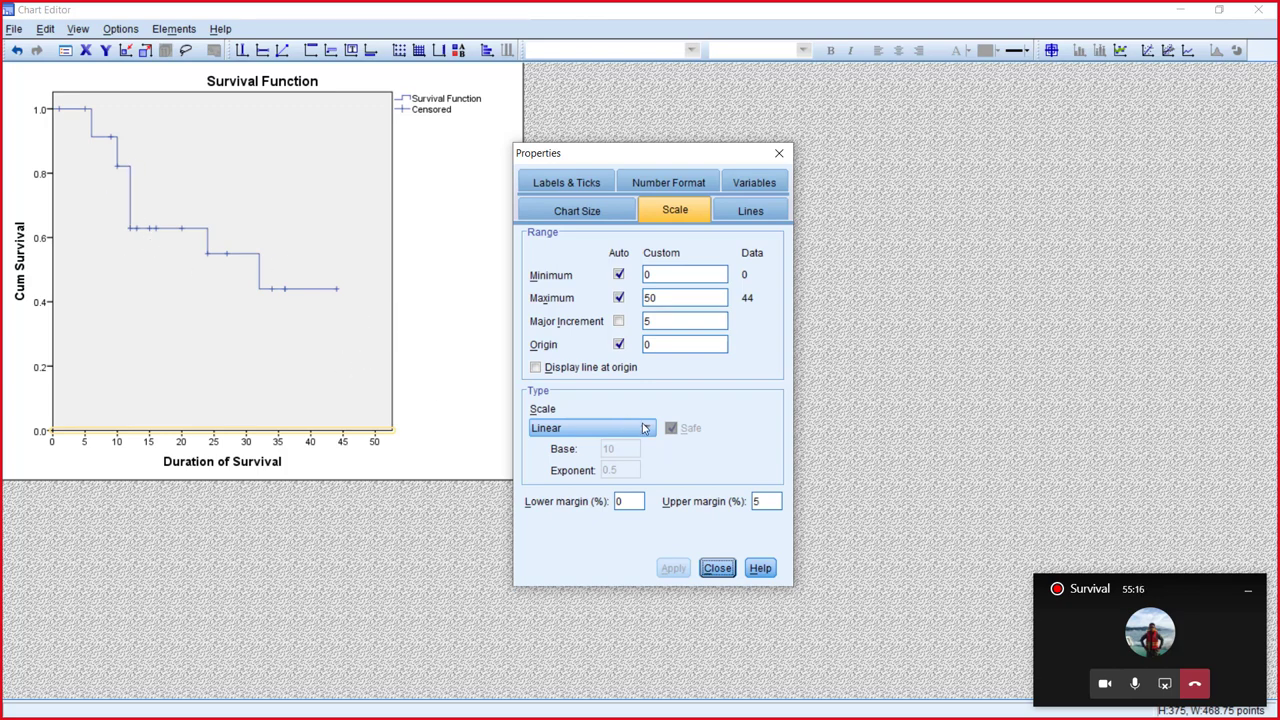
left_click(717, 568)
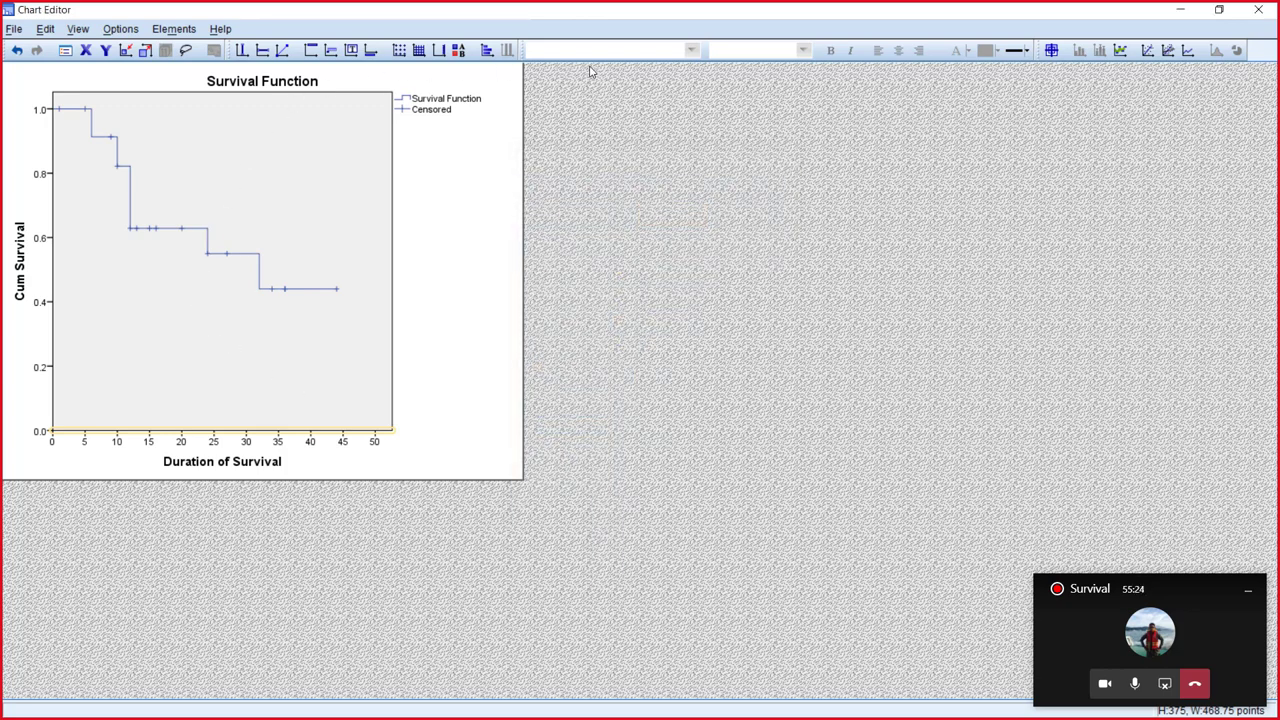
left_click(1257, 10)
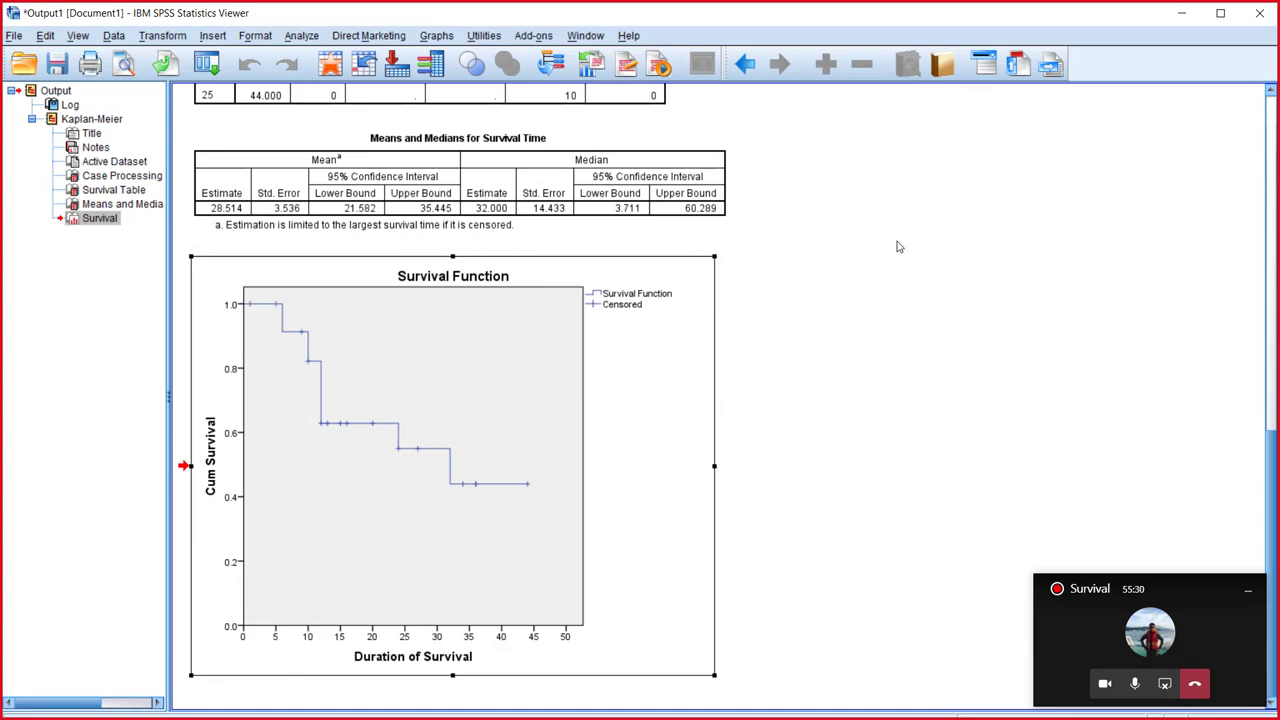
Step: Minimize the SPSS output viewer and the Data Editor to show the desktop
left_click(1184, 14)
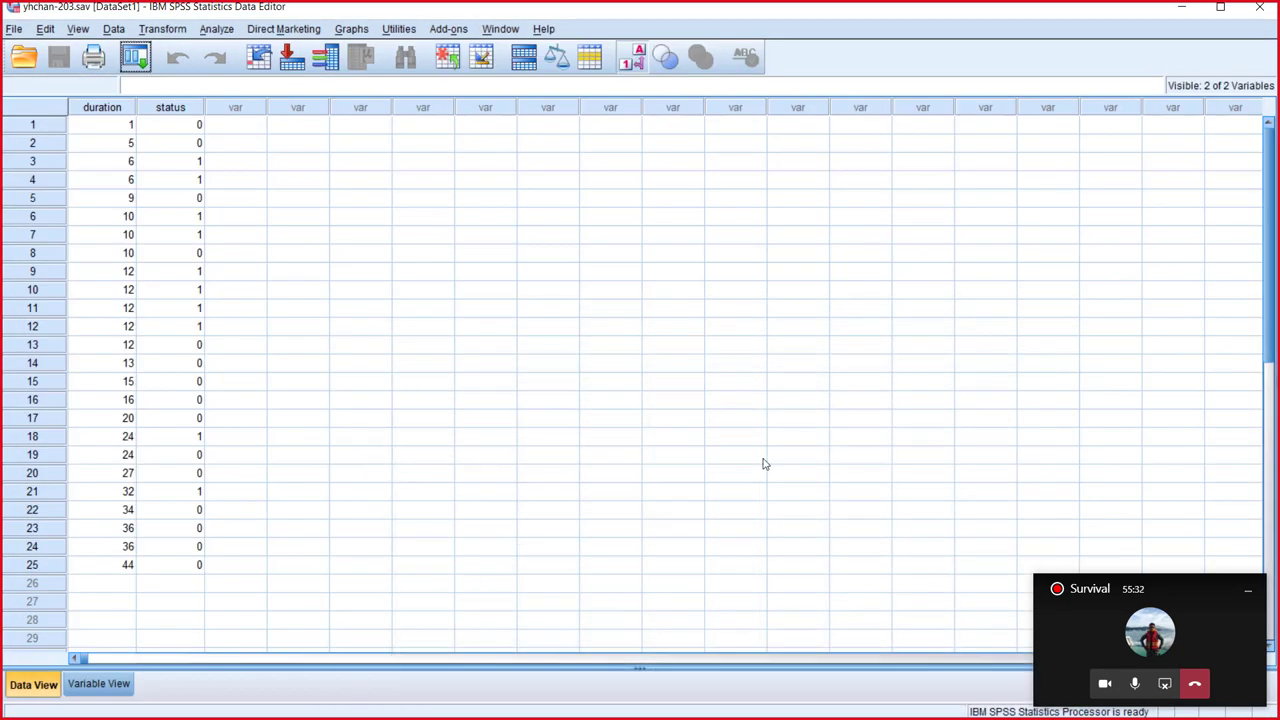
left_click(1182, 12)
mouse_move(551, 716)
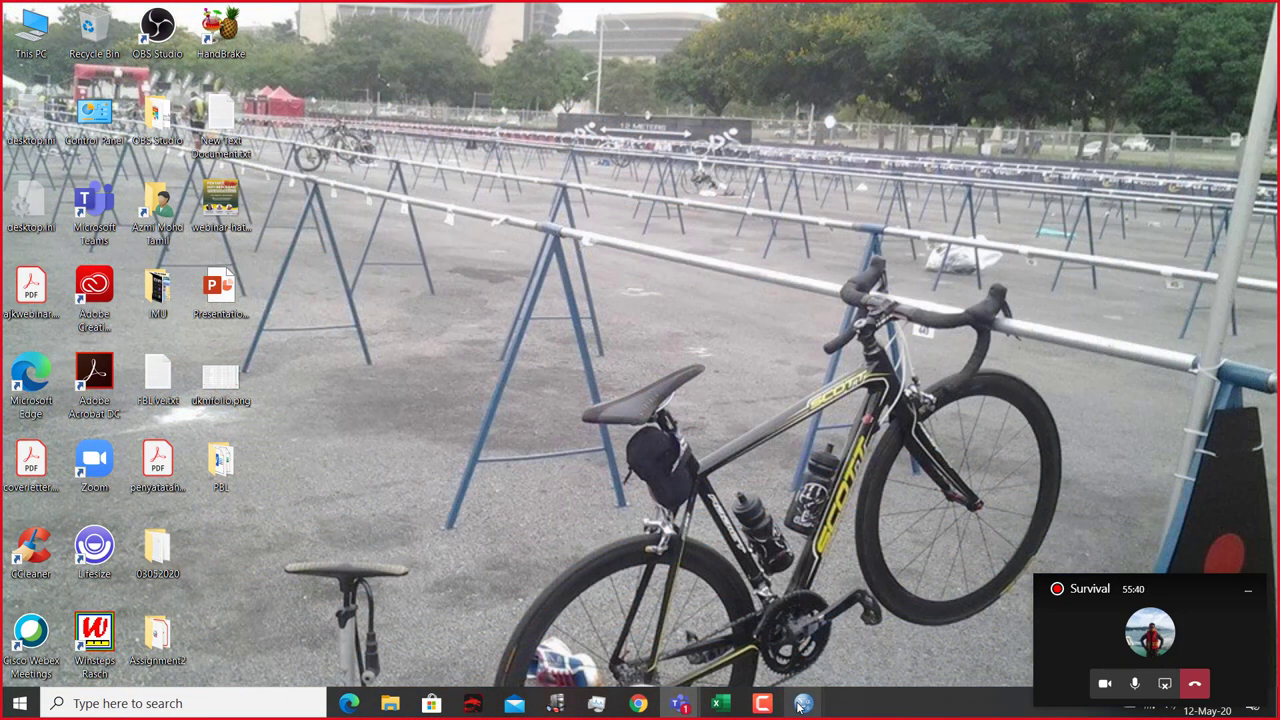
Step: Switch to Microsoft Teams and open the latest reply about the file download in the activity feed
mouse_move(802, 705)
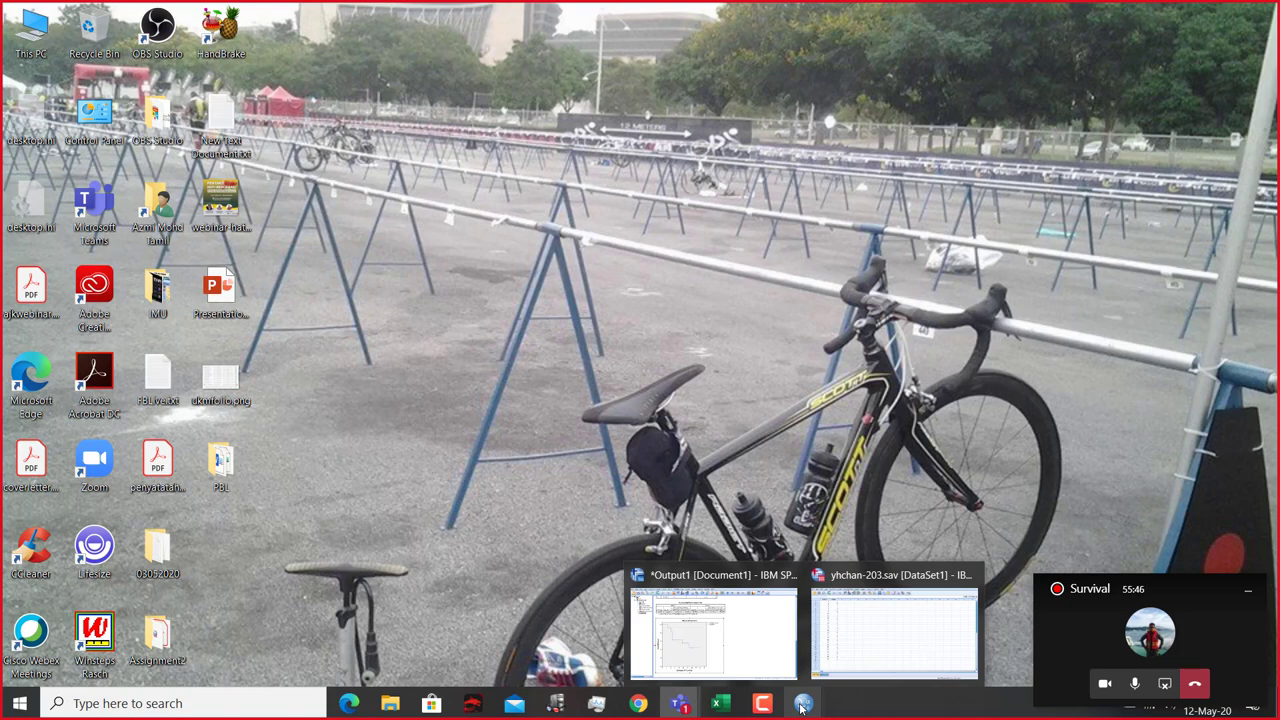
mouse_move(678, 703)
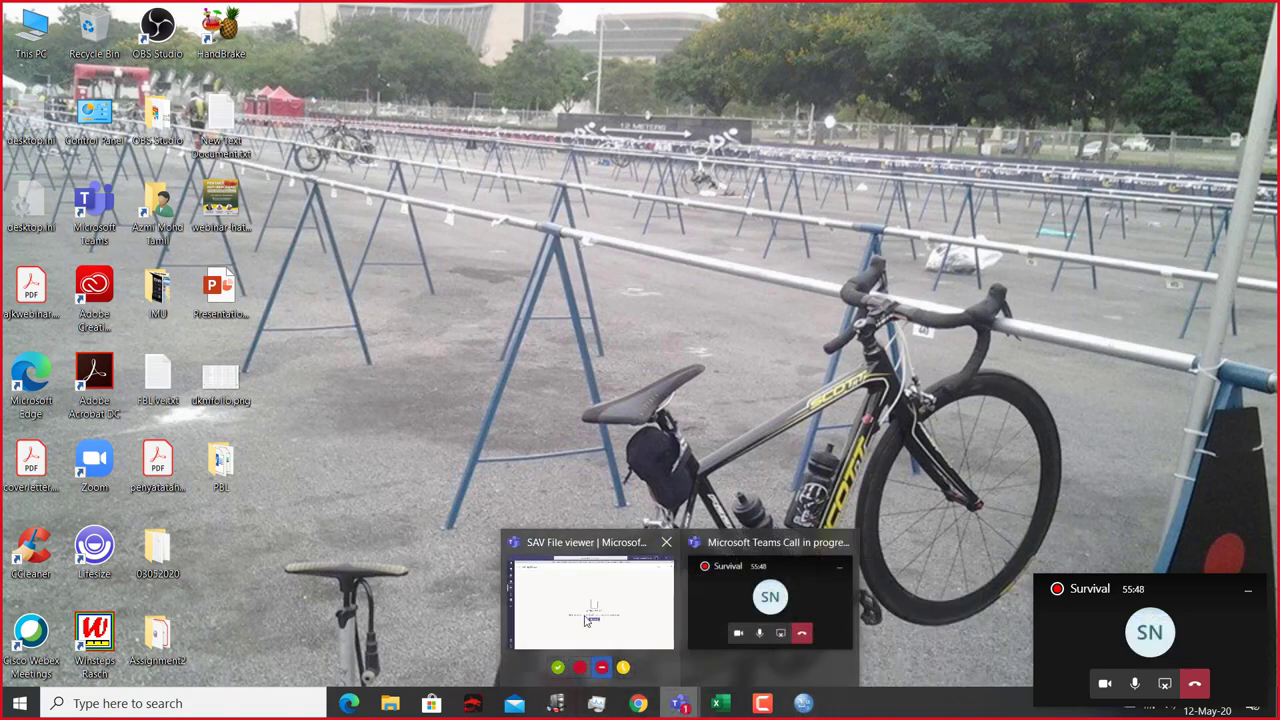
mouse_move(581, 608)
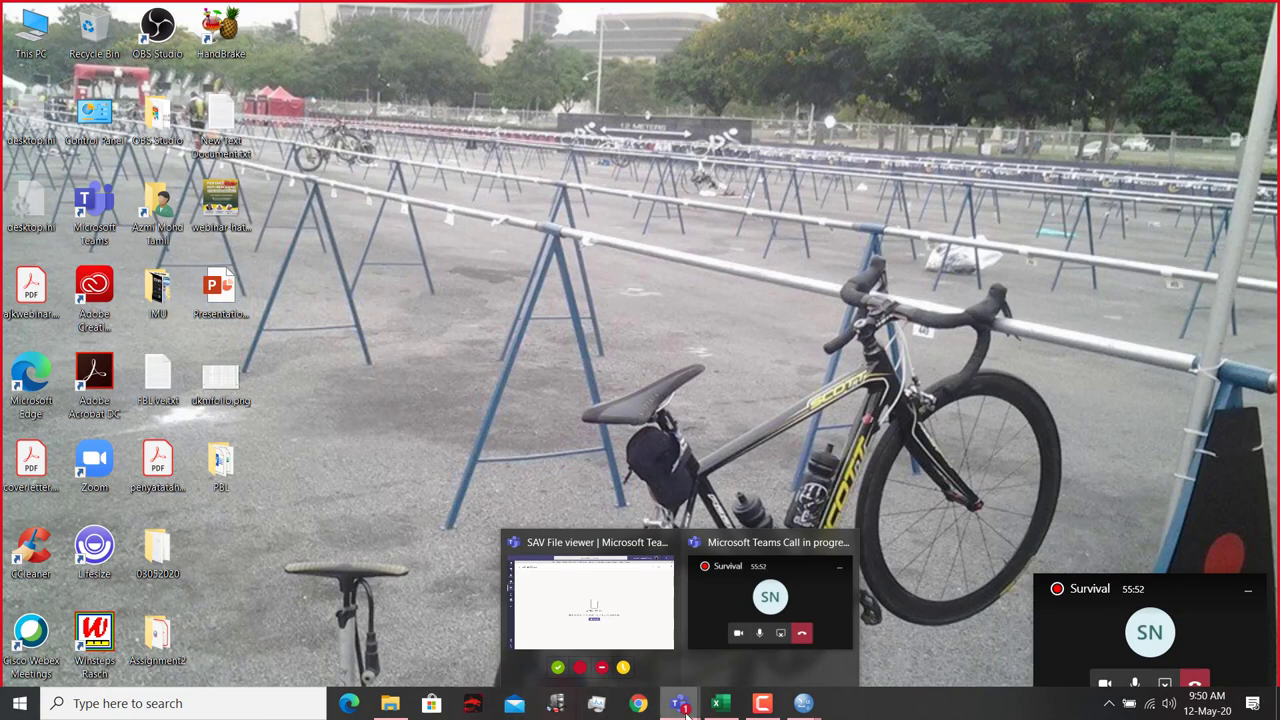
left_click(651, 609)
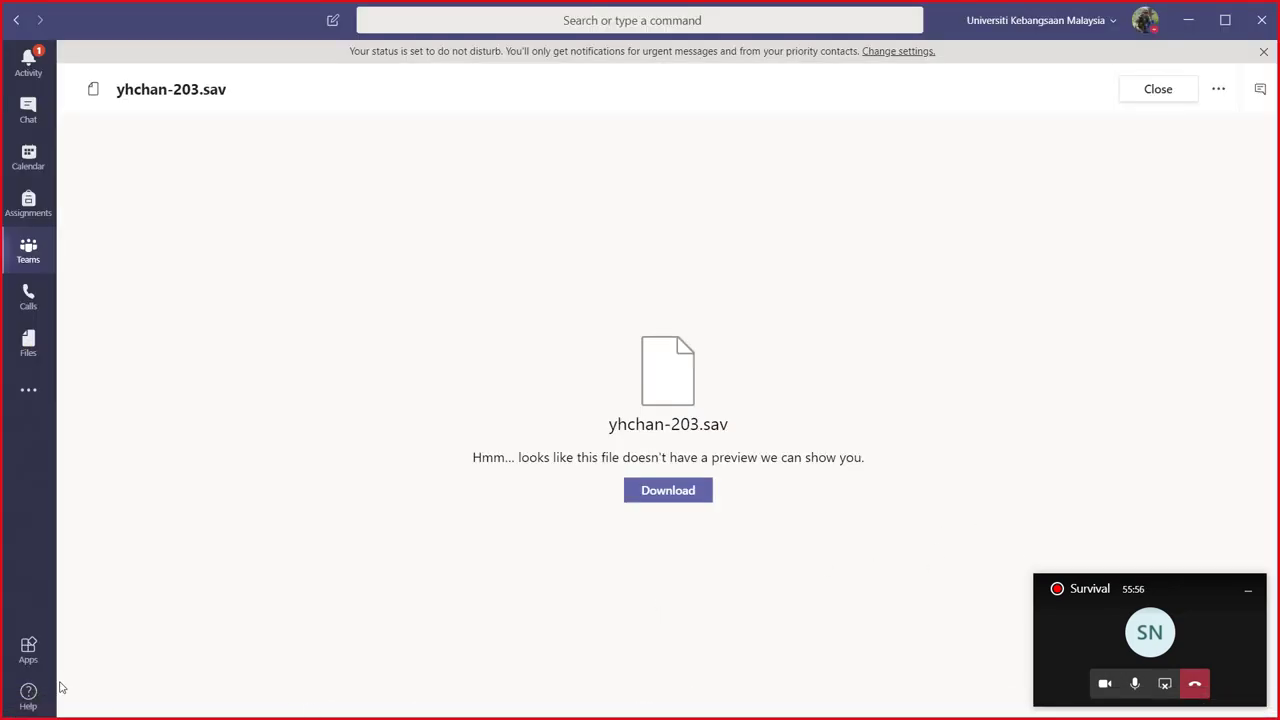
left_click(40, 64)
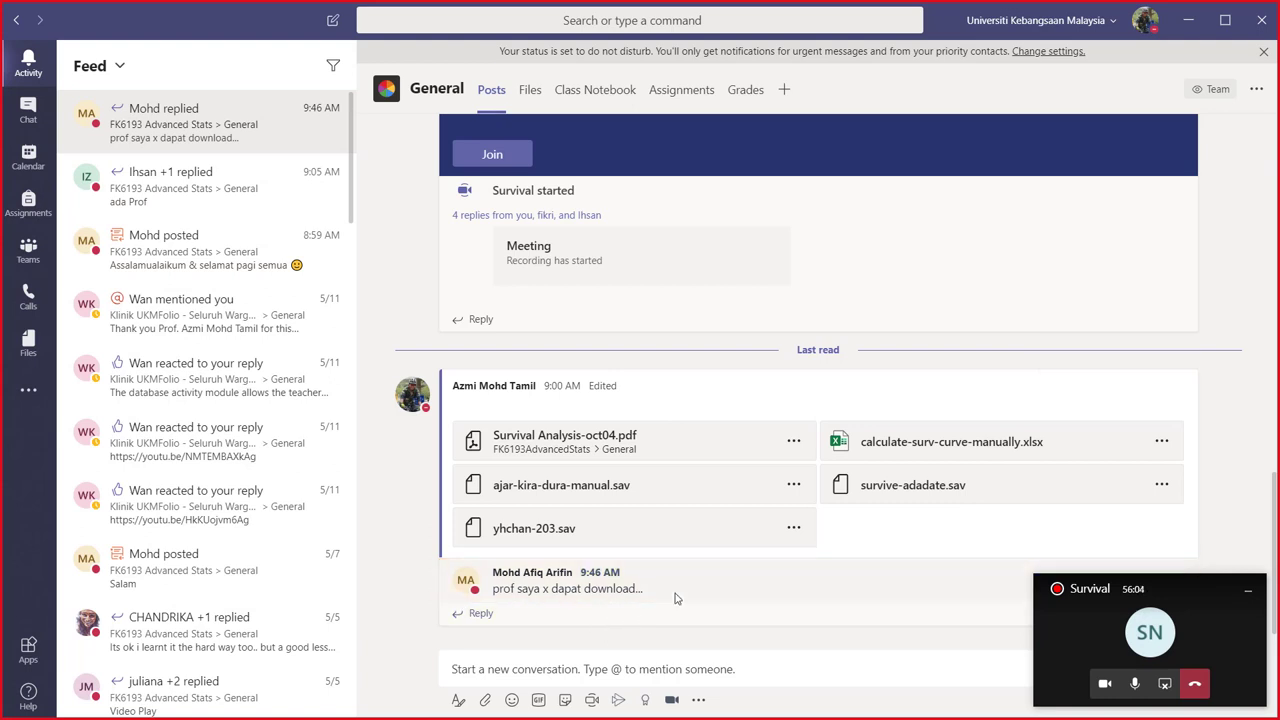
mouse_move(675, 598)
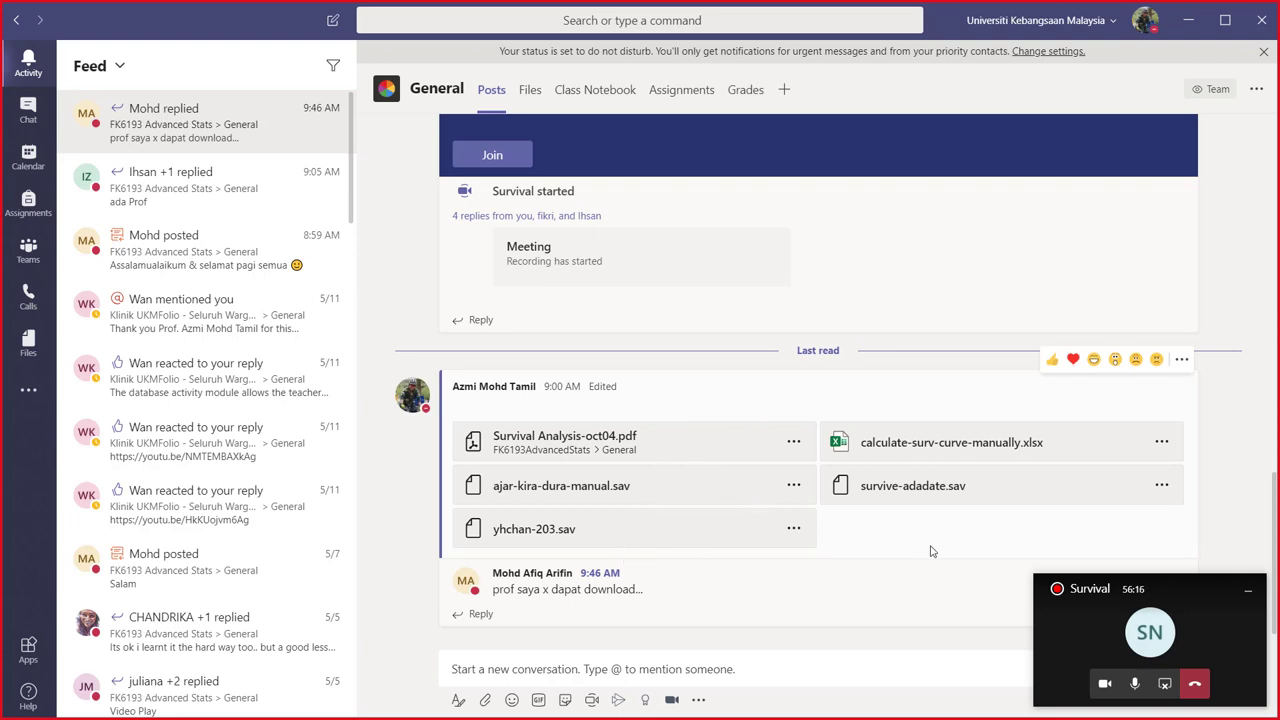
Step: Download ajar-kira-dura-manual.sav from the General channel post and minimize Teams
right_click(581, 487)
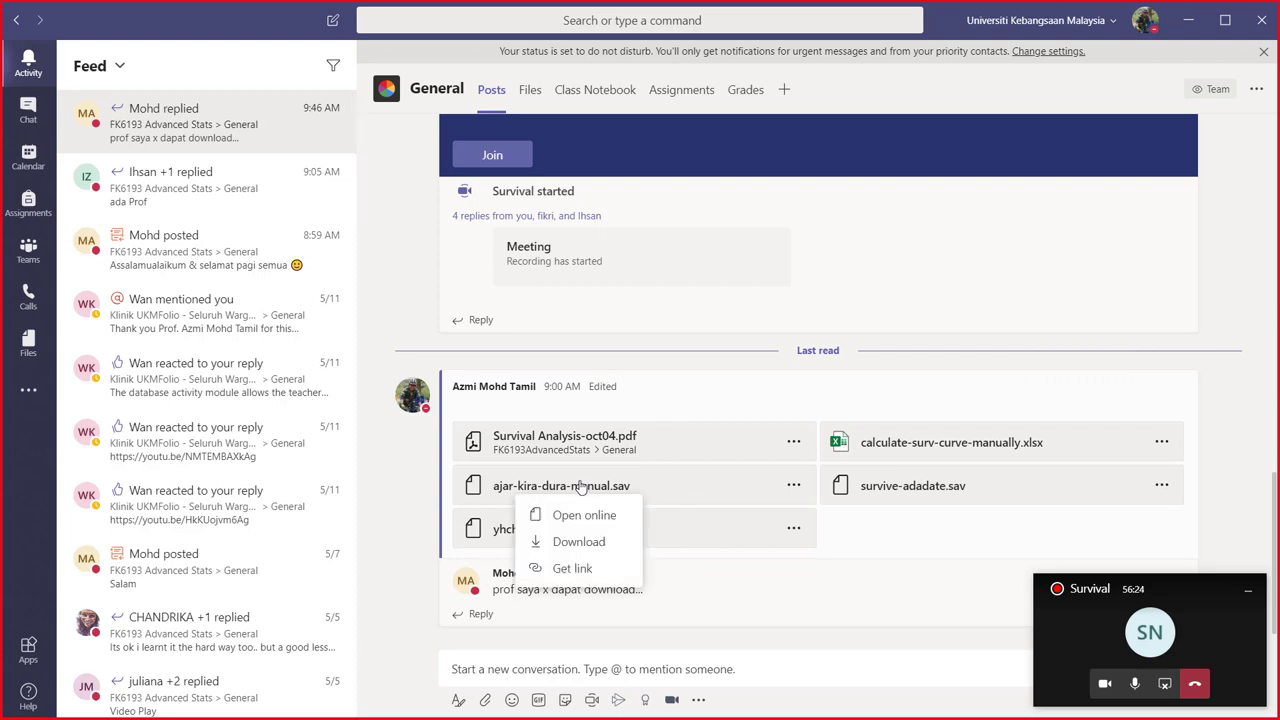
left_click(576, 545)
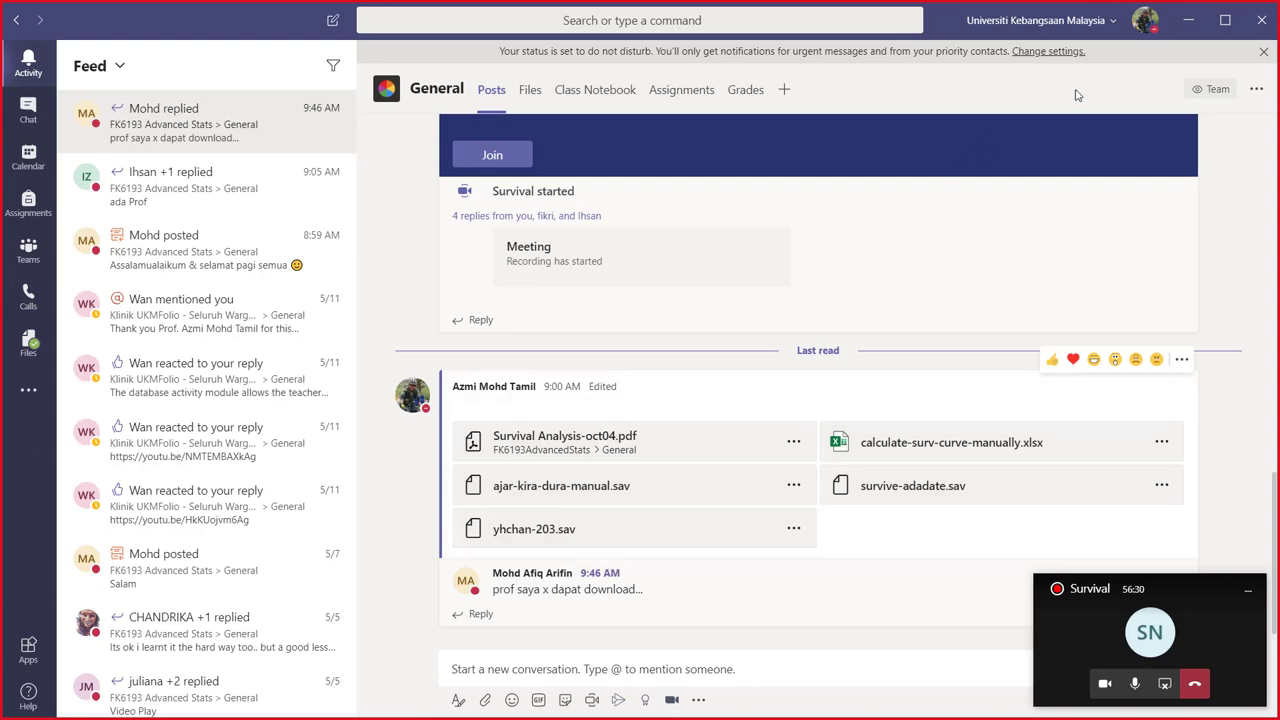
left_click(1188, 24)
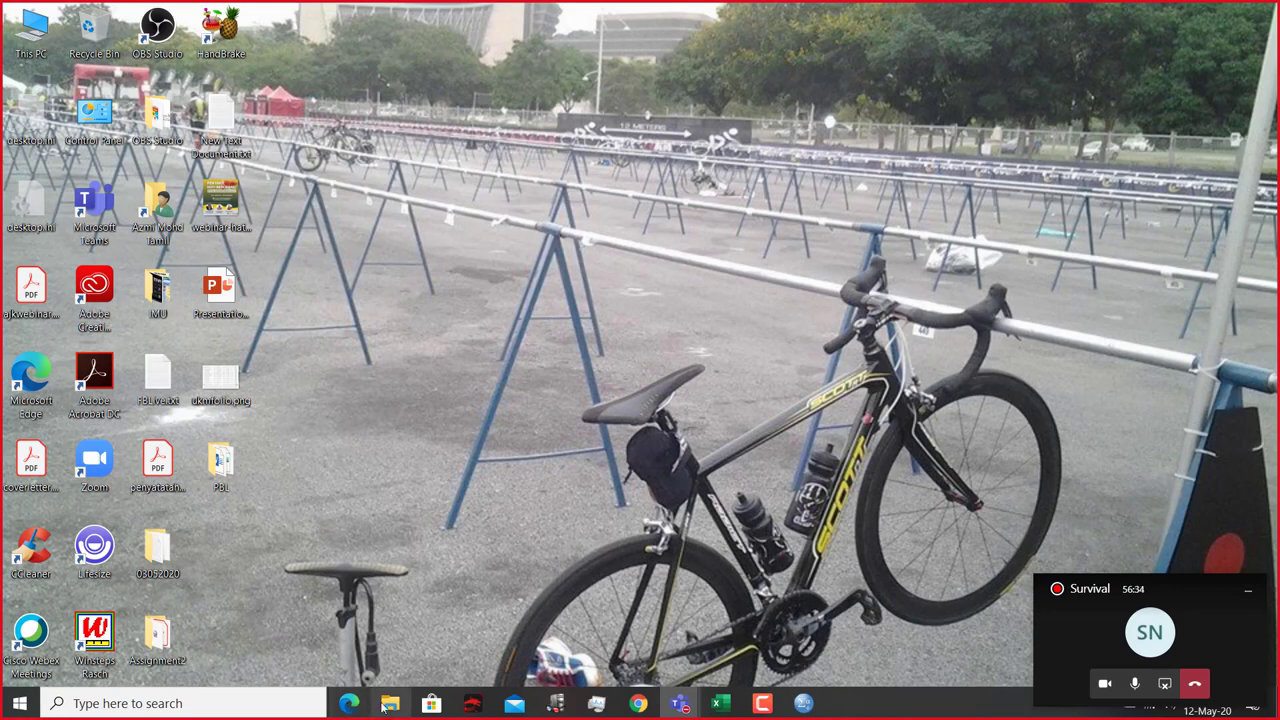
Step: Delete the duplicate files yhchan-203 (1).sav, yhchan-203 (2).sav and yhchan-203 (3).sav from the Downloads folder in File Explorer
left_click(390, 703)
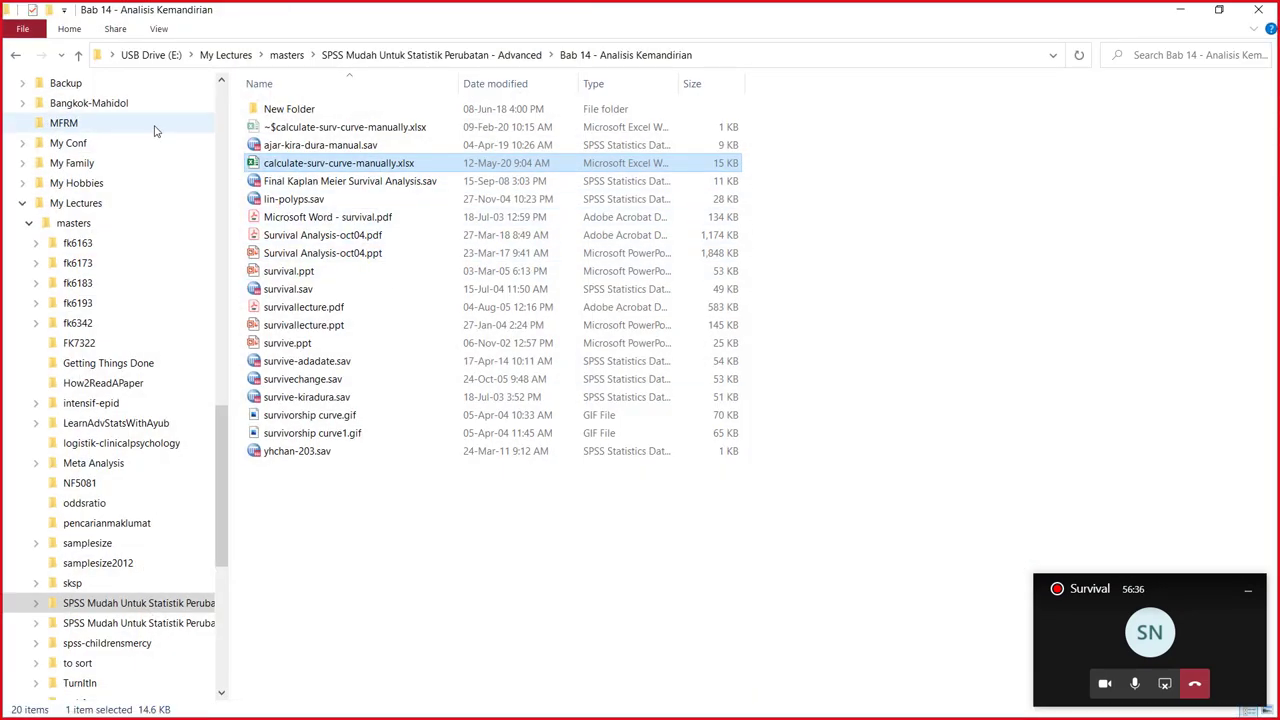
left_click(224, 103)
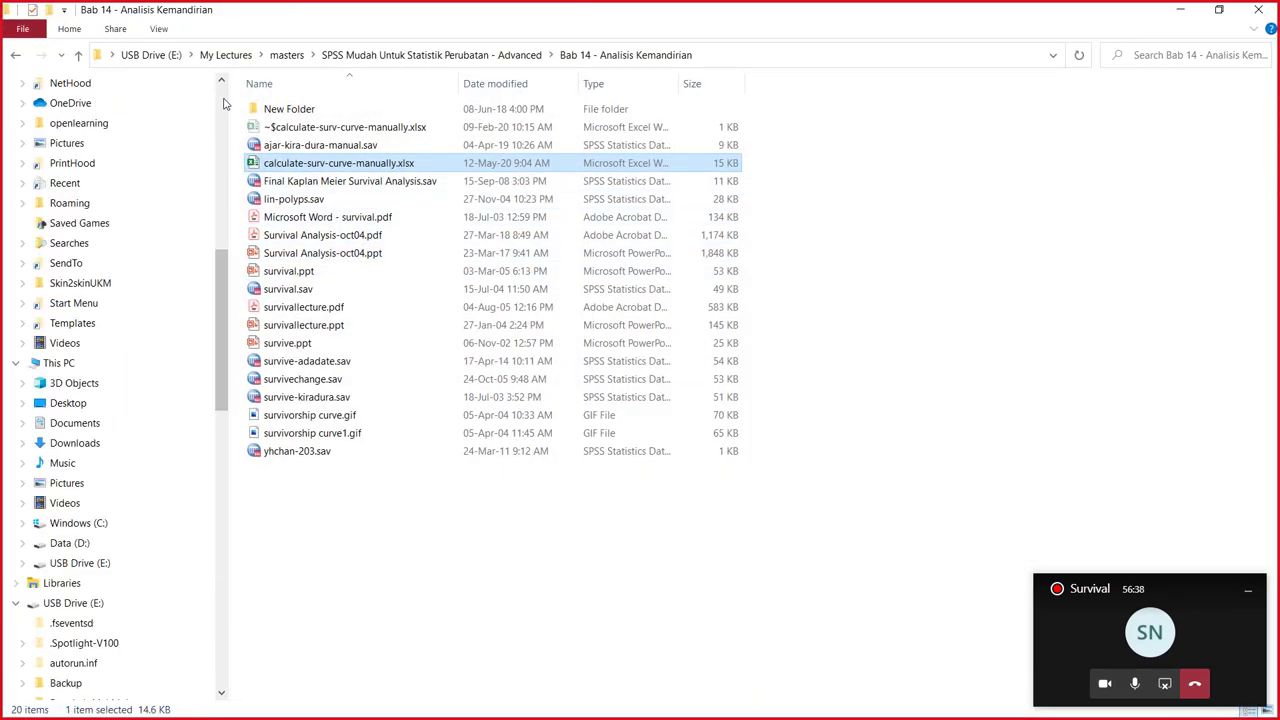
left_click(140, 105)
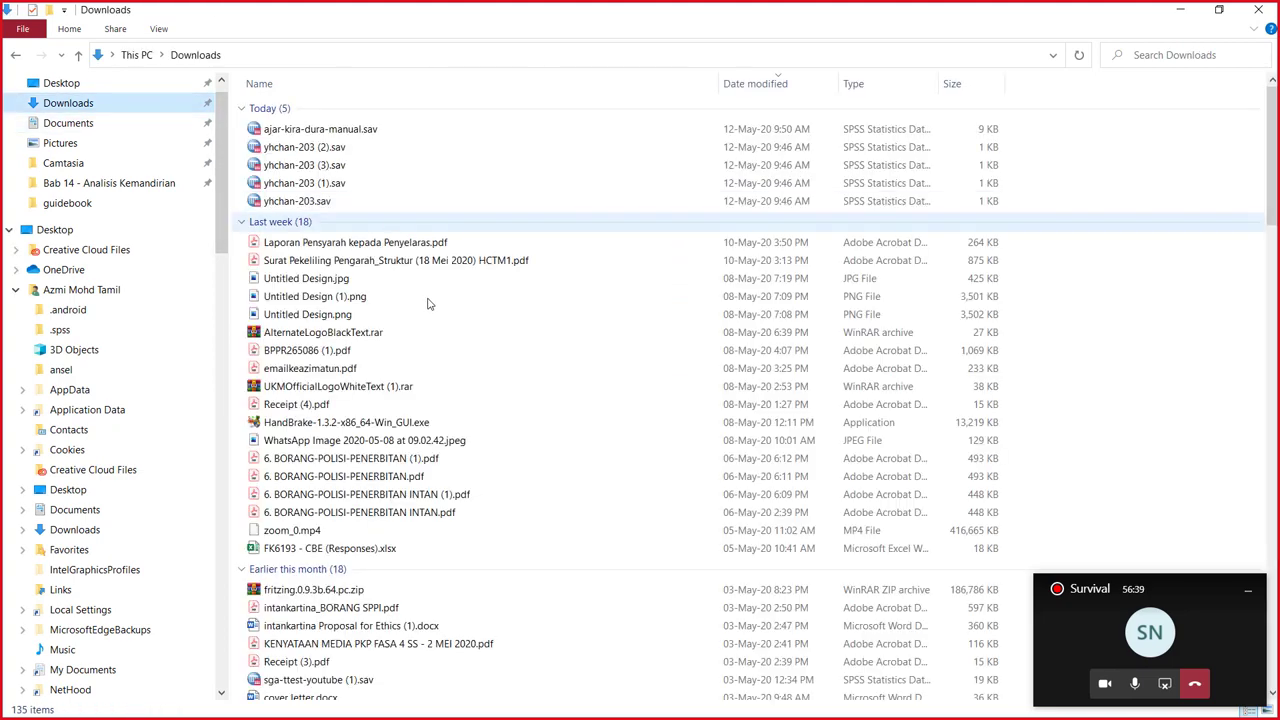
left_click(345, 148)
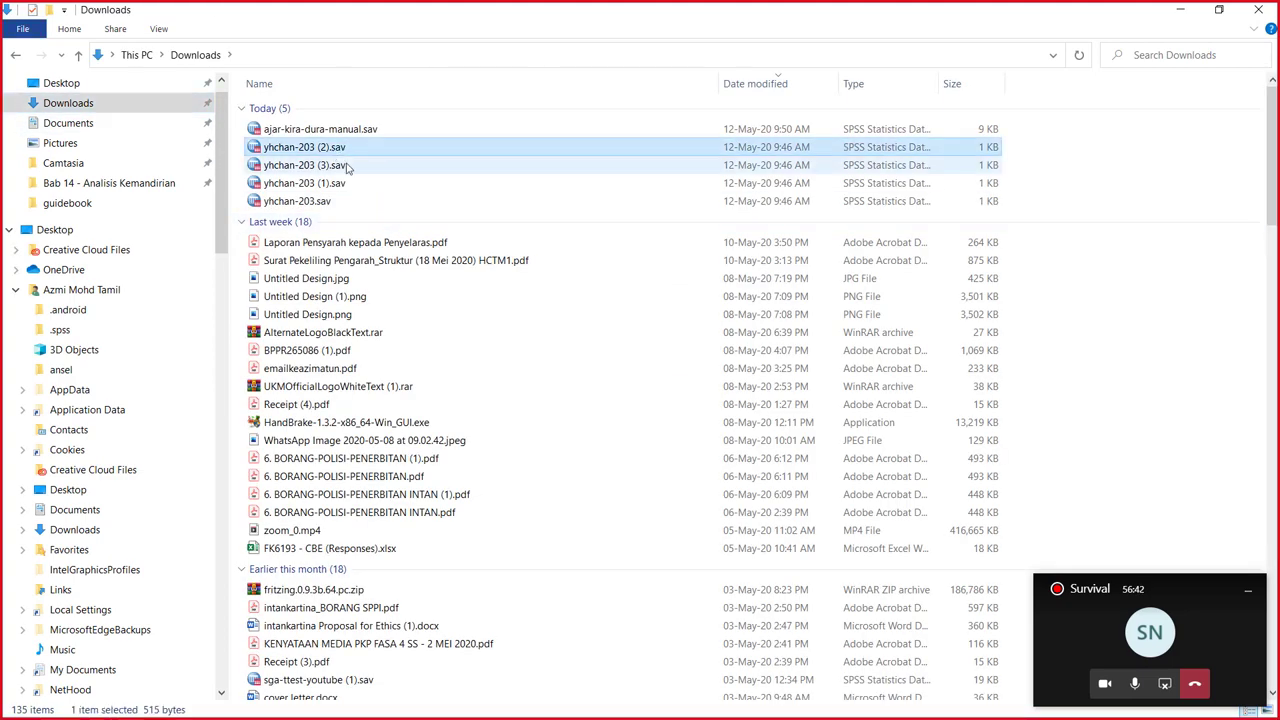
left_click(350, 185, "shift")
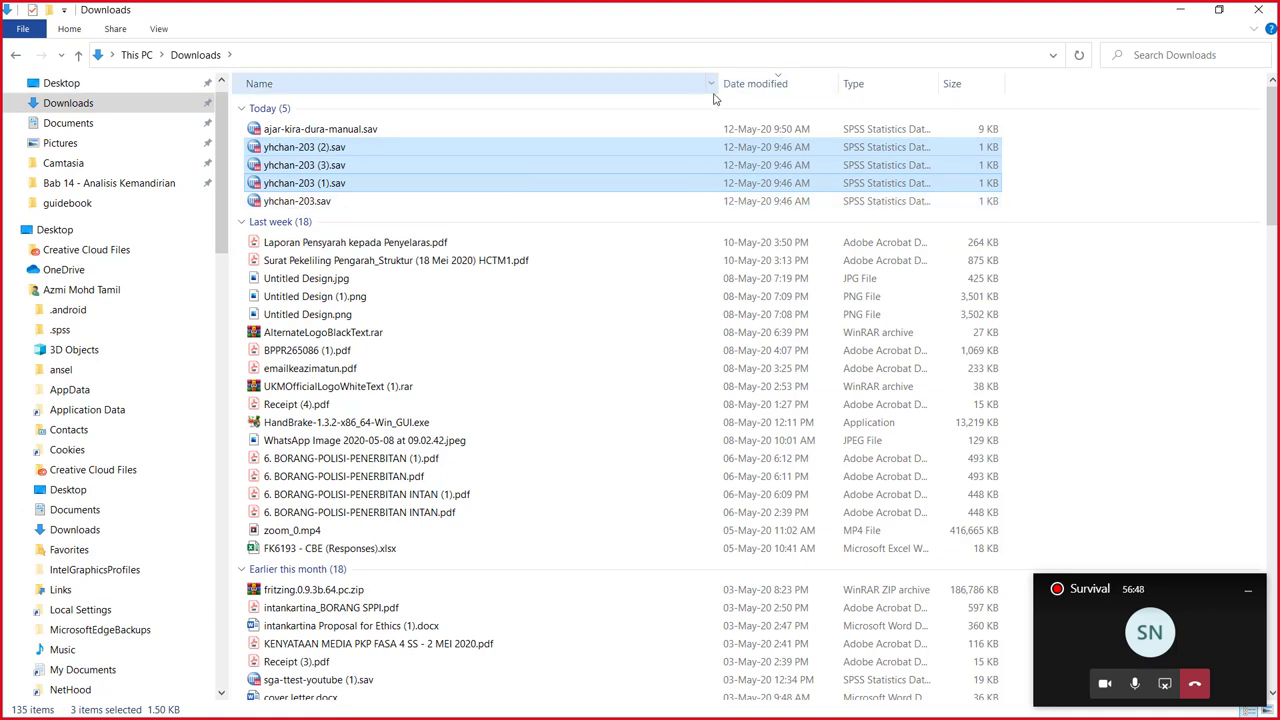
key("Delete")
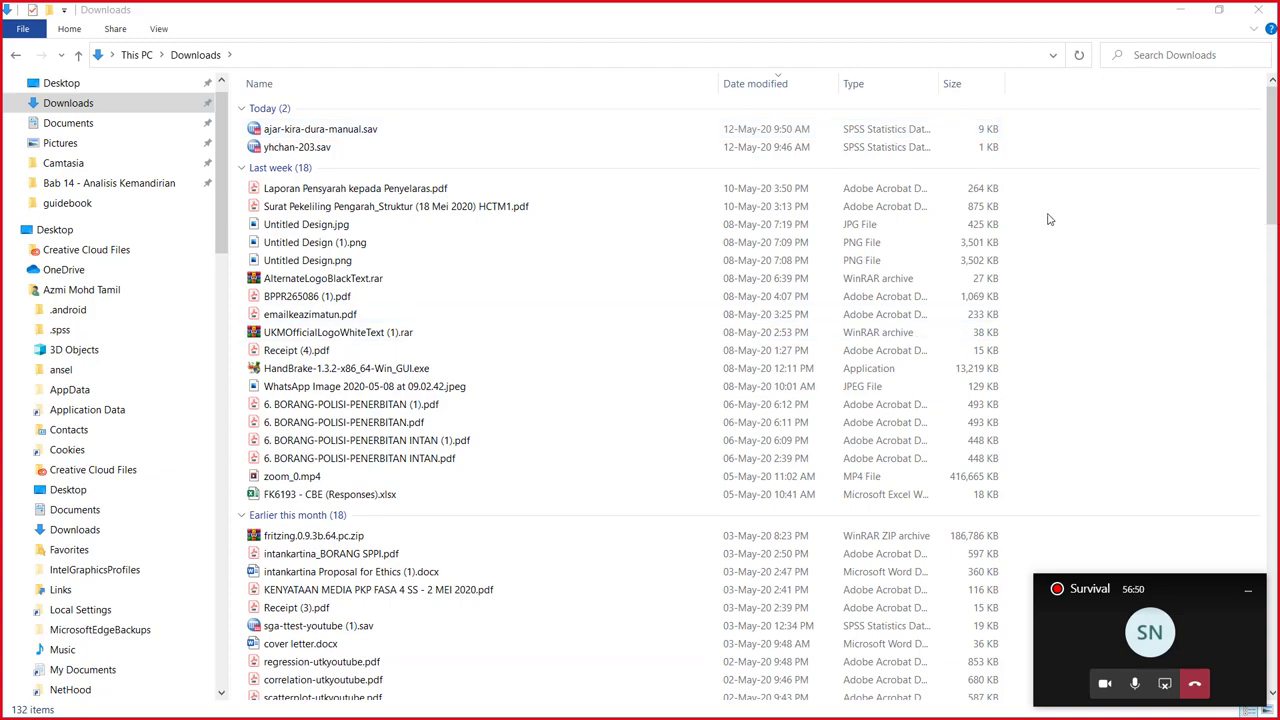
Step: Share the desktop Screen #1 in the Survival meeting
mouse_move(1172, 708)
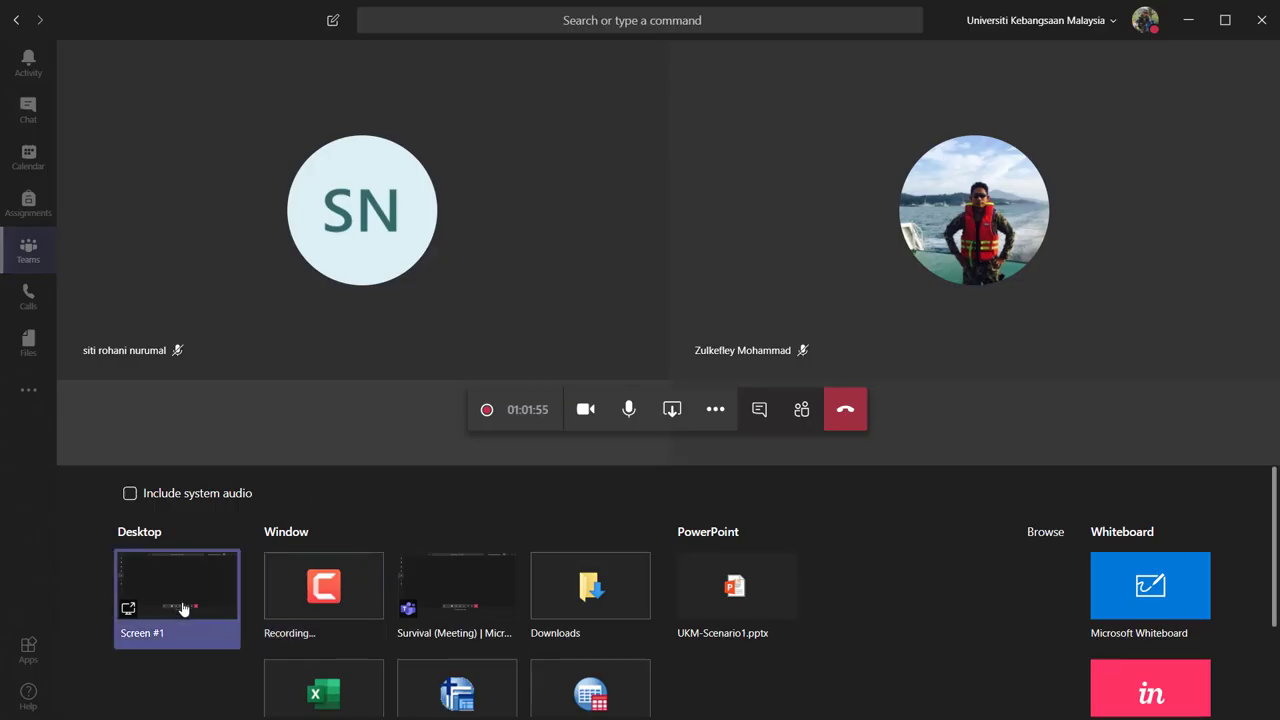
left_click(175, 600)
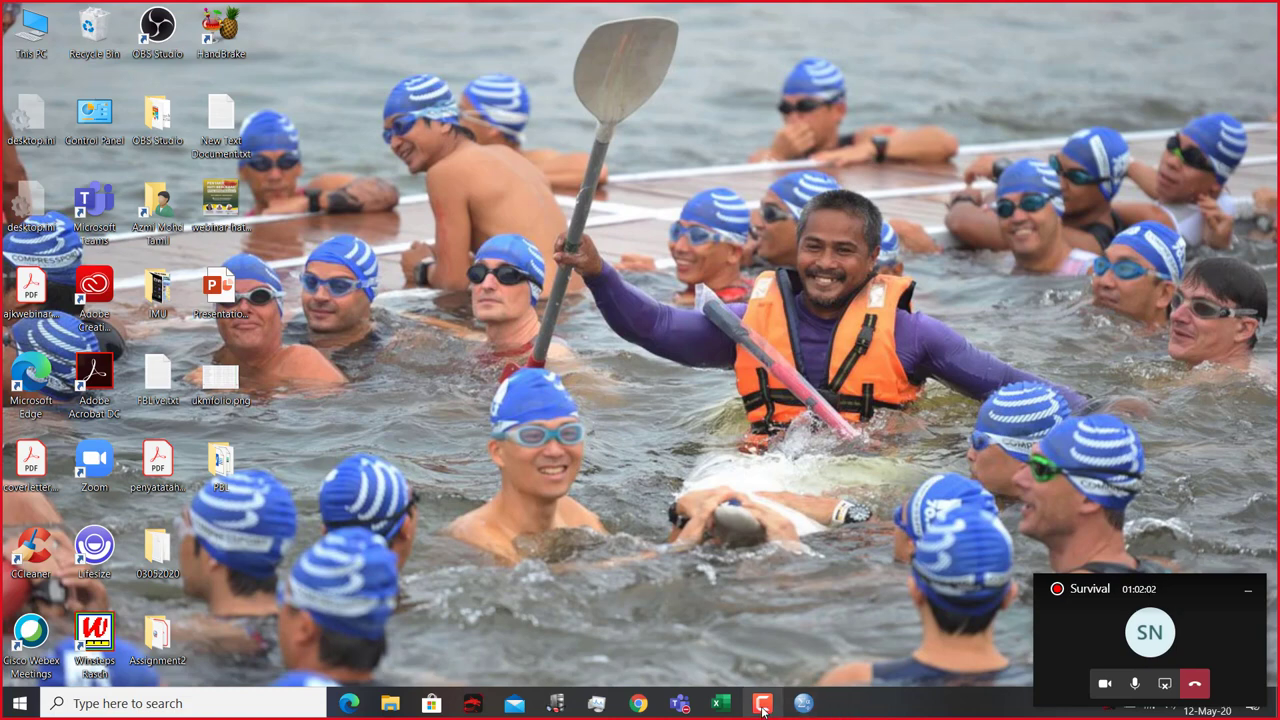
Step: Switch to the ajar-kira-dura-manual.sav dataset in SPSS and save it
mouse_move(803, 703)
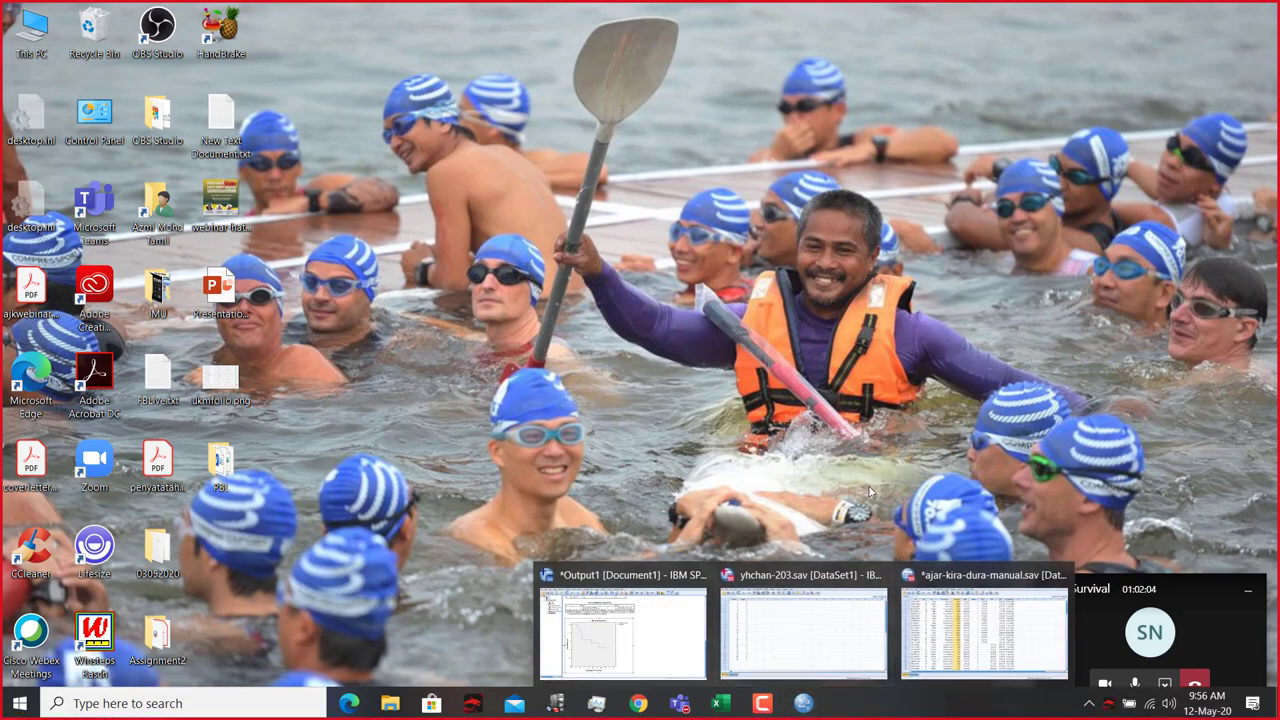
left_click(930, 620)
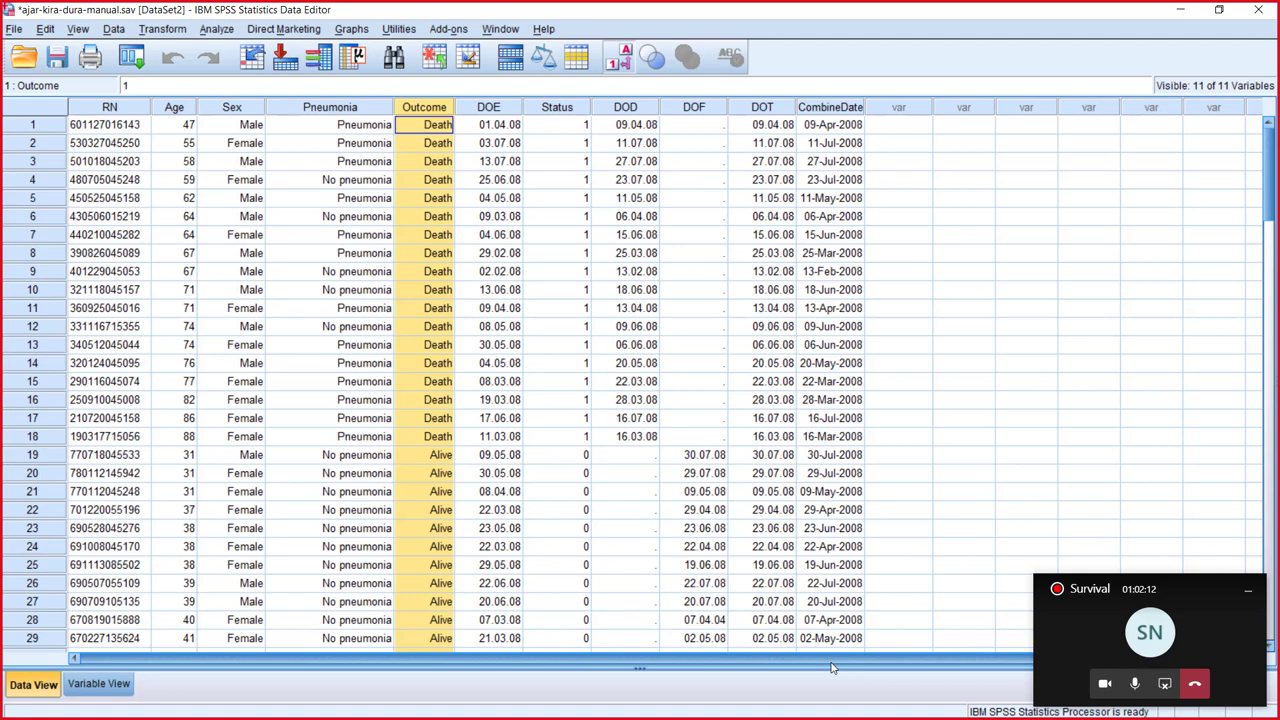
left_click(1026, 271)
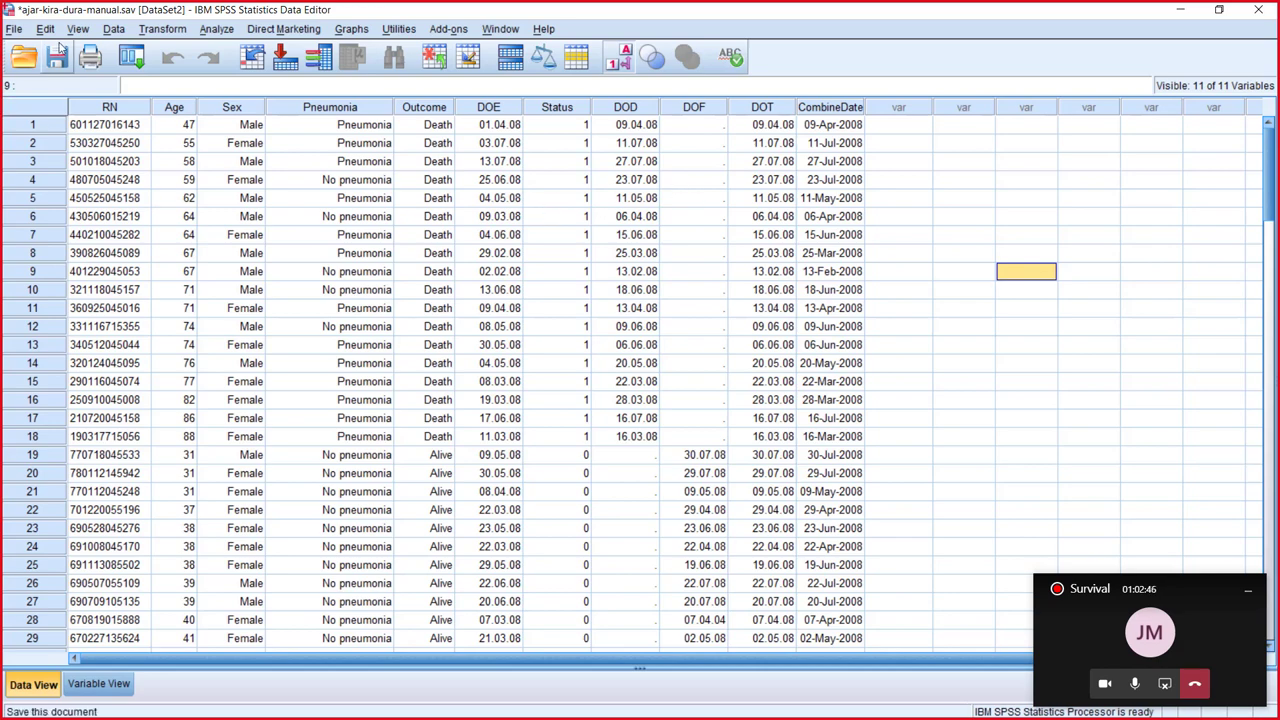
left_click(57, 57)
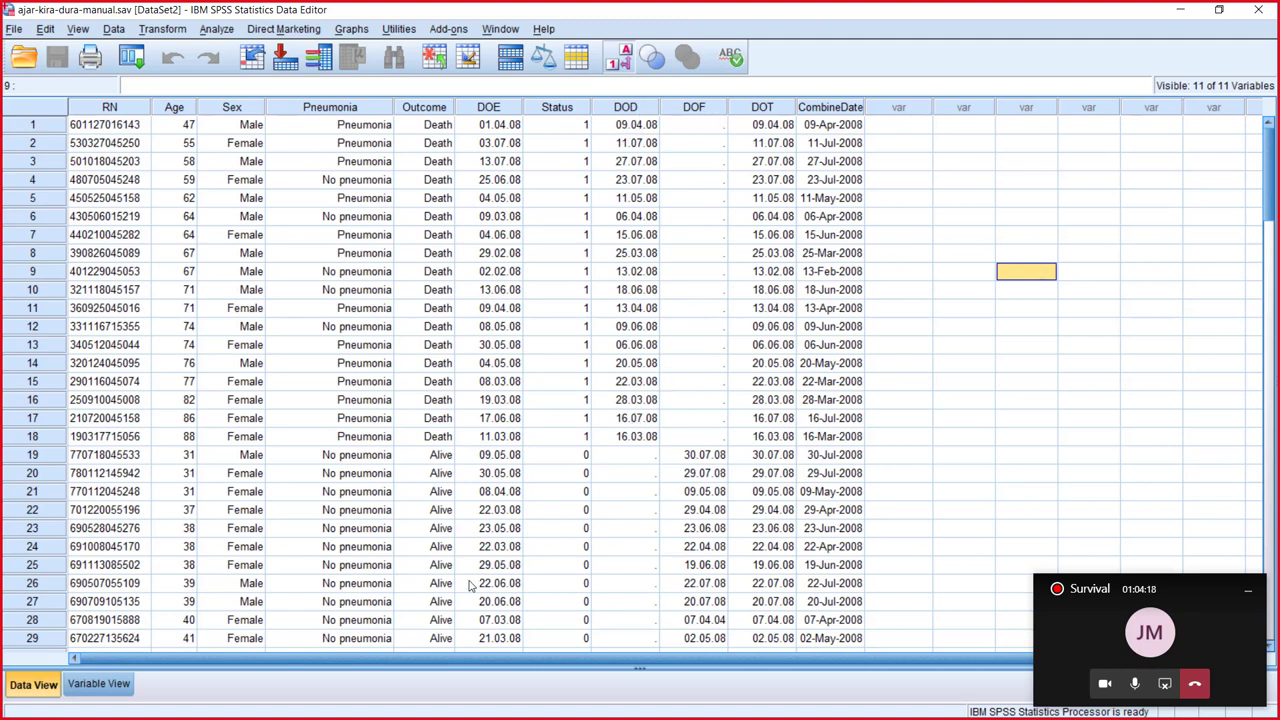
Step: Review the variable definitions of ajar-kira-dura-manual.sav and look through its cases, including the death, follow-up and termination dates
left_click(122, 688)
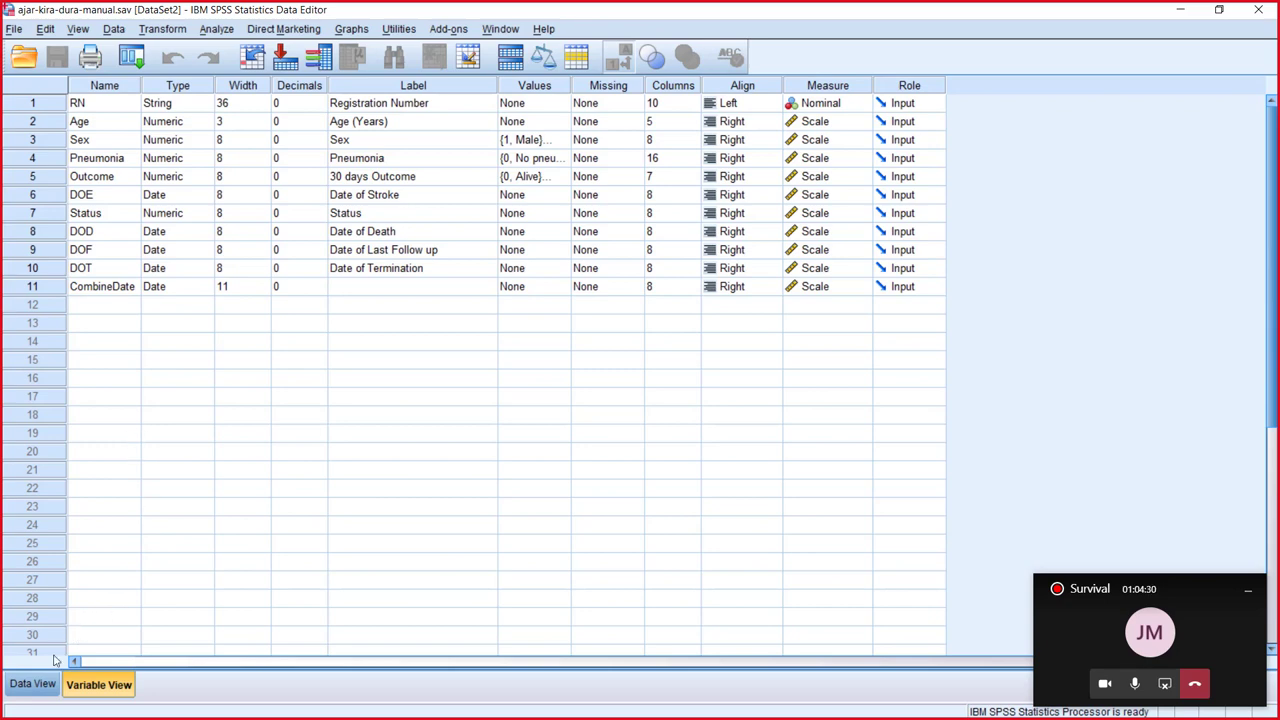
left_click(41, 687)
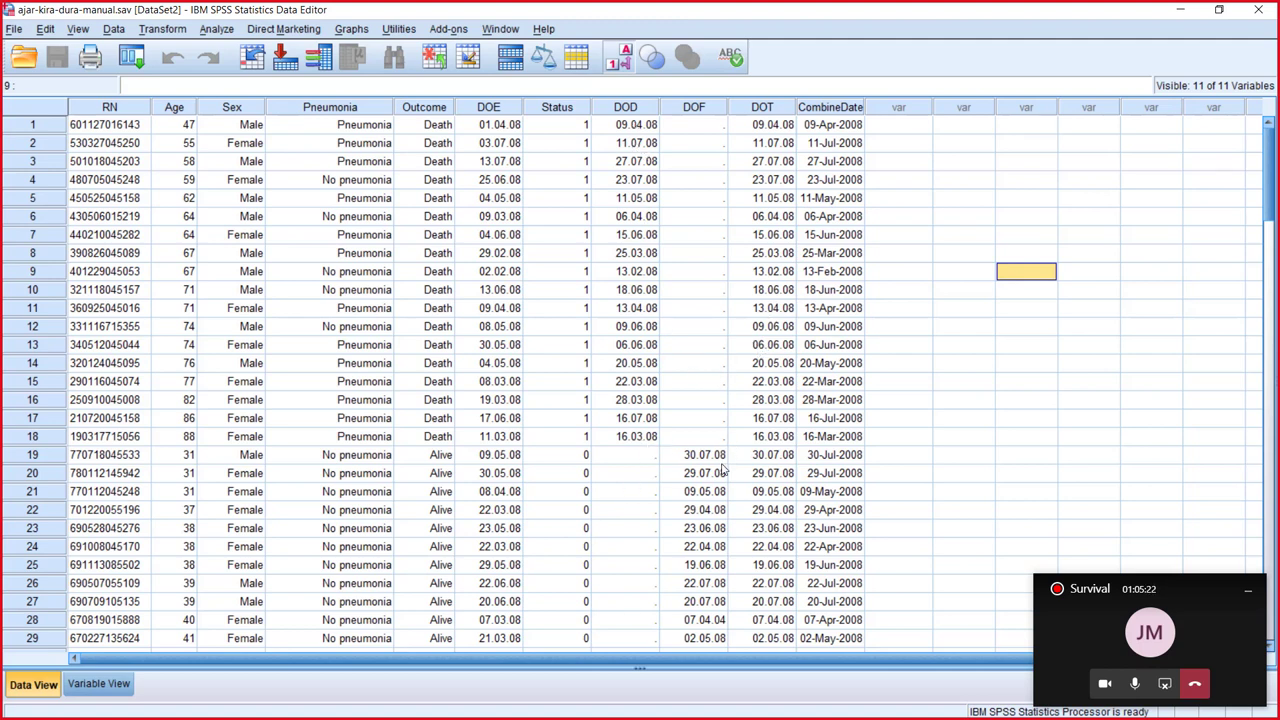
scroll(722, 475, "down", 2)
scroll(722, 475, "down", 2)
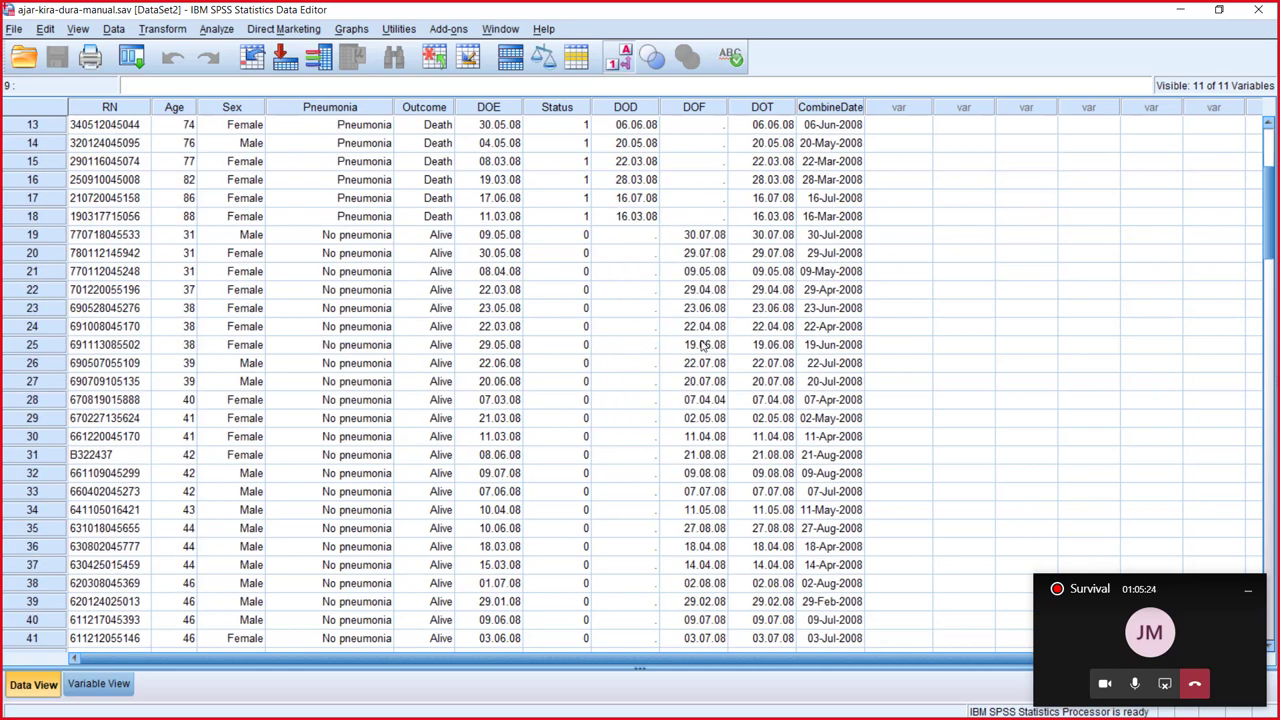
scroll(705, 560, "down", 15)
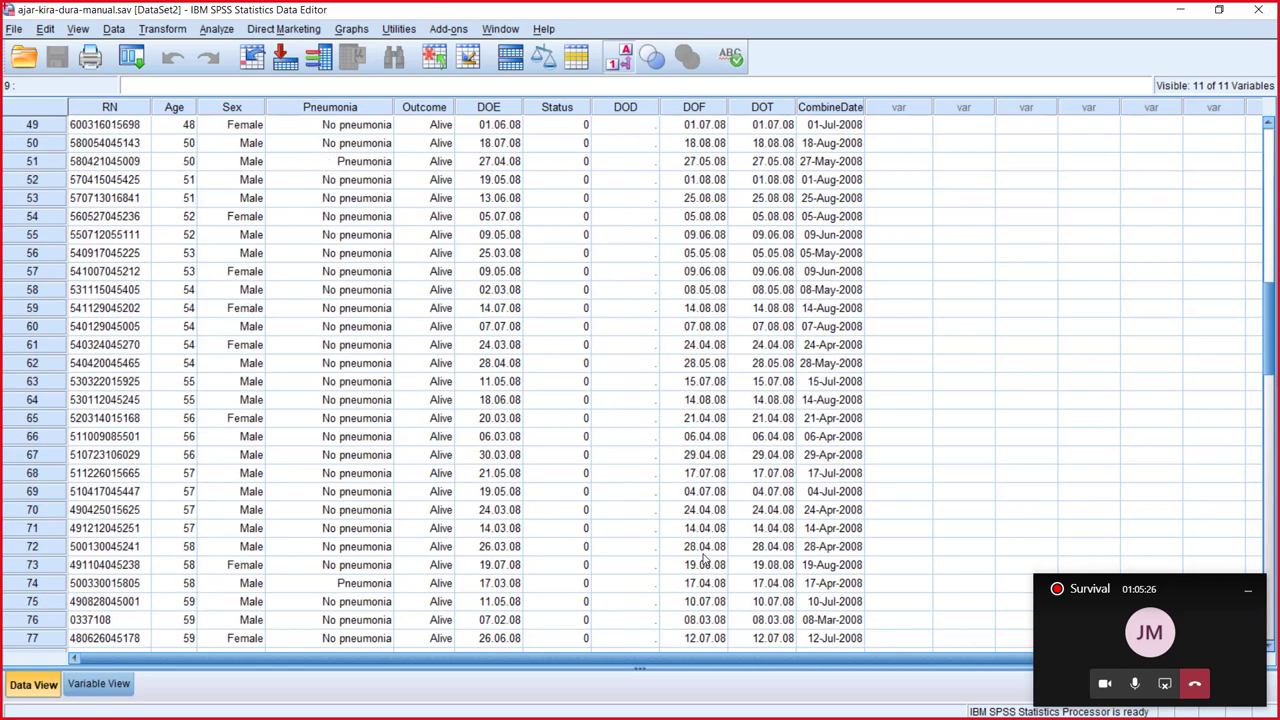
scroll(712, 553, "down", 12)
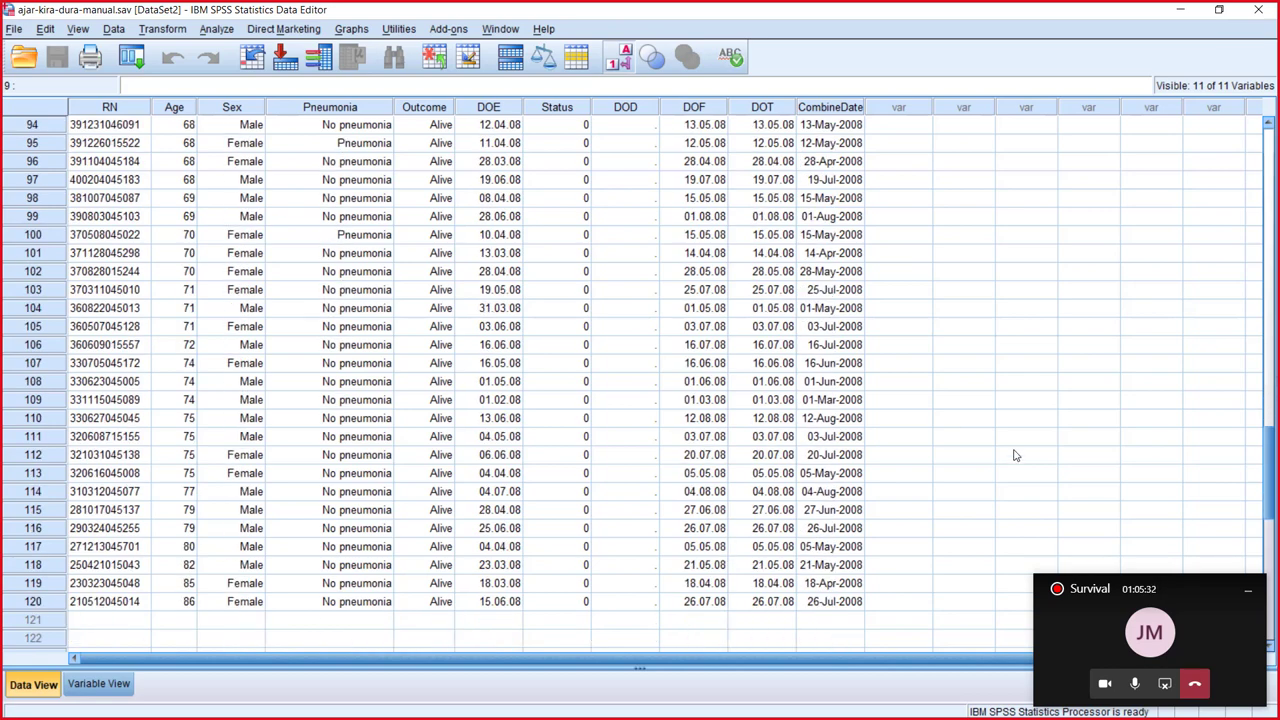
scroll(896, 505, "up", 15)
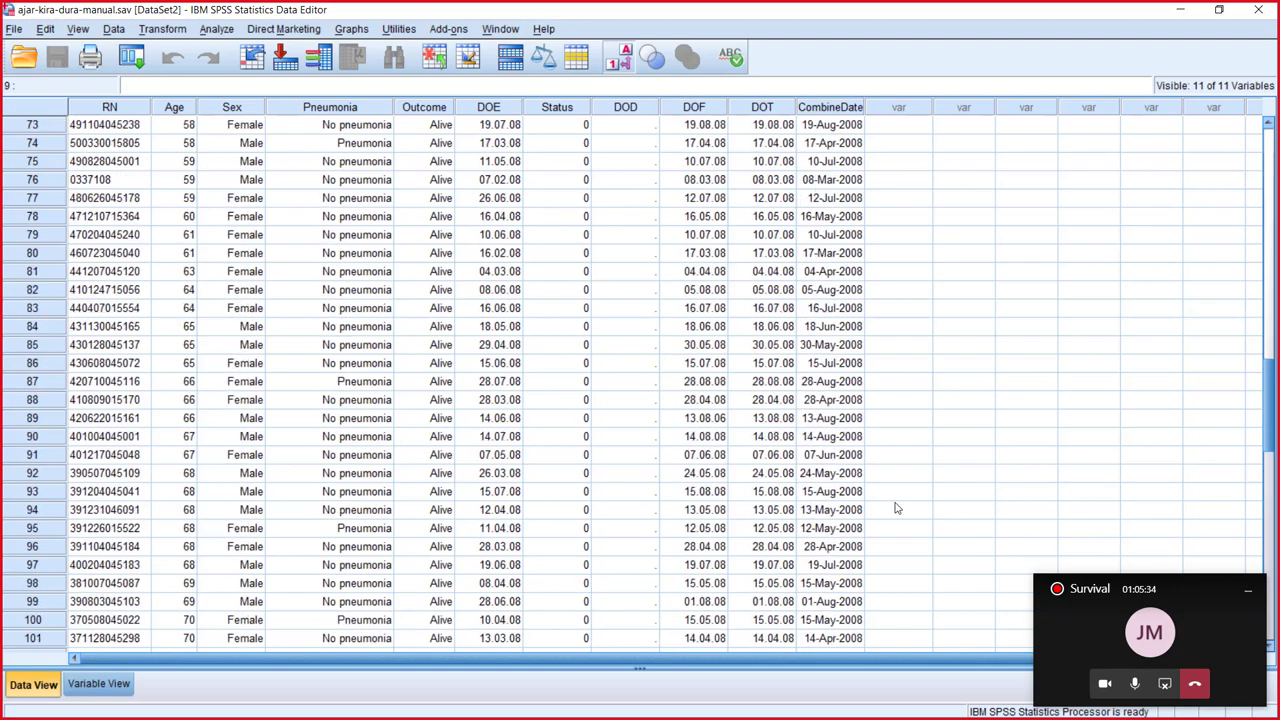
scroll(897, 510, "up", 16)
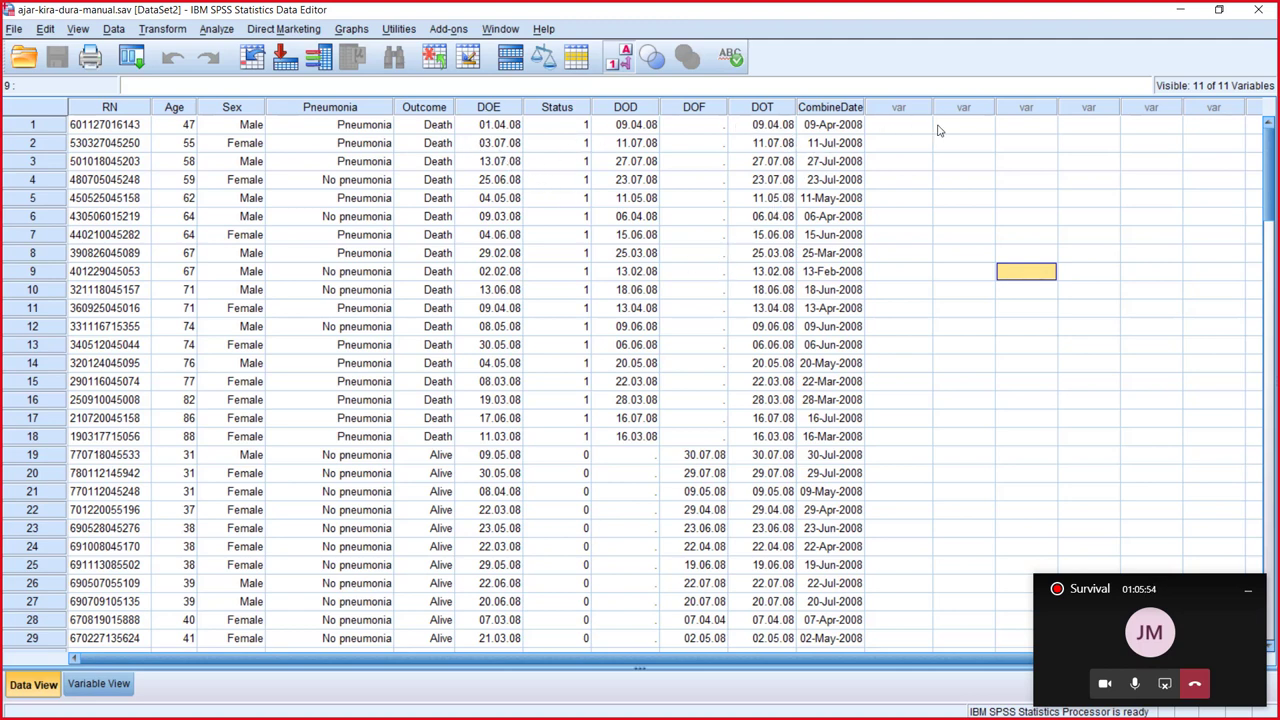
Step: Start the Compute Variable command and name the target variable duradaylama
left_click(163, 30)
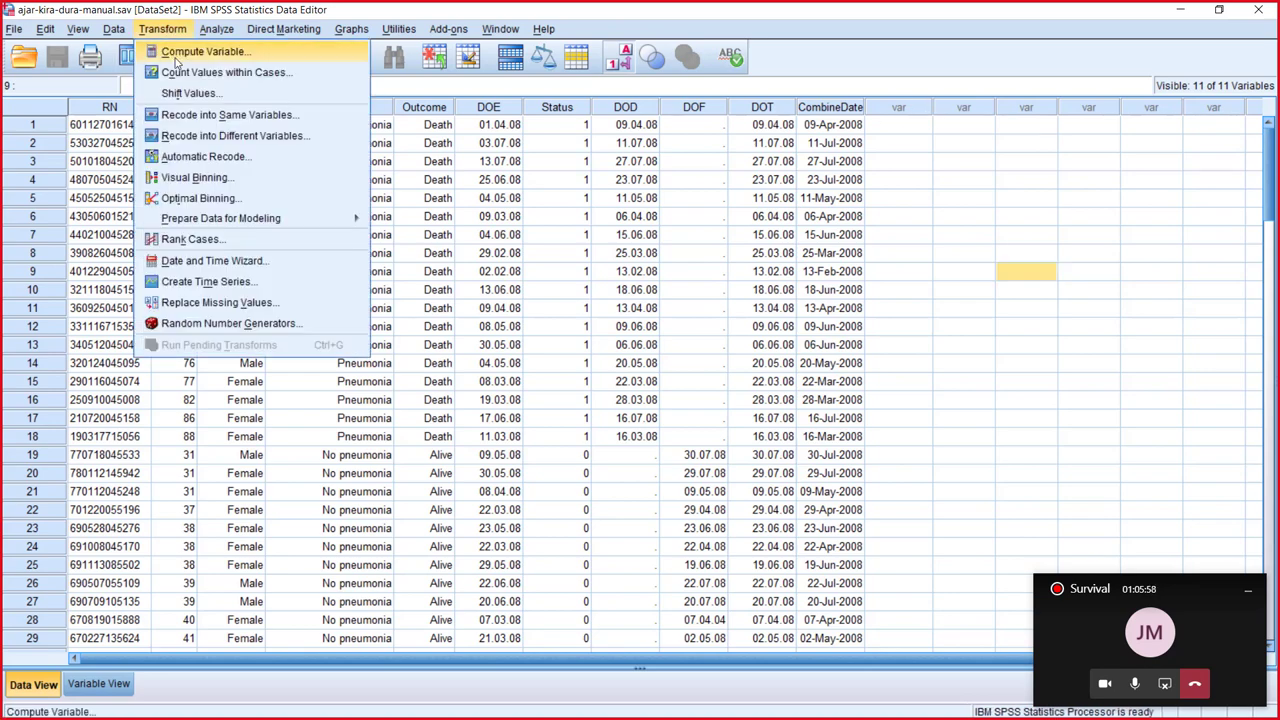
left_click(176, 60)
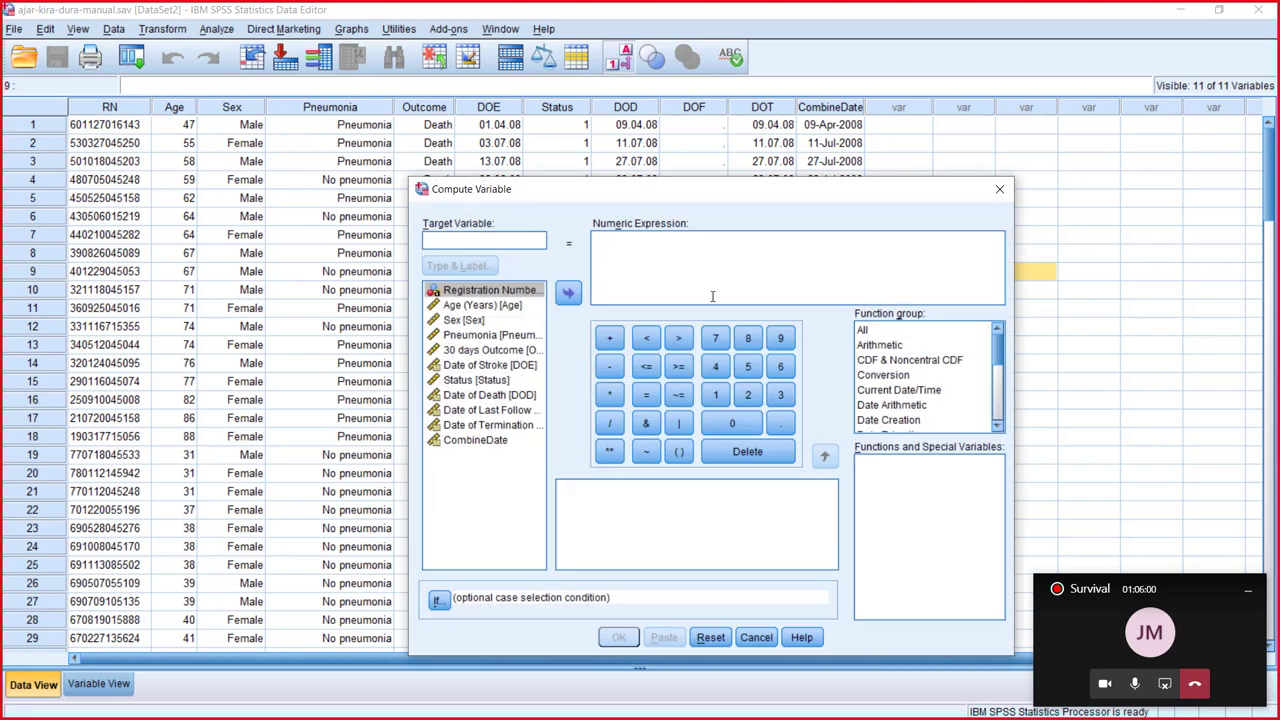
left_click_drag(727, 195, 793, 127)
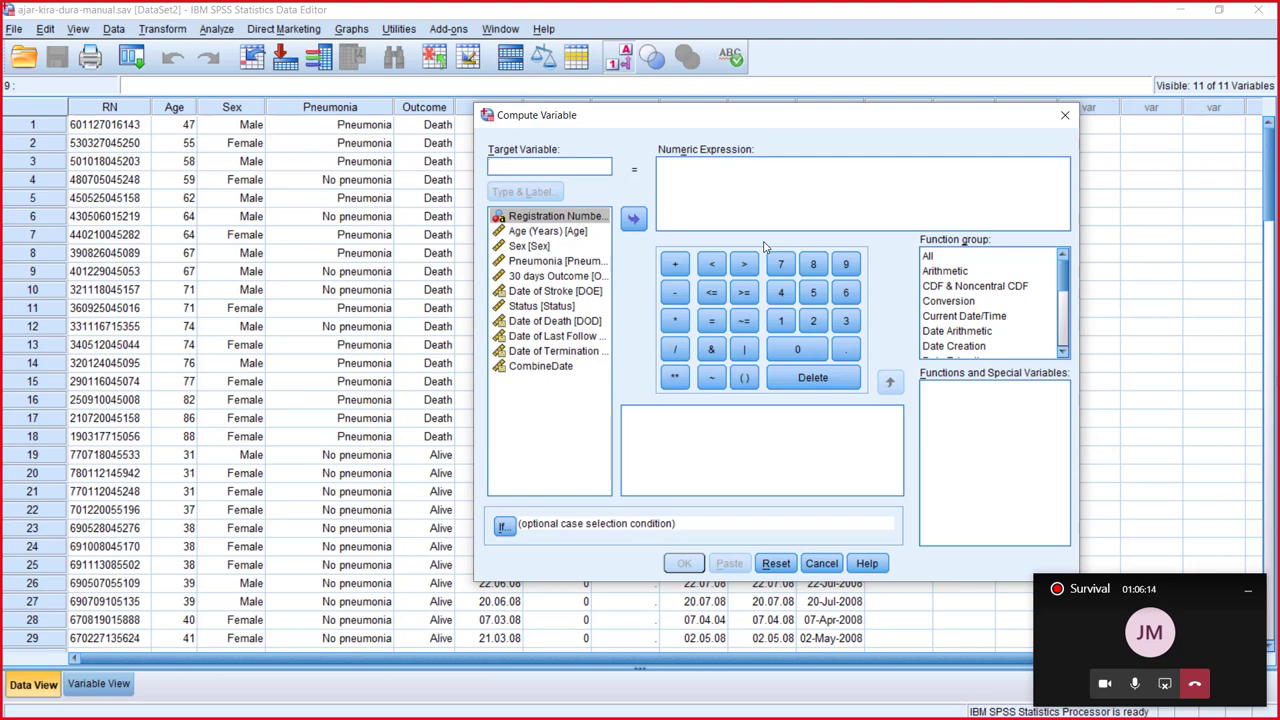
type("dur")
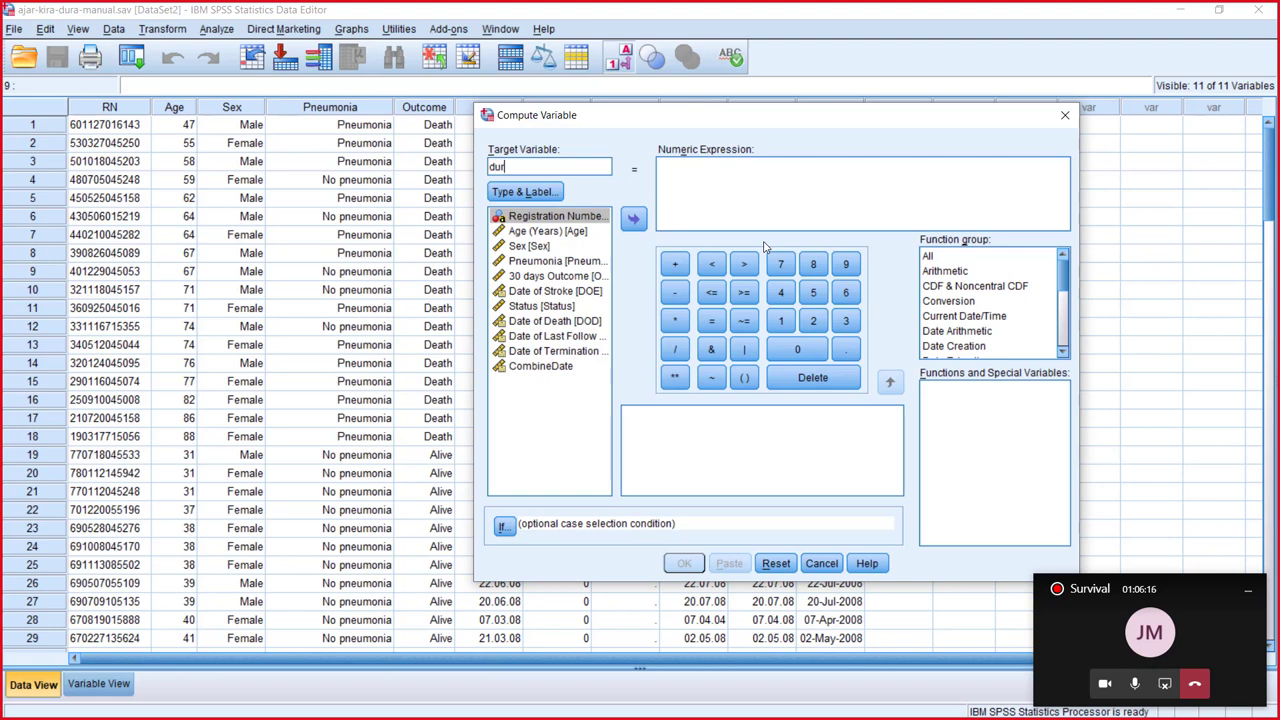
type("adaylama")
Step: Compute duradaylama as DOT - DOE and return to the ajar-kira-dura-manual.sav dataset
left_click(556, 351)
left_click(633, 218)
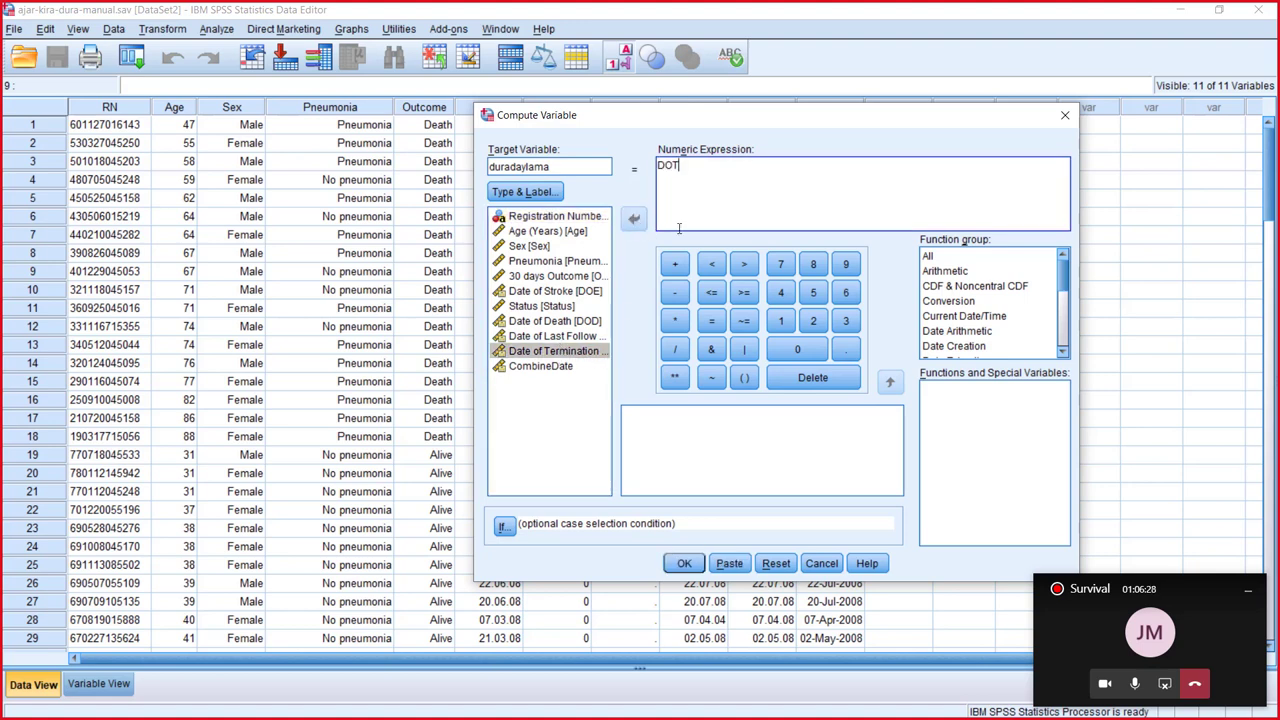
left_click(675, 293)
left_click(572, 292)
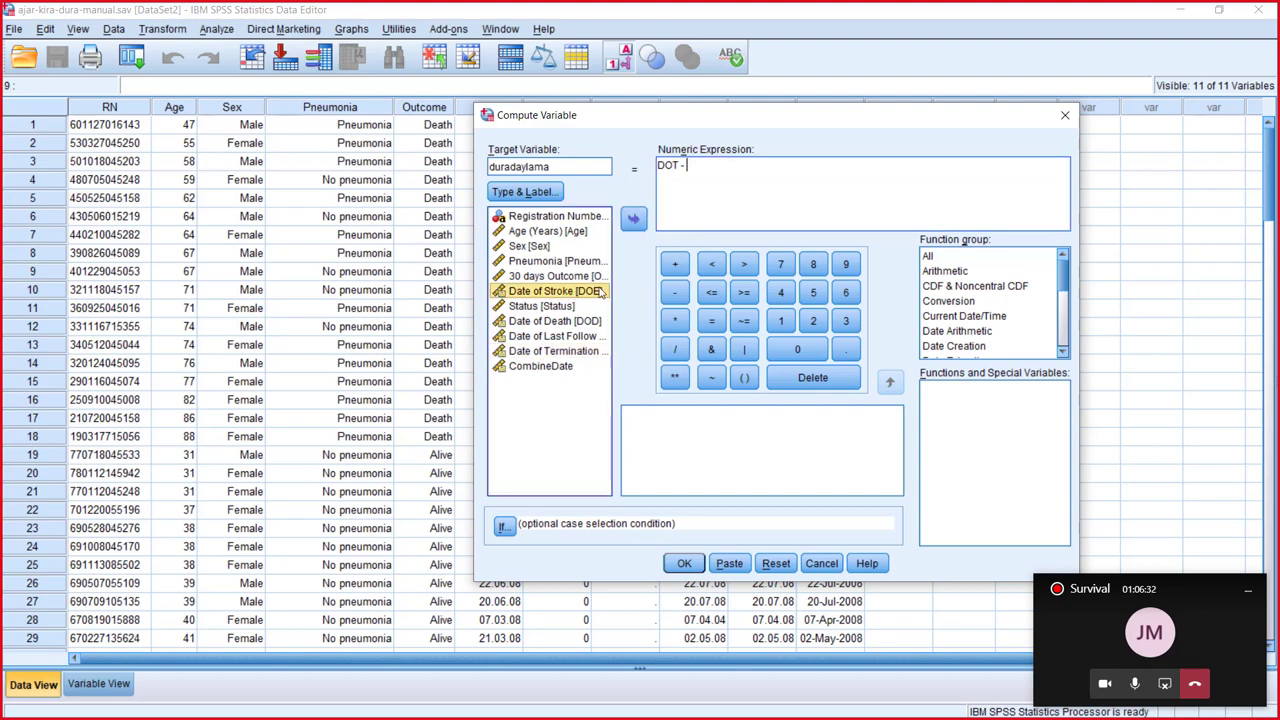
left_click(632, 220)
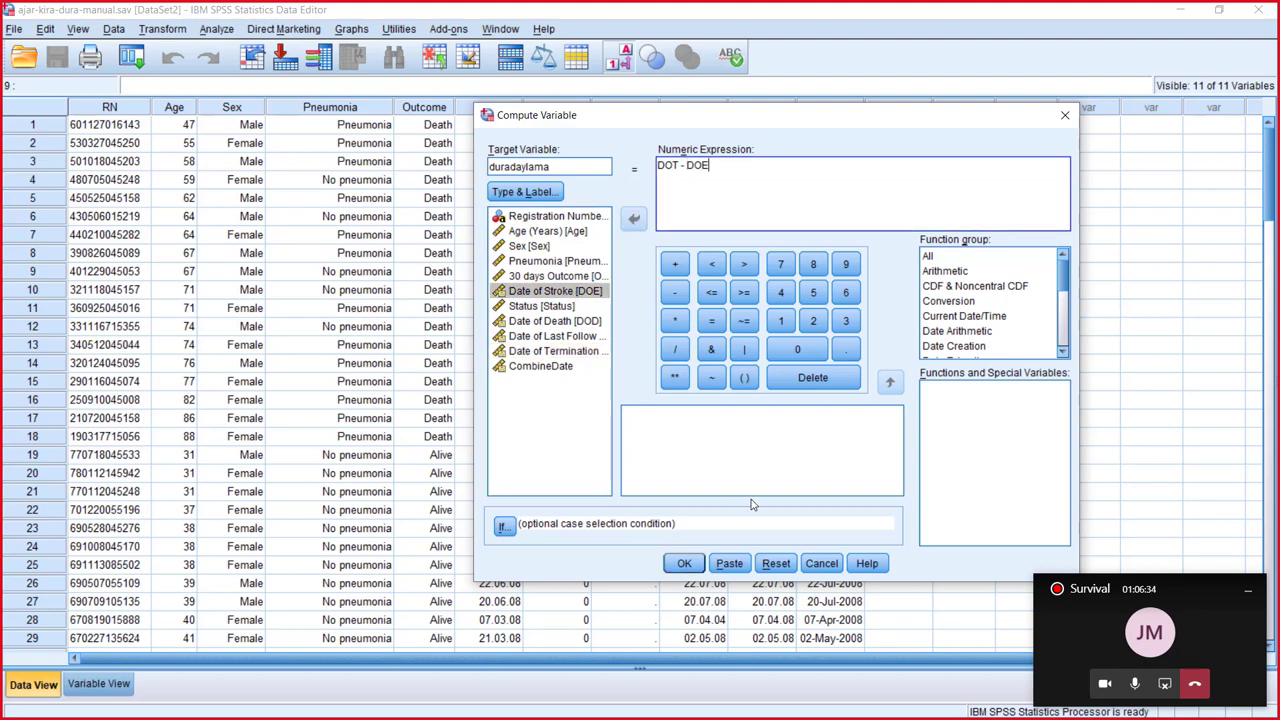
left_click(685, 564)
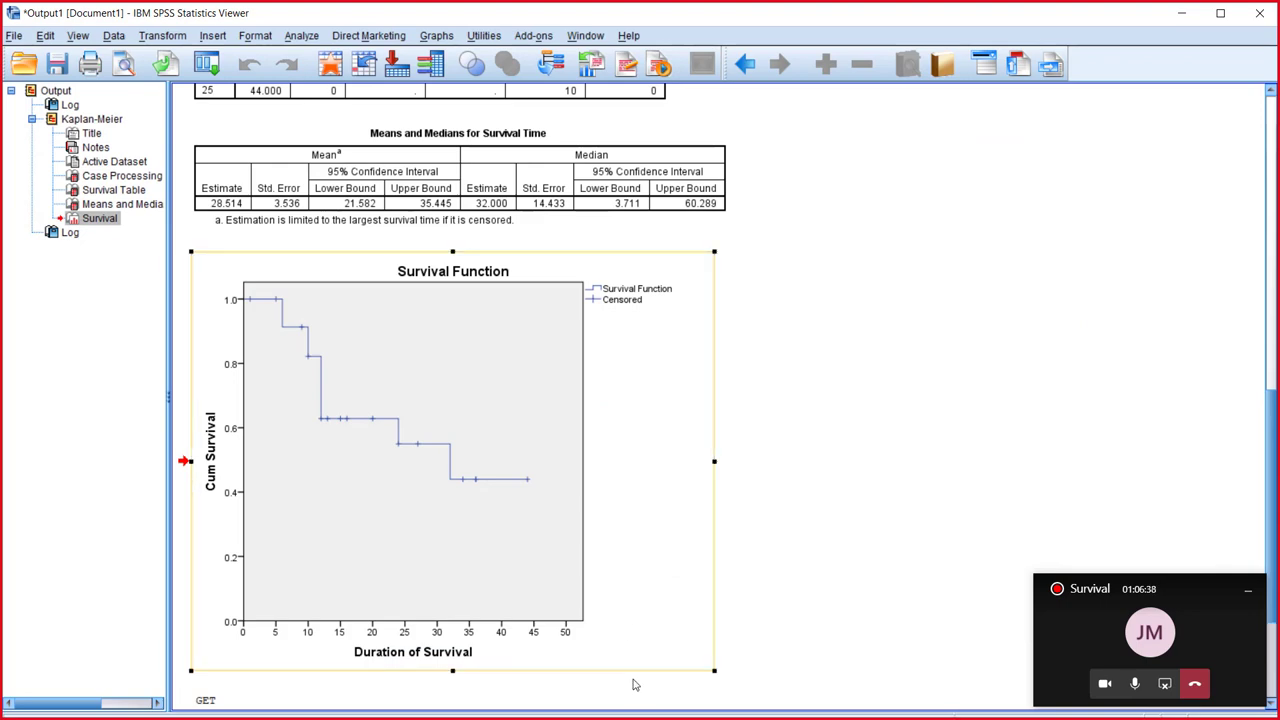
left_click(803, 702)
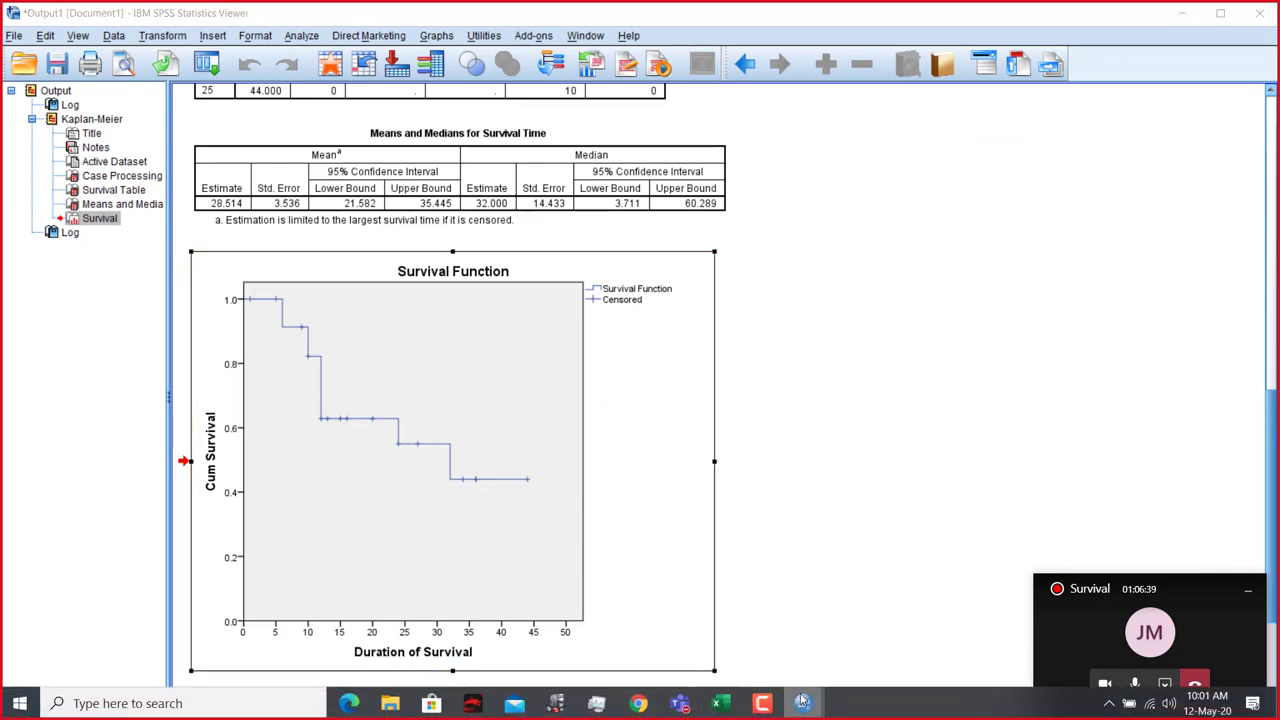
left_click(947, 637)
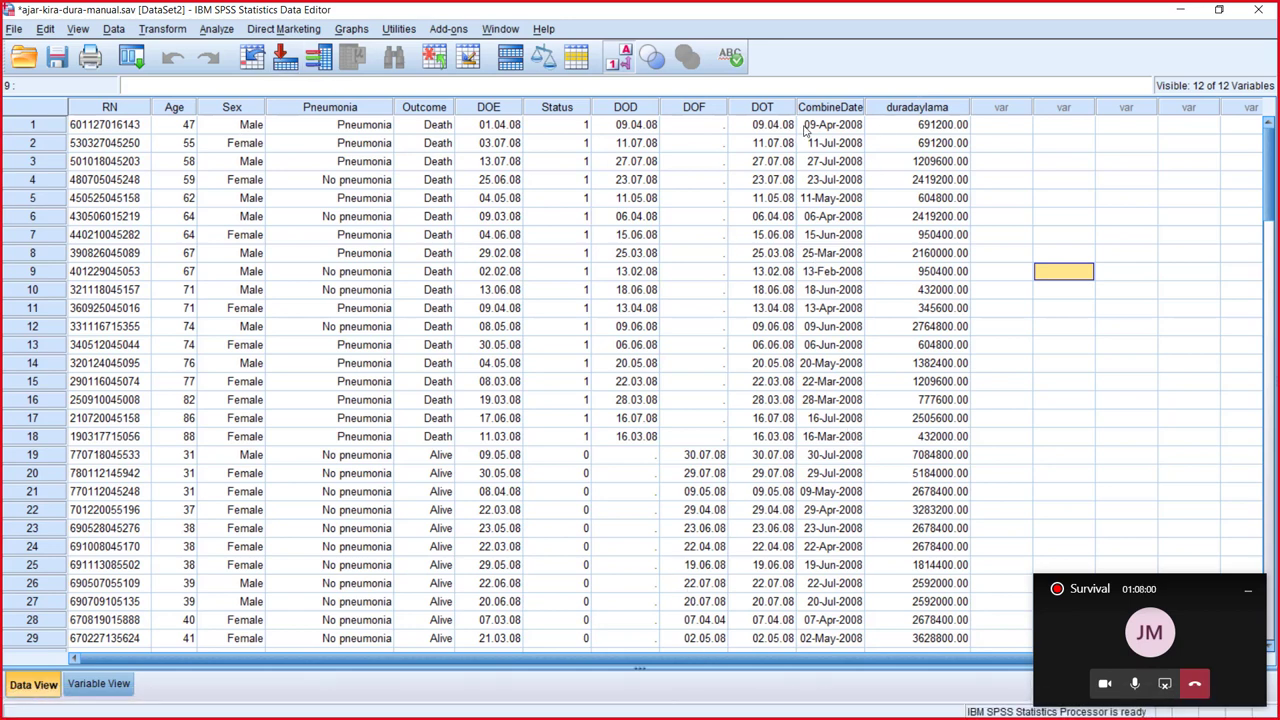
Step: Recompute the existing variable duradaylama in days as (DOT - DOE)/(60*60*24) and return to the ajar-kira-dura-manual.sav dataset
left_click(160, 33)
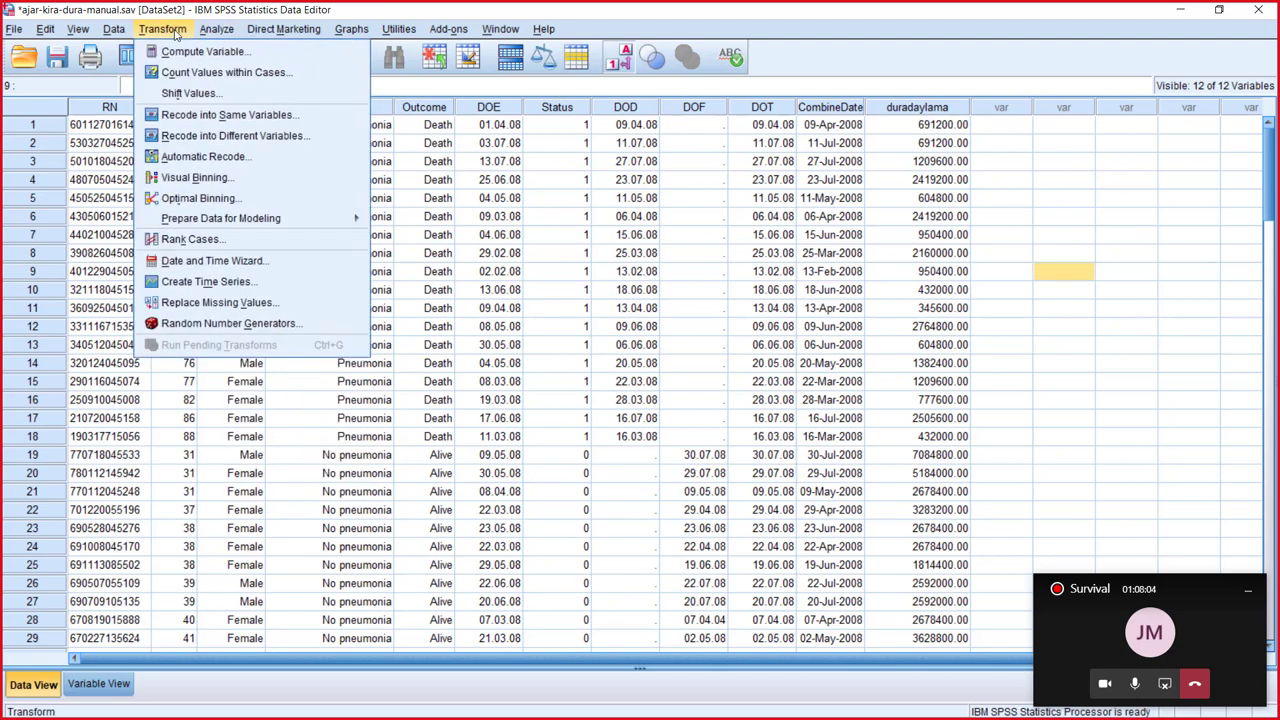
left_click(195, 51)
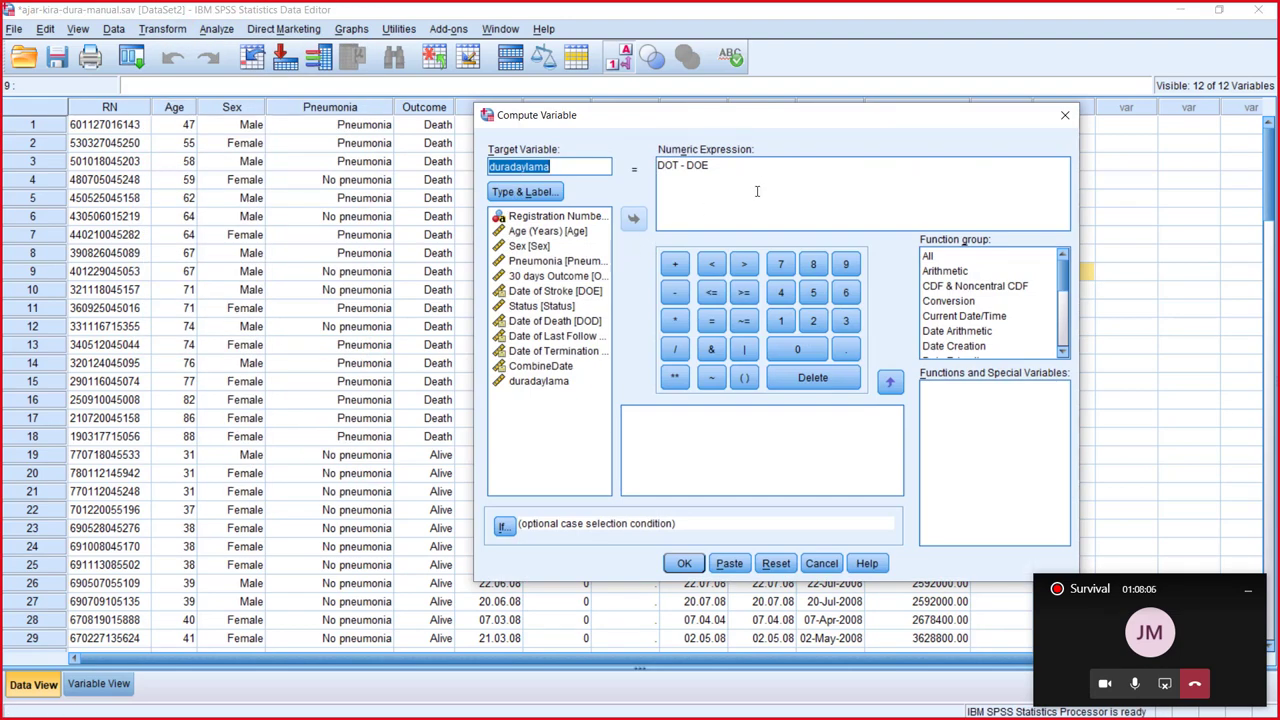
left_click(750, 168)
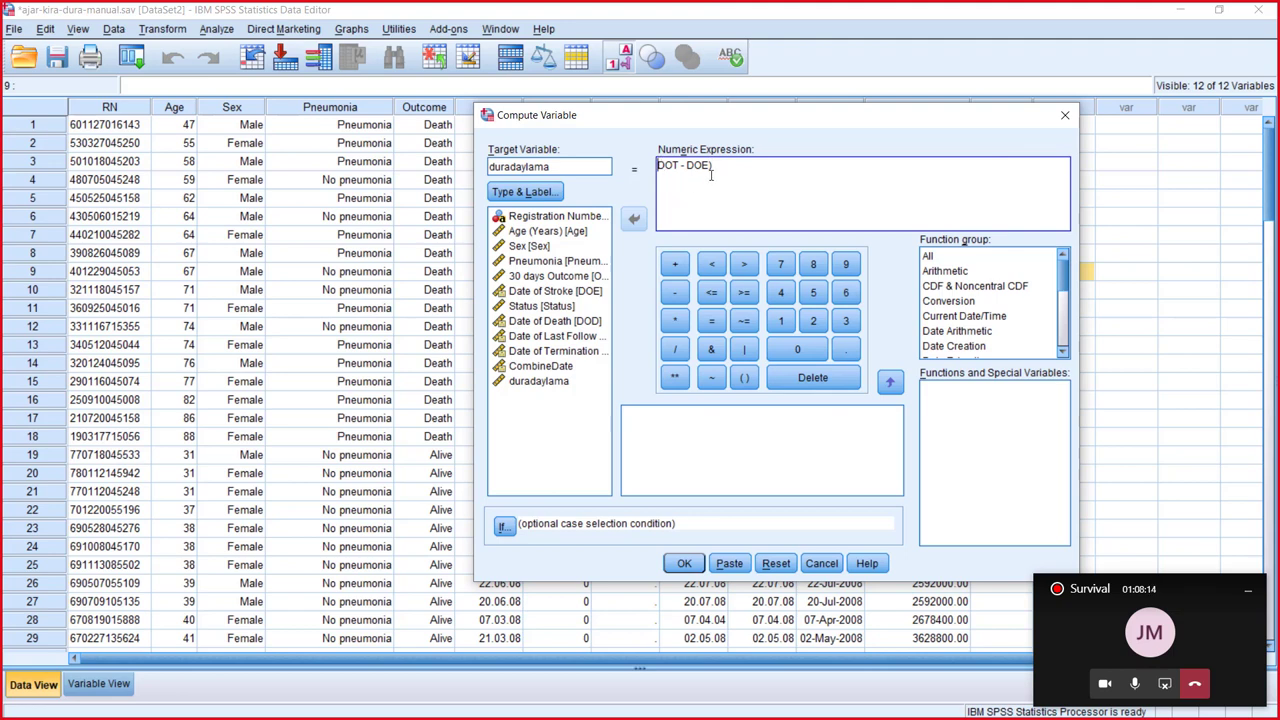
type("(")
type("/(60*60*24")
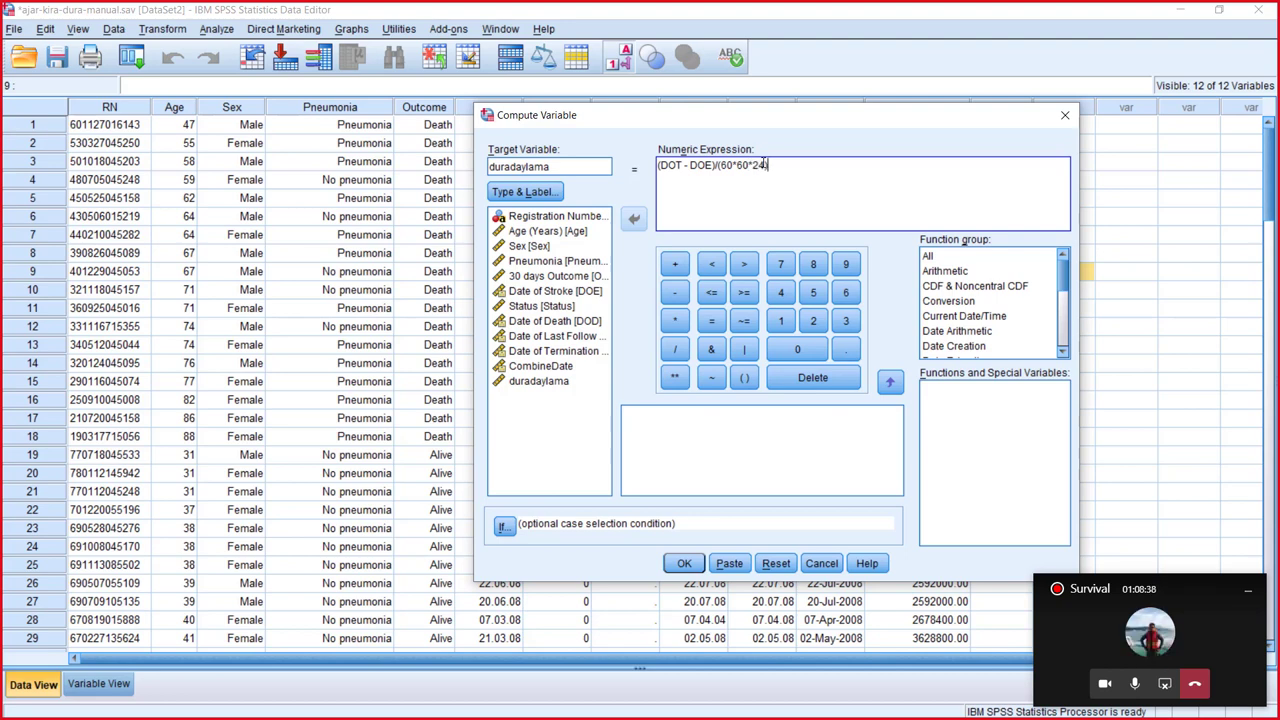
type(")")
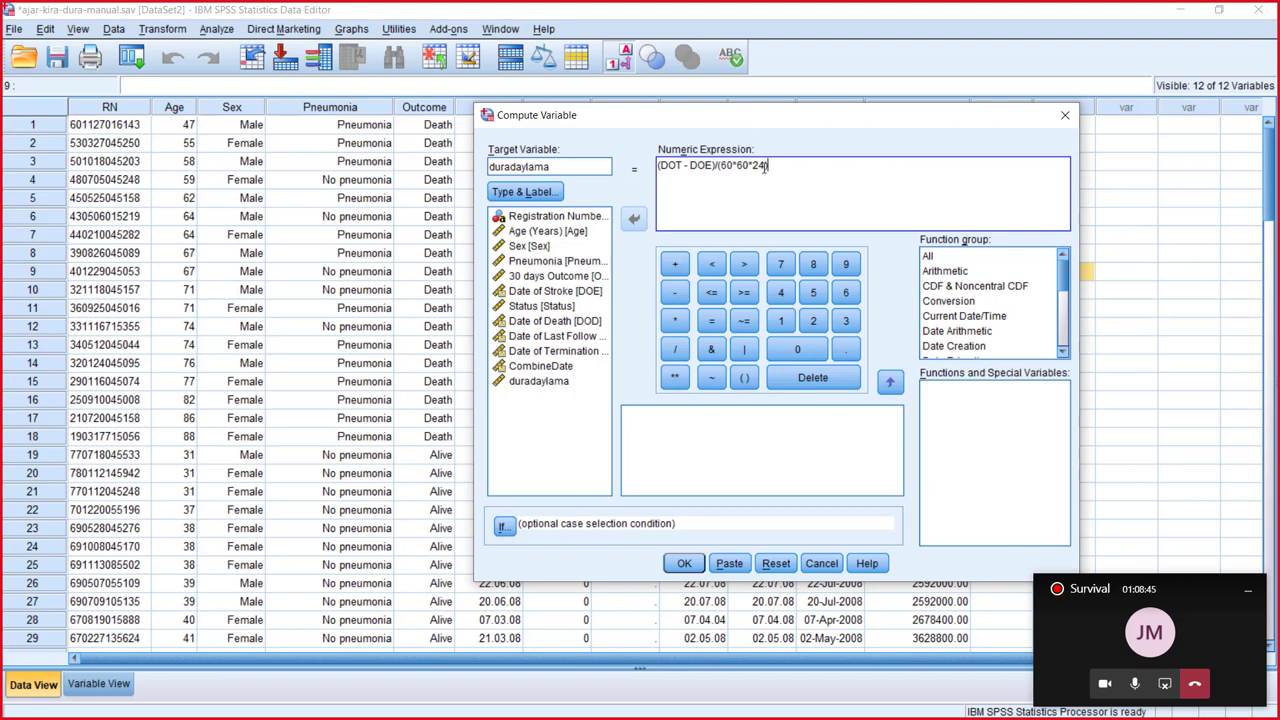
left_click(684, 565)
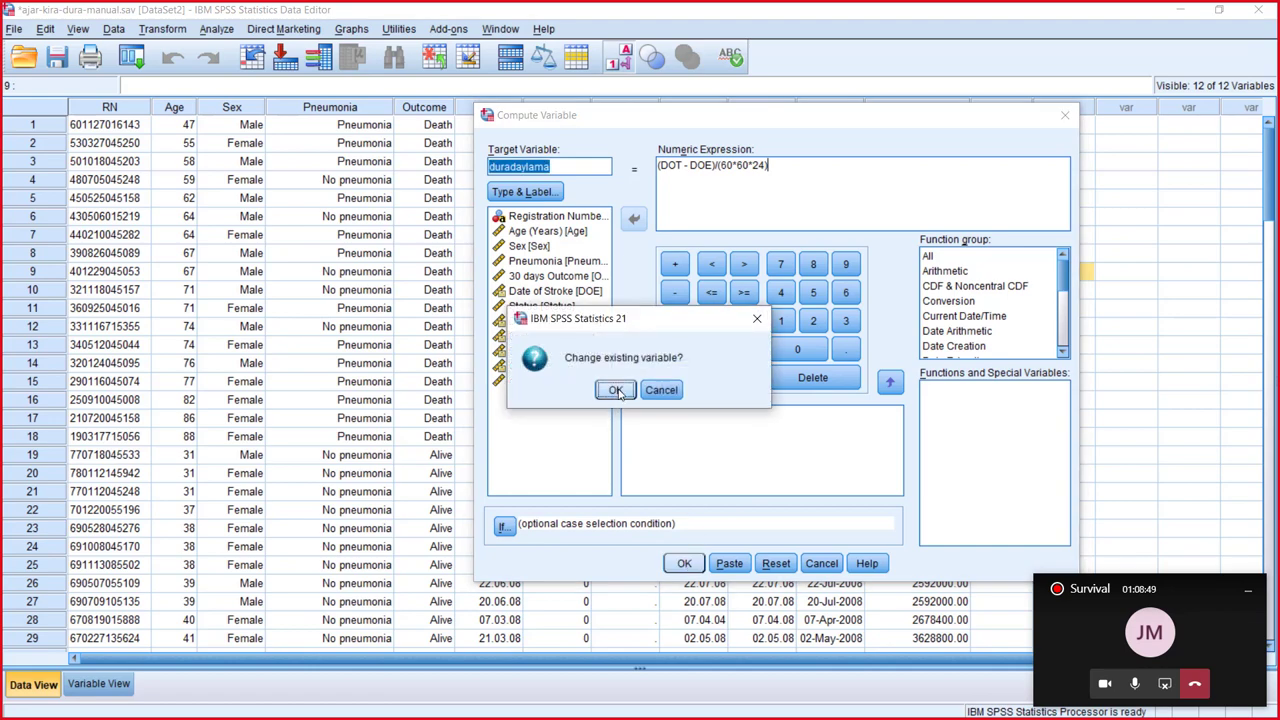
left_click(617, 390)
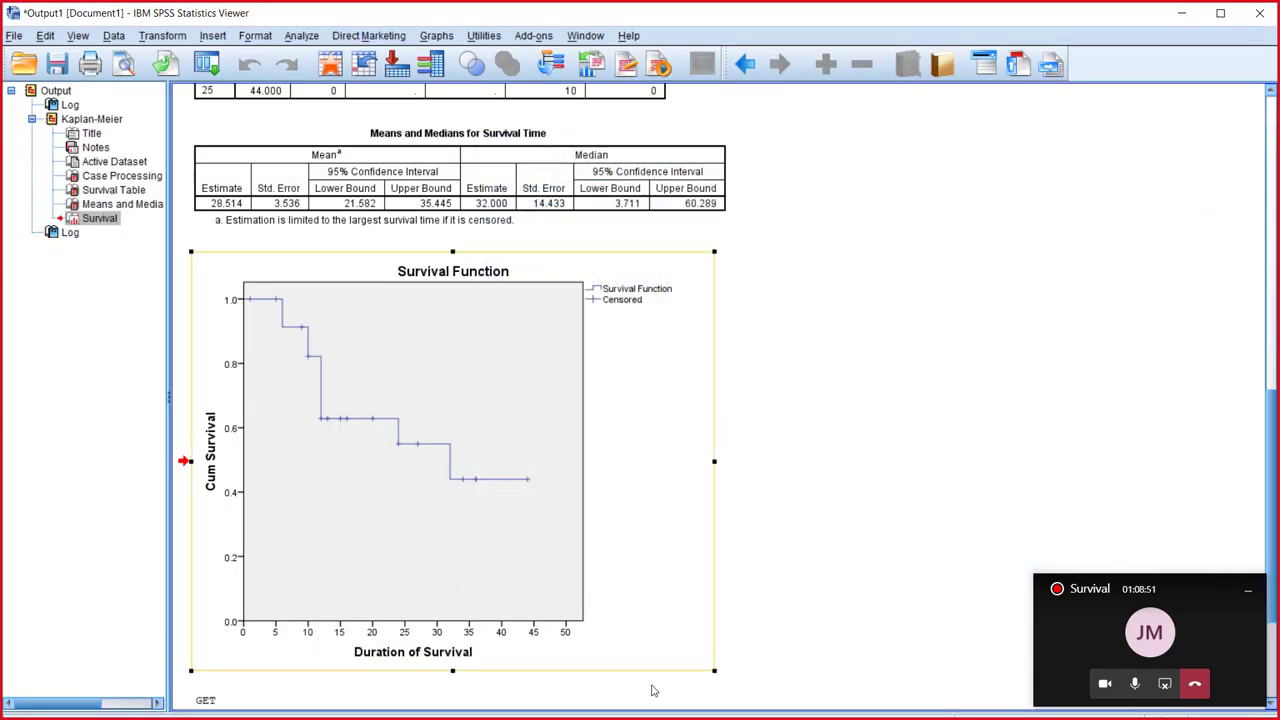
mouse_move(803, 703)
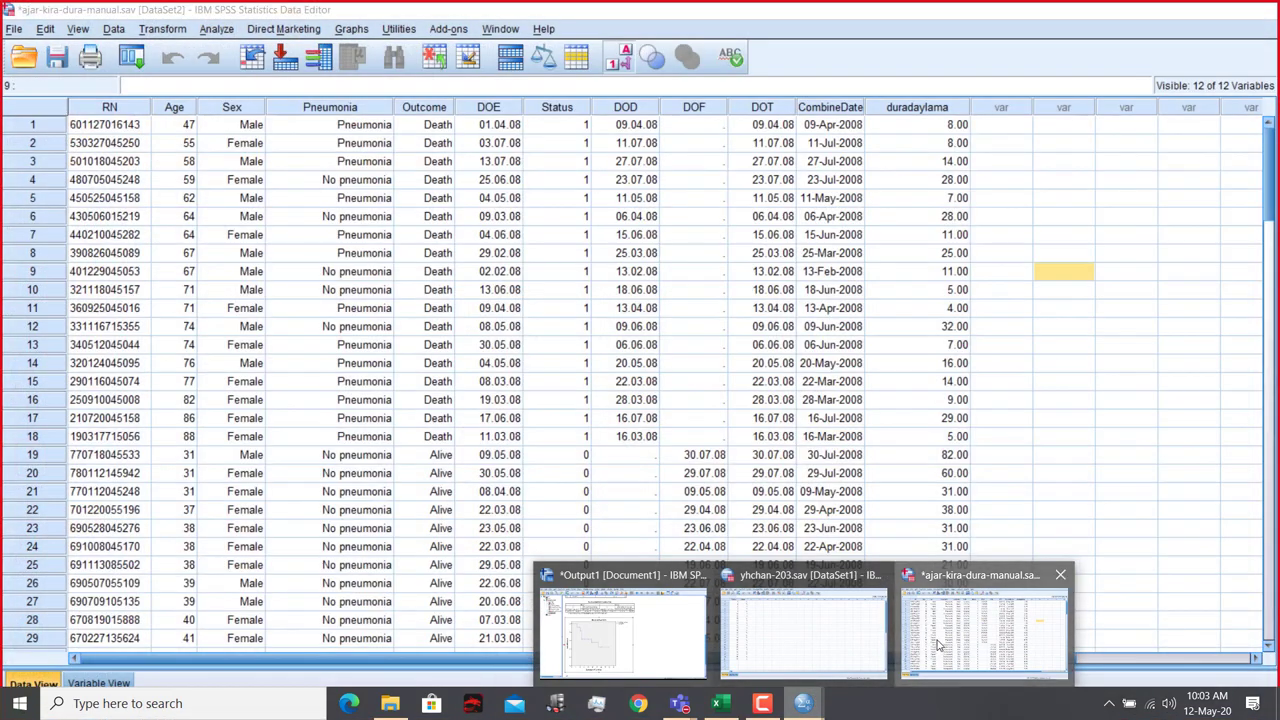
left_click(960, 630)
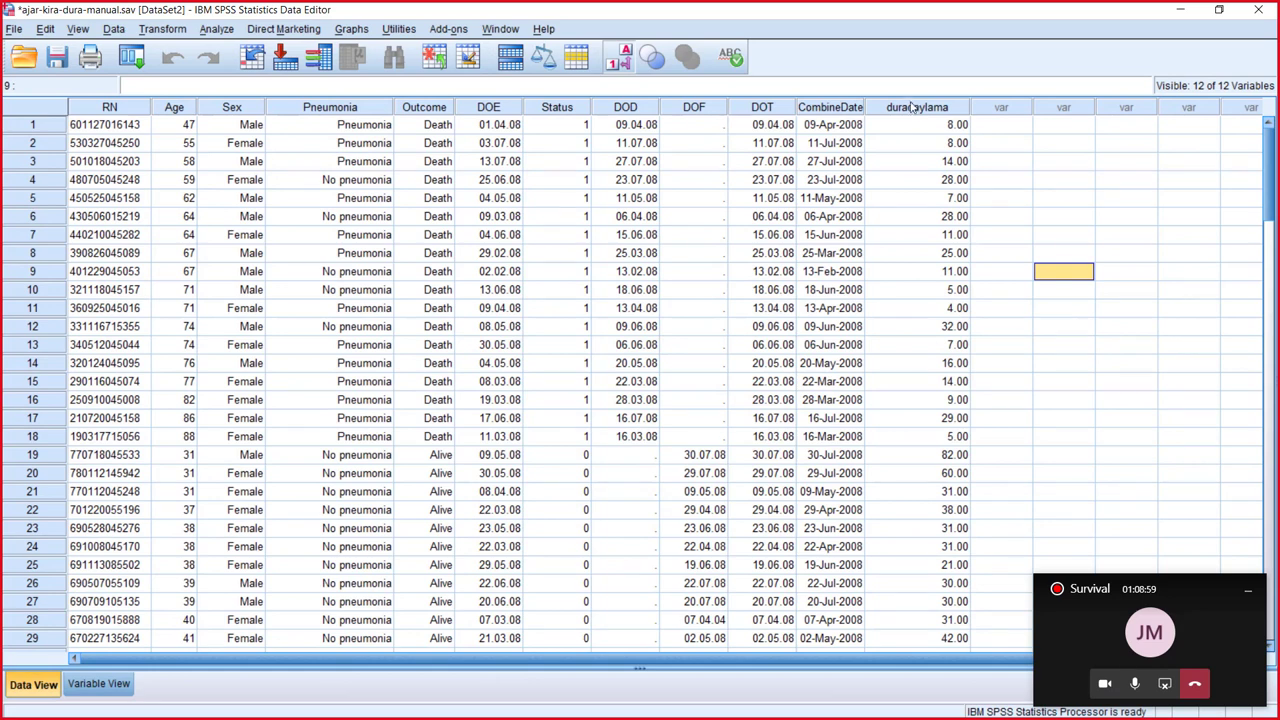
left_click(911, 110)
right_click(911, 112)
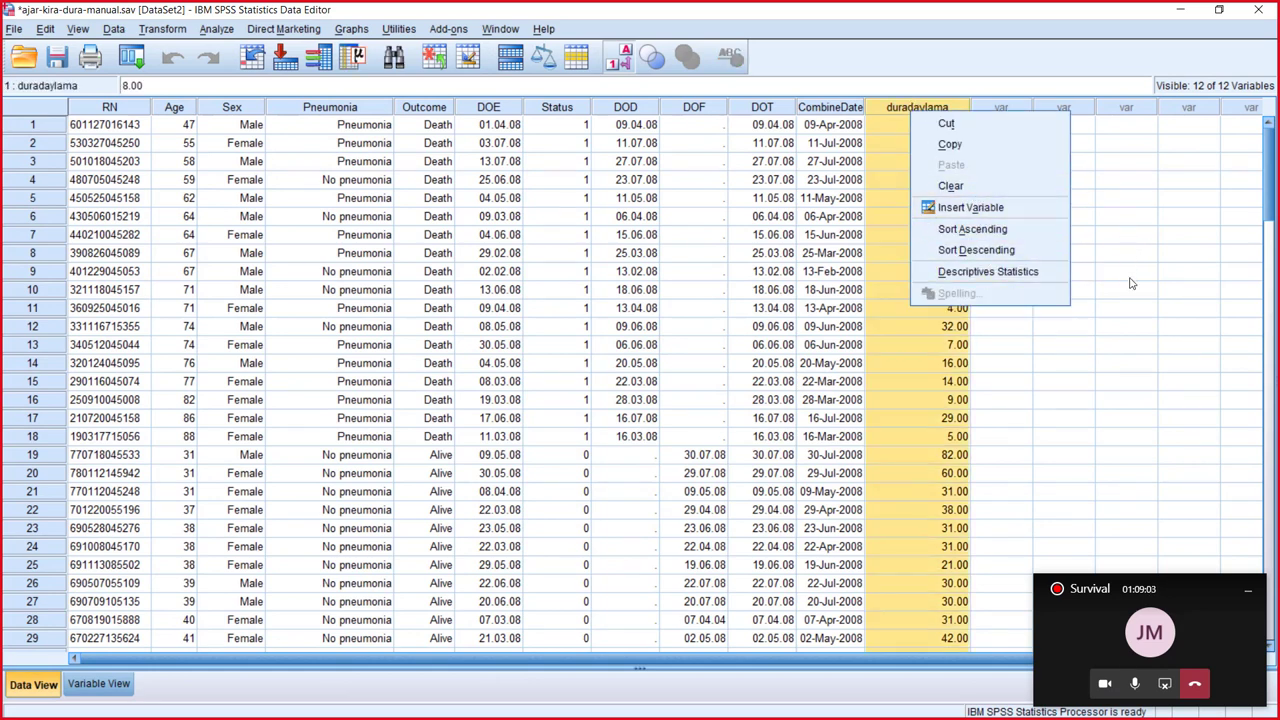
left_click(1085, 364)
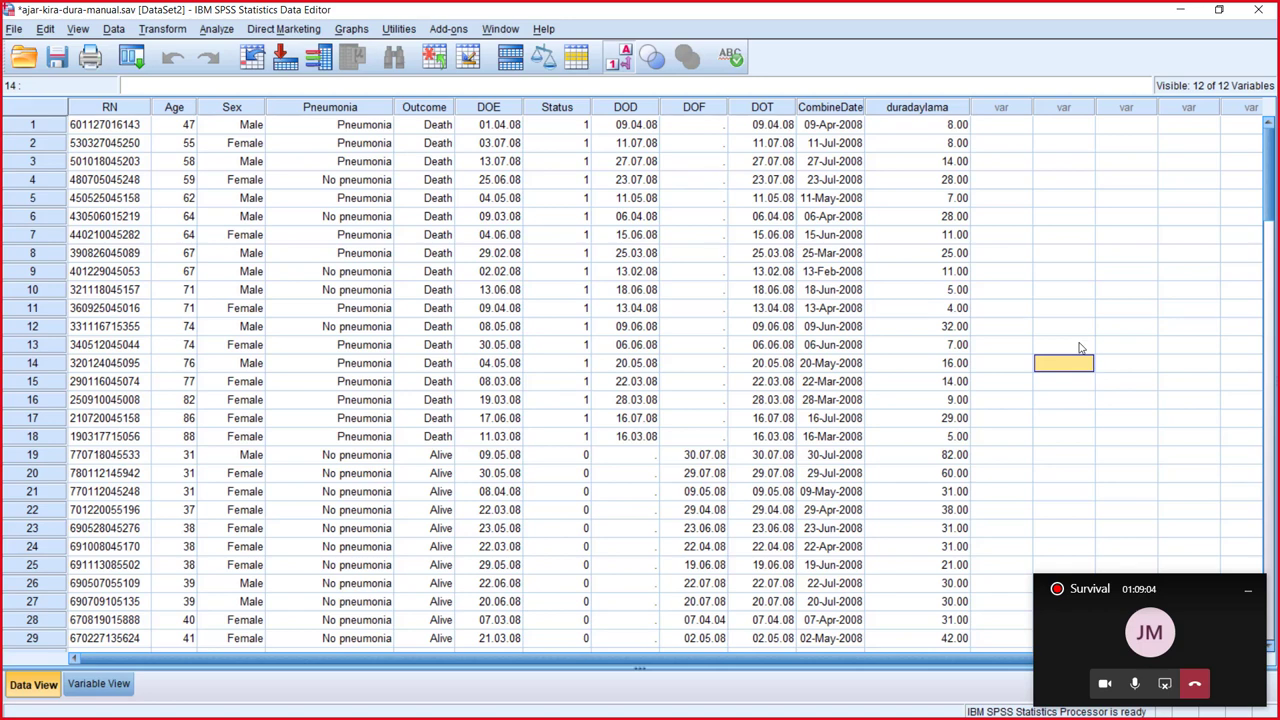
left_click(920, 110)
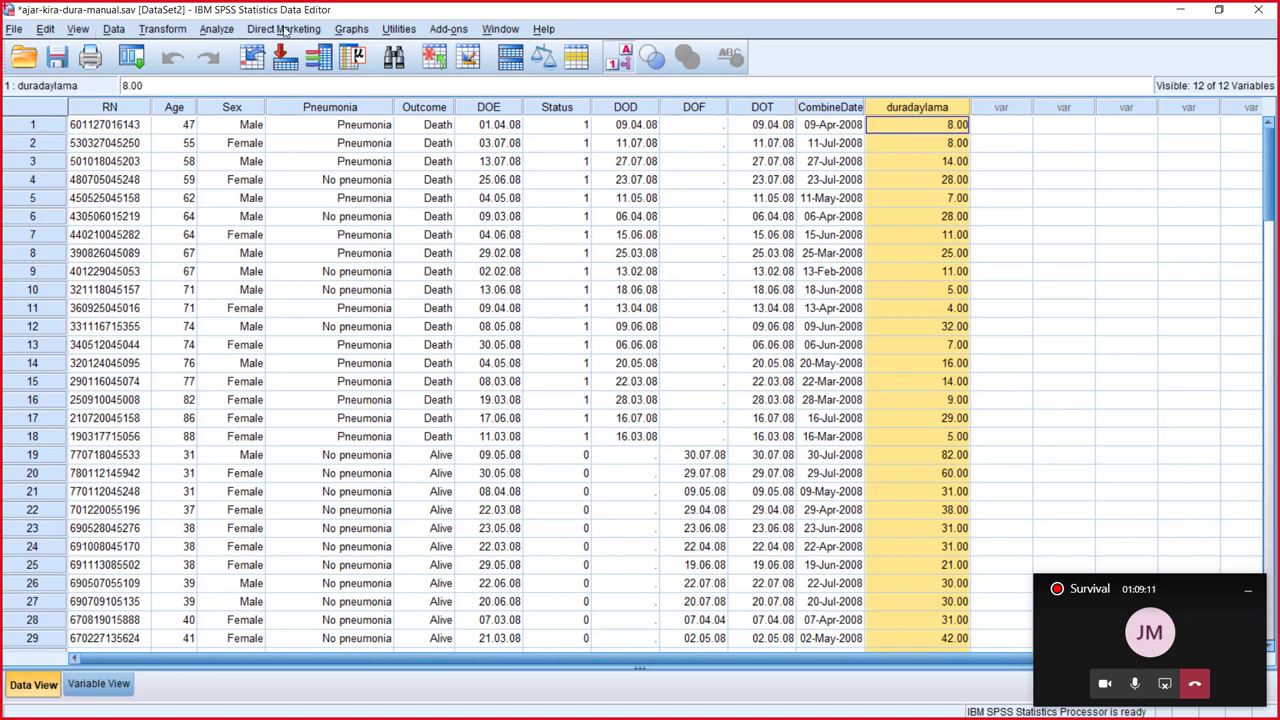
left_click(498, 30)
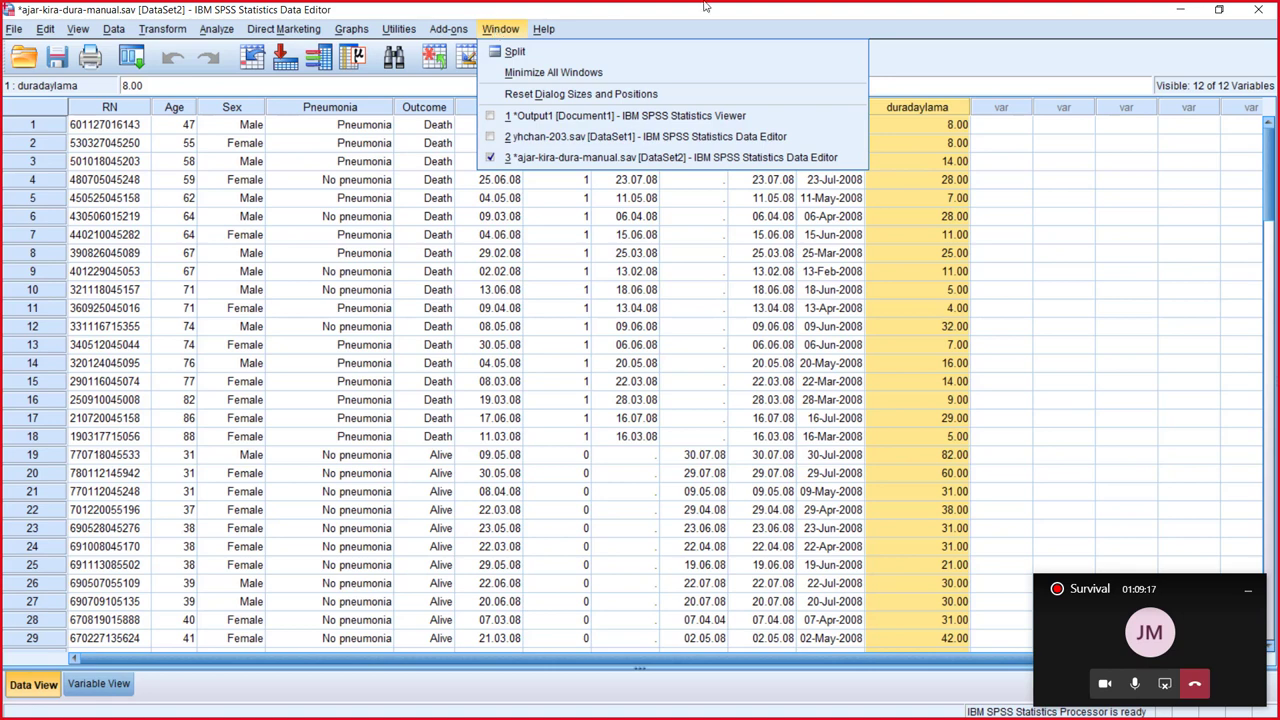
left_click(845, 6)
Step: Set the decimals of duradaylama to 0 and narrow its column in the case data
left_click(118, 684)
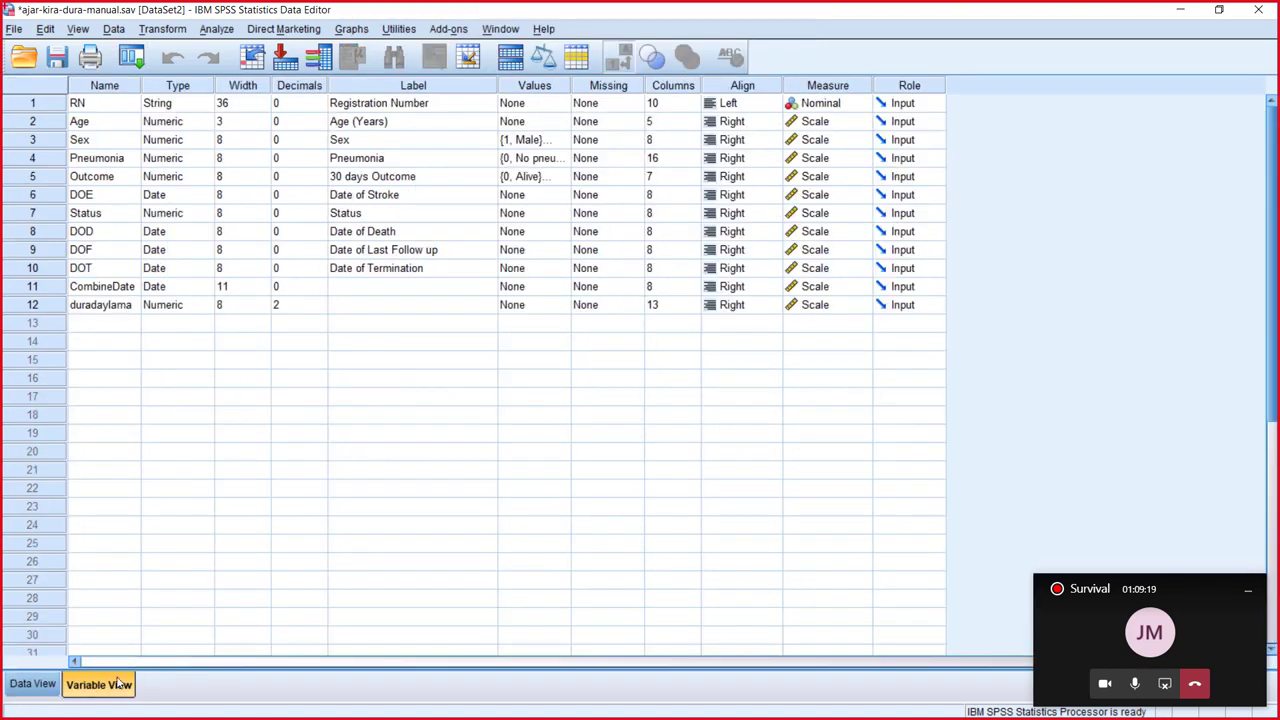
left_click(290, 312)
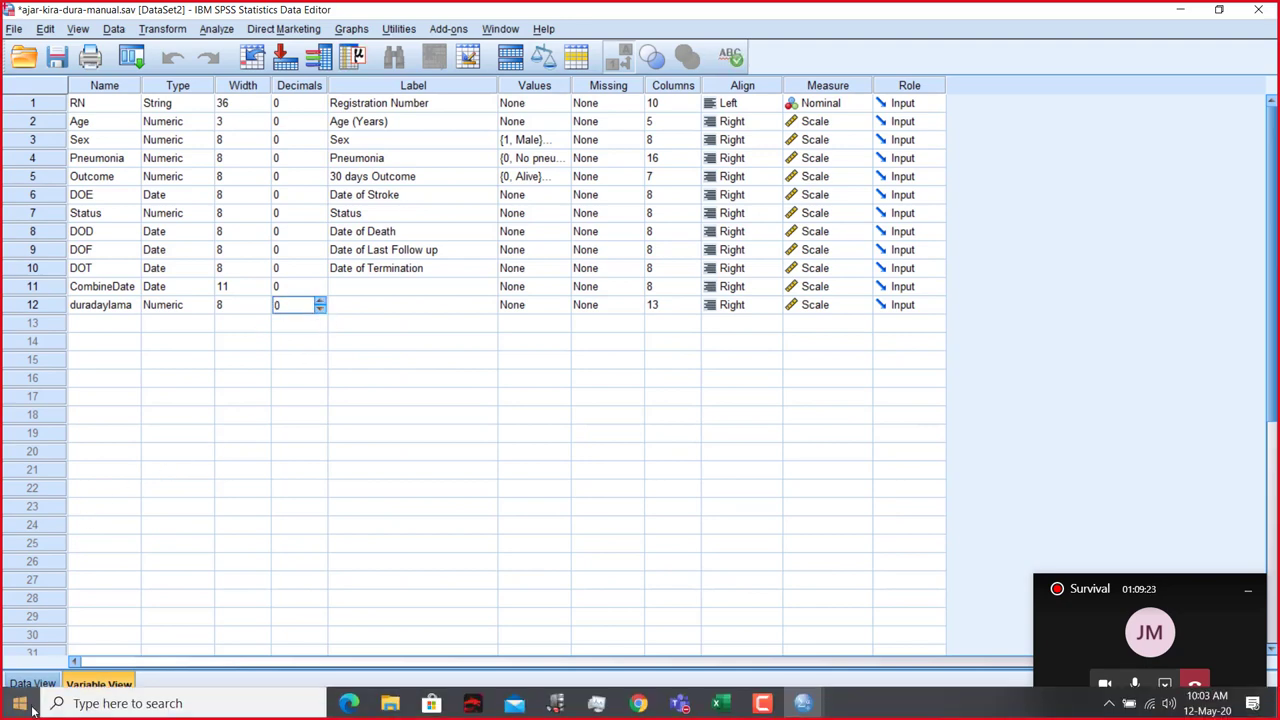
left_click(33, 684)
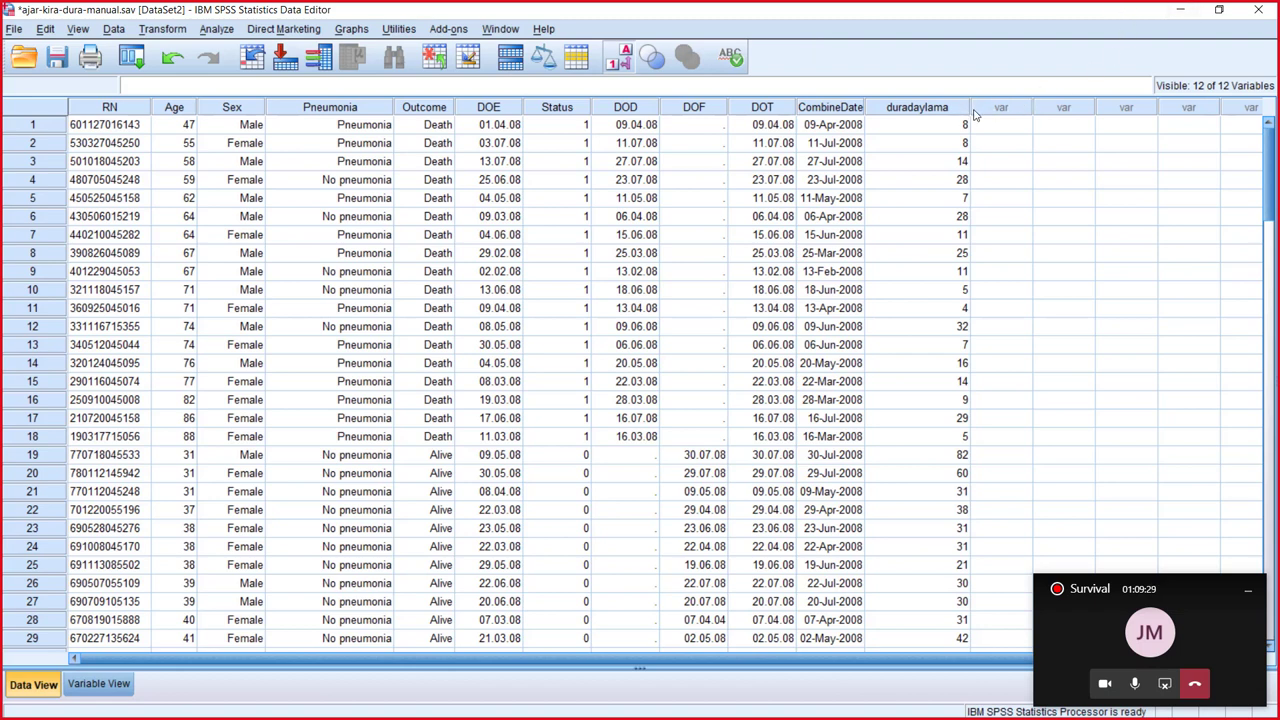
left_click_drag(975, 115, 940, 115)
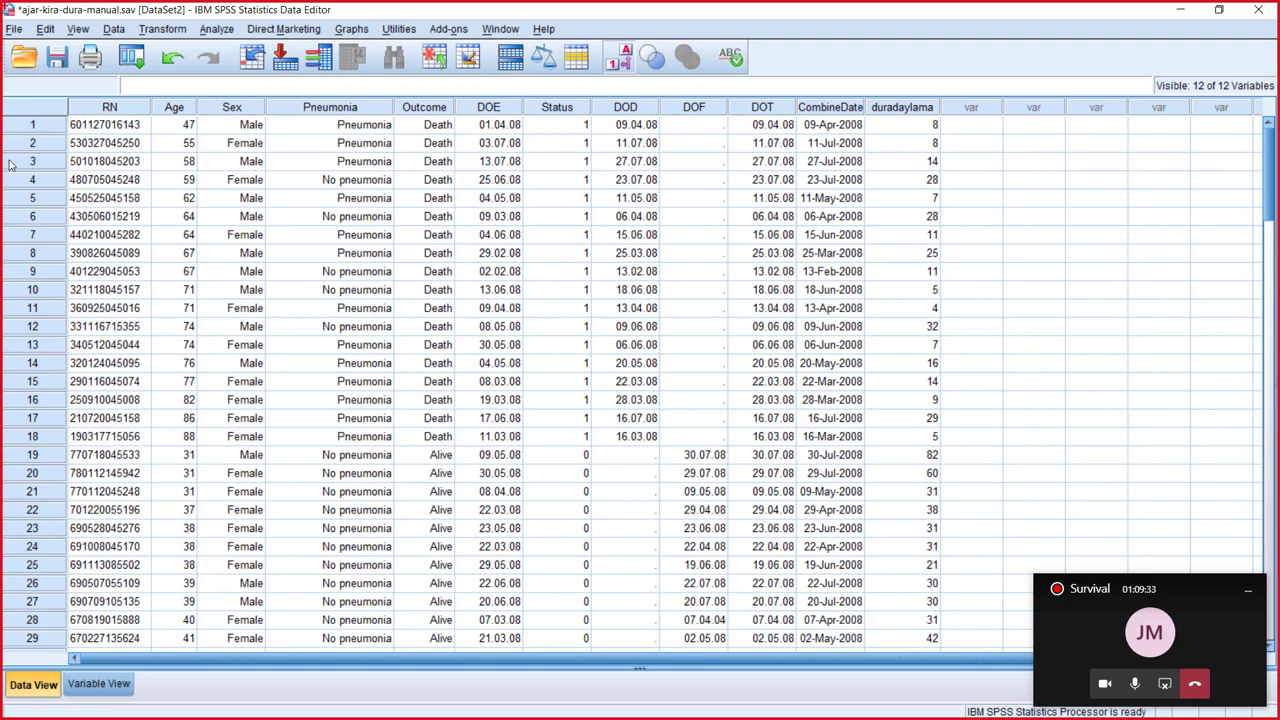
Step: Start another Compute Variable with the target variable duradaybaru and clear the previous numeric expression
left_click(114, 29)
mouse_move(162, 29)
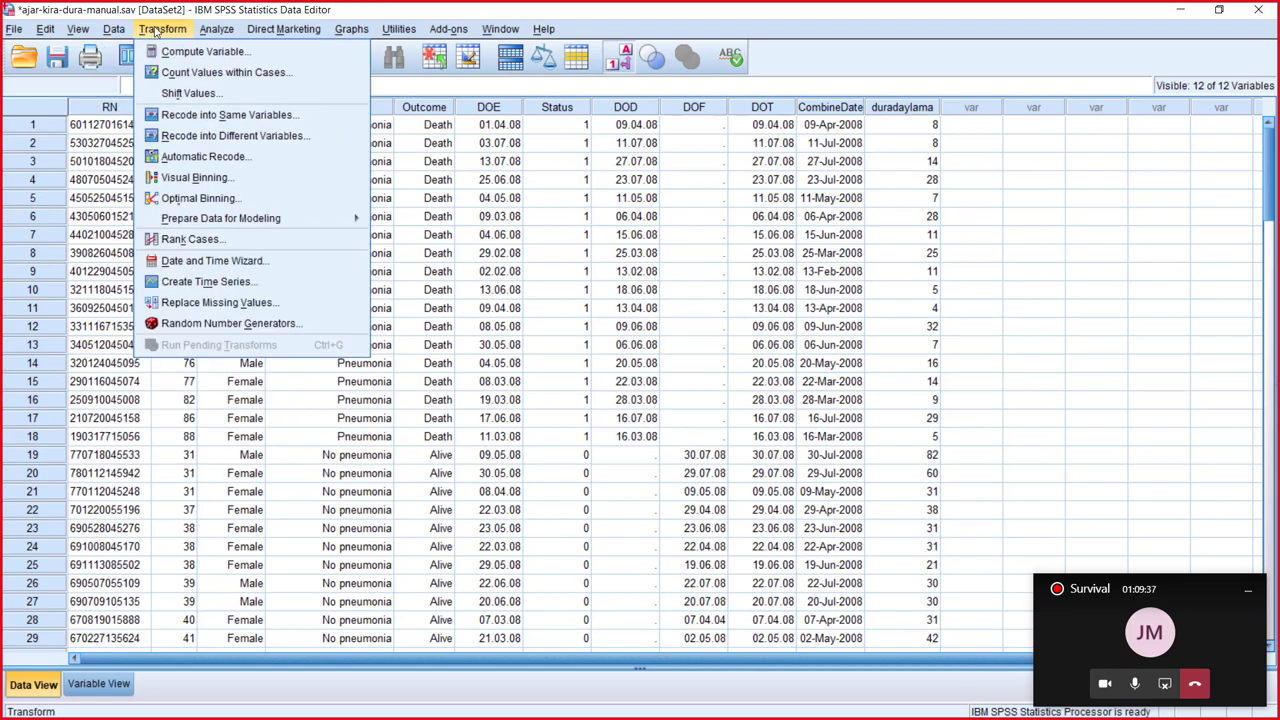
left_click(181, 56)
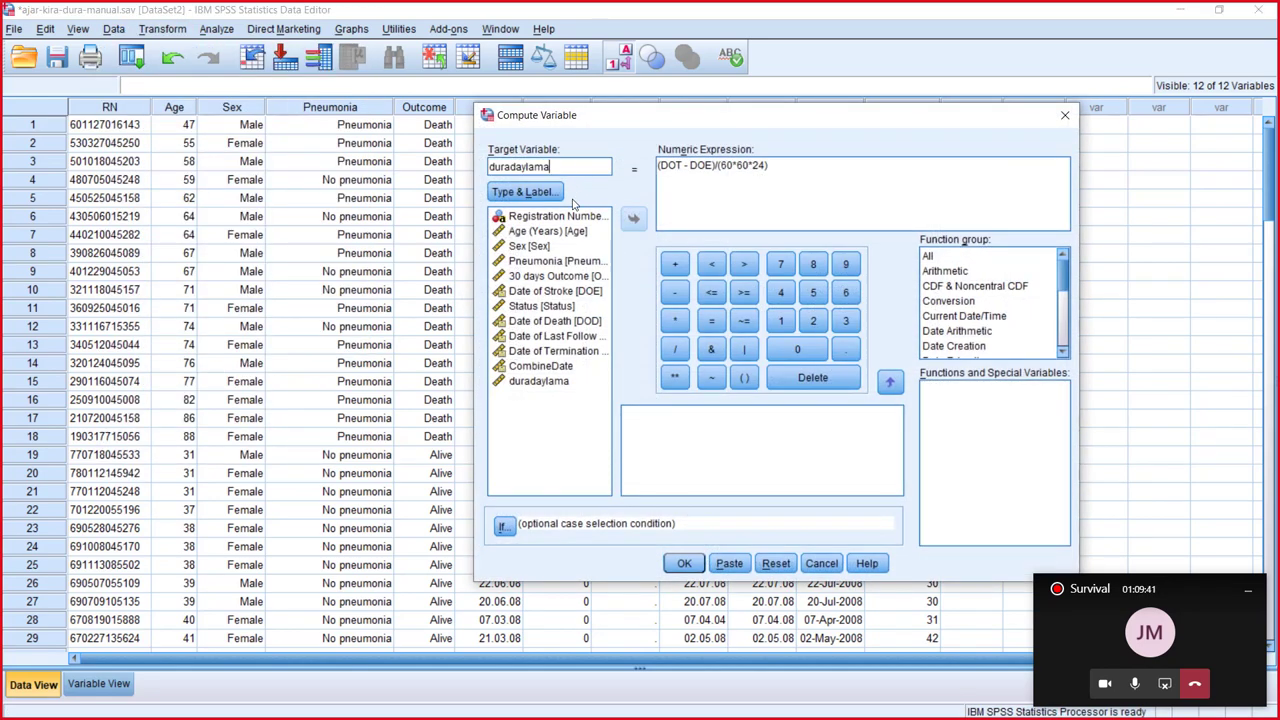
key("BackSpace")
key("BackSpace")
type("baru")
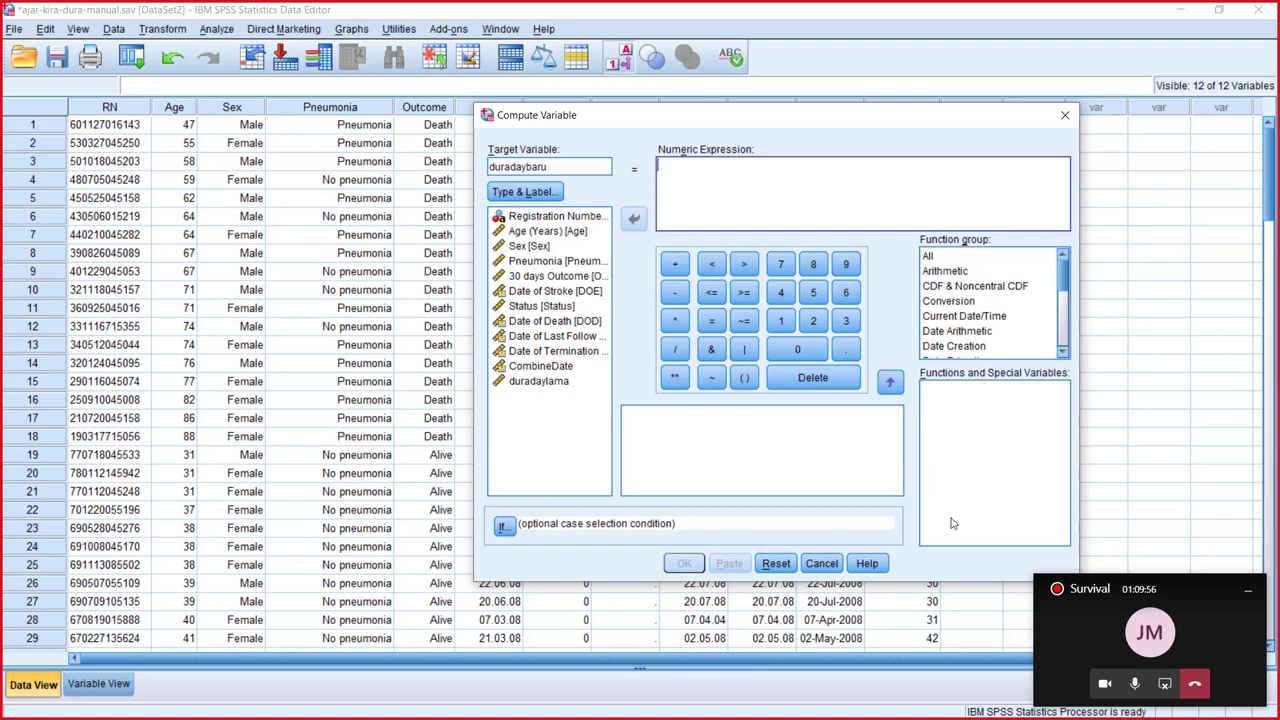
Step: Read the description of the Date Arithmetic function Datediff and insert DATEDIFF(?,?,?) into the numeric expression
left_click(968, 333)
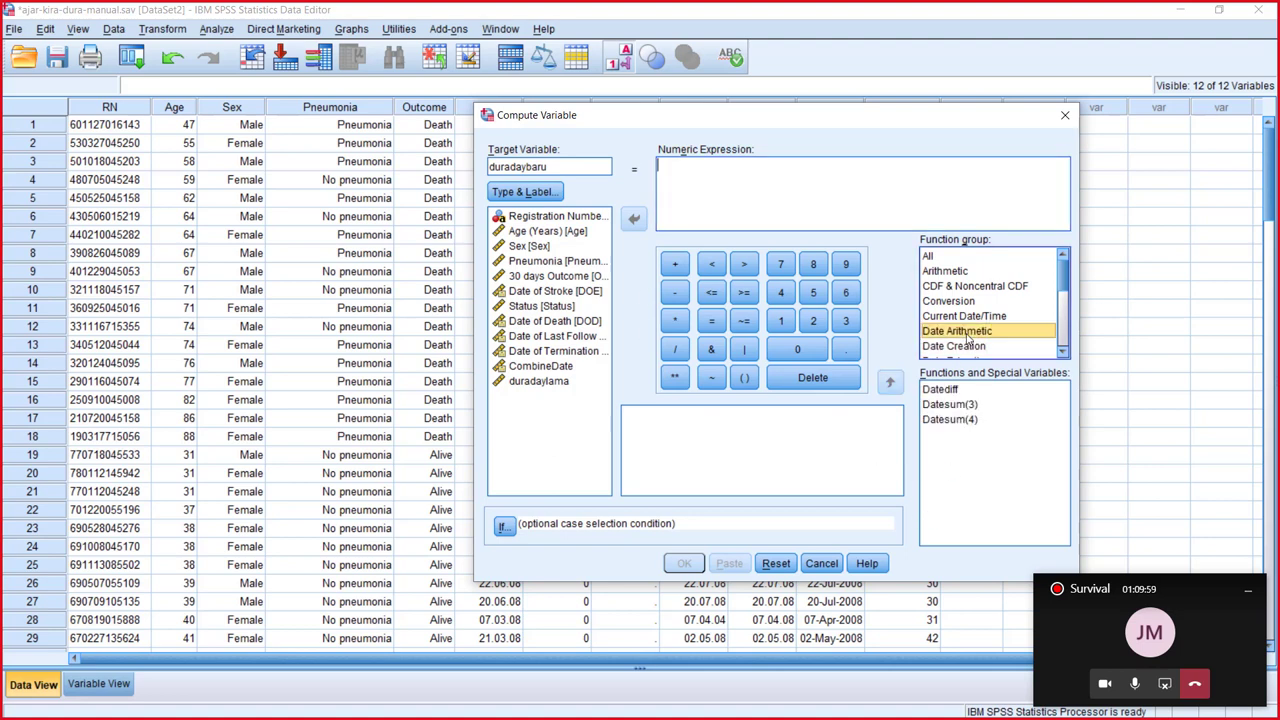
left_click(940, 393)
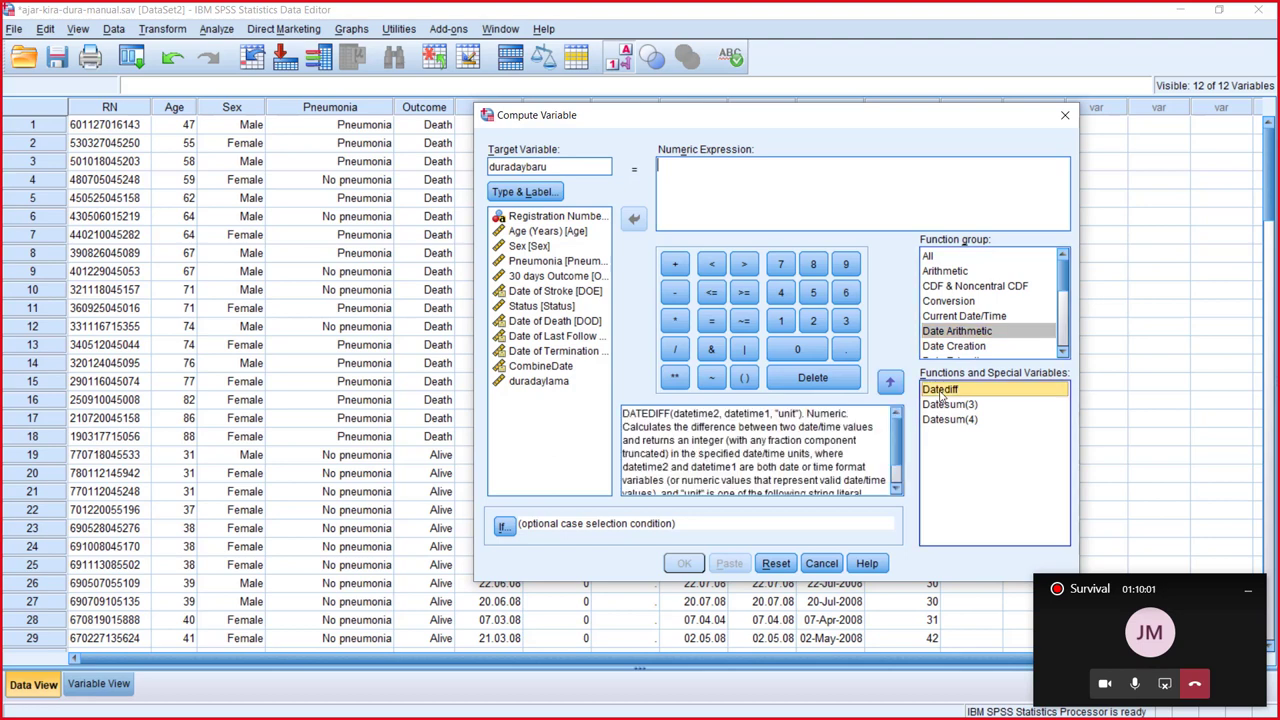
scroll(896, 455, "down", 2)
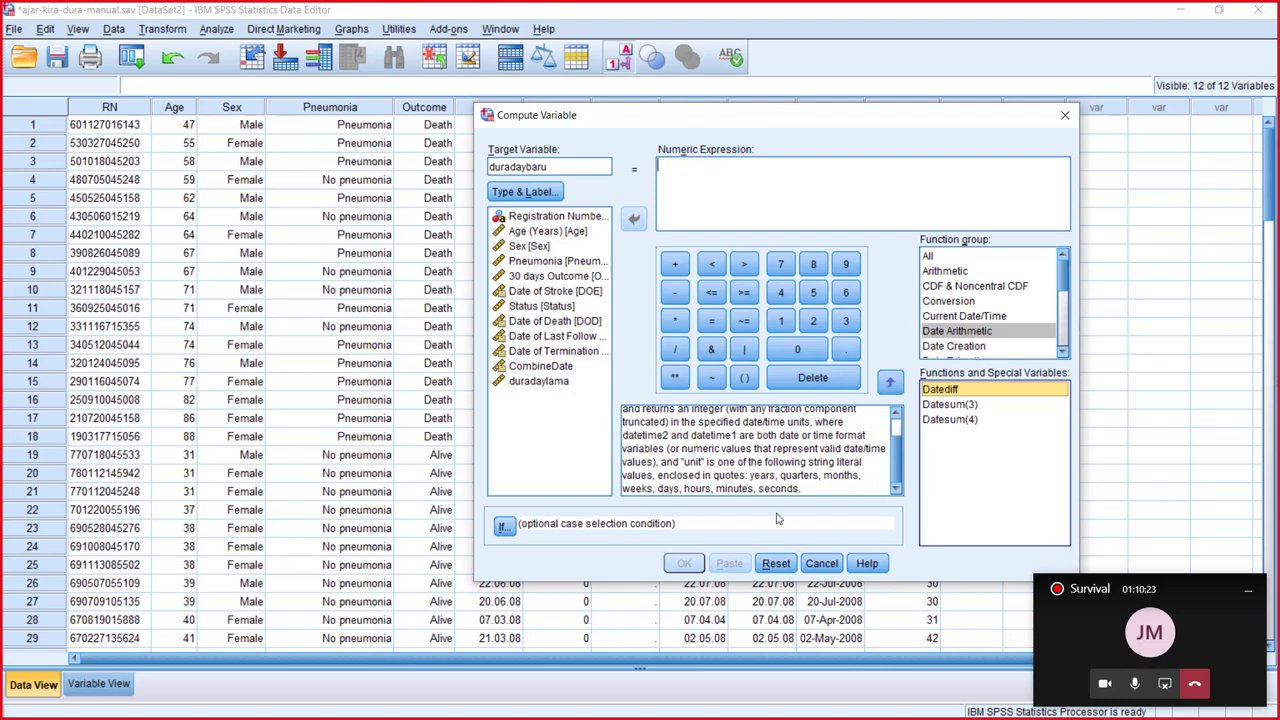
double_click(990, 396)
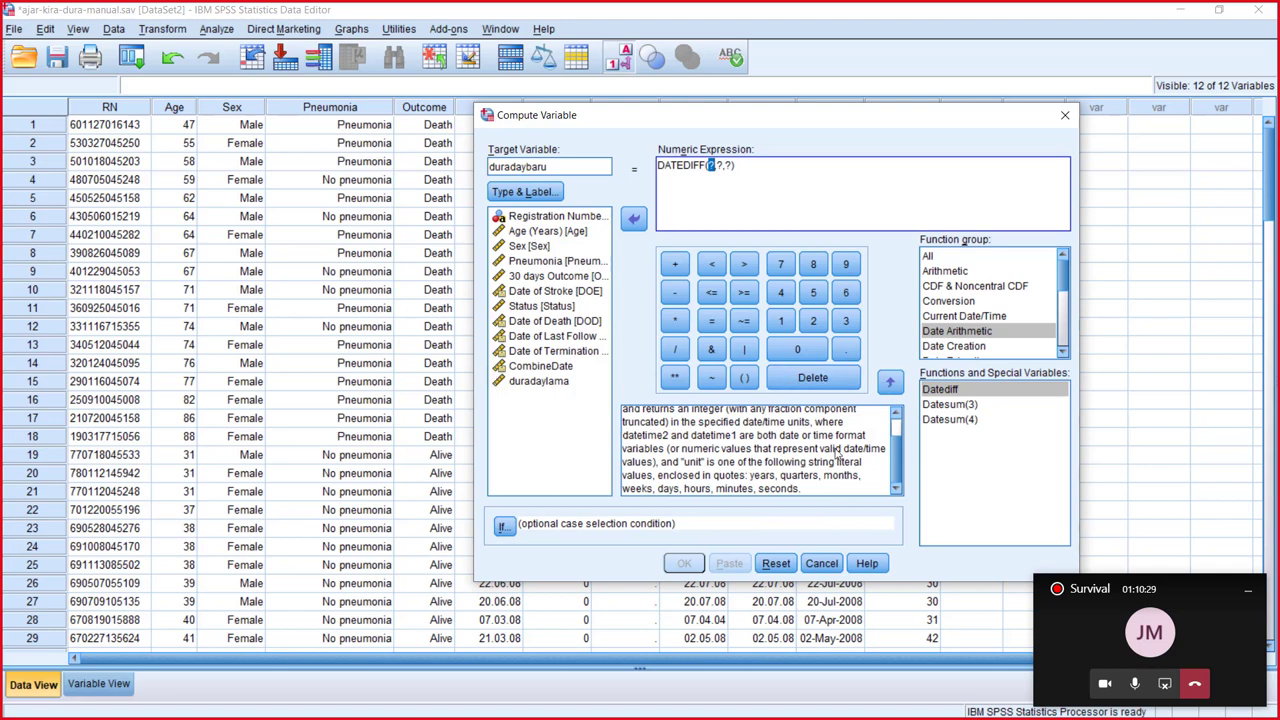
left_click_drag(897, 454, 903, 428)
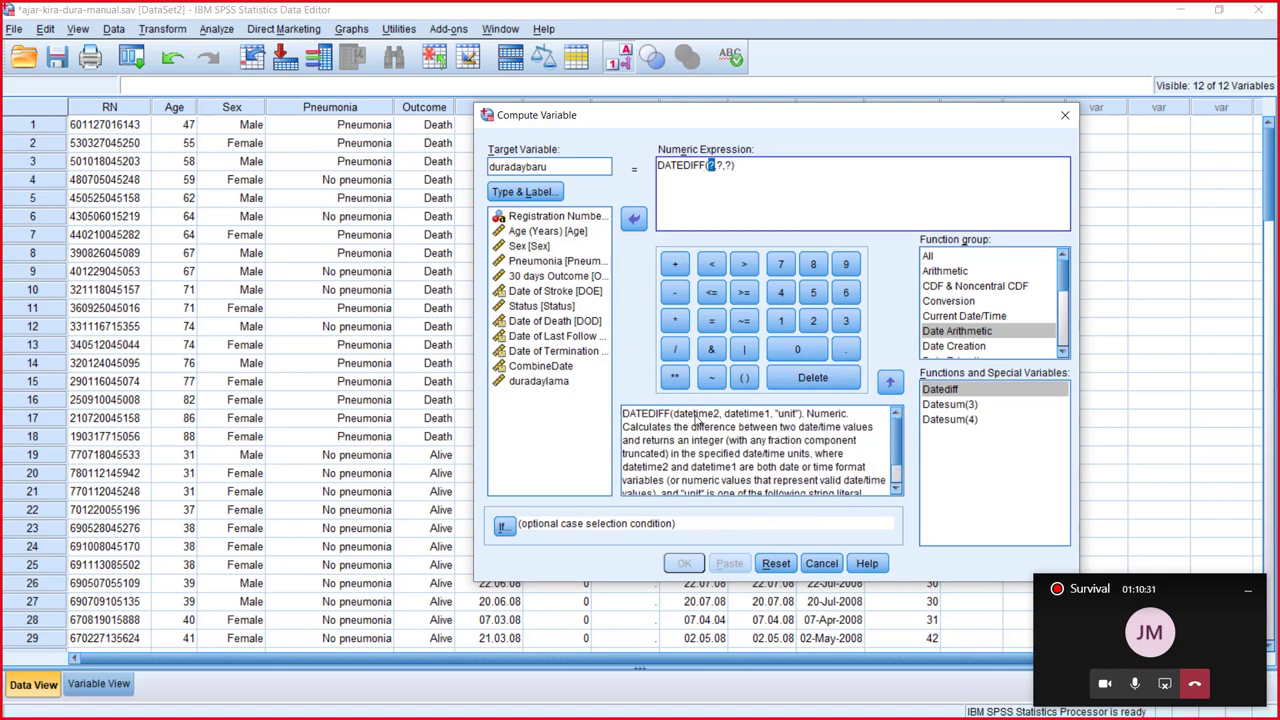
Step: Fill the first two DATEDIFF arguments with Date of Termination (DOT) and Date of Stroke (DOE)
left_click(553, 351)
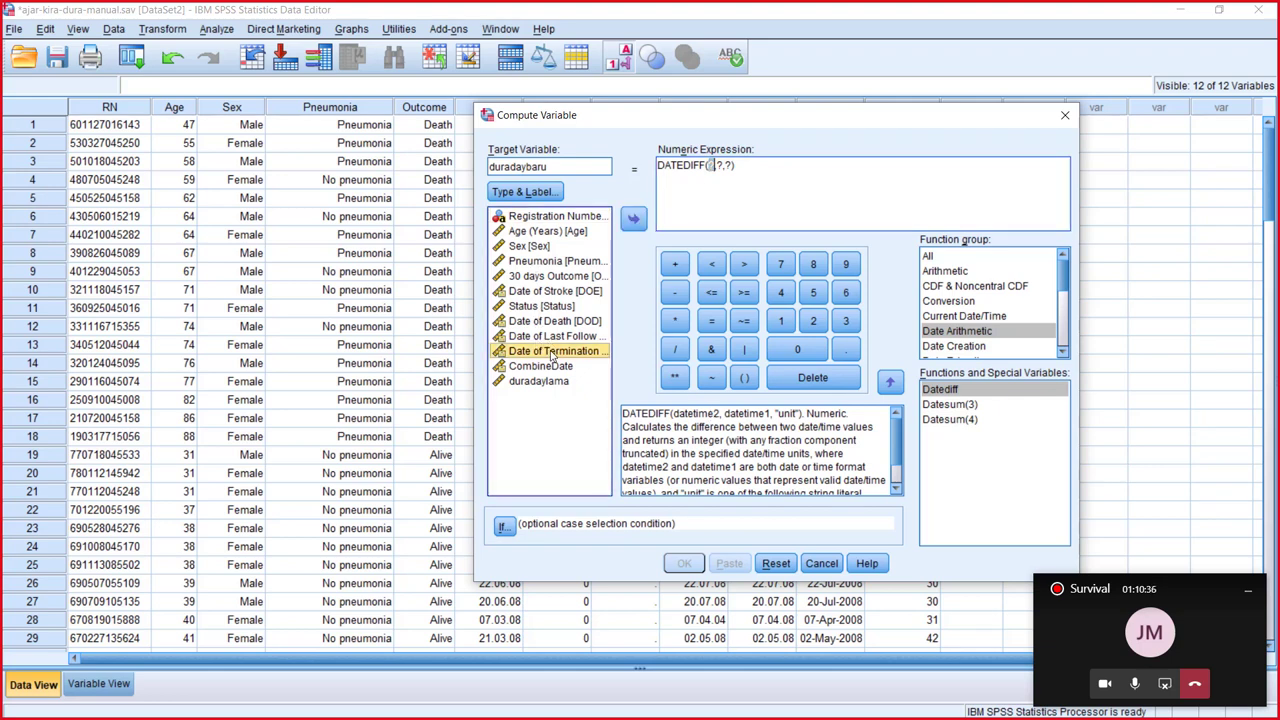
left_click(632, 222)
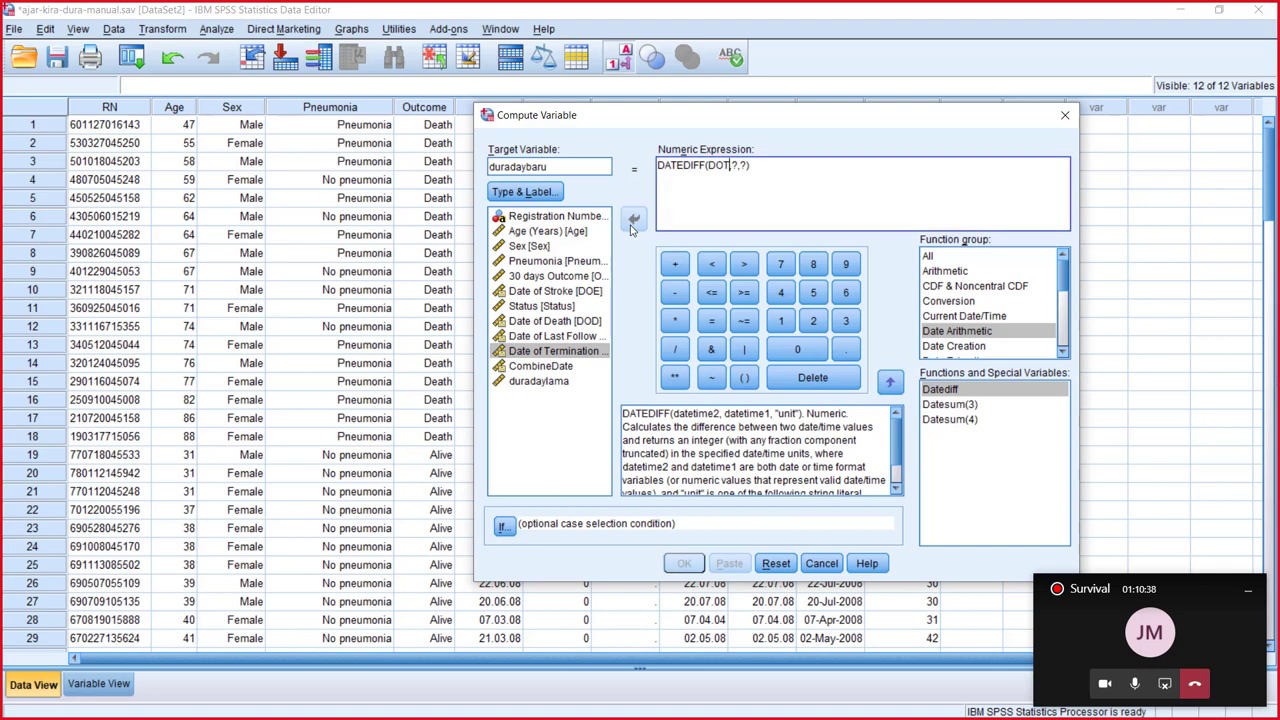
double_click(734, 165)
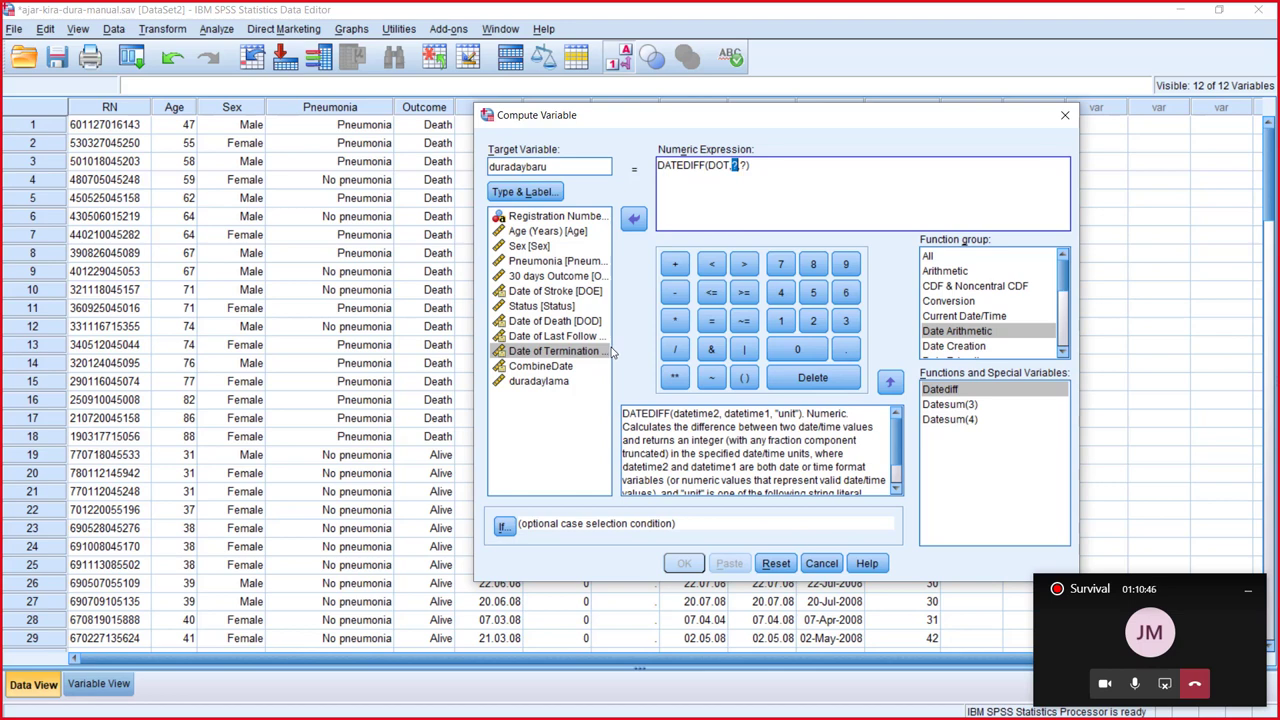
left_click(572, 291)
left_click(633, 218)
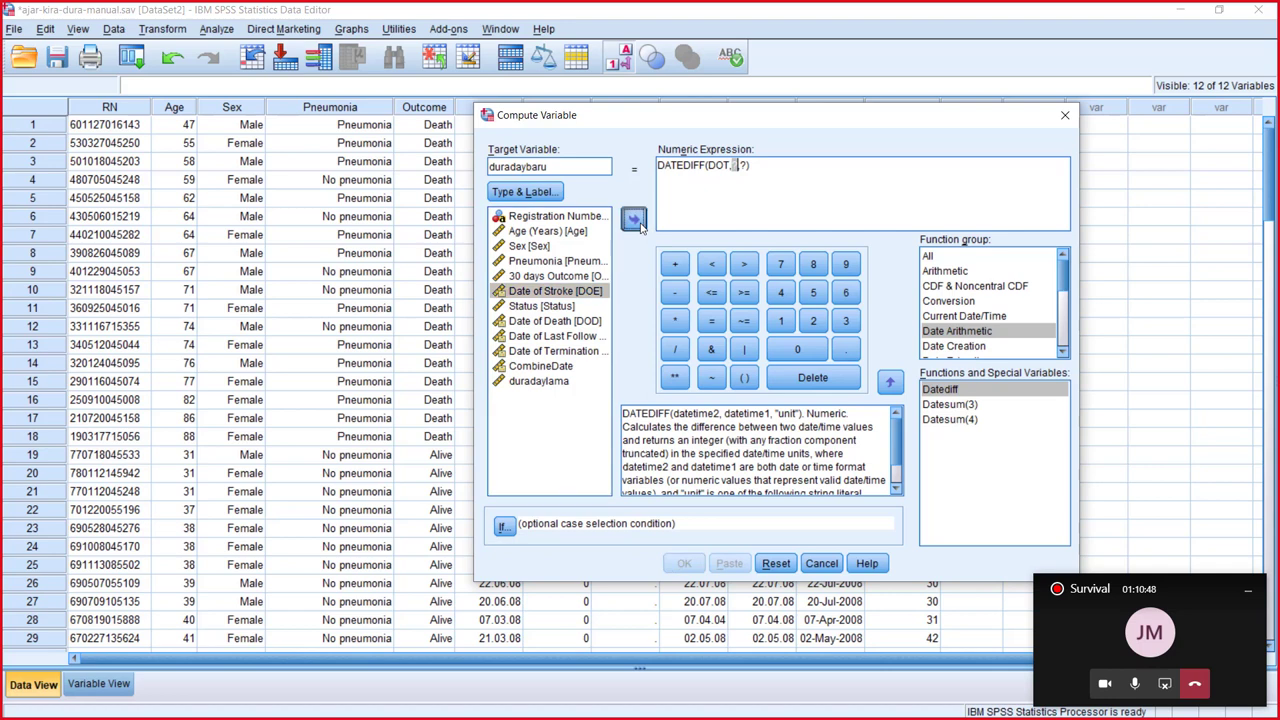
Step: Set the third DATEDIFF argument to "days" in the numeric expression
double_click(760, 165)
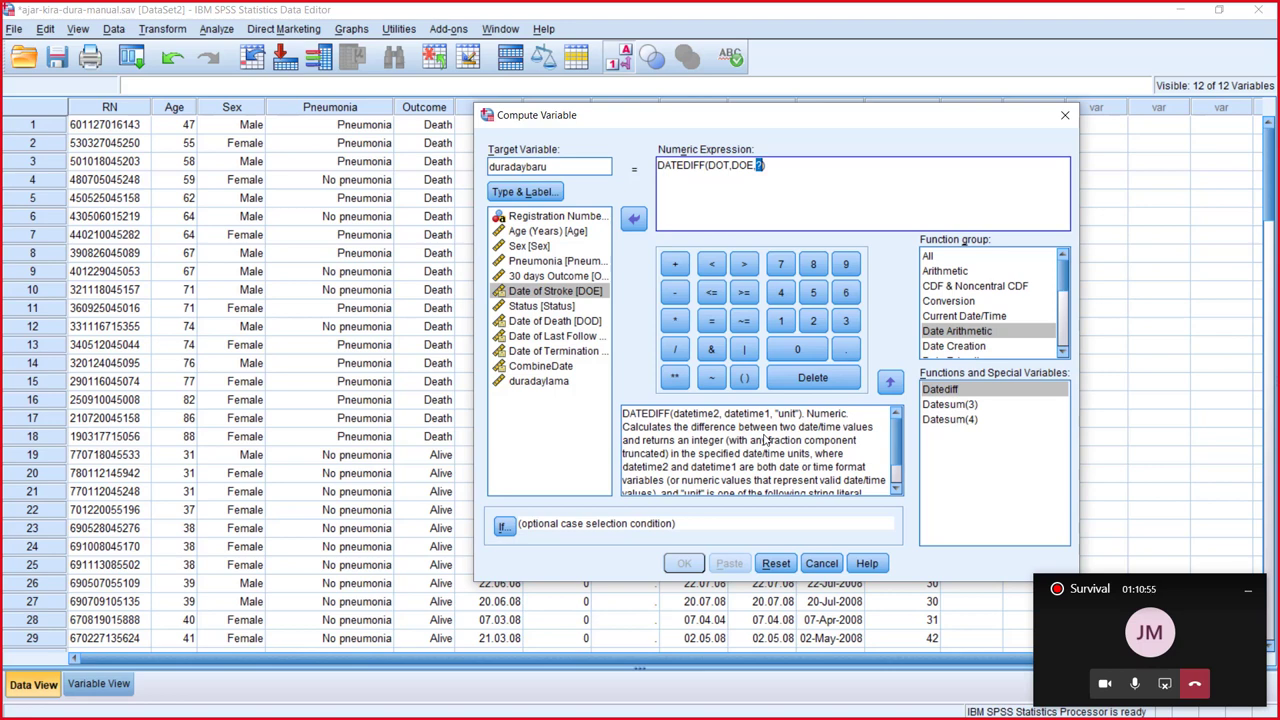
type("\"")
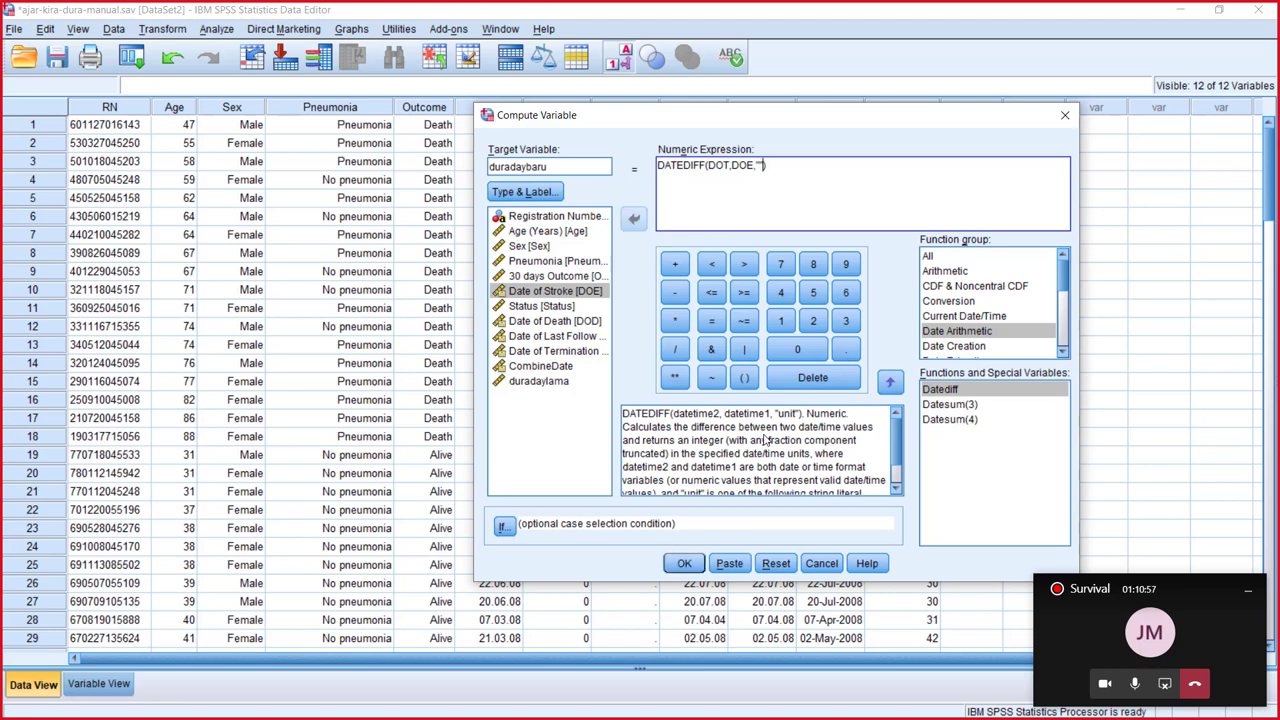
type("days\"")
Step: Copy the expression DATEDIFF(DOT,DOE,"days") into the Teams meeting chat, post it and return to SPSS
left_click_drag(785, 165, 656, 165)
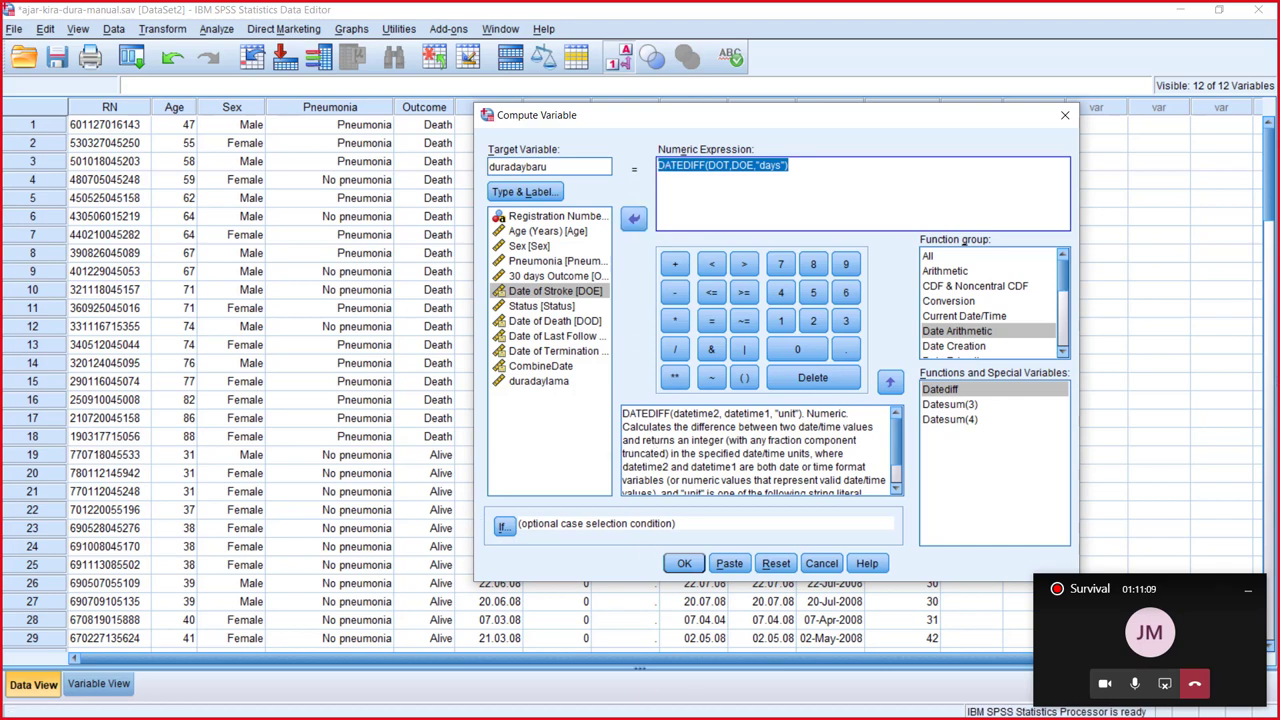
mouse_move(333, 716)
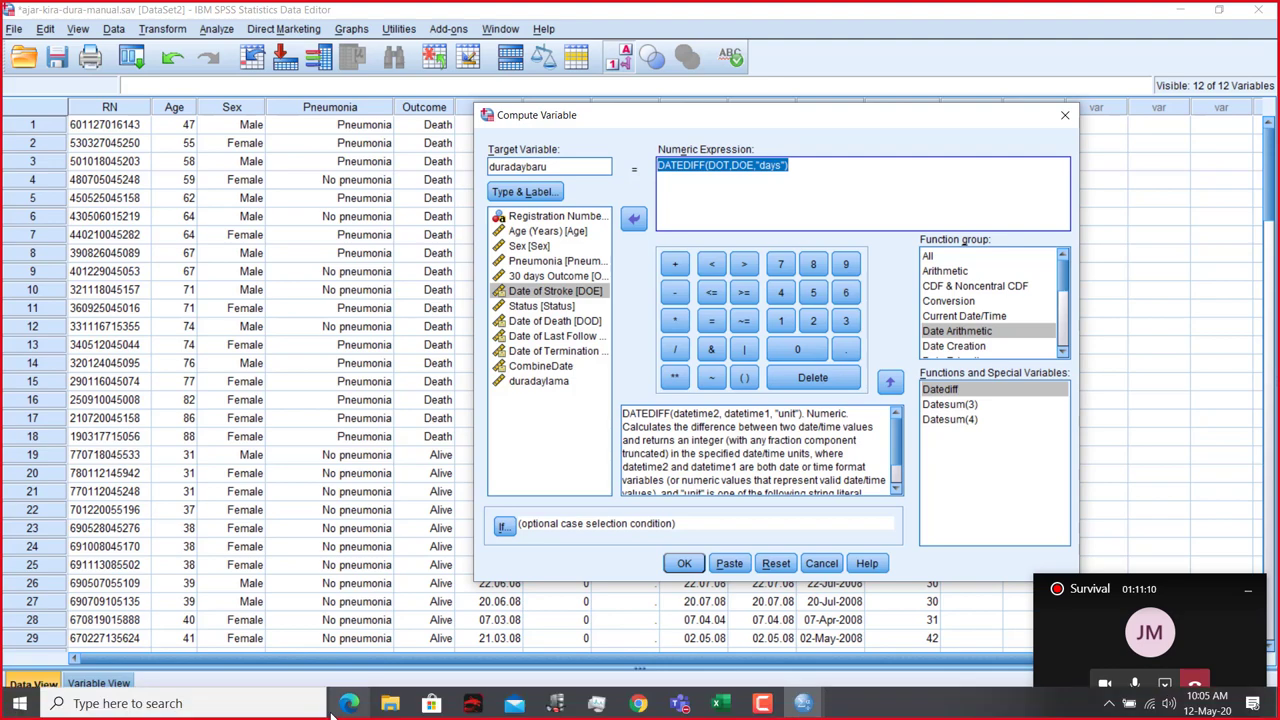
left_click(688, 708)
left_click(770, 610)
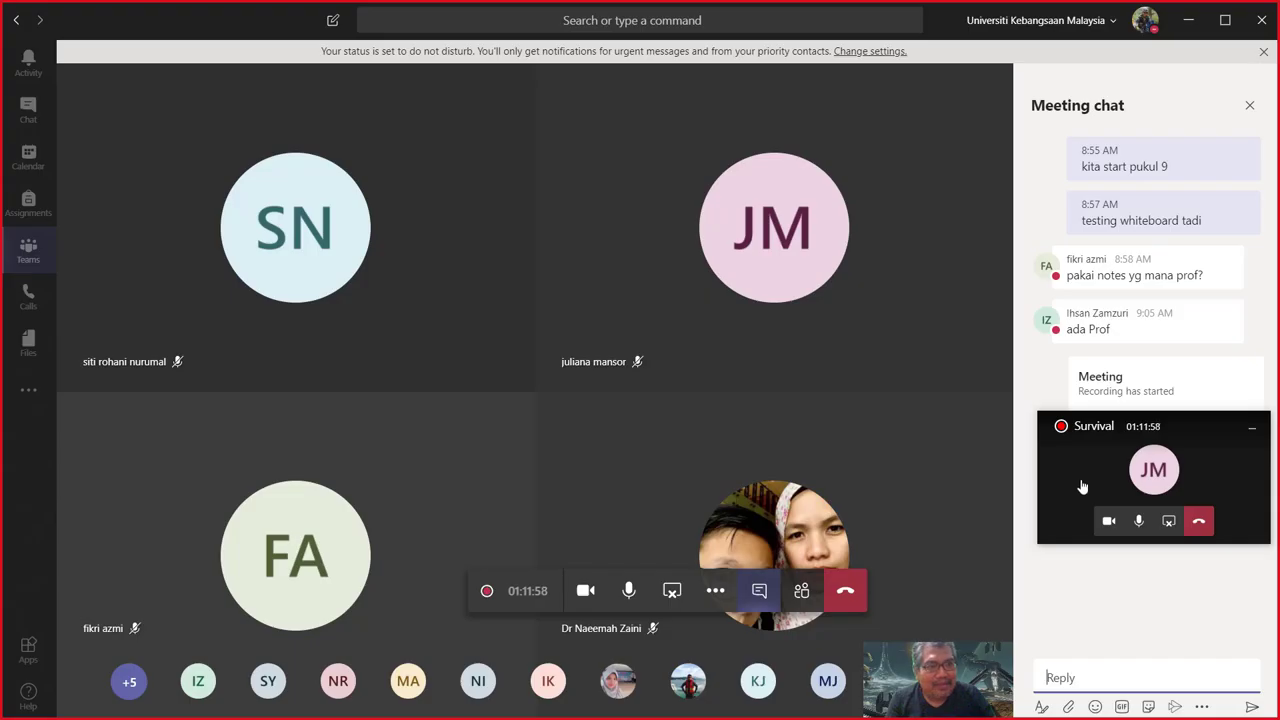
left_click_drag(1192, 423, 1196, 250)
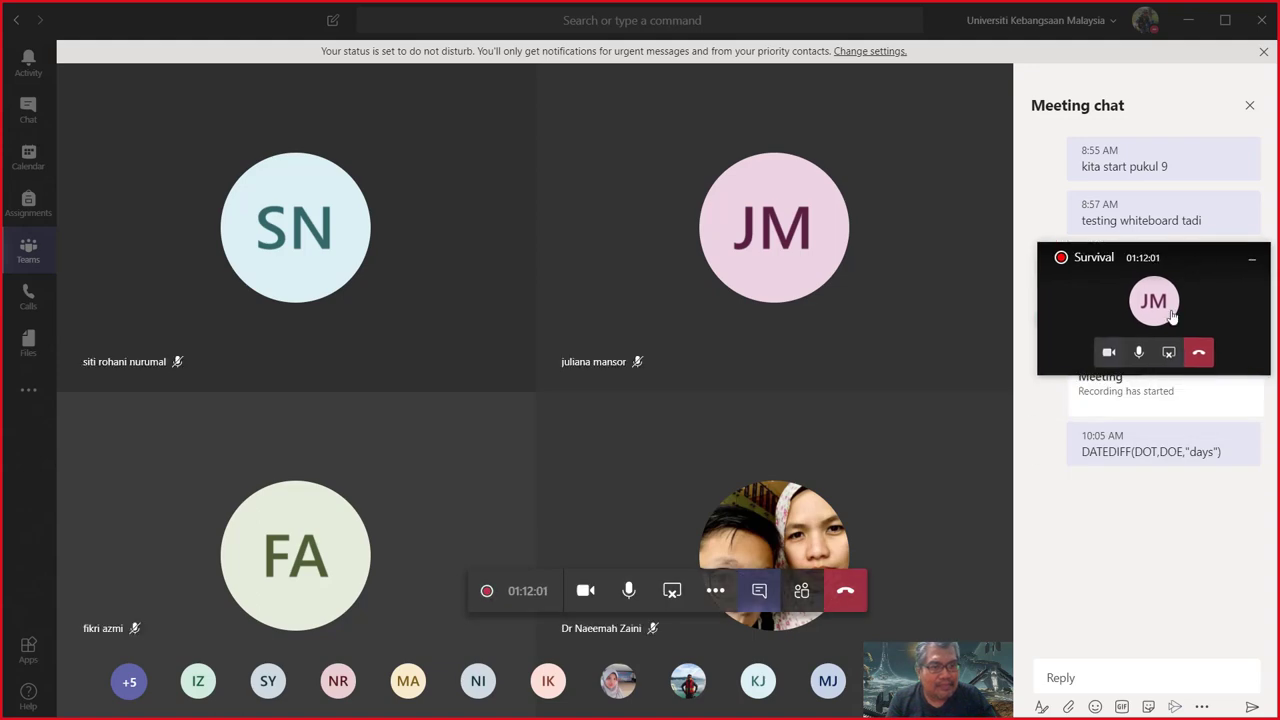
left_click(1188, 21)
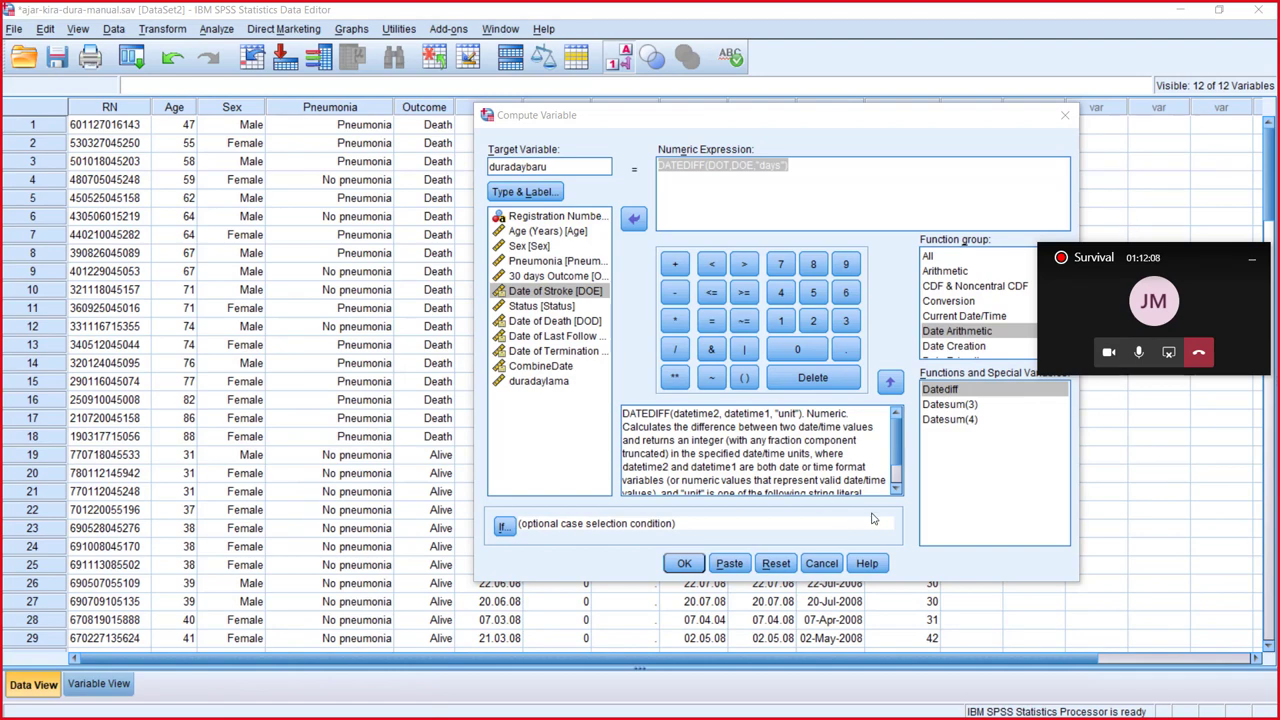
Step: Run the duradaybaru computation and format the new variable with 0 decimals and a narrower column in the case data
left_click(699, 559)
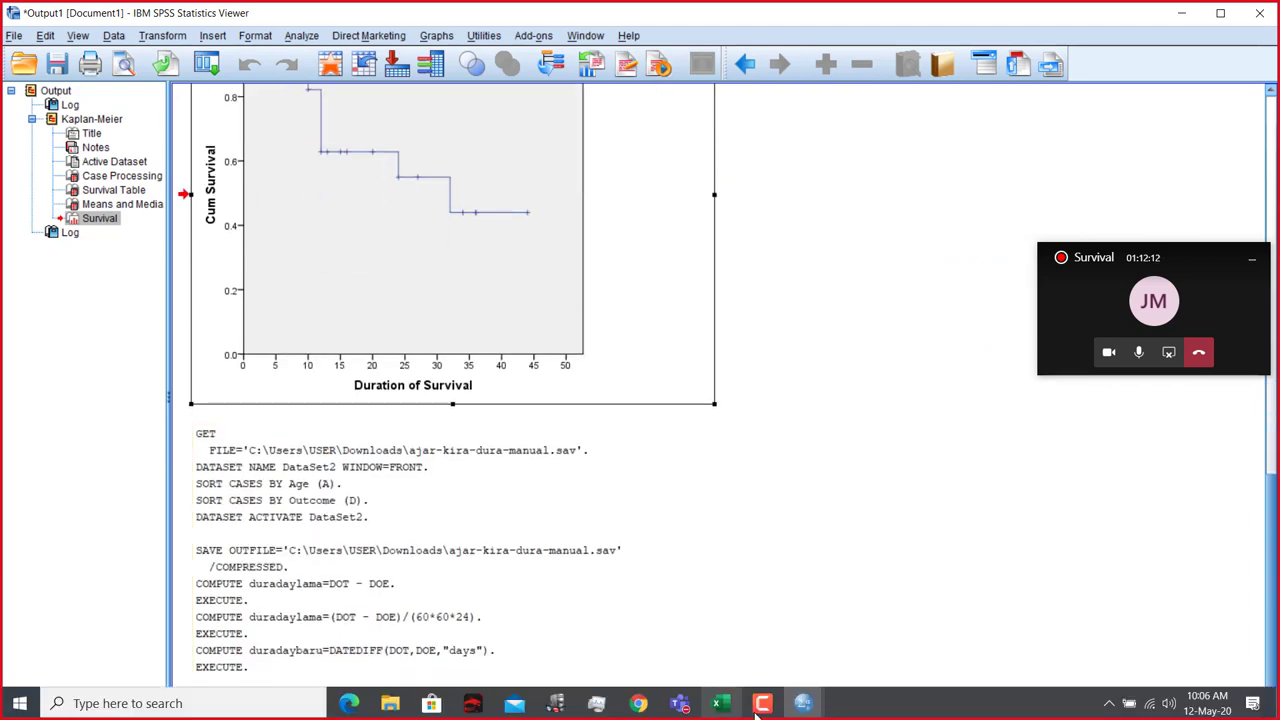
left_click(760, 705)
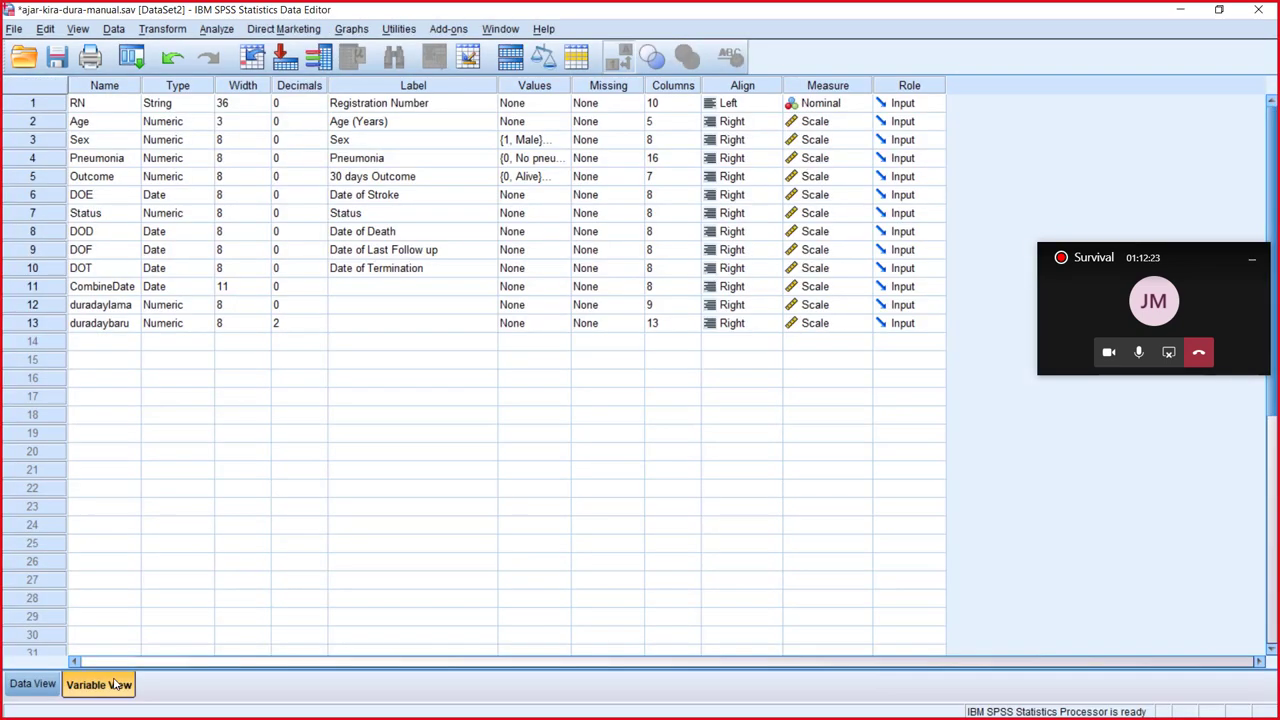
left_click(305, 324)
double_click(318, 330)
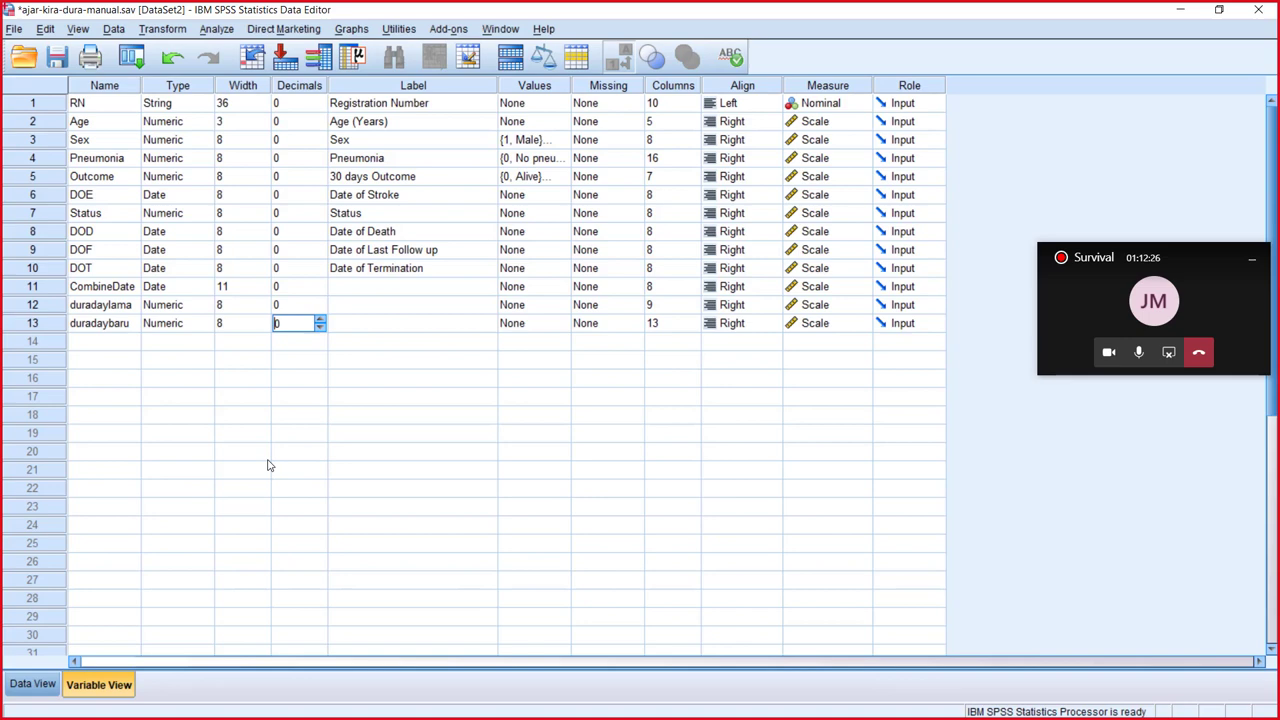
left_click(33, 684)
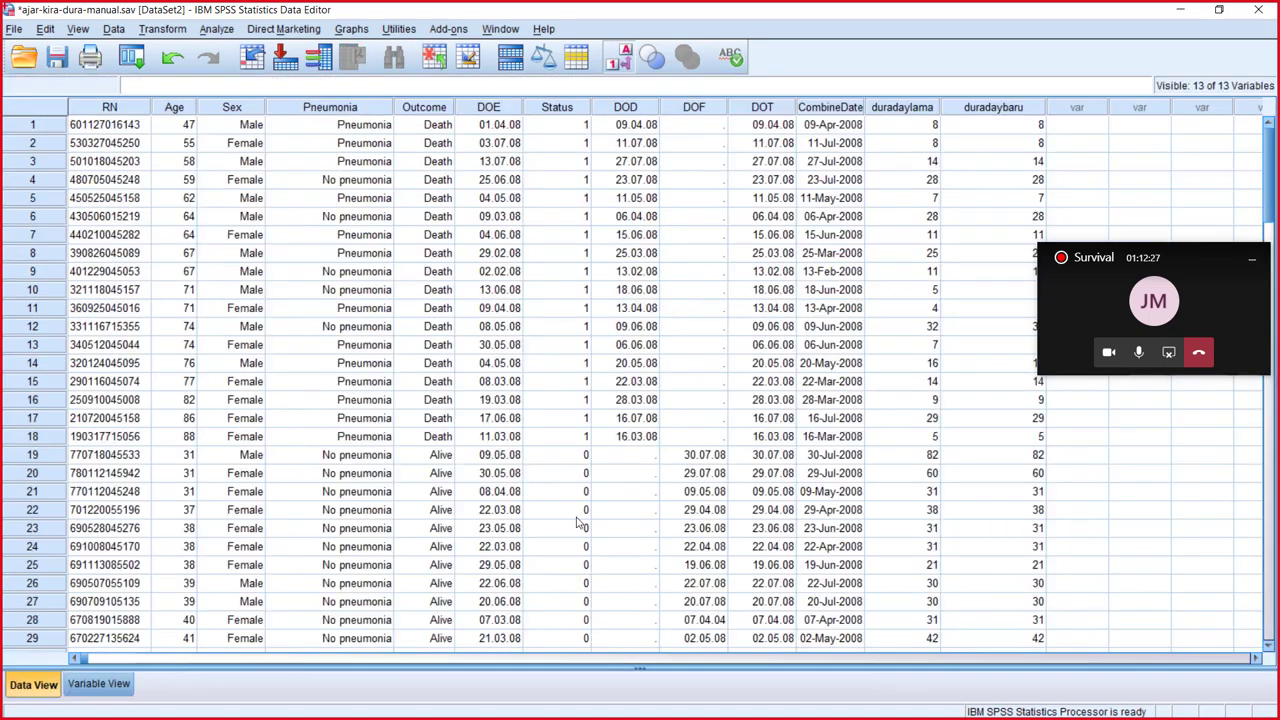
double_click(1044, 103)
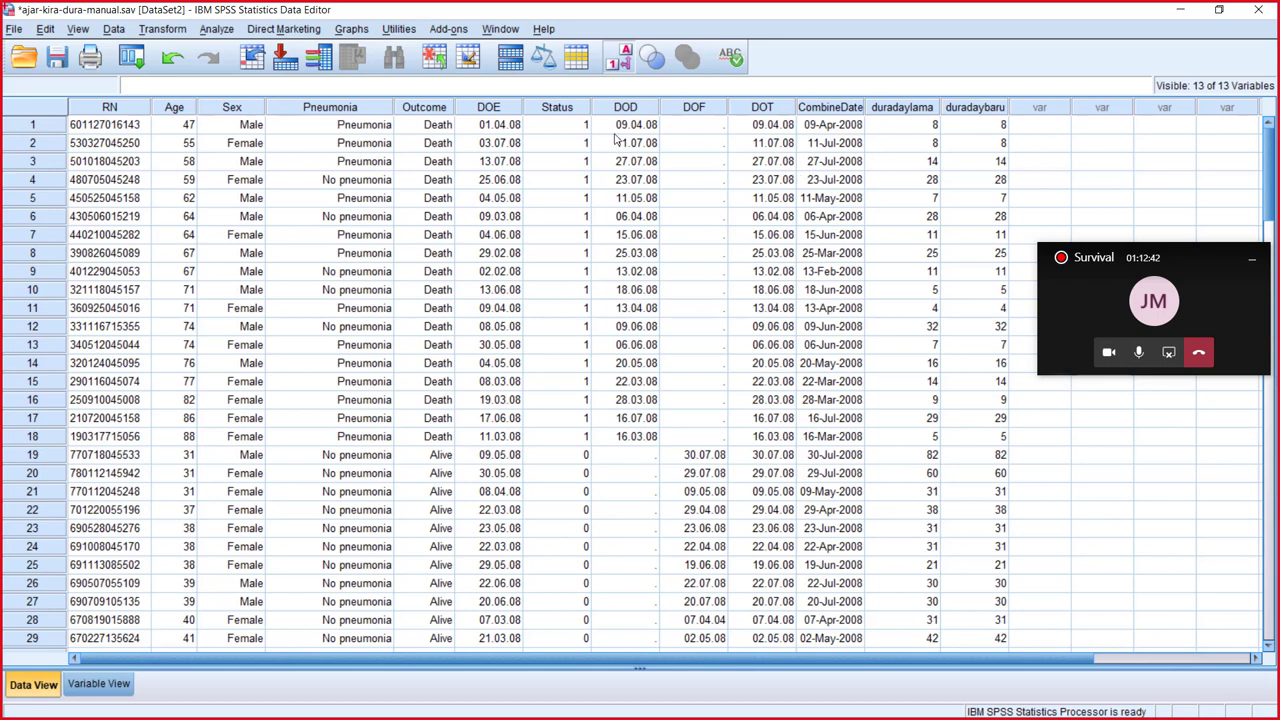
Step: Reopen Compute Variable and change the DATEDIFF unit from "days" to "weeks"
left_click(185, 30)
left_click(195, 53)
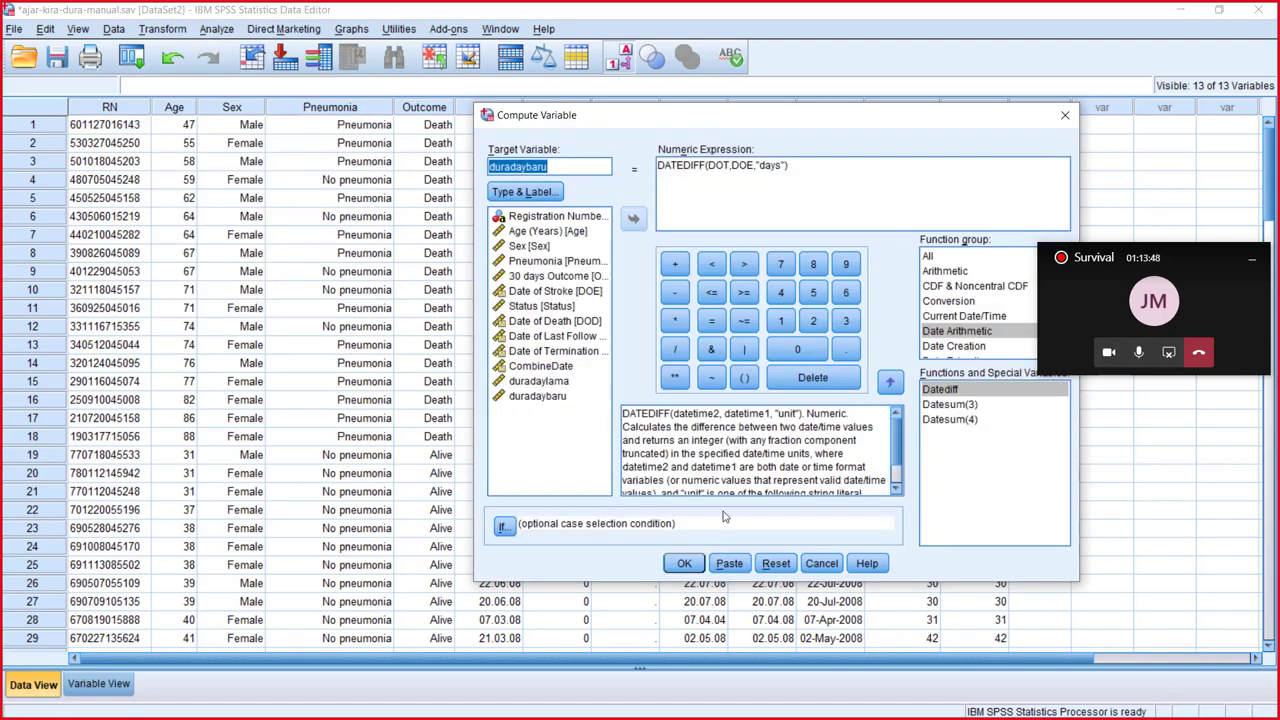
left_click(760, 166)
left_click_drag(776, 167, 777, 166)
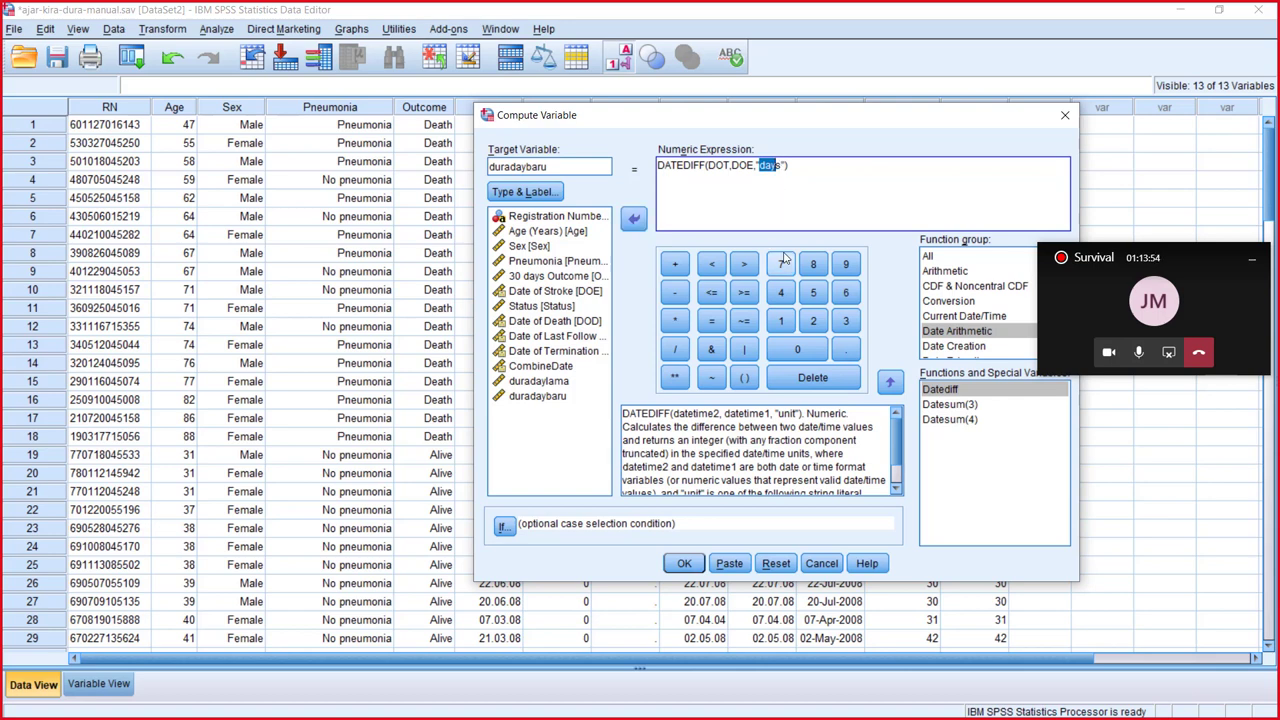
type("s")
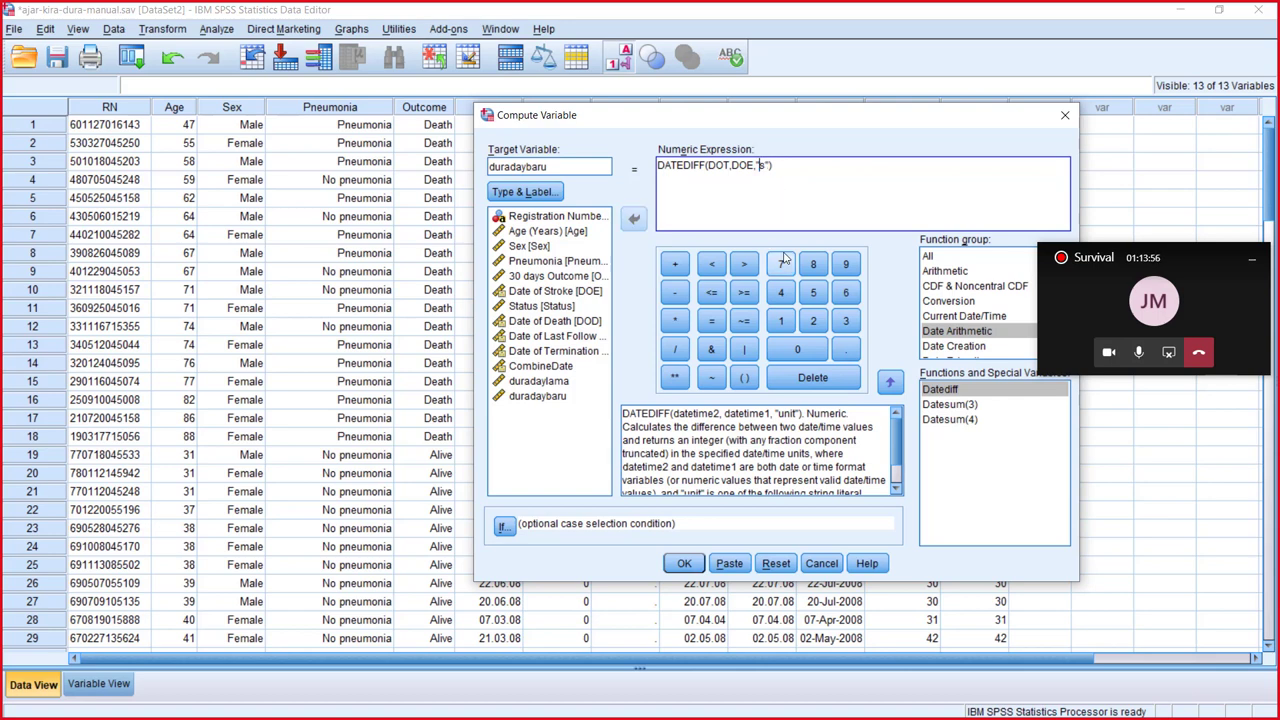
type("week")
left_click(690, 562)
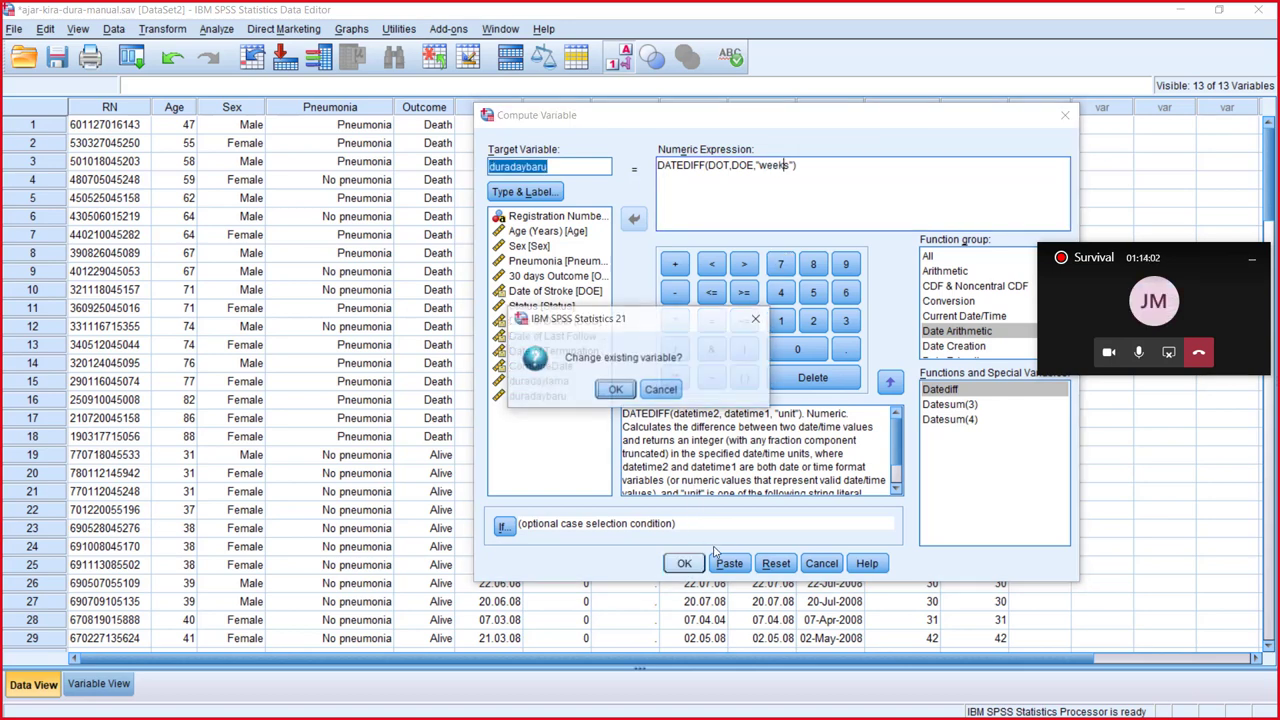
left_click(617, 390)
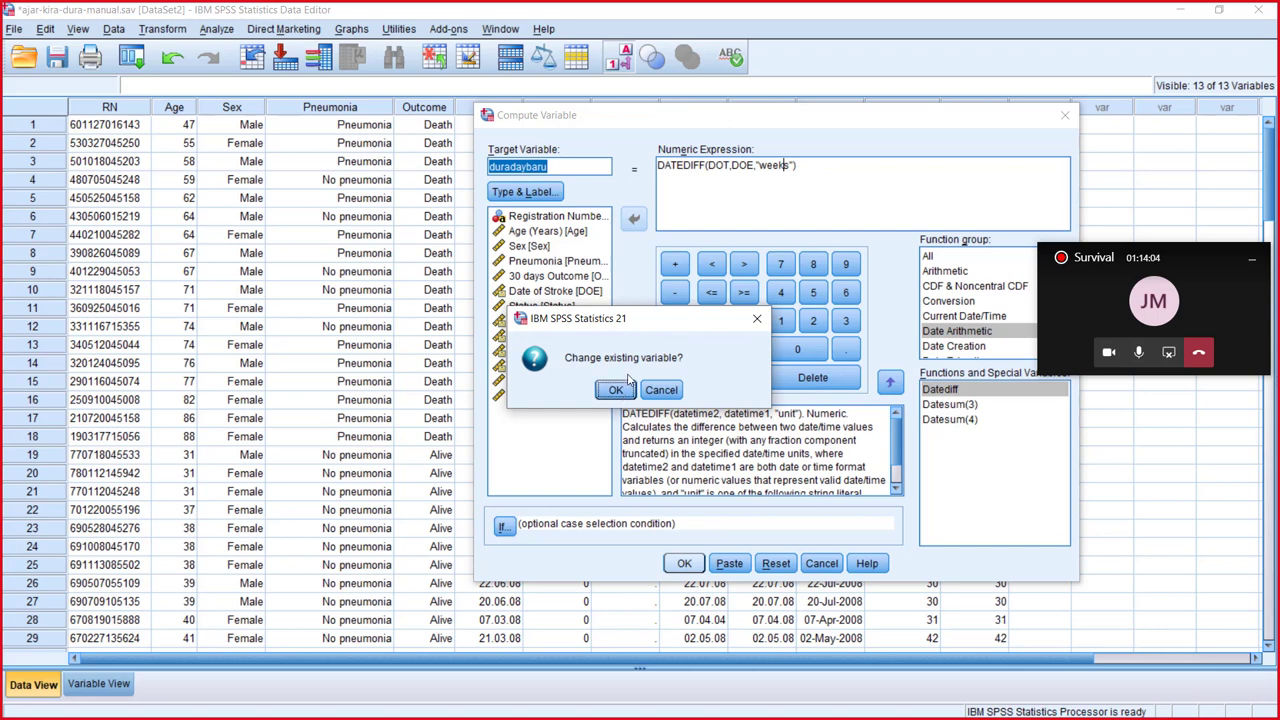
Step: Change the target variable to duraweekbaru, run the computation and return to the case data
left_click(531, 166)
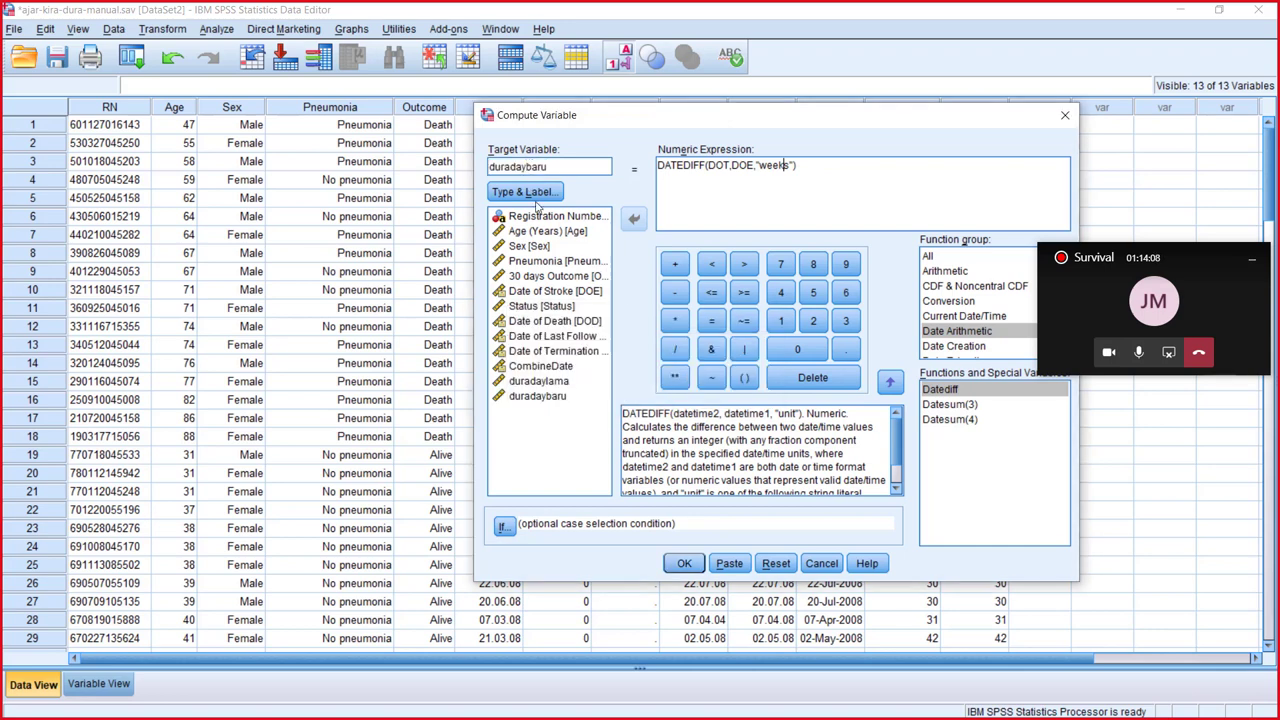
key("BackSpace")
key("BackSpace")
key("BackSpace")
type("week")
left_click(687, 563)
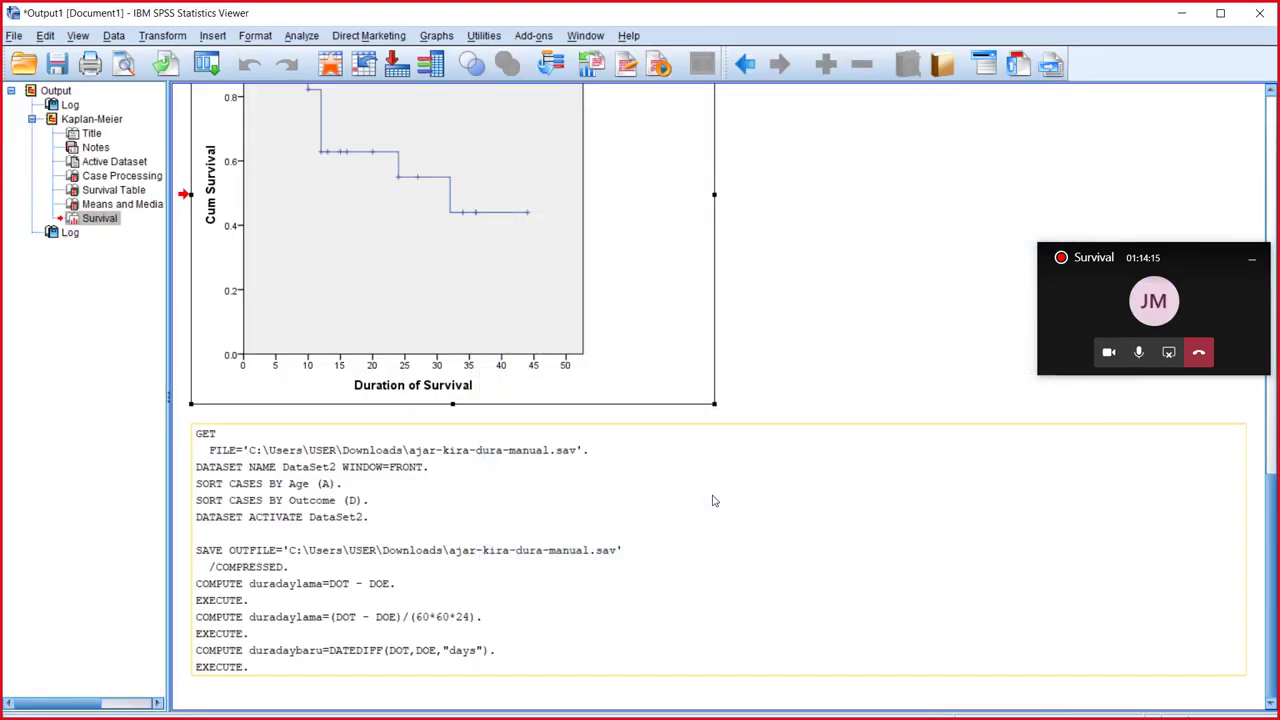
left_click(1182, 15)
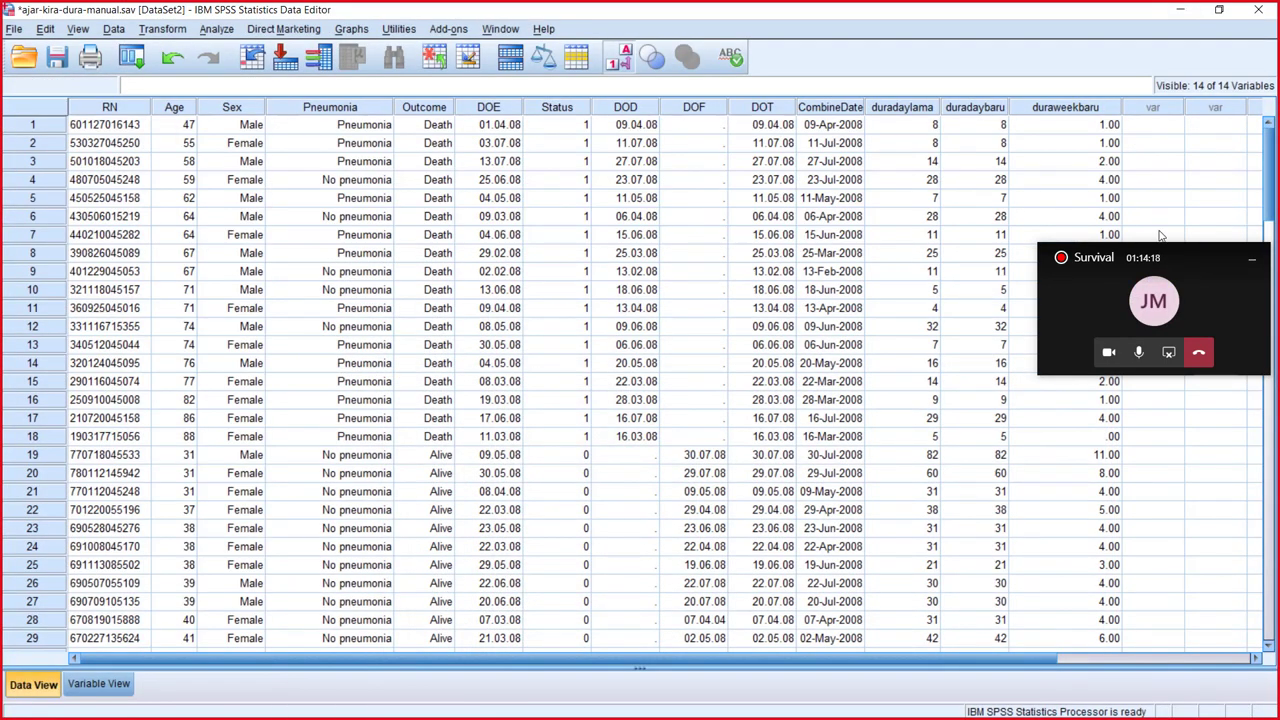
Step: Set the decimals of duraweekbaru to 0 and narrow its column in the case data
left_click_drag(1168, 257, 718, 252)
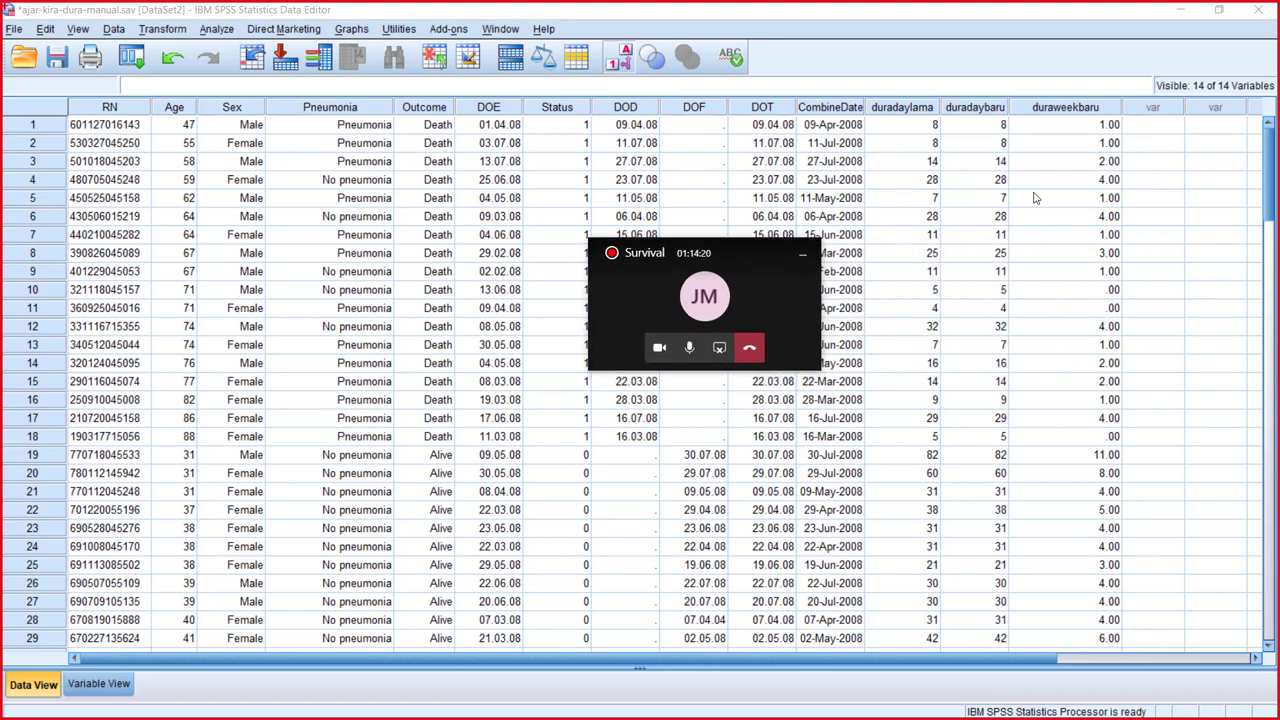
double_click(1086, 108)
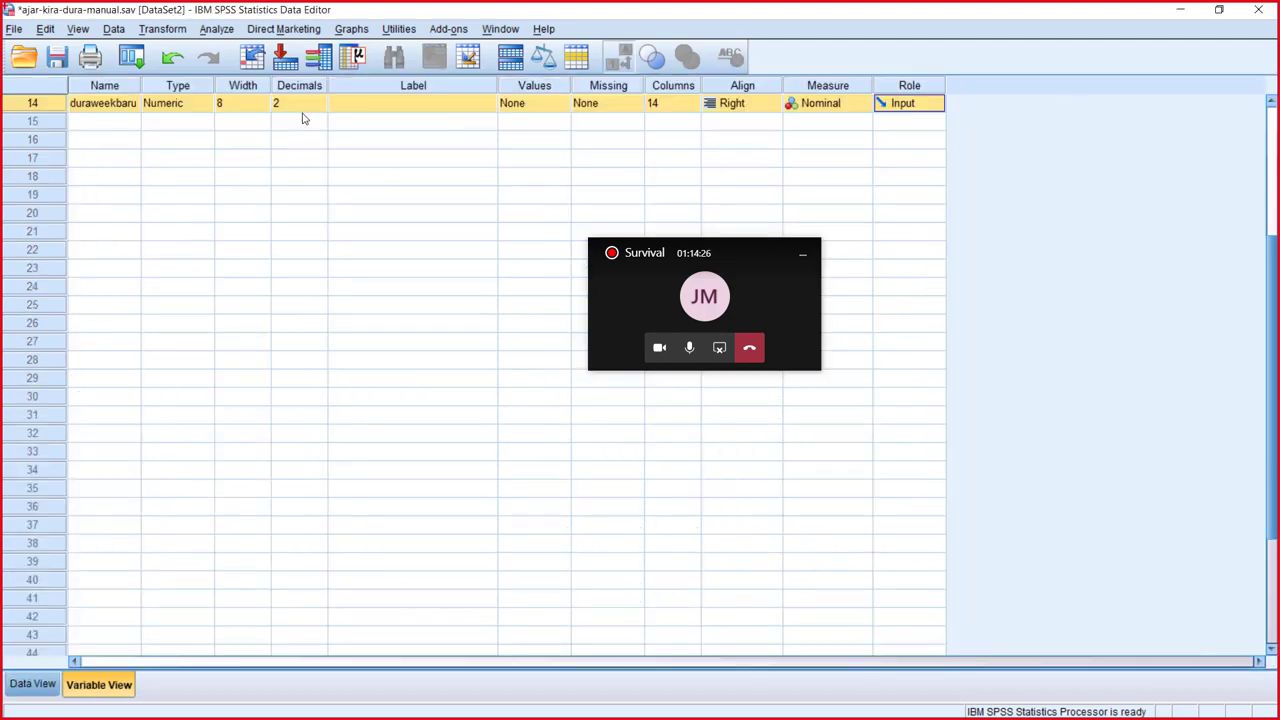
left_click(316, 105)
left_click(319, 109)
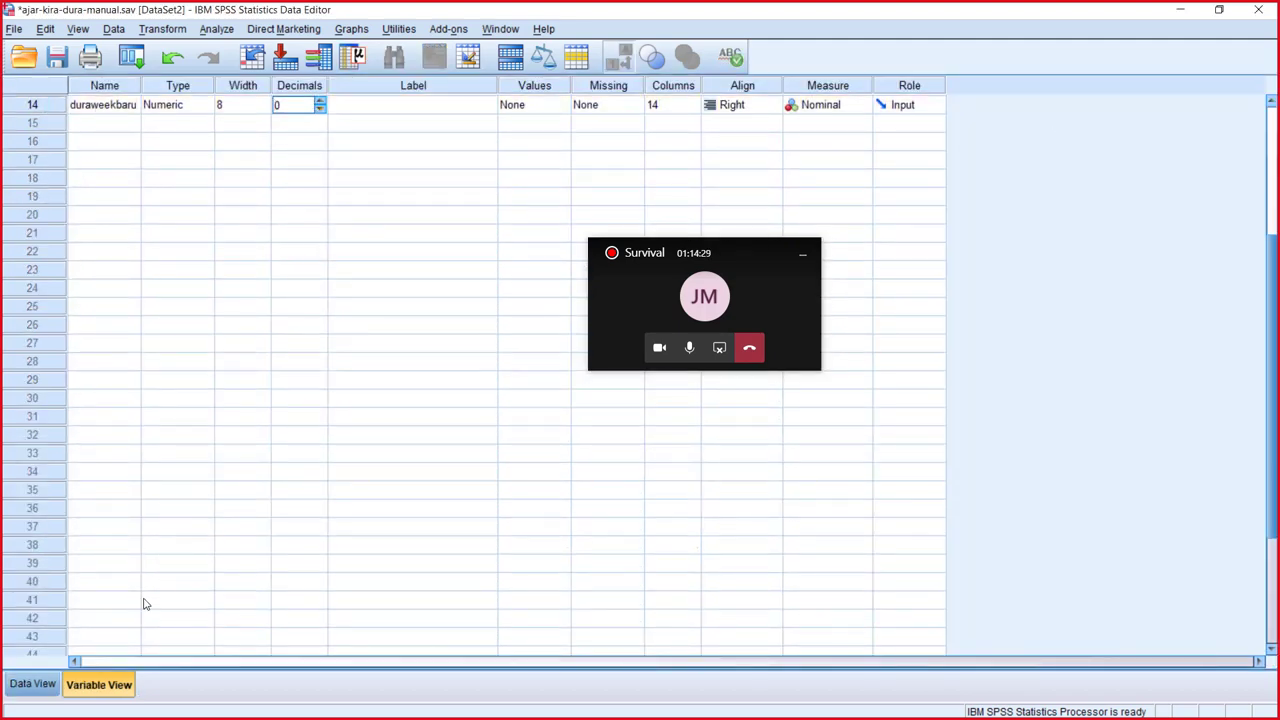
left_click(33, 684)
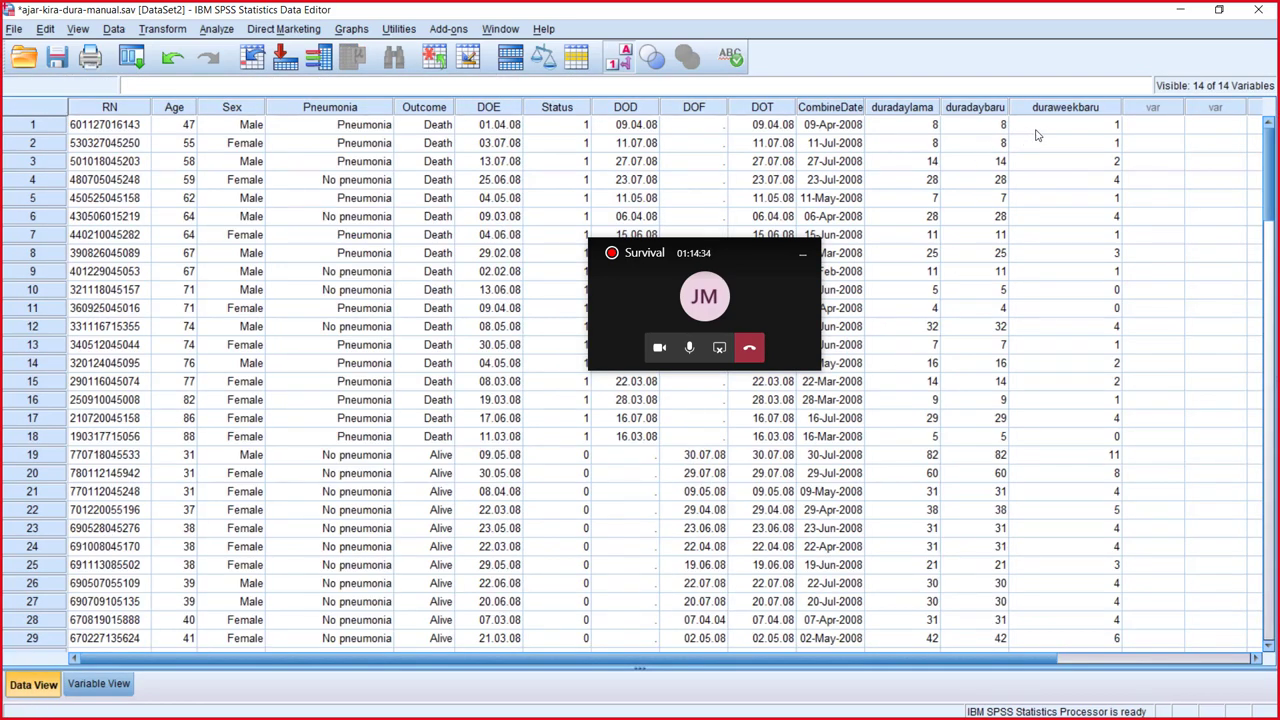
left_click(1087, 125)
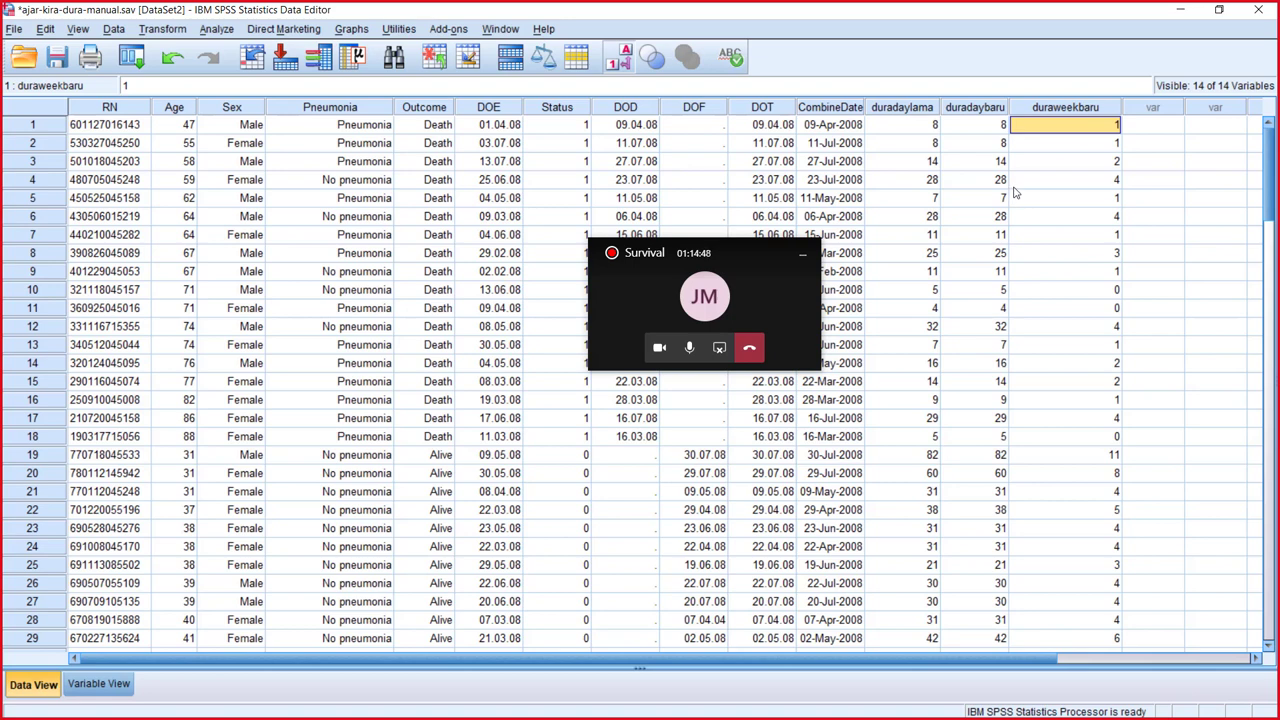
left_click(1115, 181)
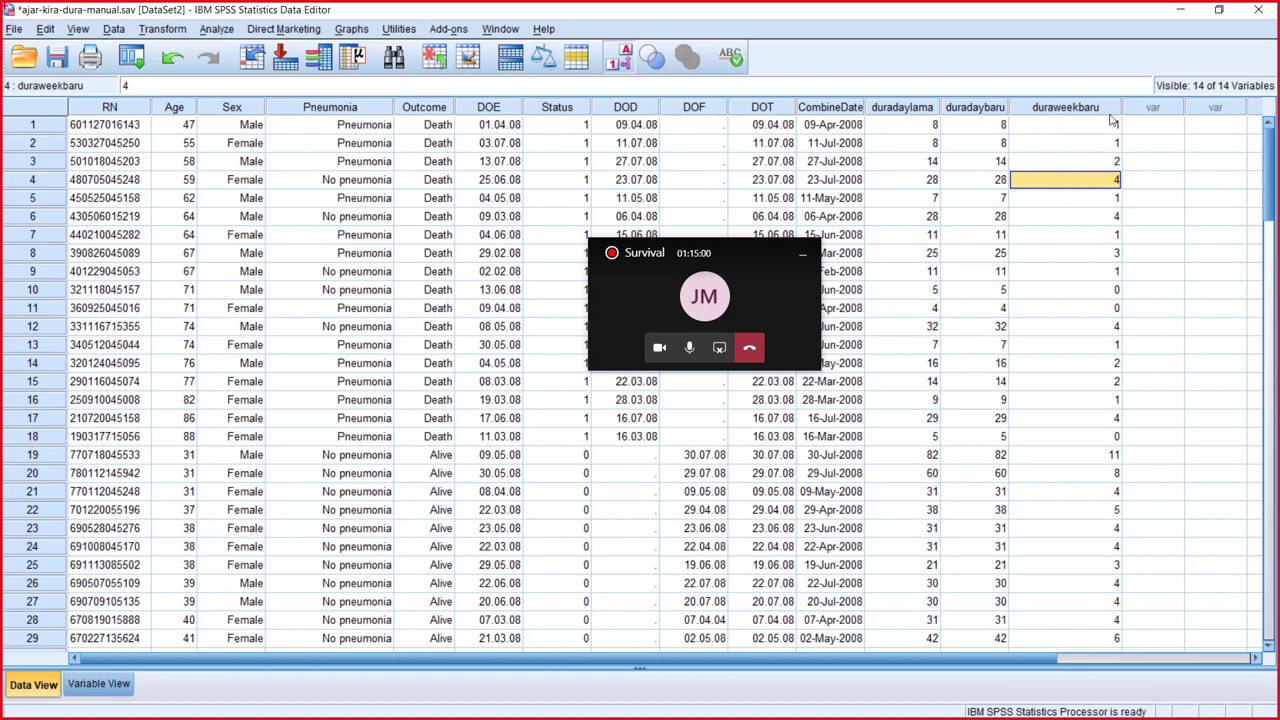
left_click_drag(1127, 106, 1083, 106)
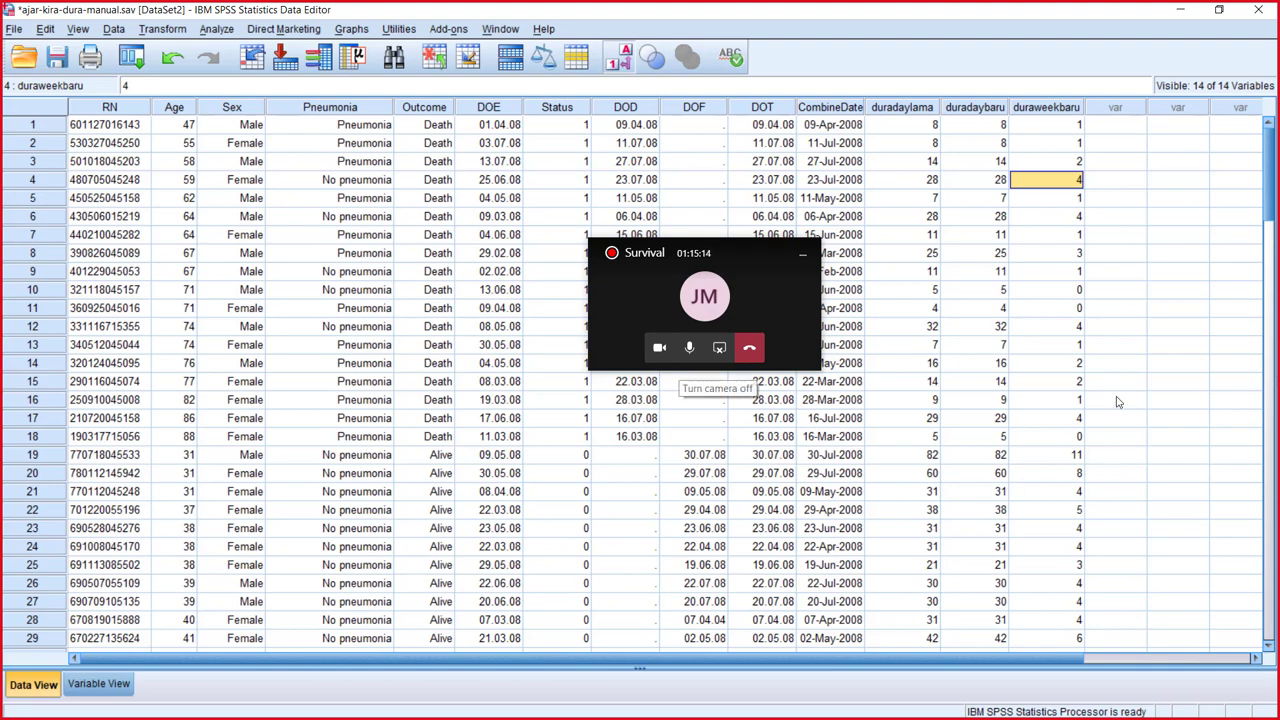
Step: Start another Compute Variable with the target variable duramonthbaru
scroll(1120, 406, "down", 1)
scroll(1121, 406, "down", 2)
scroll(1122, 406, "down", 3)
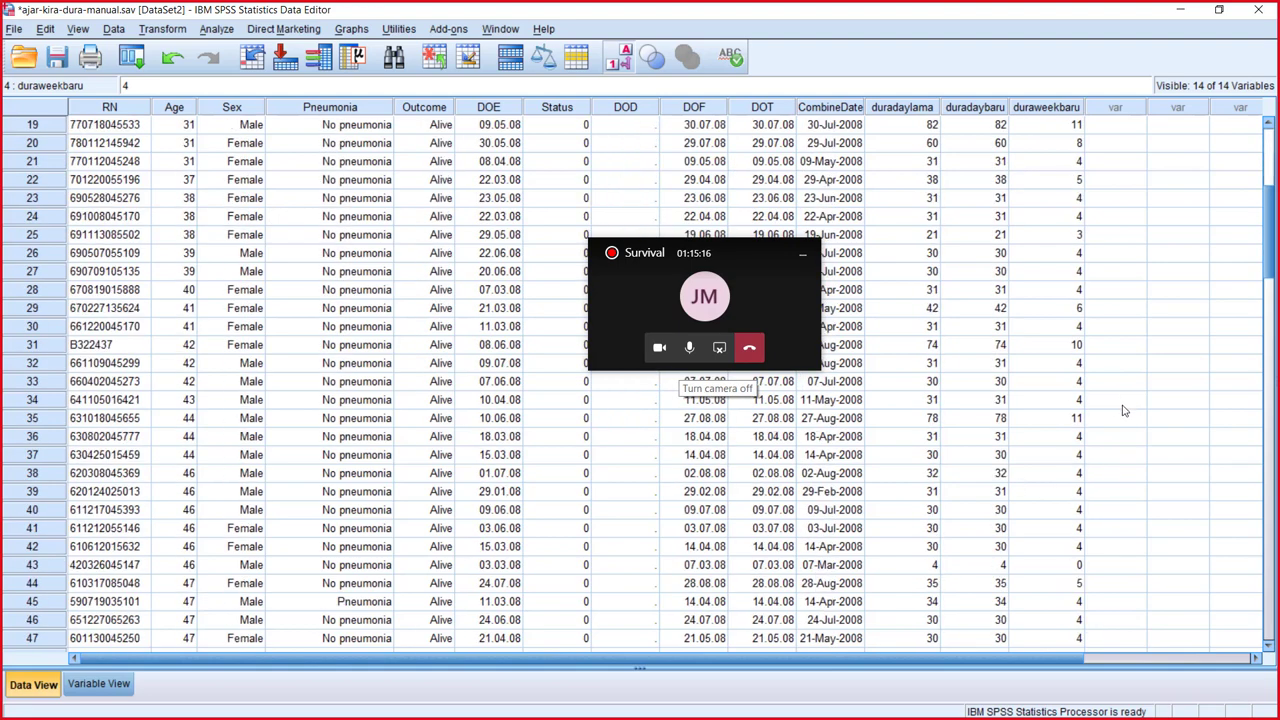
scroll(1122, 408, "up", 6)
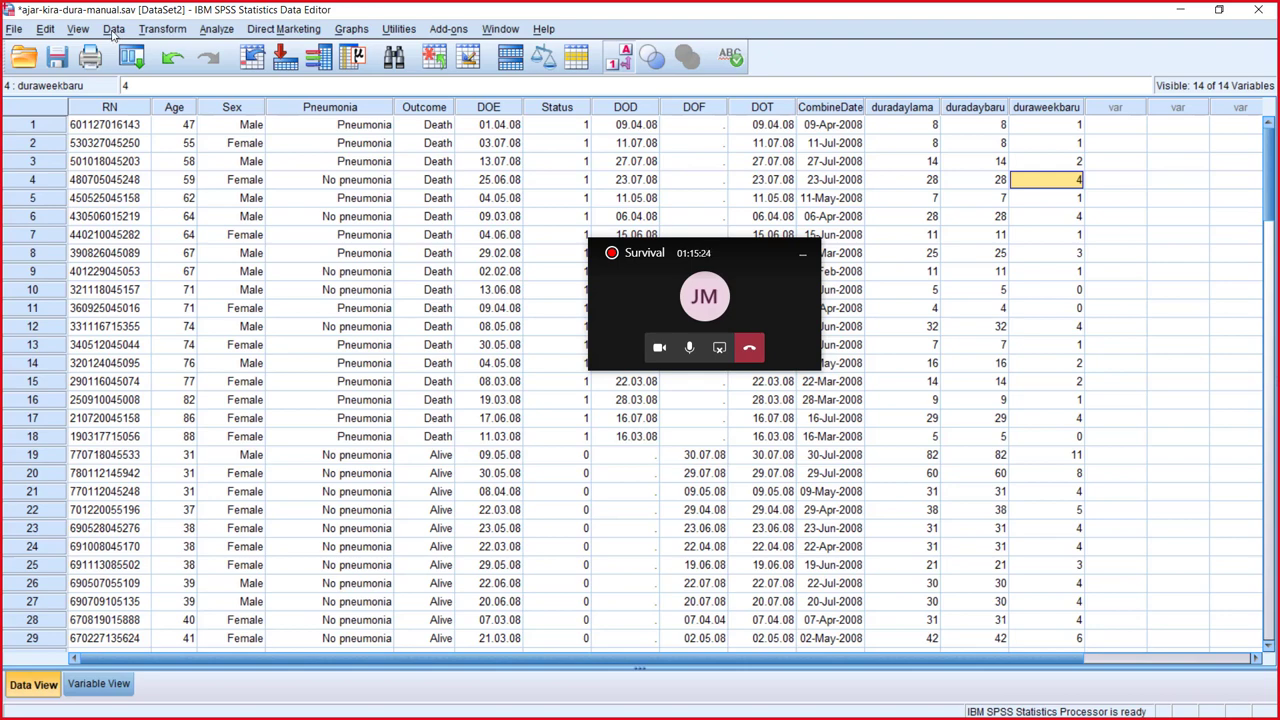
left_click(114, 30)
mouse_move(162, 30)
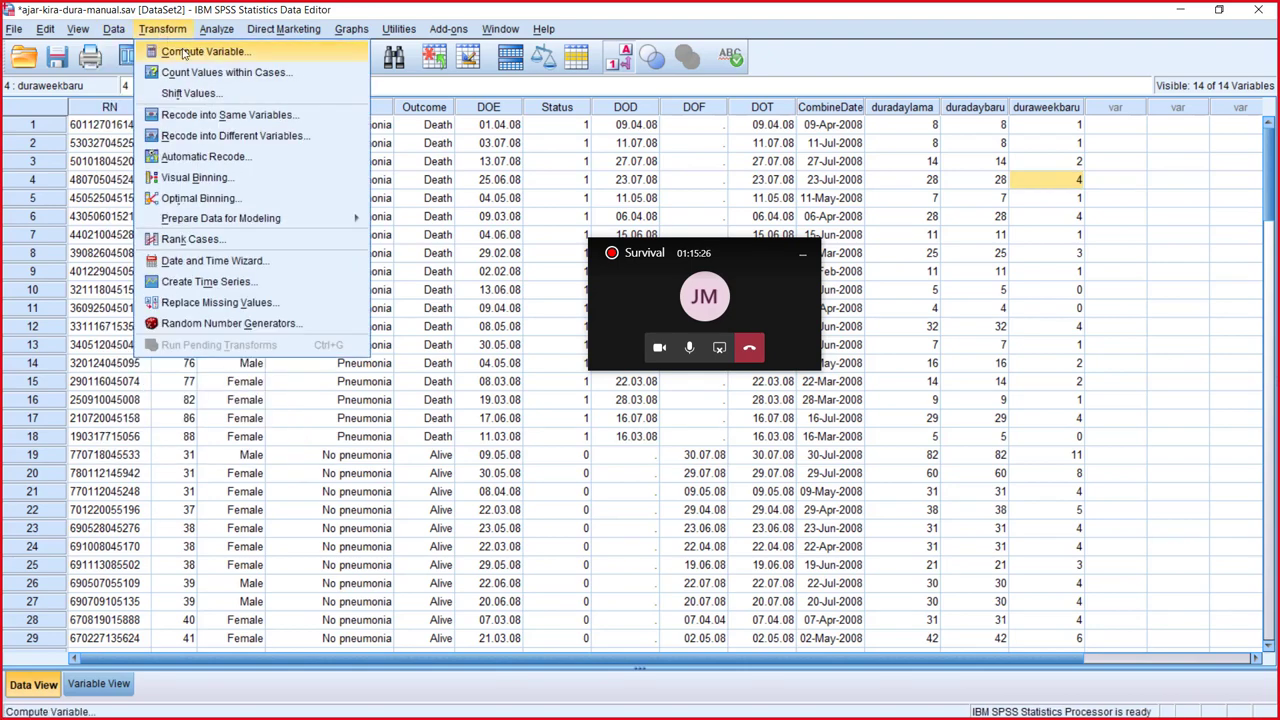
left_click(180, 51)
left_click(524, 166)
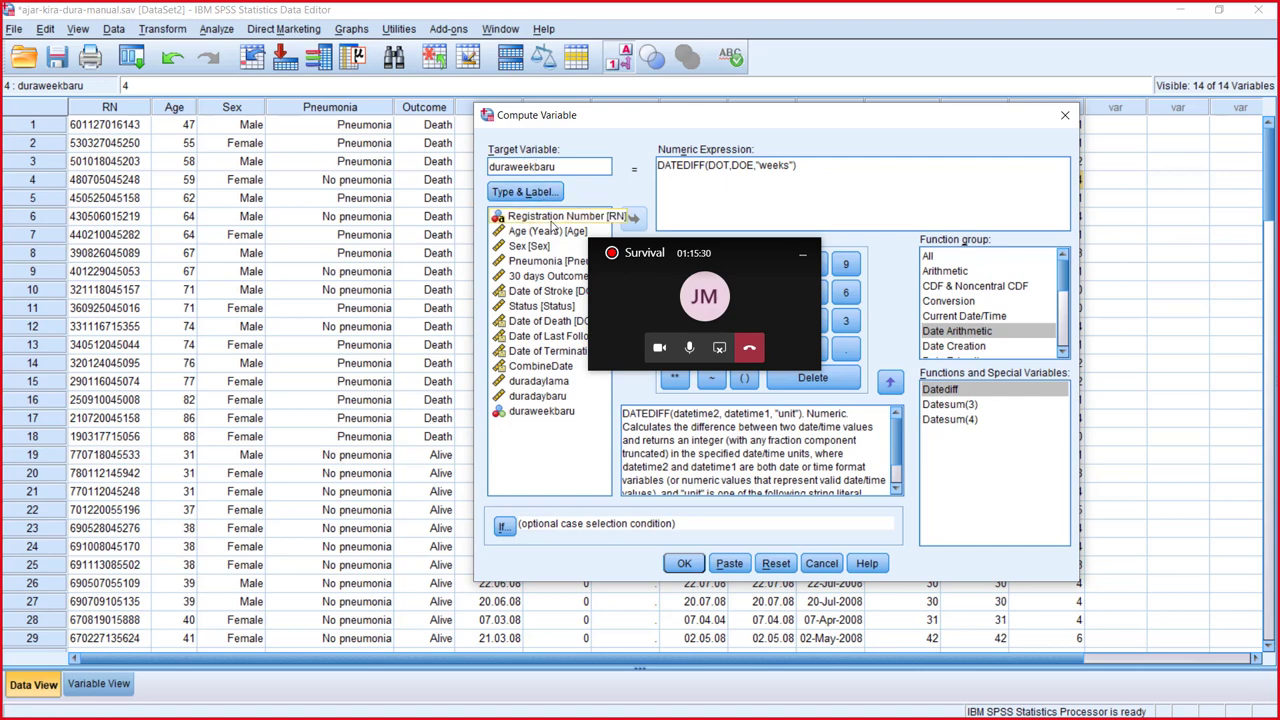
key("BackSpace")
key("BackSpace")
key("BackSpace")
key("BackSpace")
type("month")
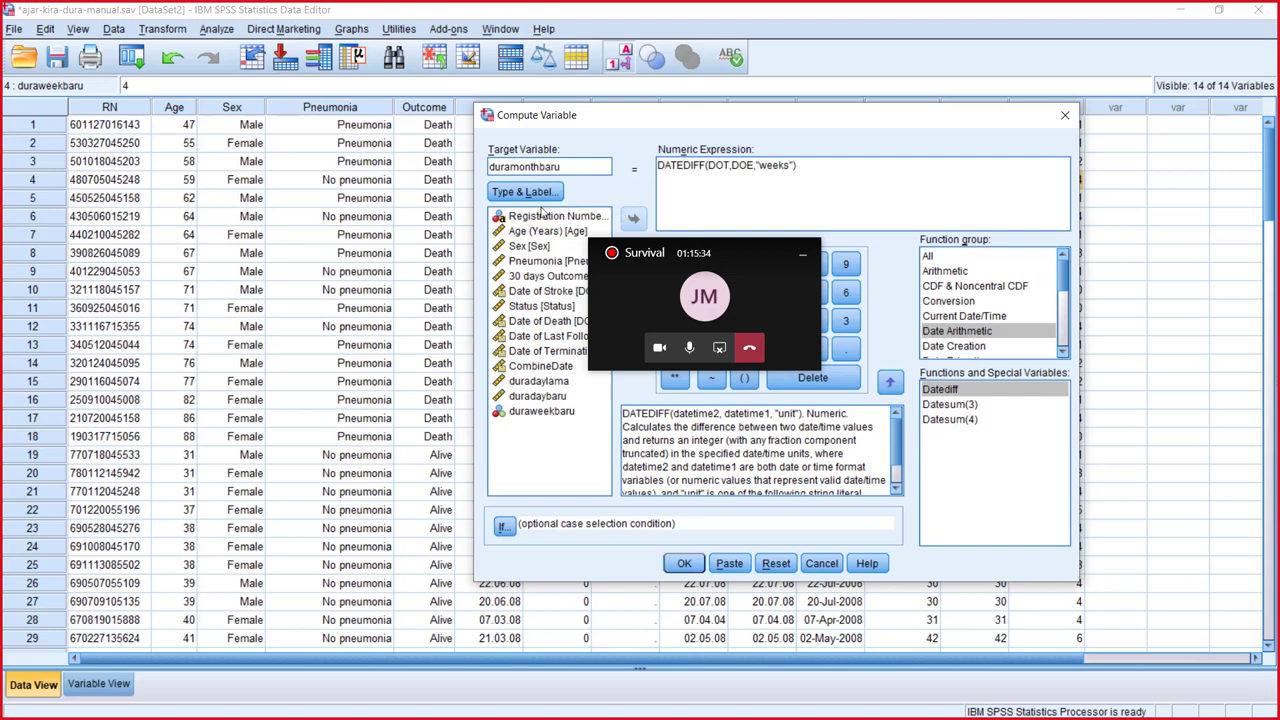
Step: Change the DATEDIFF unit to "months" and run the duramonthbaru computation
left_click(786, 166)
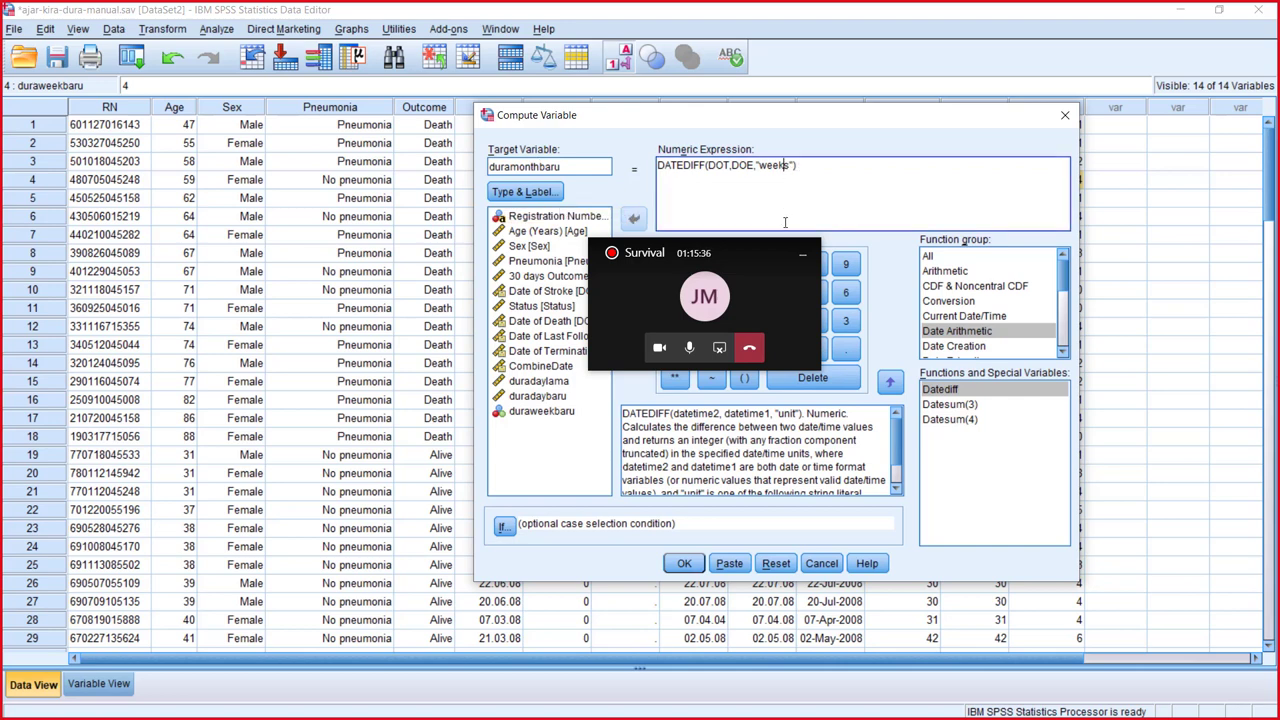
key("BackSpace")
key("BackSpace")
key("BackSpace")
key("BackSpace")
type("month")
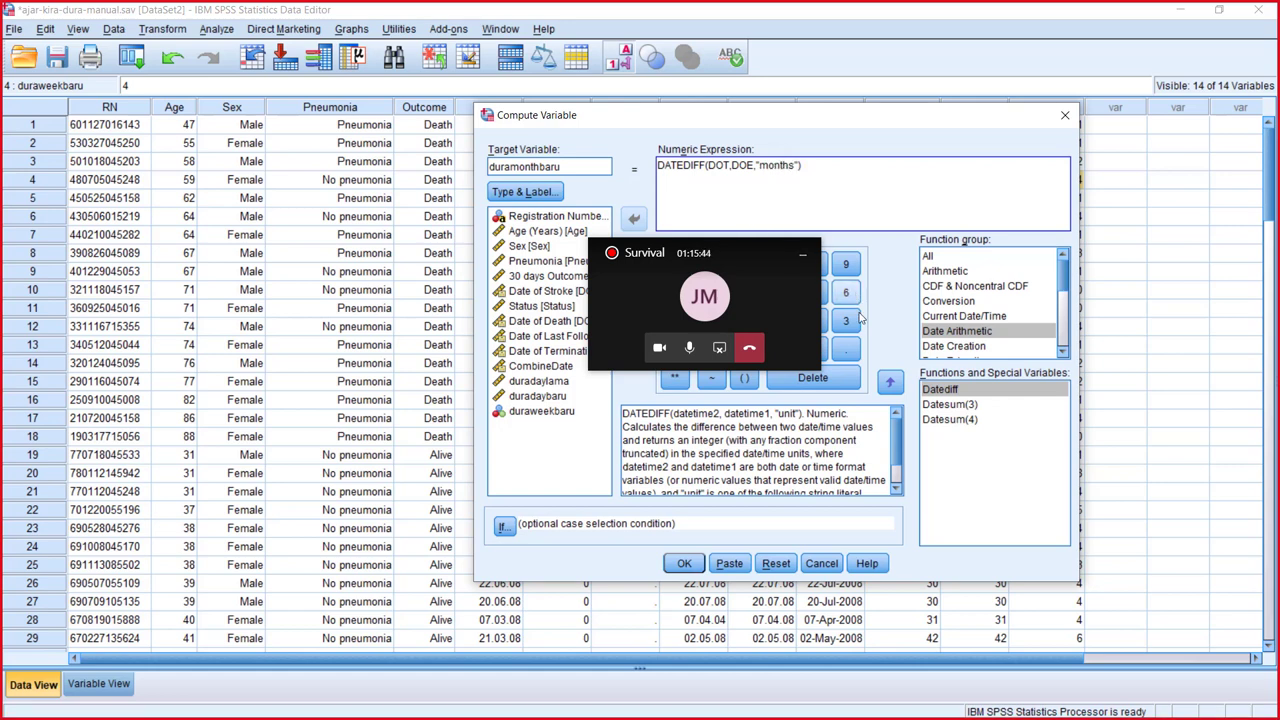
left_click(684, 564)
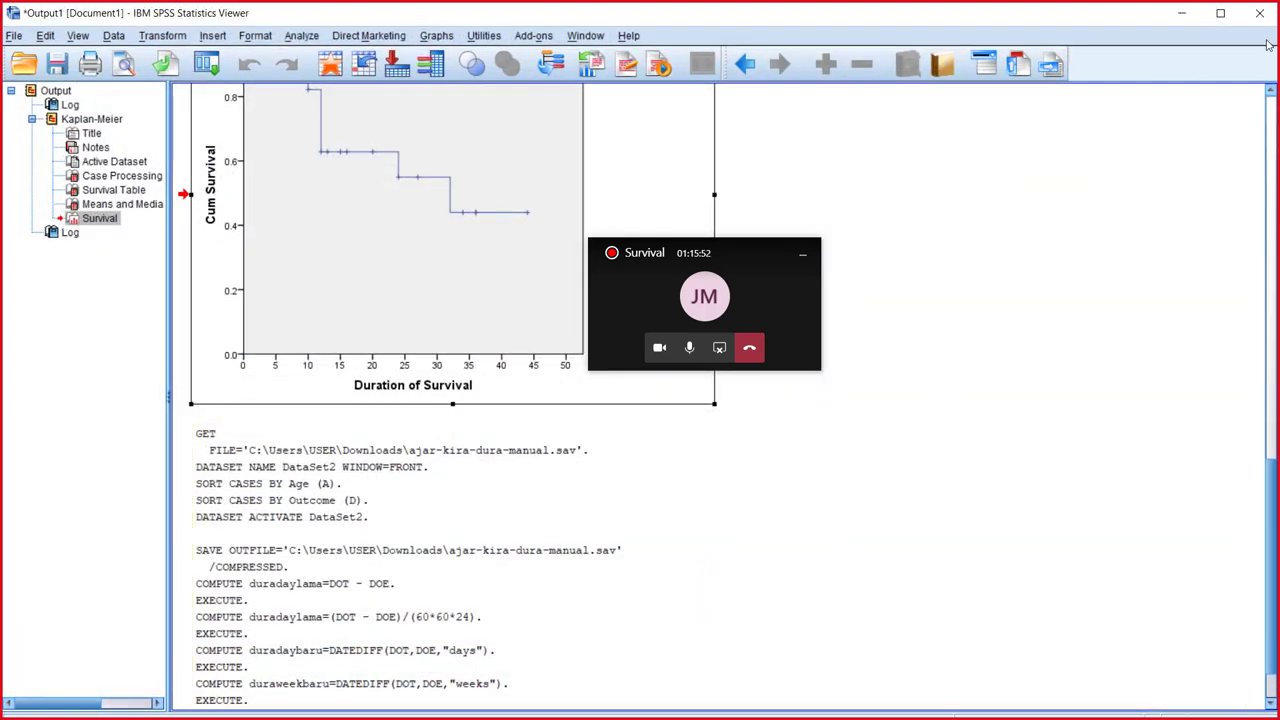
Step: Return to the case data, set the decimals of duramonthbaru to 0 and narrow its column
left_click(1181, 13)
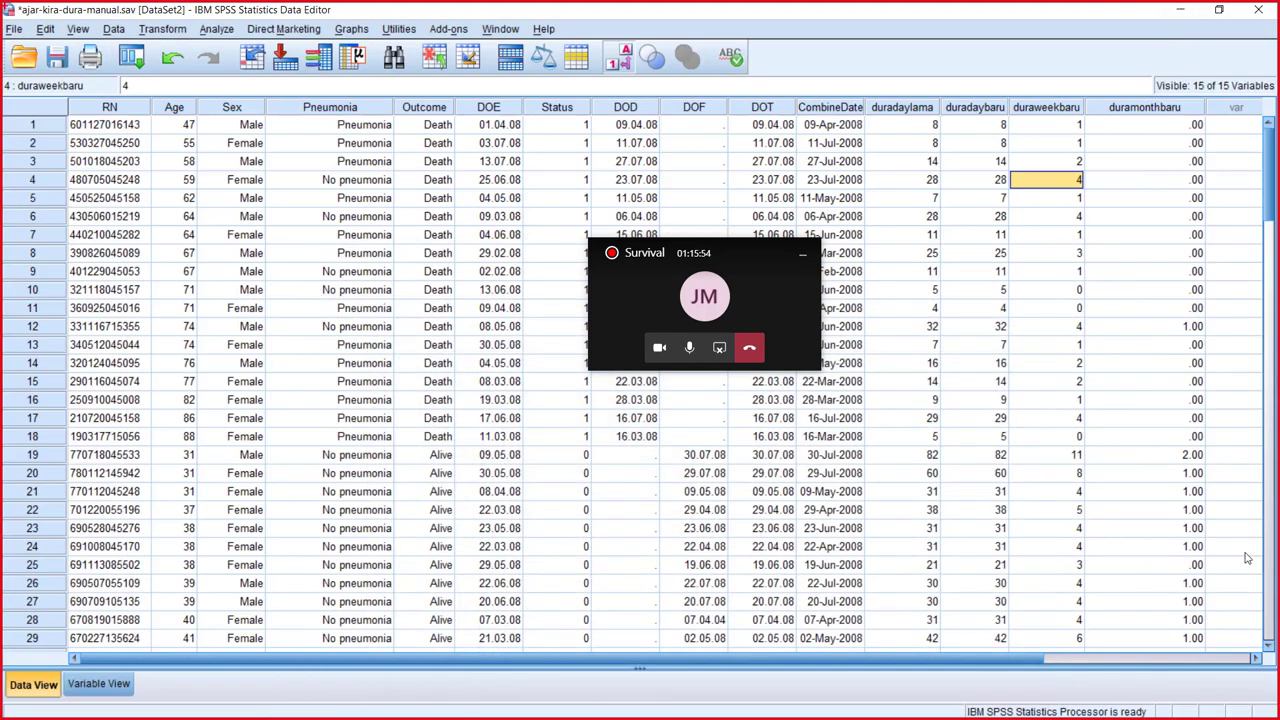
left_click_drag(1027, 656, 1155, 658)
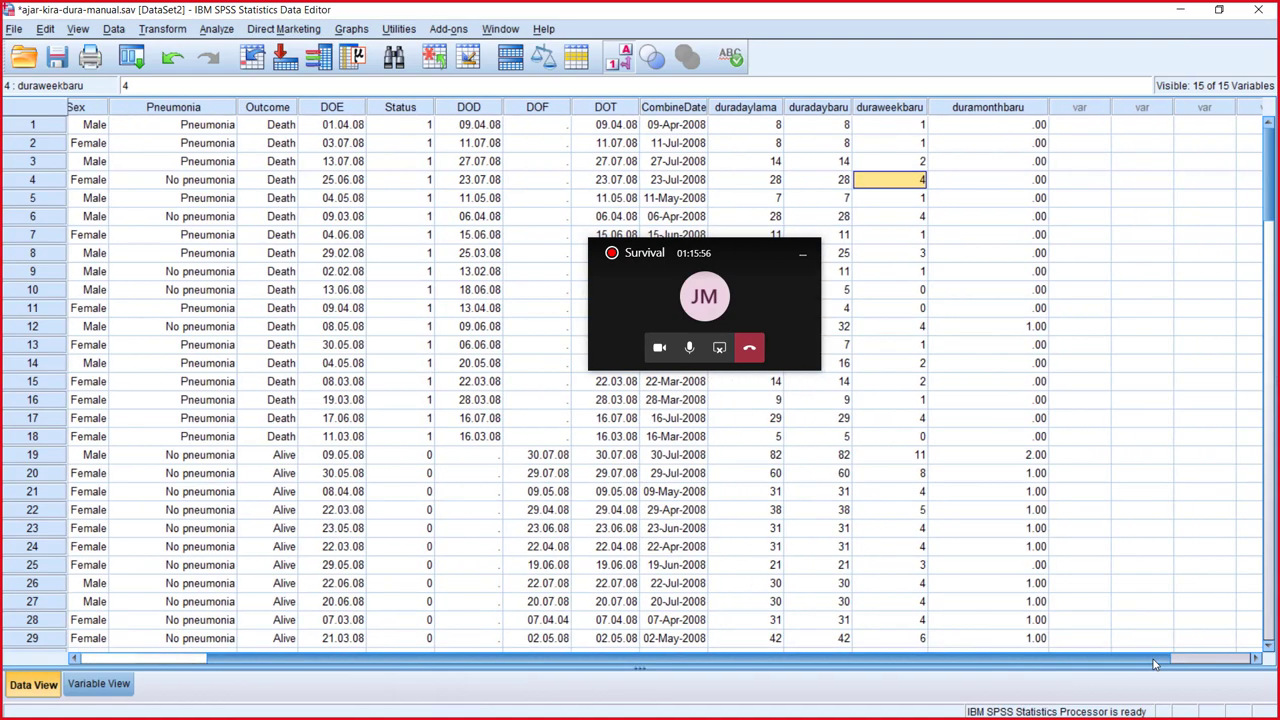
mouse_move(1268, 212)
left_mouse_down()
mouse_move(1268, 552)
mouse_move(1268, 205)
left_mouse_up()
left_click_drag(1210, 150, 1200, 157)
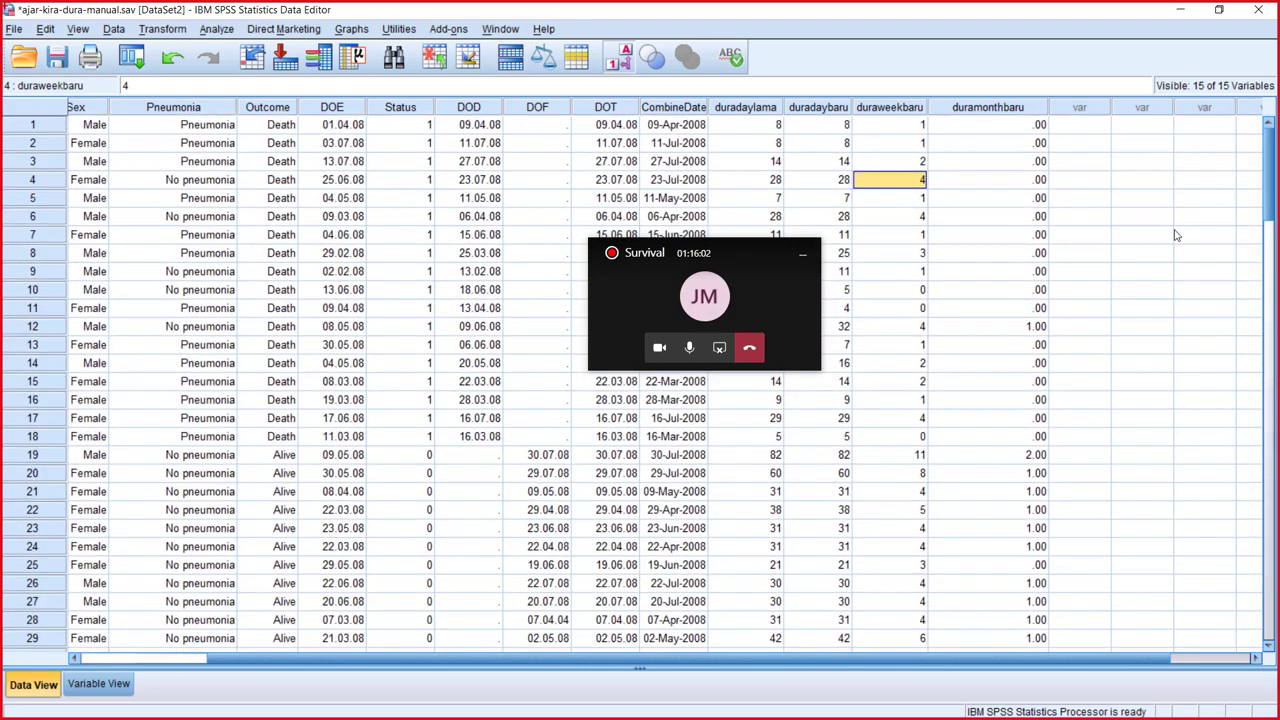
right_click(1013, 111)
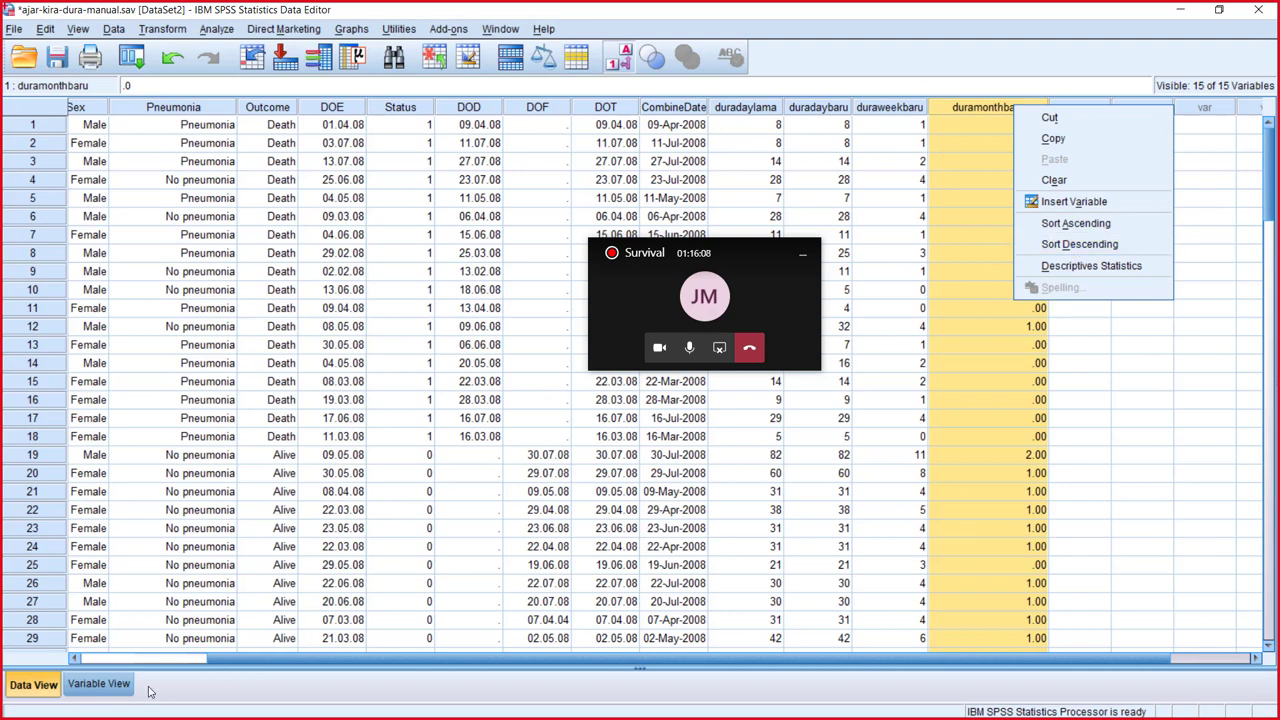
left_click(110, 685)
left_click(310, 126)
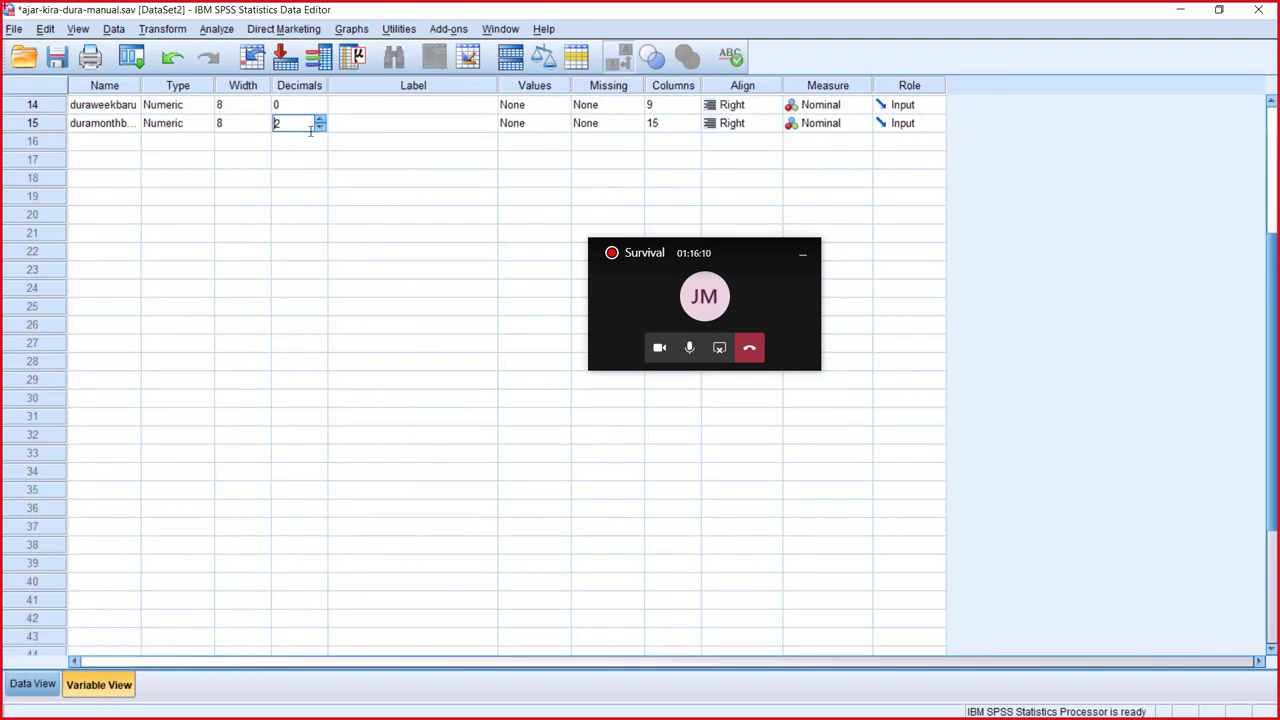
left_click(320, 128)
left_click(32, 684)
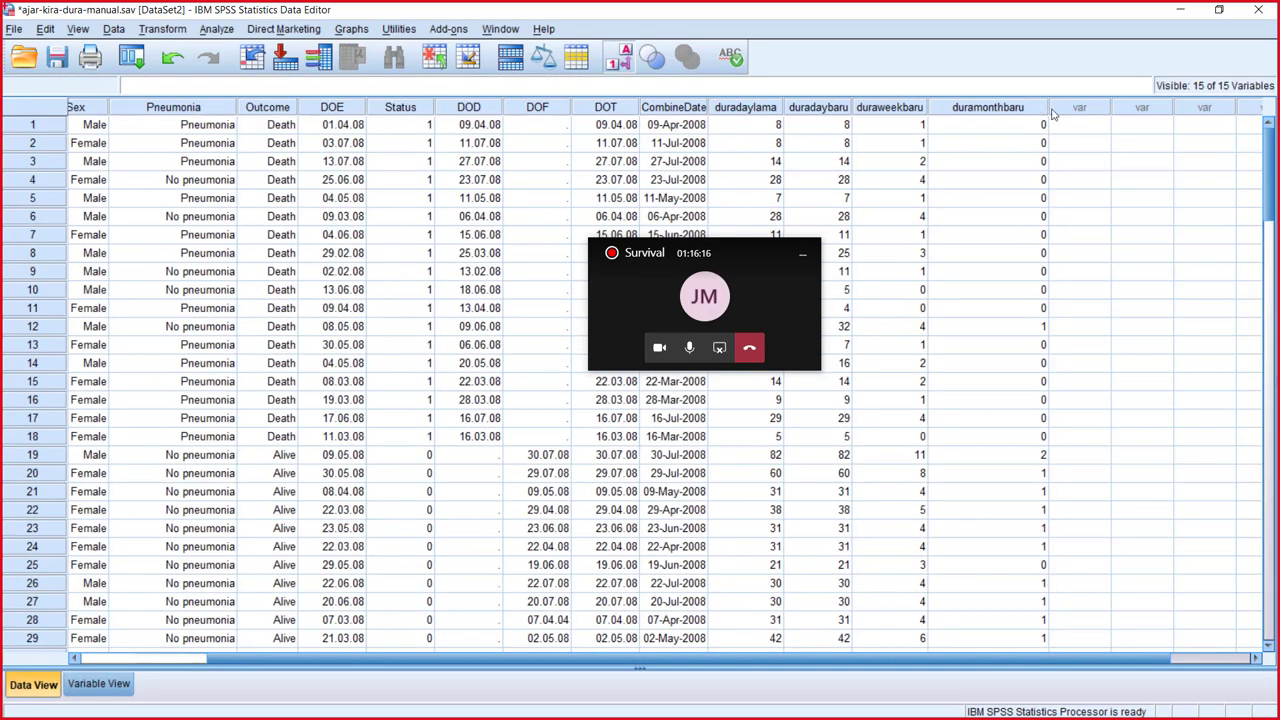
left_click_drag(1046, 107, 1011, 297)
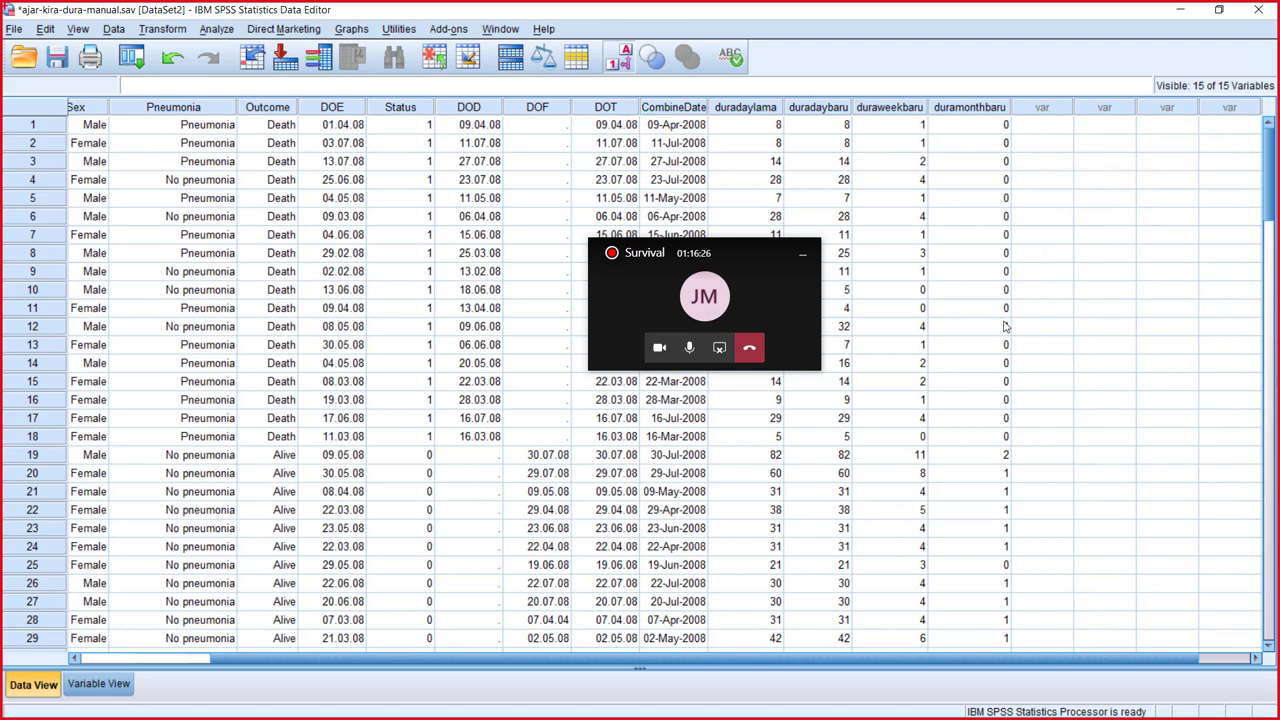
Step: Check the computed duration columns down the case list and save the dataset
scroll(1110, 300, "down", 18)
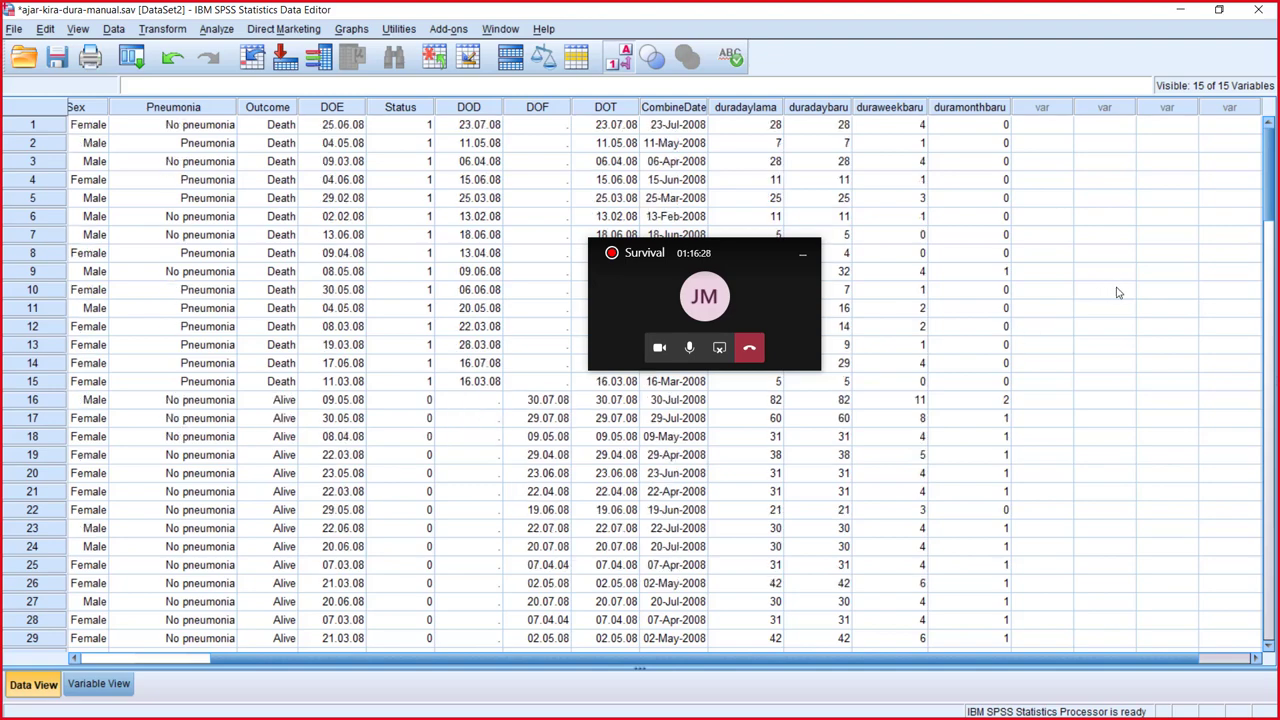
scroll(1110, 338, "down", 18)
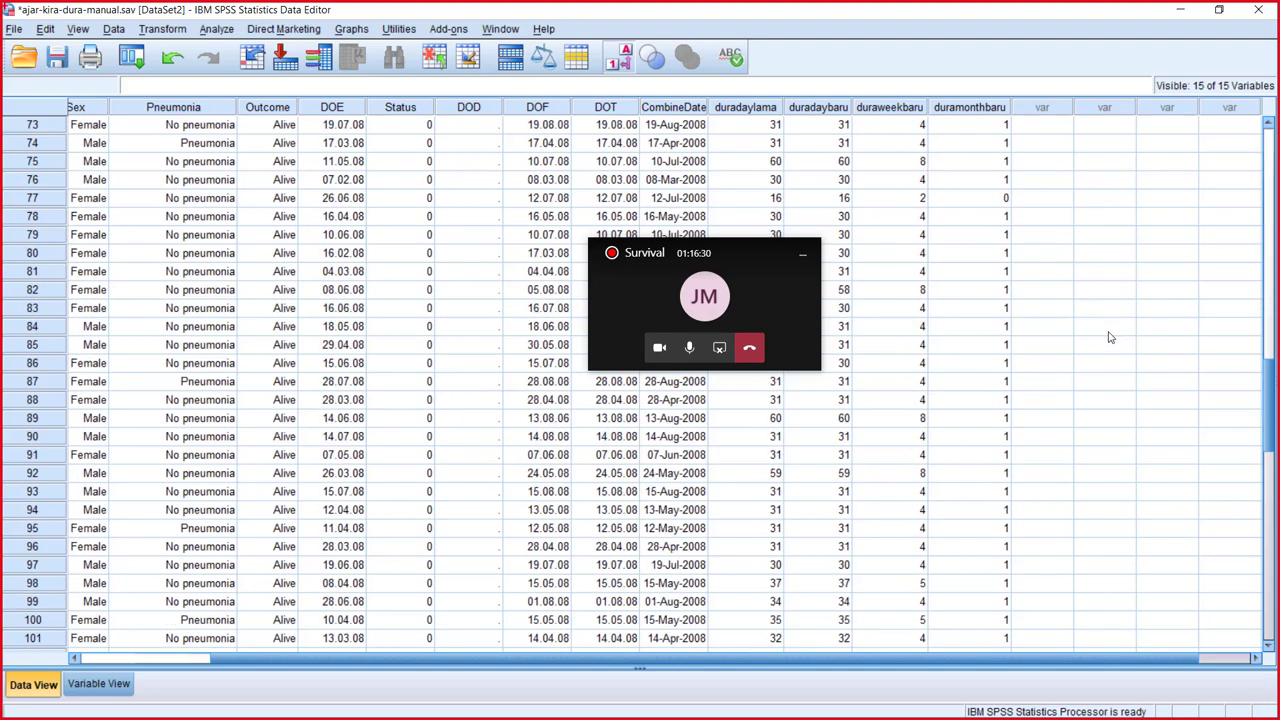
scroll(1108, 337, "up", 6)
scroll(1108, 337, "up", 10)
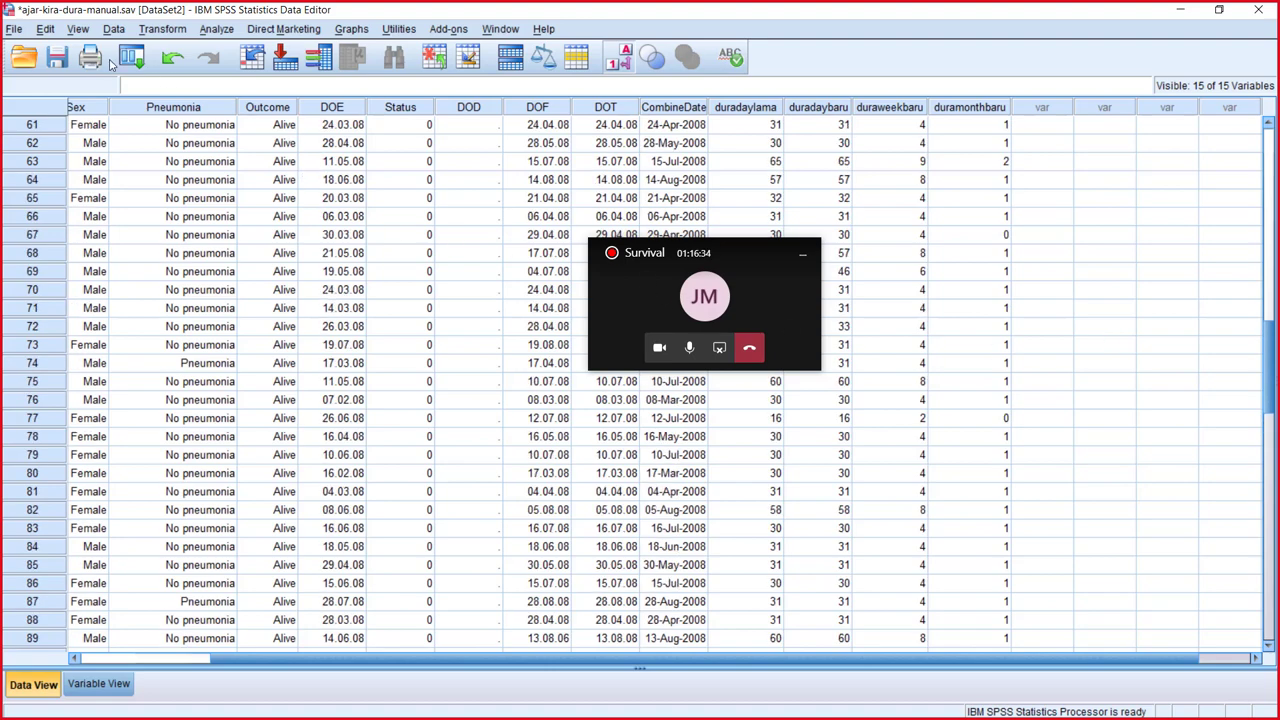
left_click(57, 58)
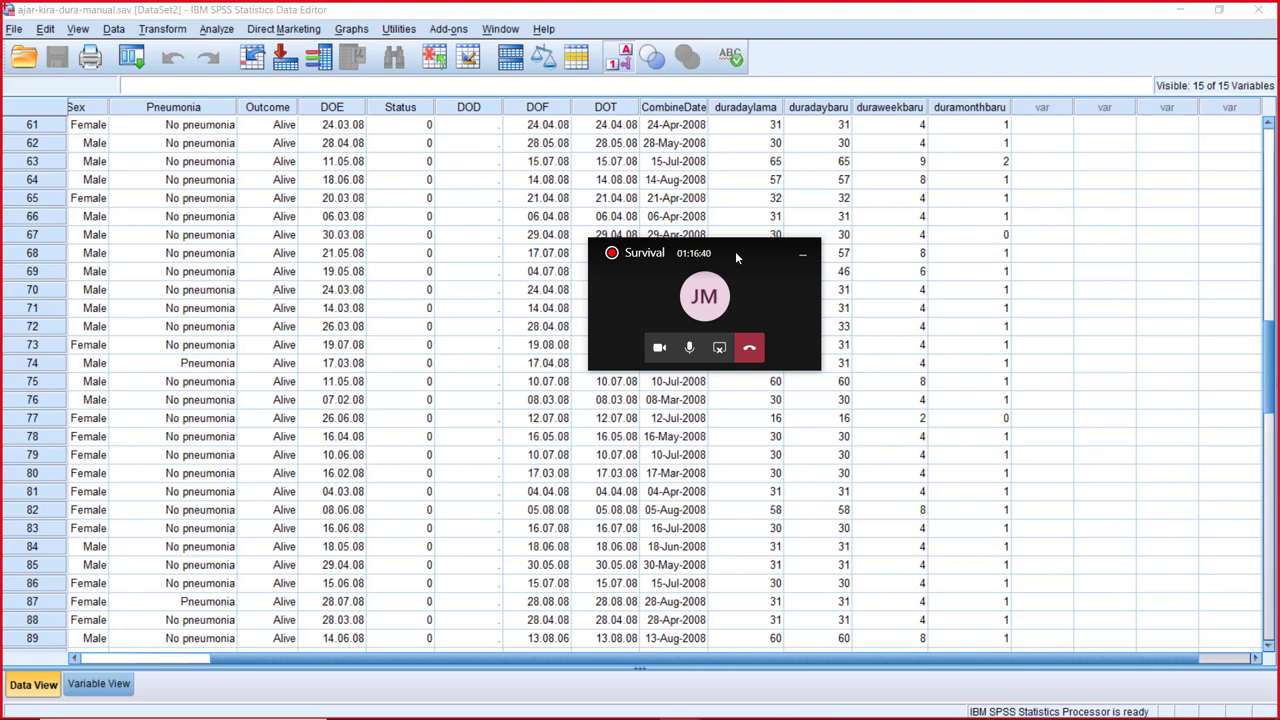
Step: Move the meeting window off the duration columns and compare the day, week and month durations across the cases
left_click_drag(735, 251, 435, 161)
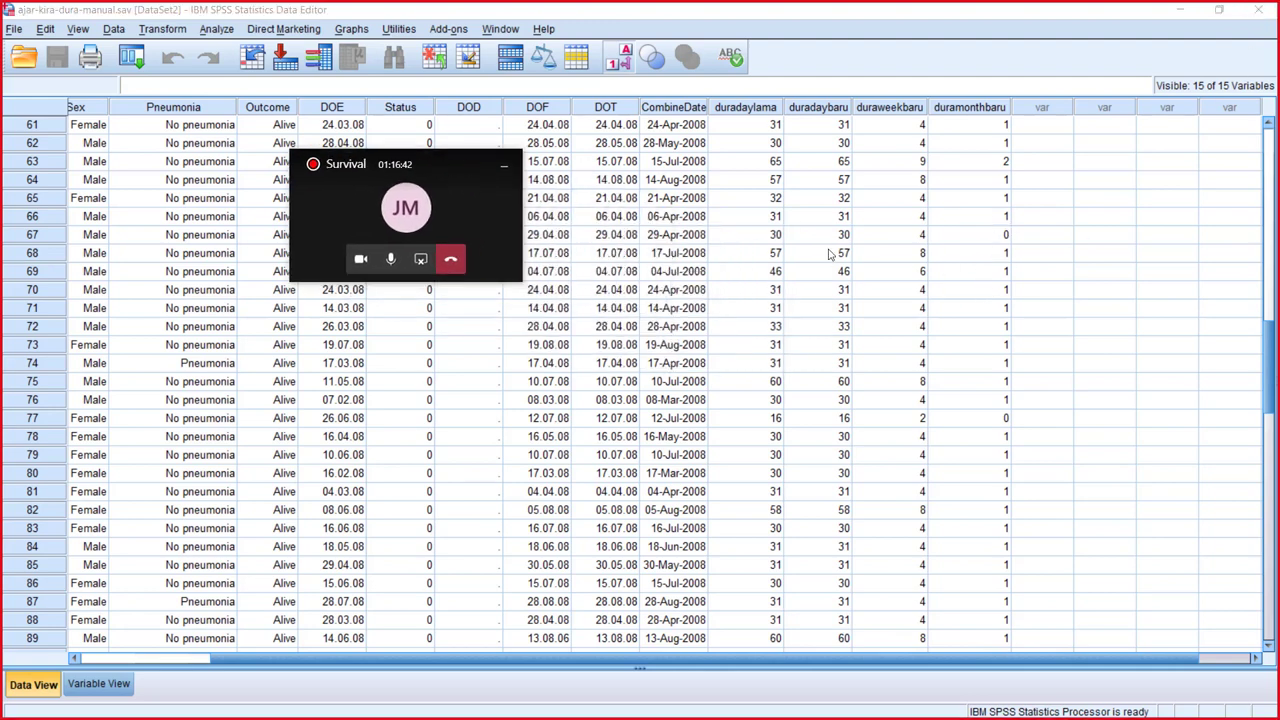
scroll(930, 275, "down", 9)
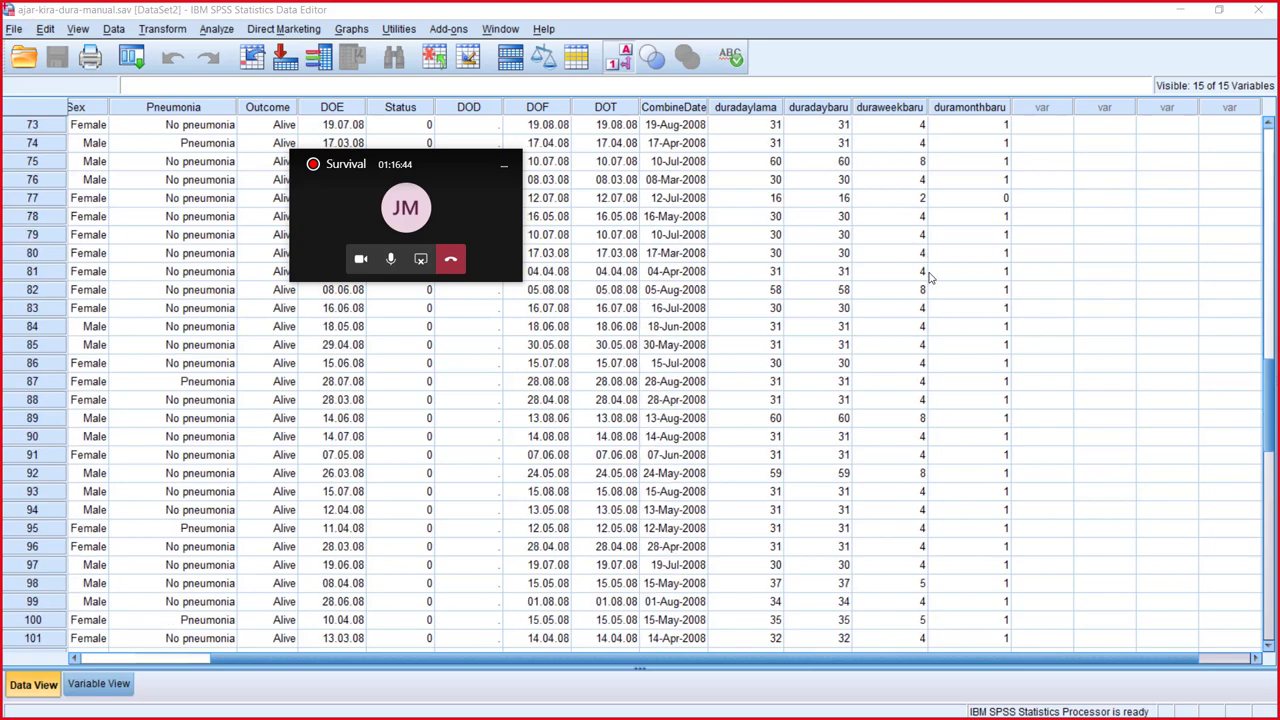
scroll(935, 268, "up", 9)
scroll(938, 262, "up", 17)
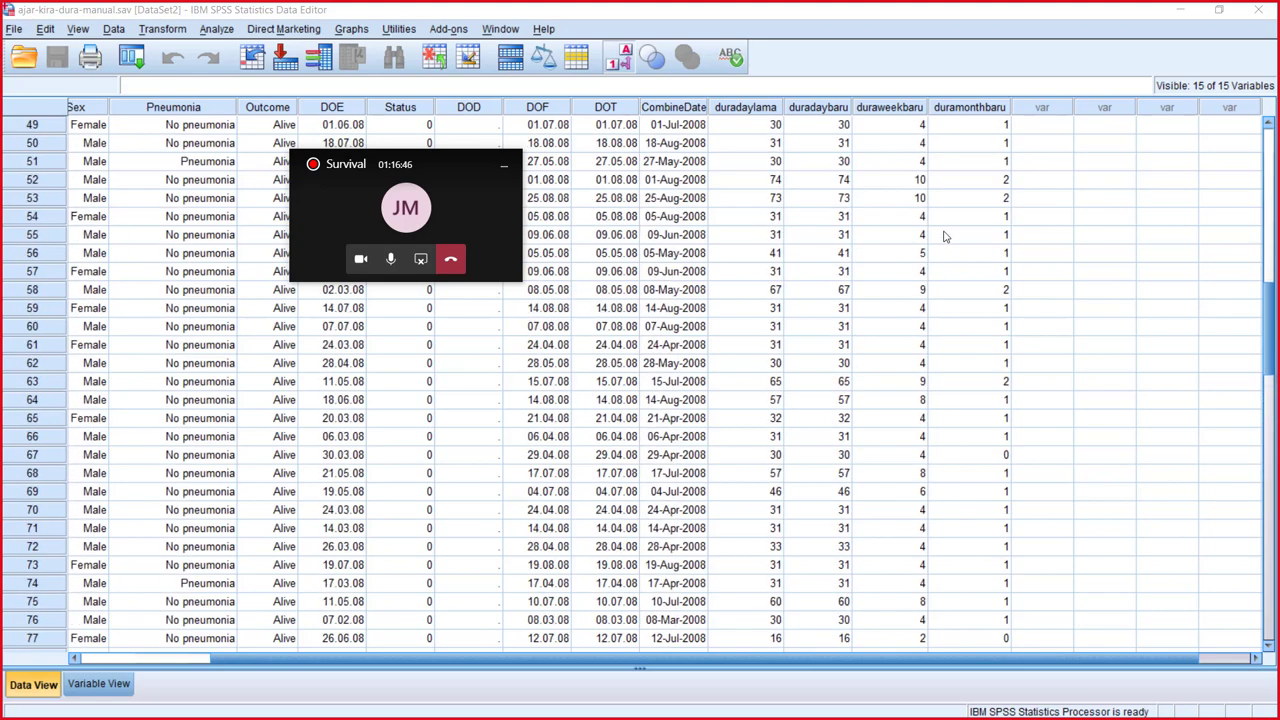
scroll(920, 175, "up", 3)
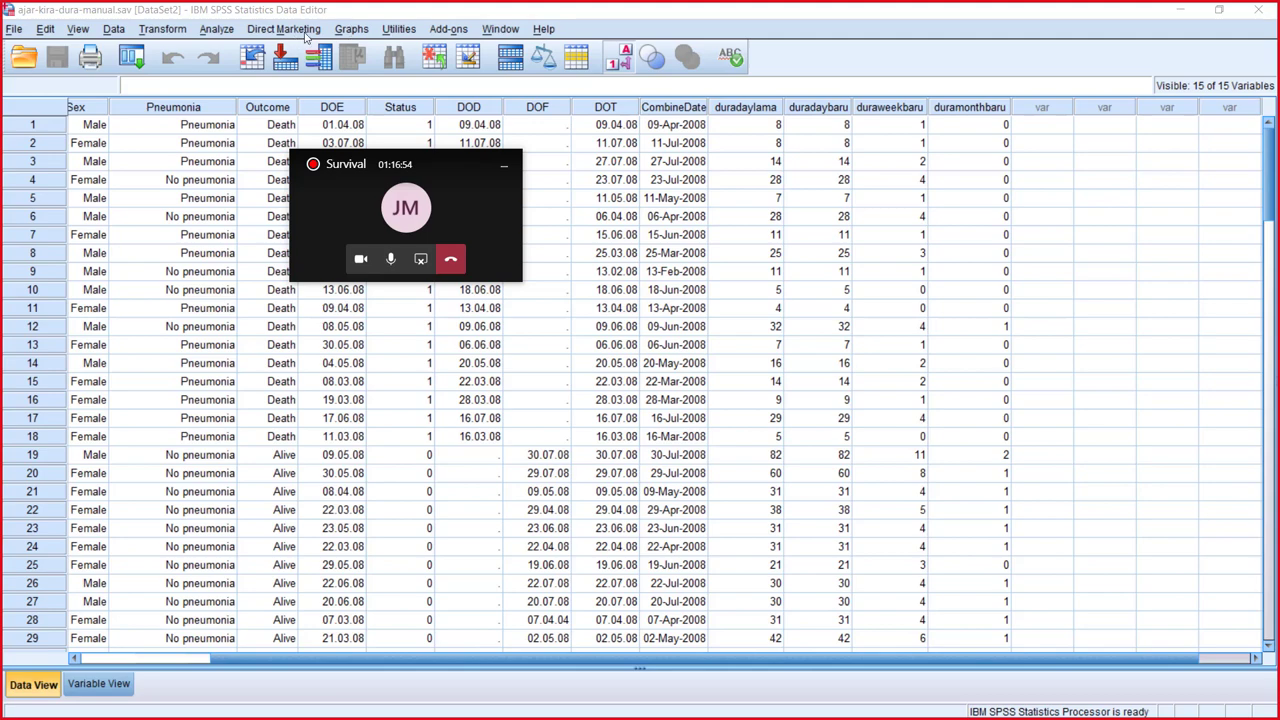
Step: Start a Kaplan-Meier survival analysis with duraweekbaru as the time variable
left_click(222, 33)
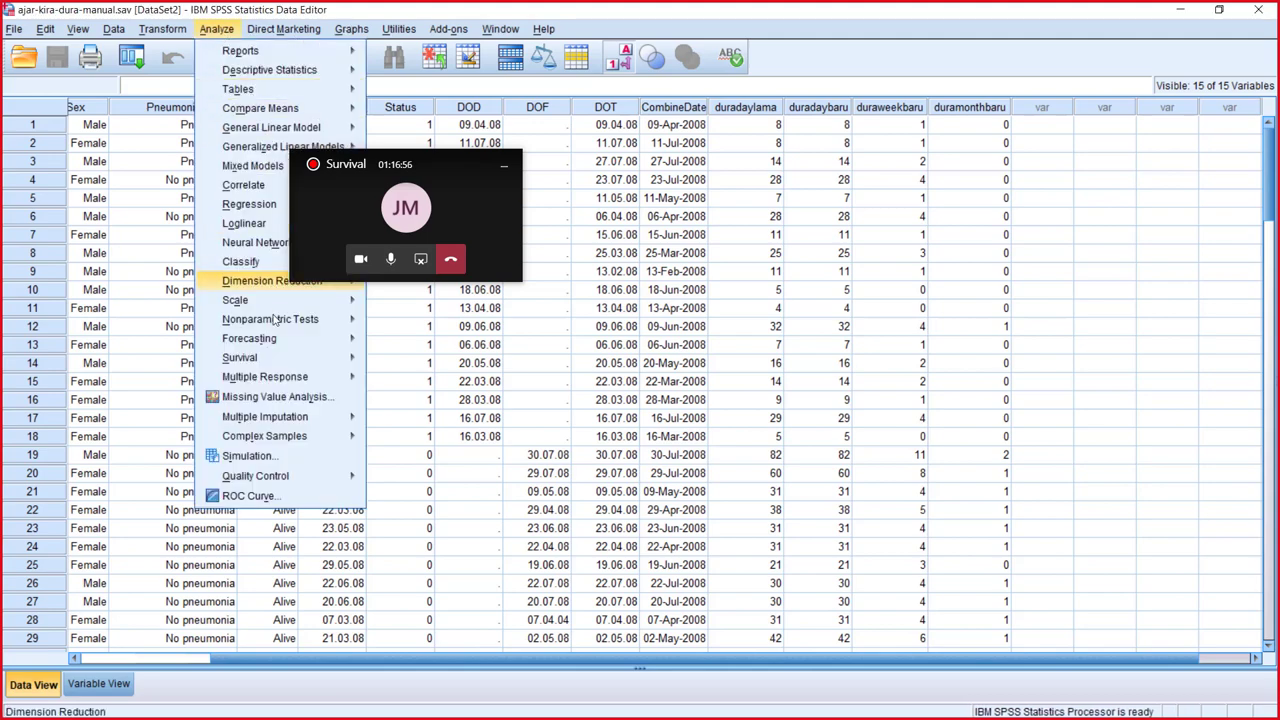
mouse_move(305, 366)
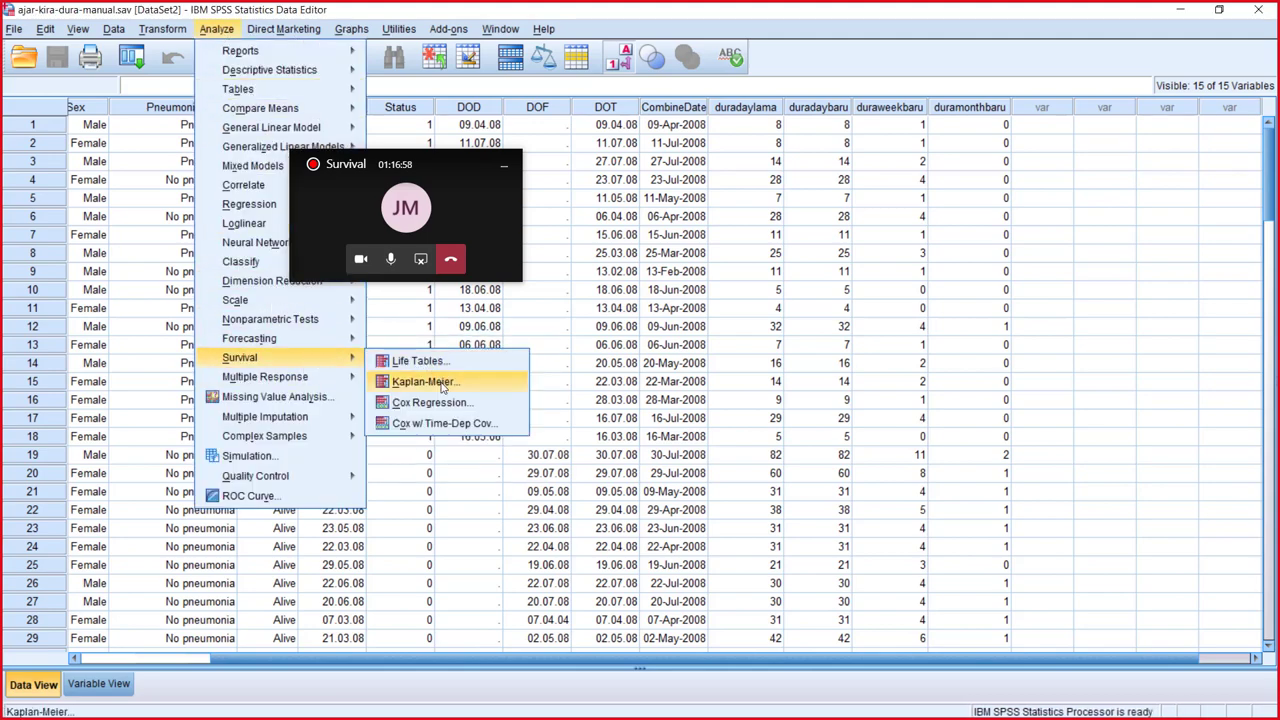
left_click(425, 381)
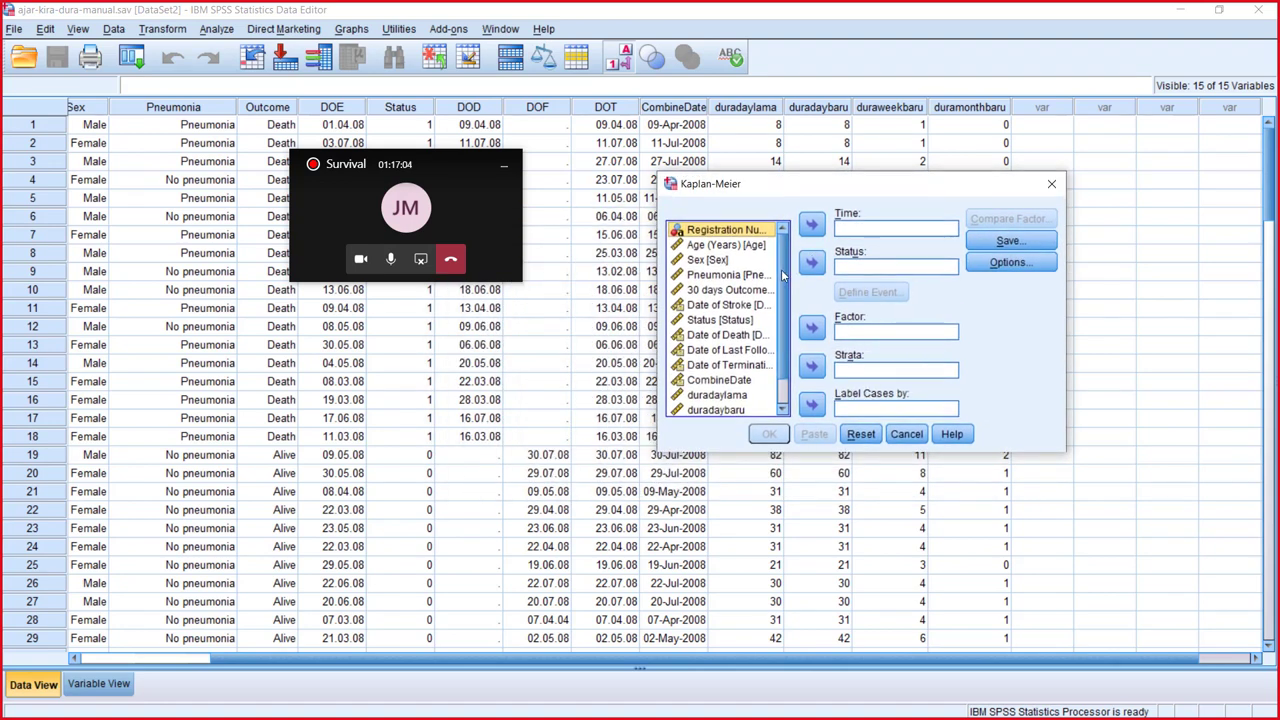
scroll(786, 275, "down", 2)
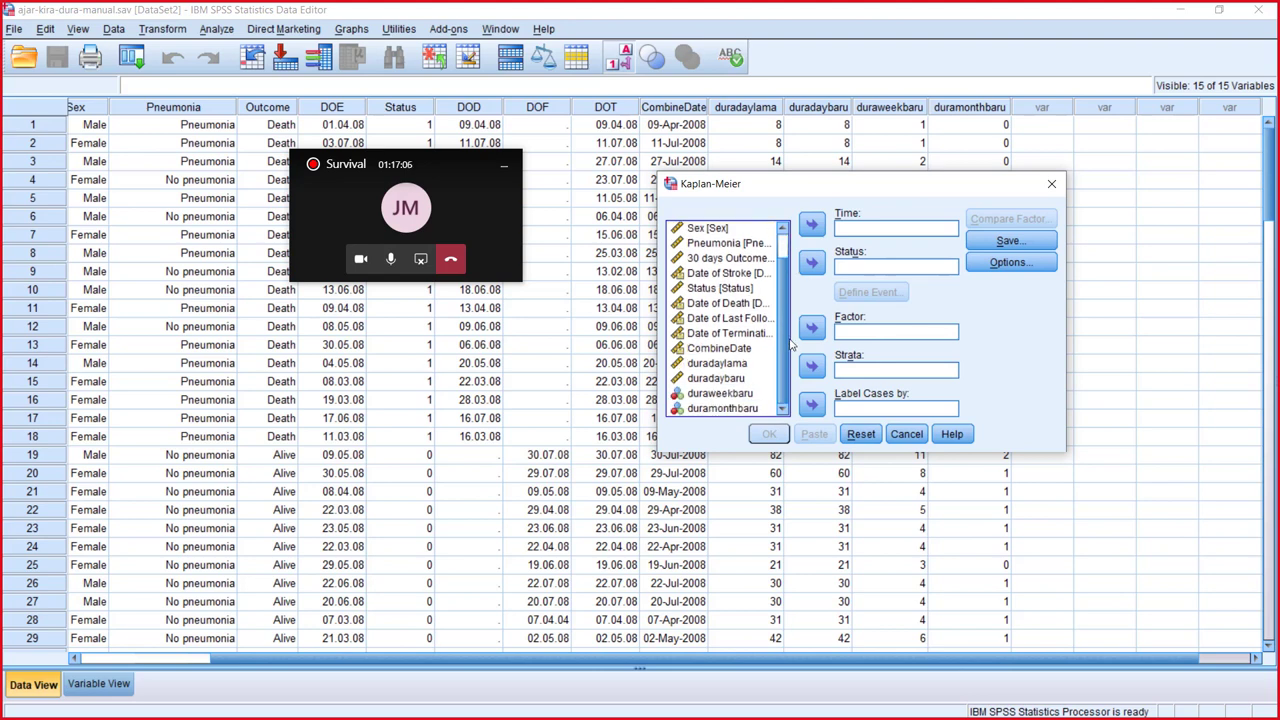
scroll(788, 300, "up", 2)
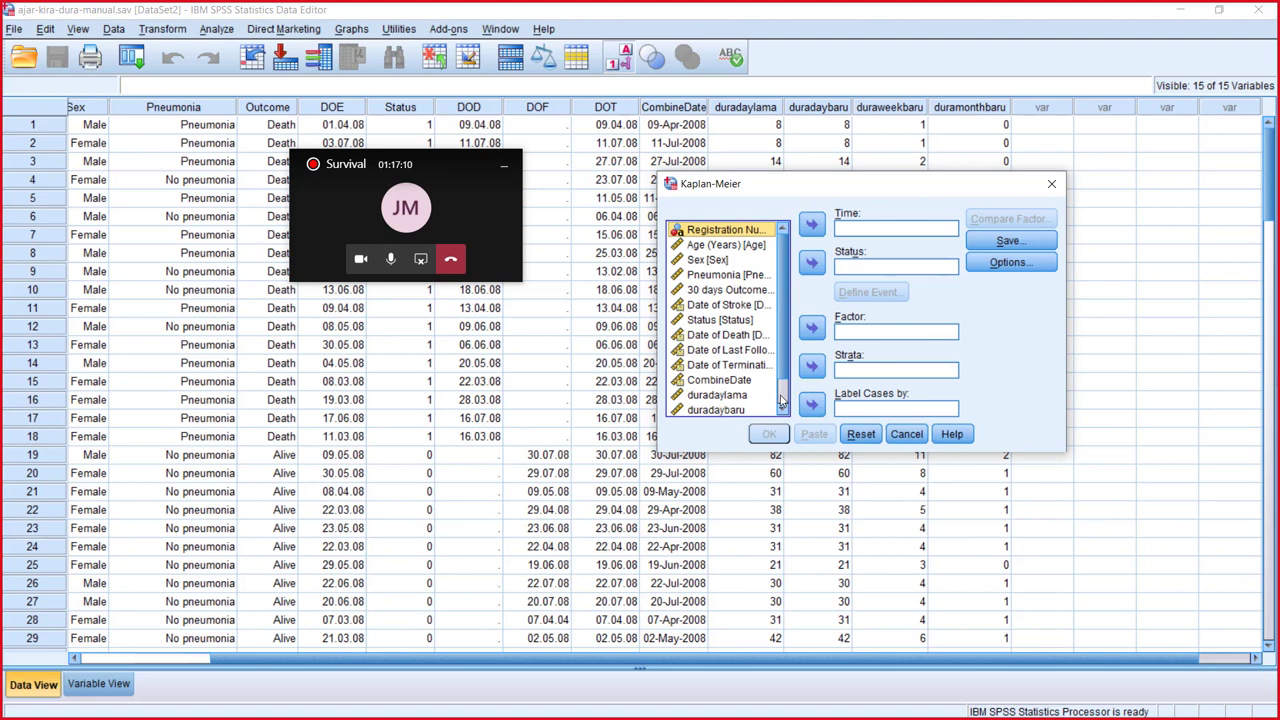
scroll(783, 400, "down", 1)
left_click(727, 394)
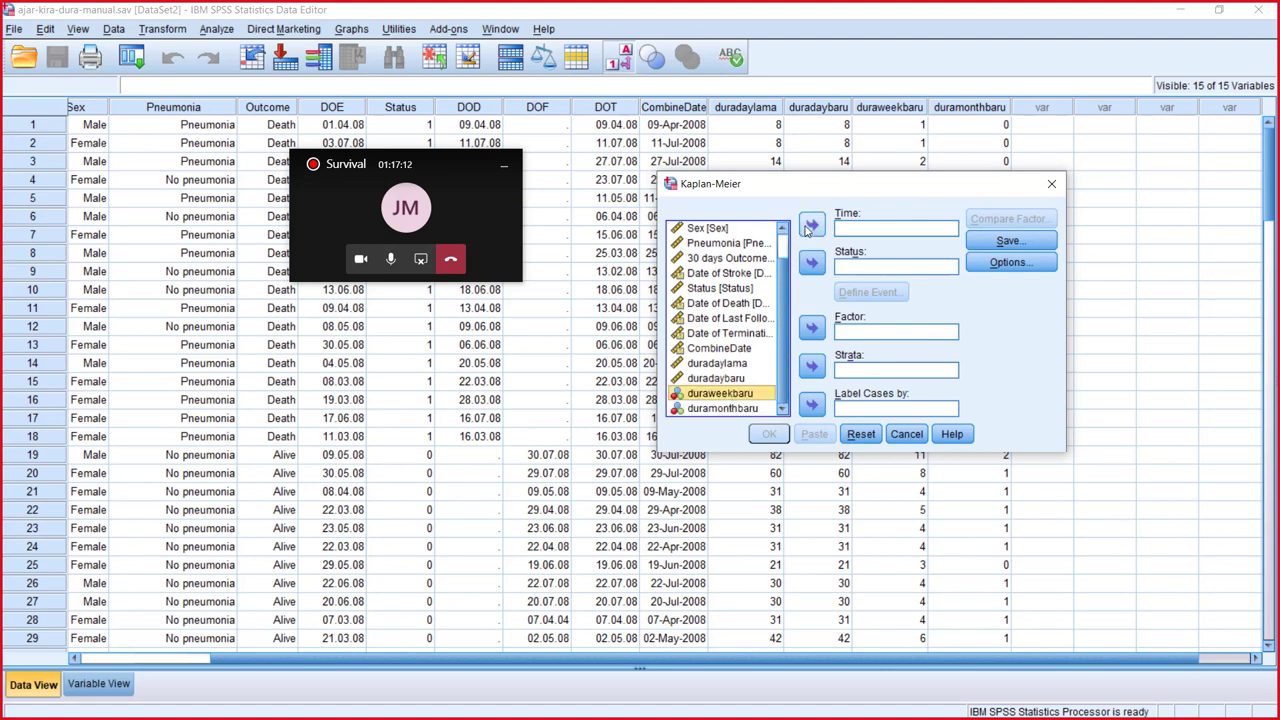
left_click(811, 224)
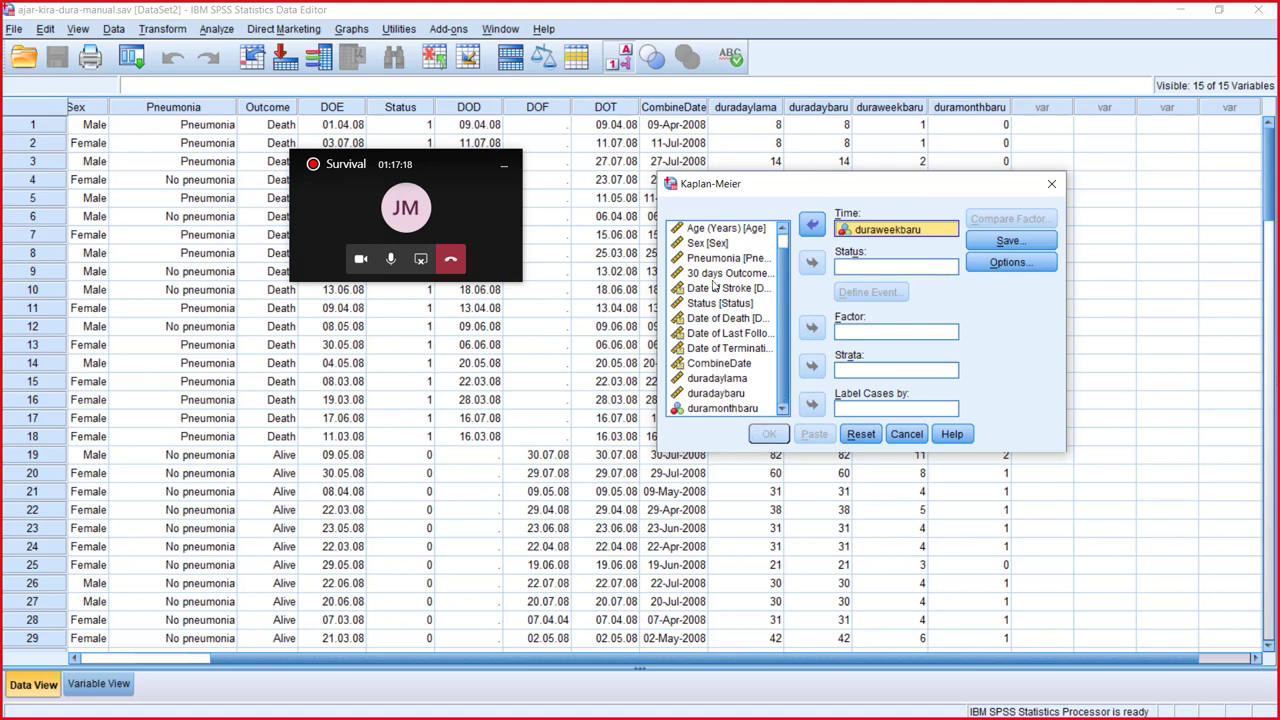
Step: Assign Status as the status variable and define its event as the single value 1
left_click_drag(720, 303, 857, 272)
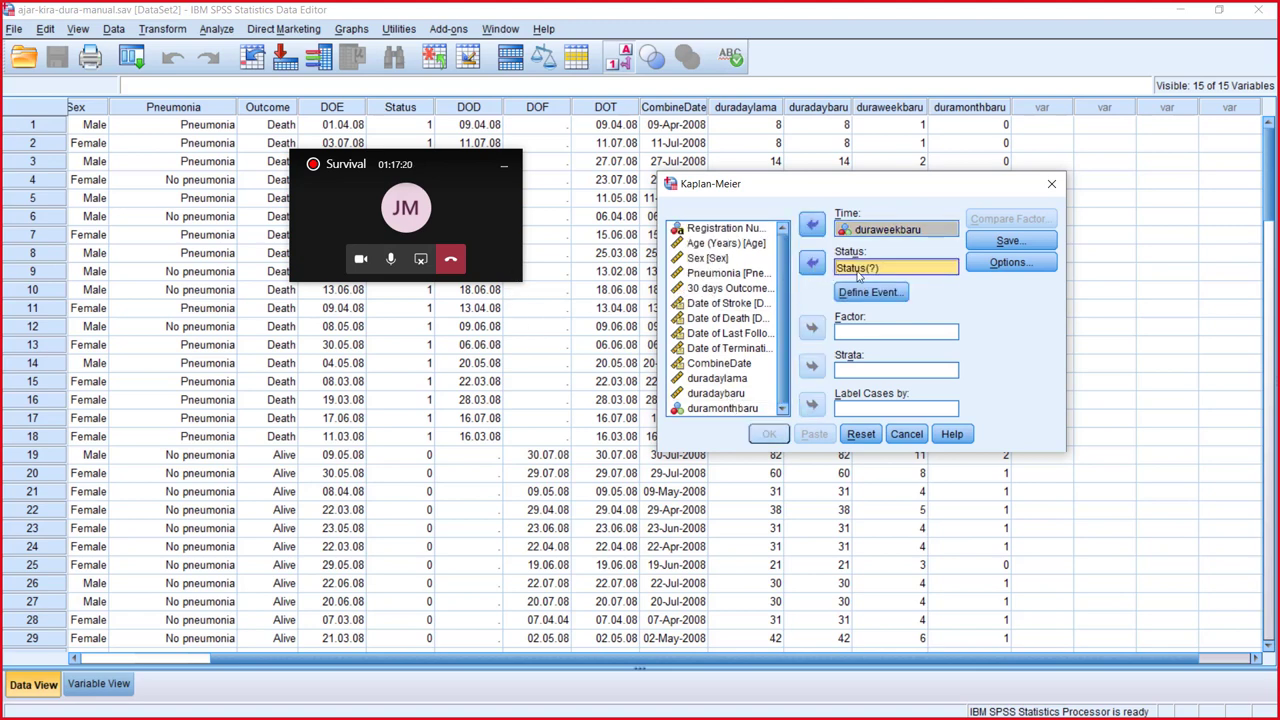
left_click(866, 292)
left_click(703, 300)
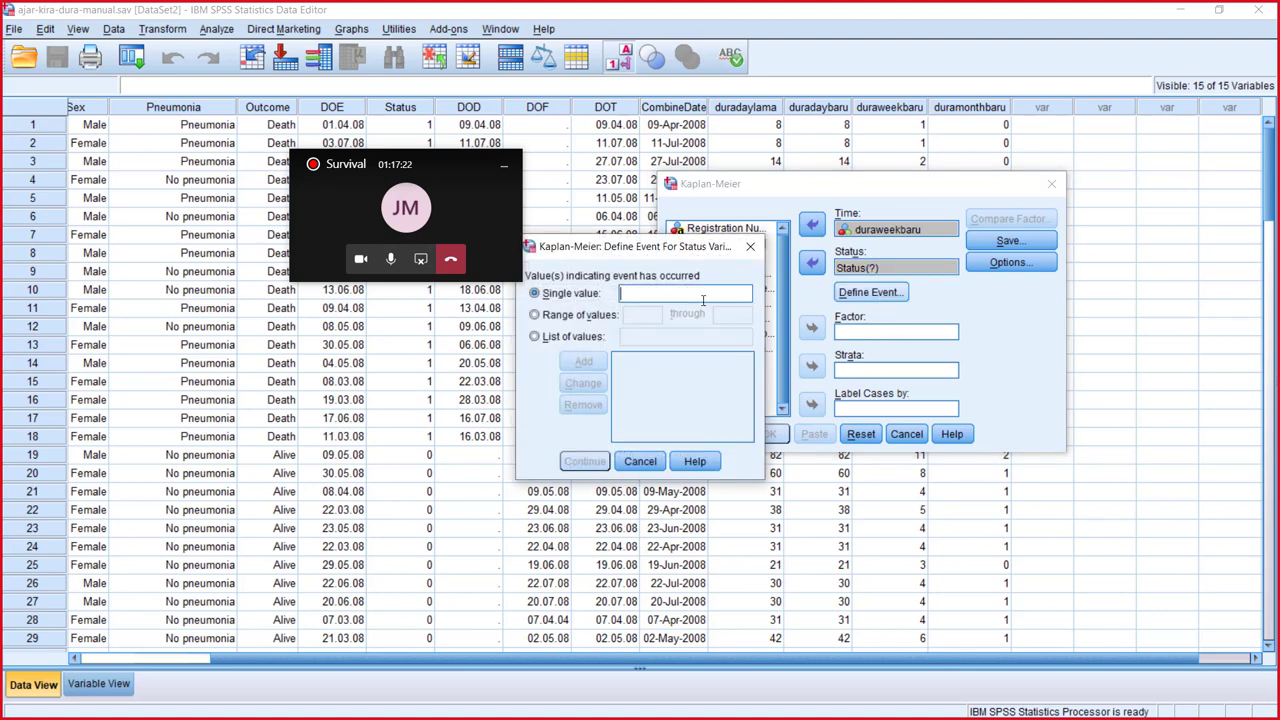
type("1")
left_click(586, 462)
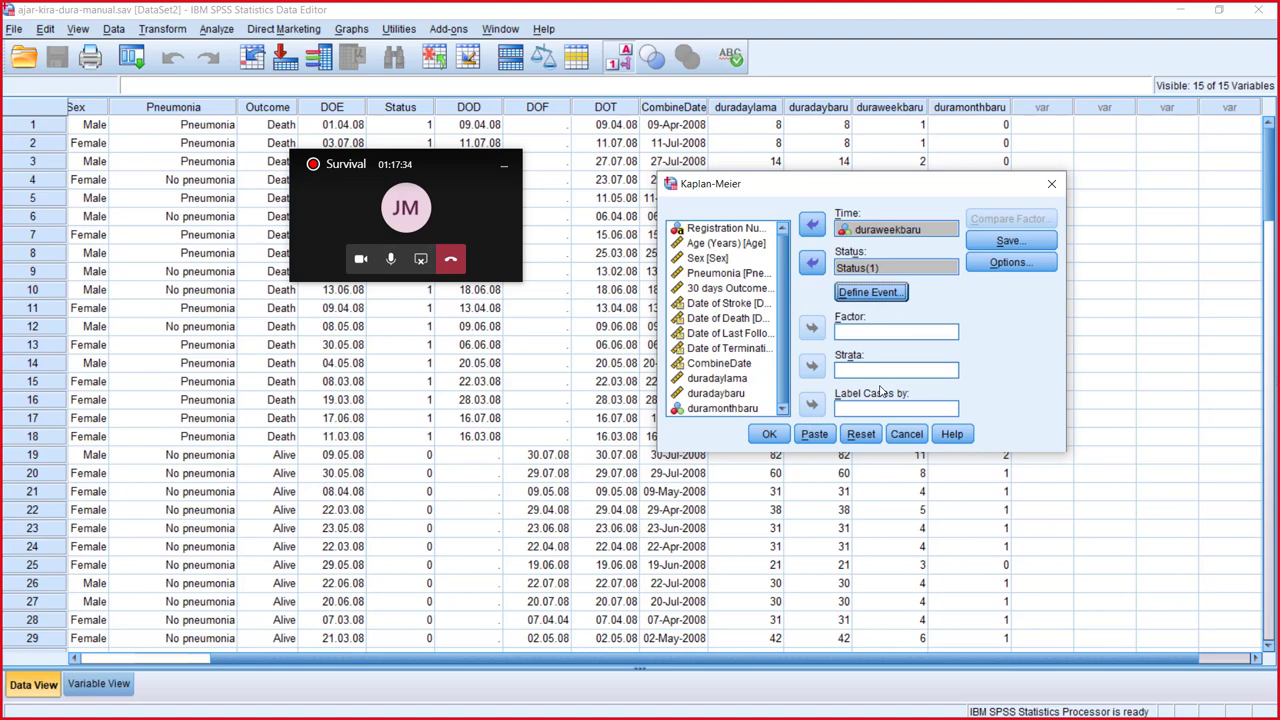
Step: Set Pneumonia as the factor and compare its levels with the Log rank, Breslow and Tarone-Ware tests
left_click(715, 273)
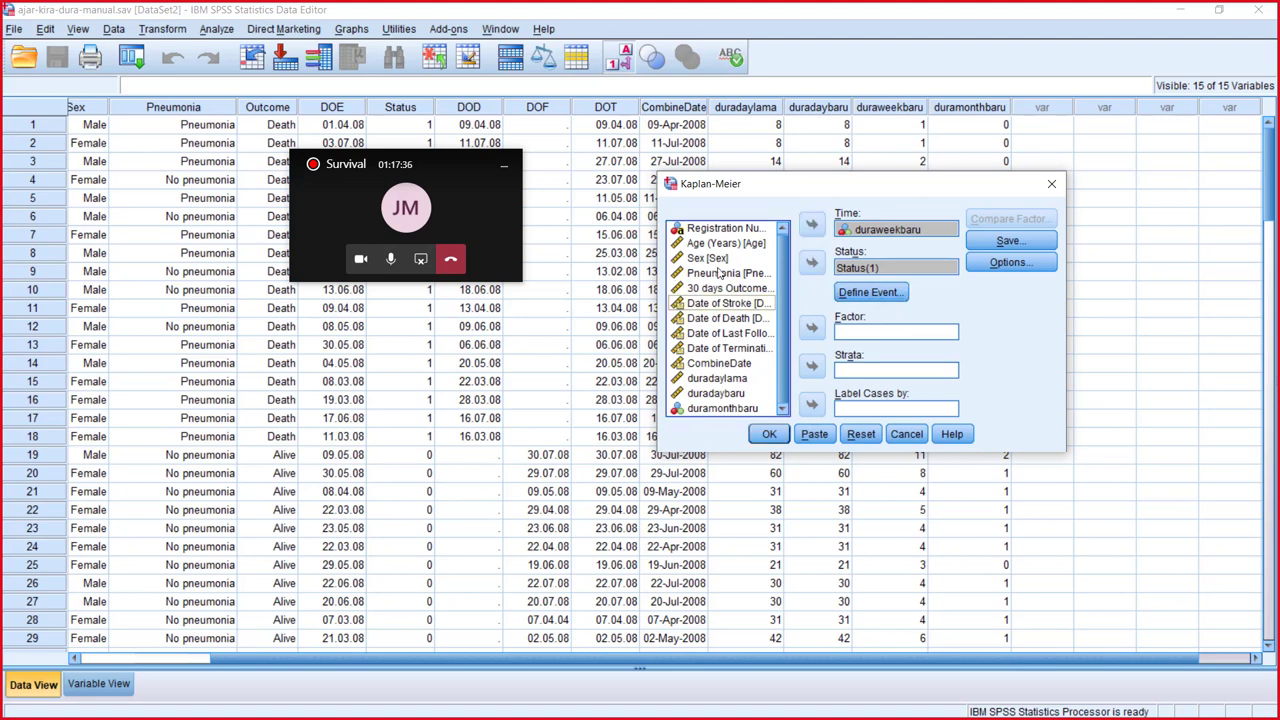
left_click(814, 332)
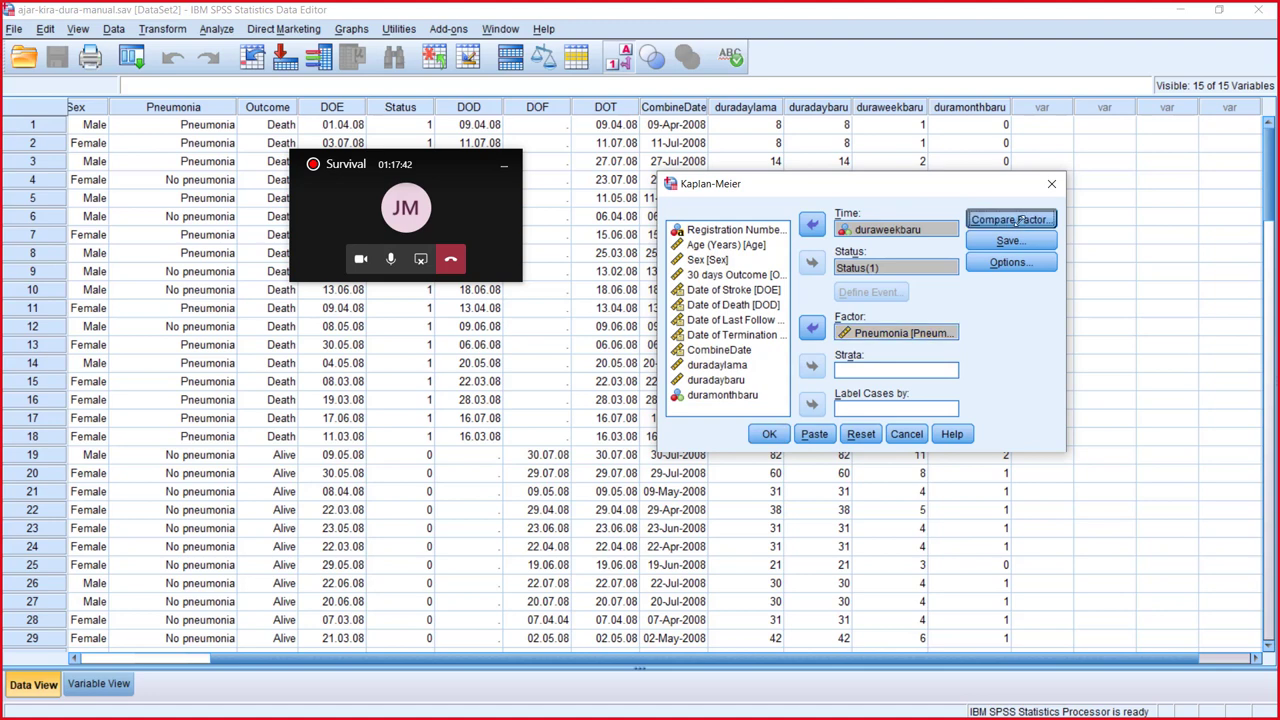
left_click(1020, 219)
left_click(729, 283)
left_click(788, 283)
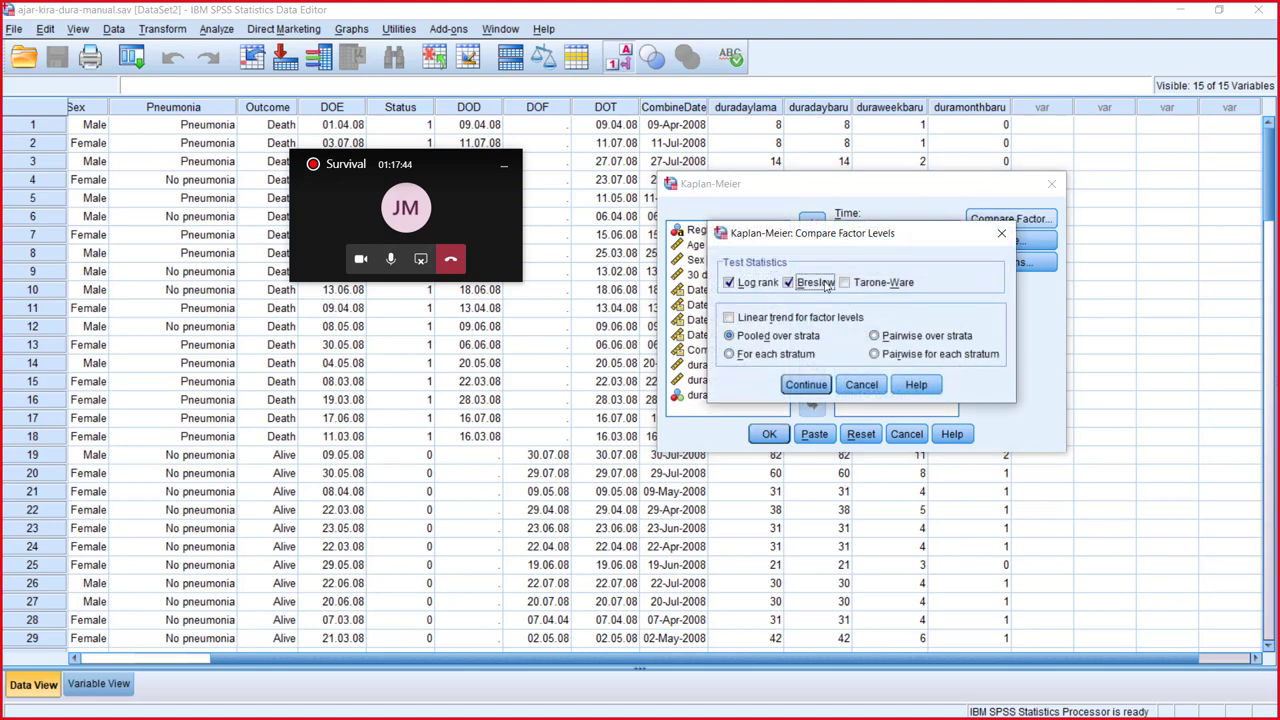
left_click(845, 283)
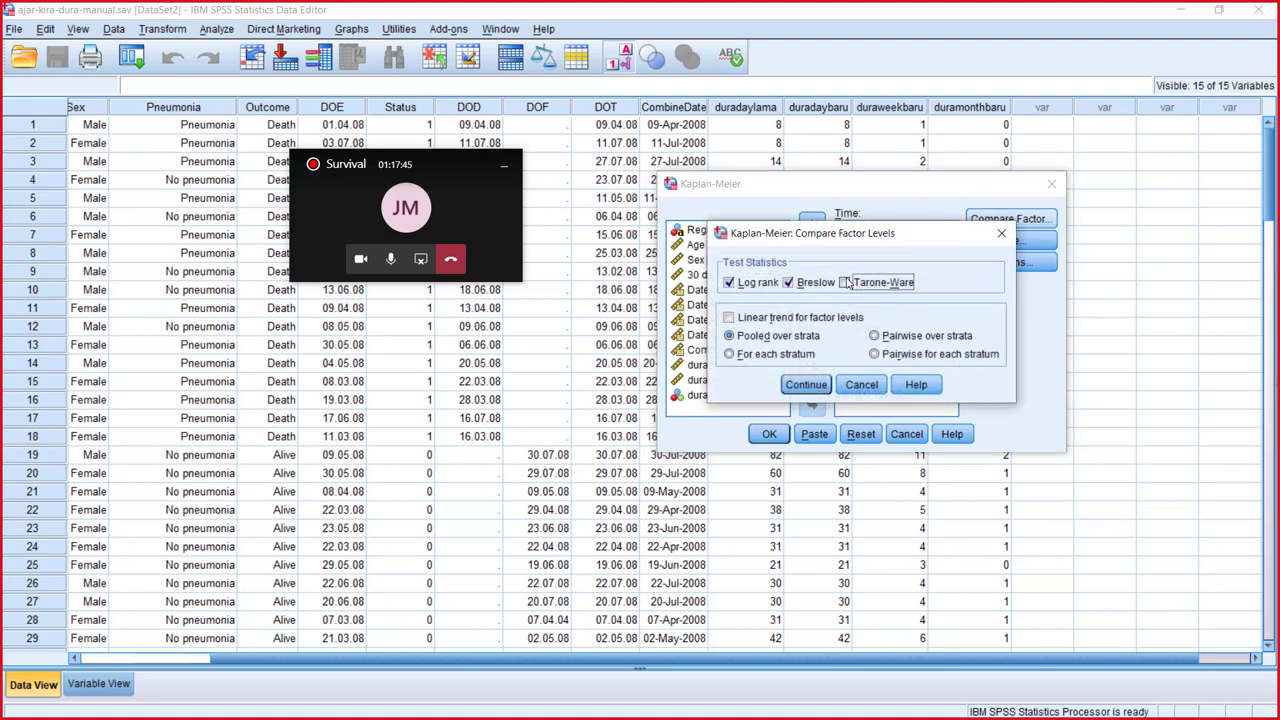
left_click(810, 386)
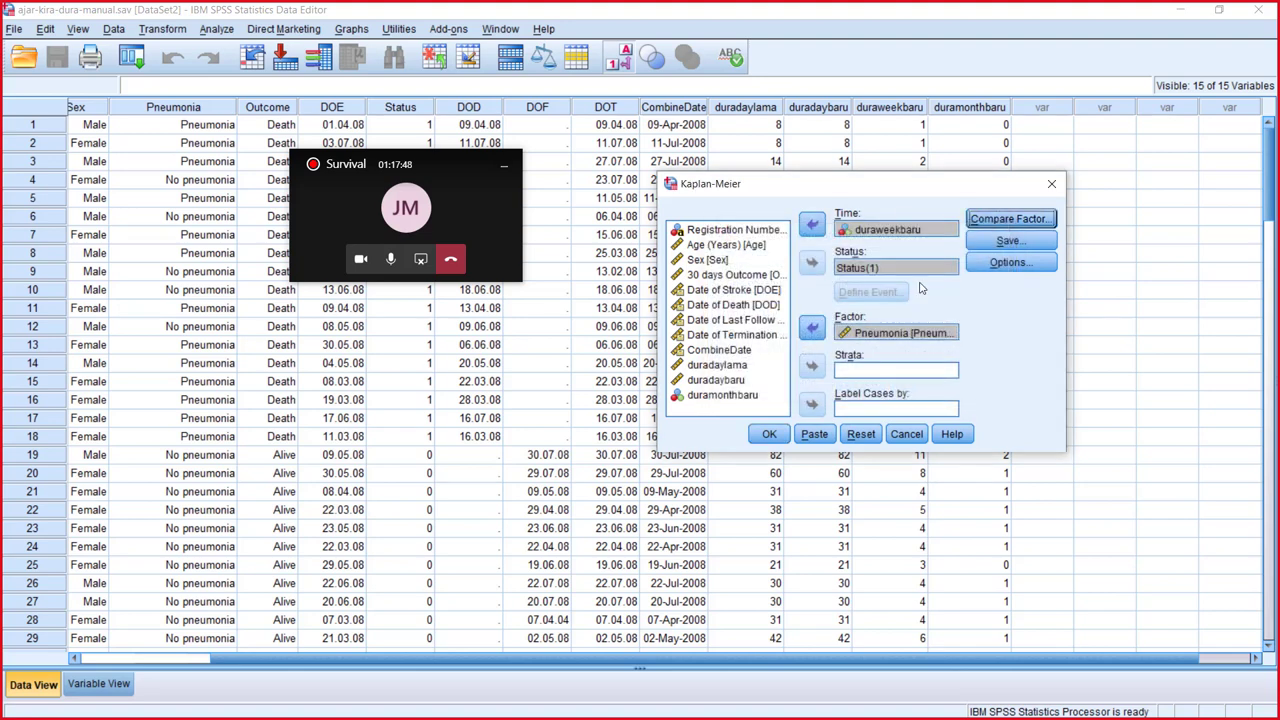
Step: Include the Survival plot, run the Kaplan-Meier analysis and go to the survival time and overall comparison tables
left_click(1000, 266)
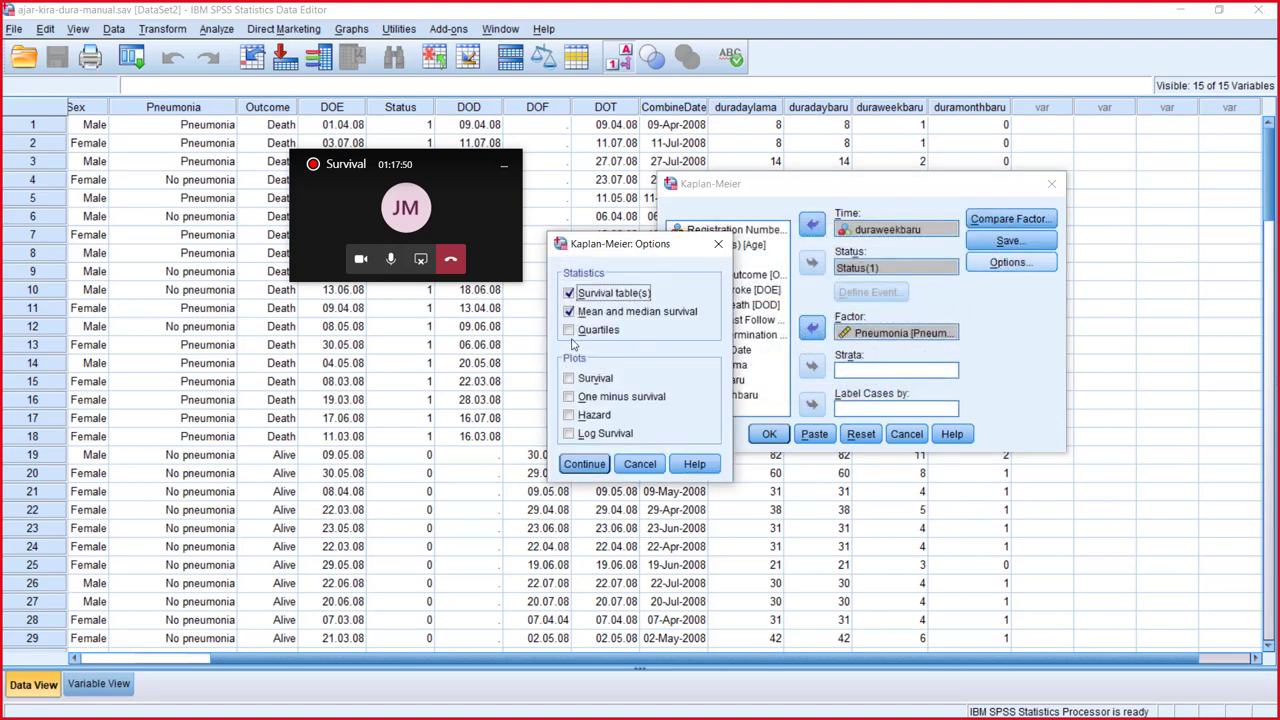
left_click(570, 378)
left_click(585, 464)
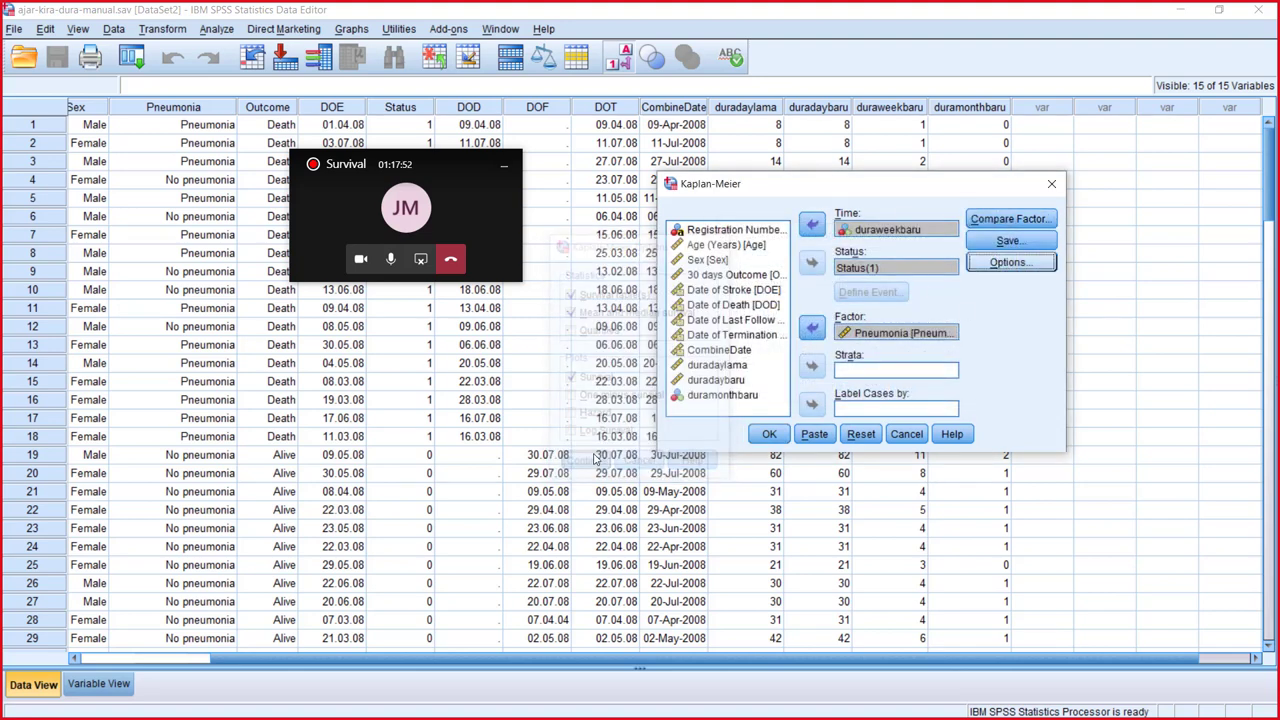
left_click(769, 433)
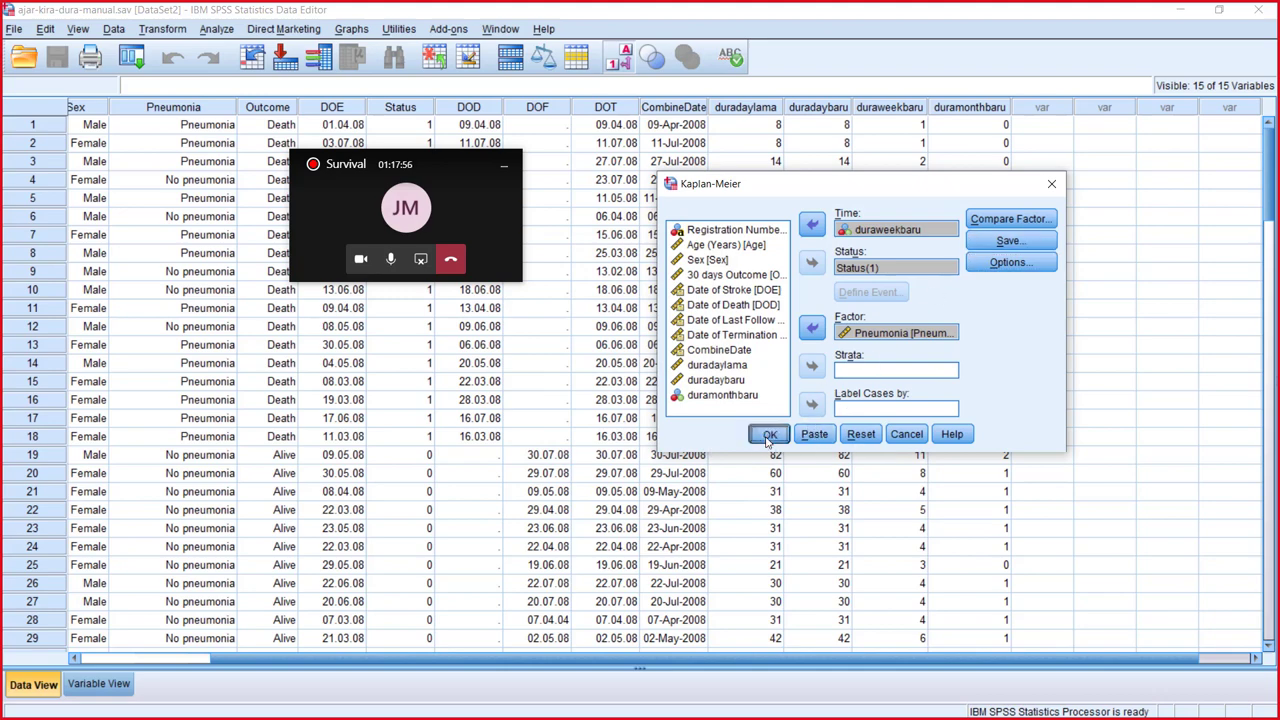
scroll(740, 365, "down", 15)
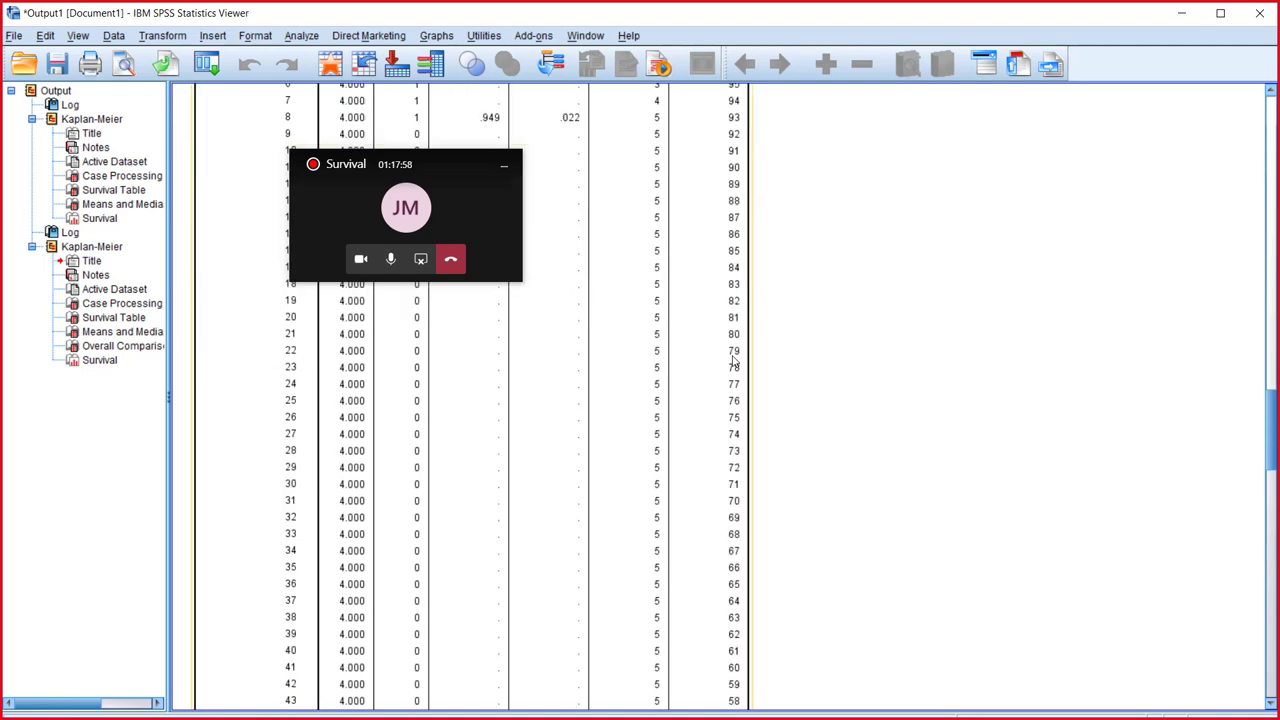
scroll(744, 372, "down", 5)
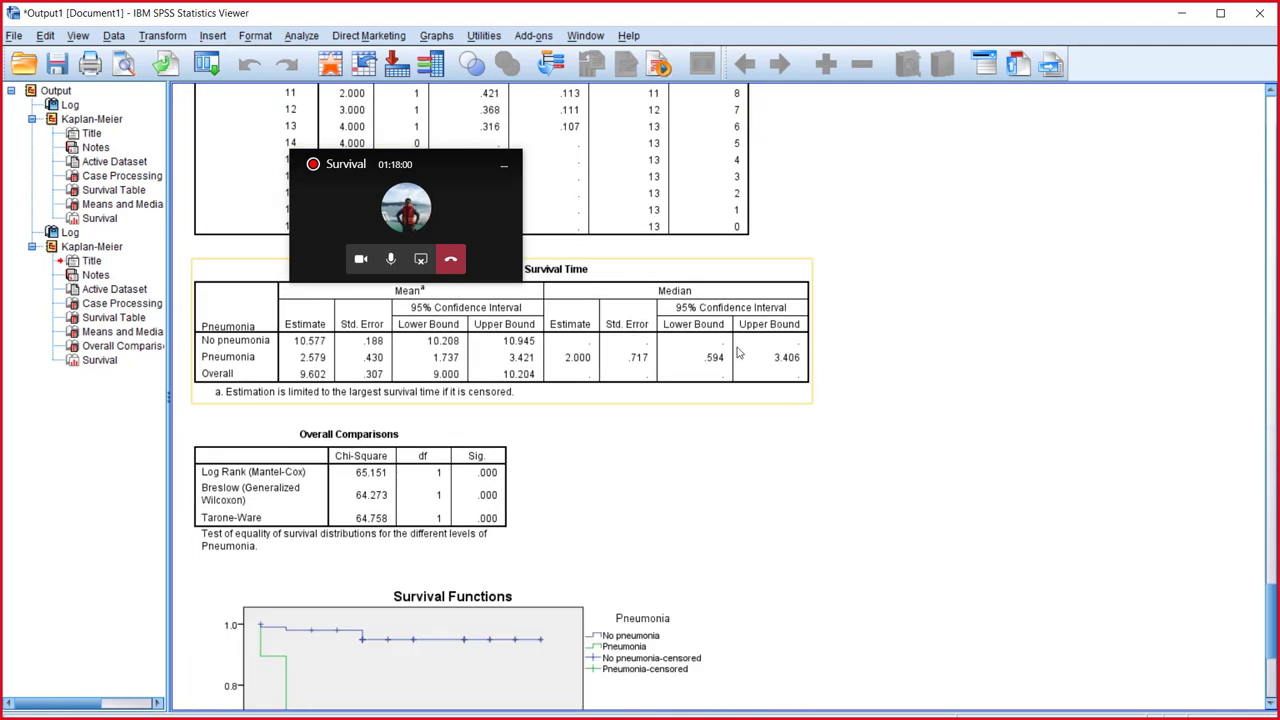
Step: Review the survival time estimates, the overall comparison tests and the survival curves for the pneumonia groups
scroll(738, 352, "up", 1)
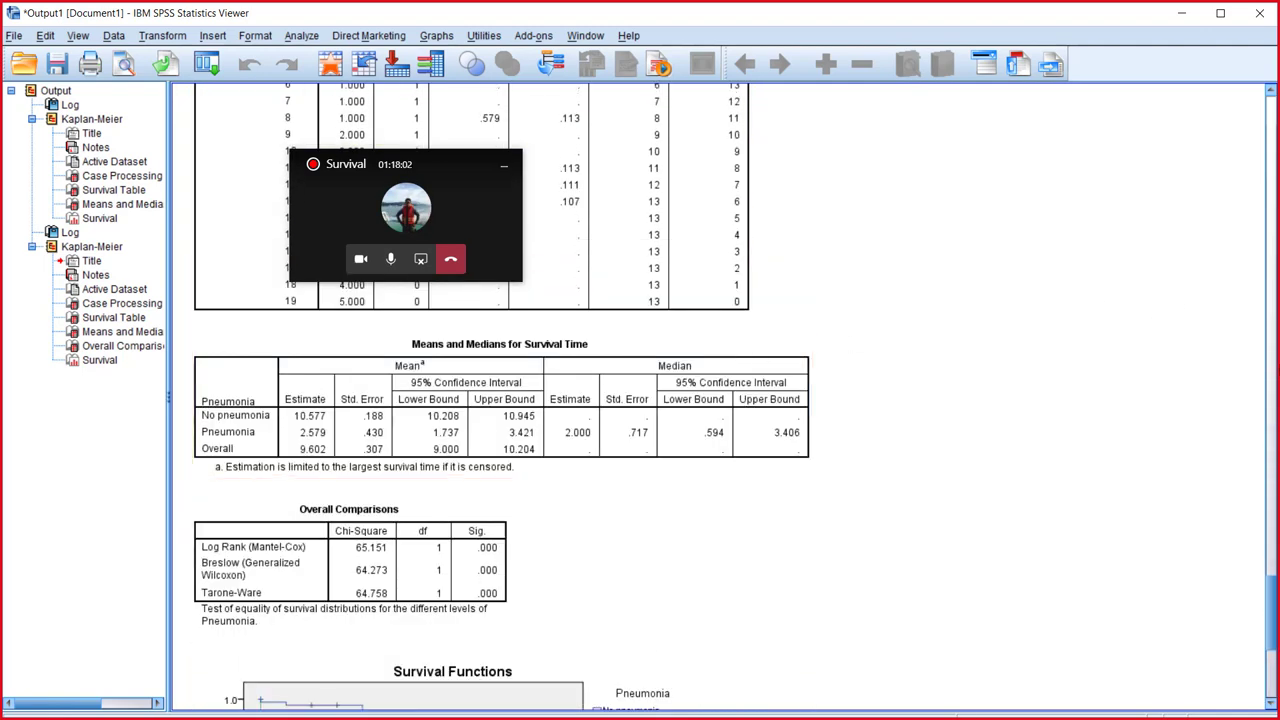
left_click_drag(1270, 595, 1272, 627)
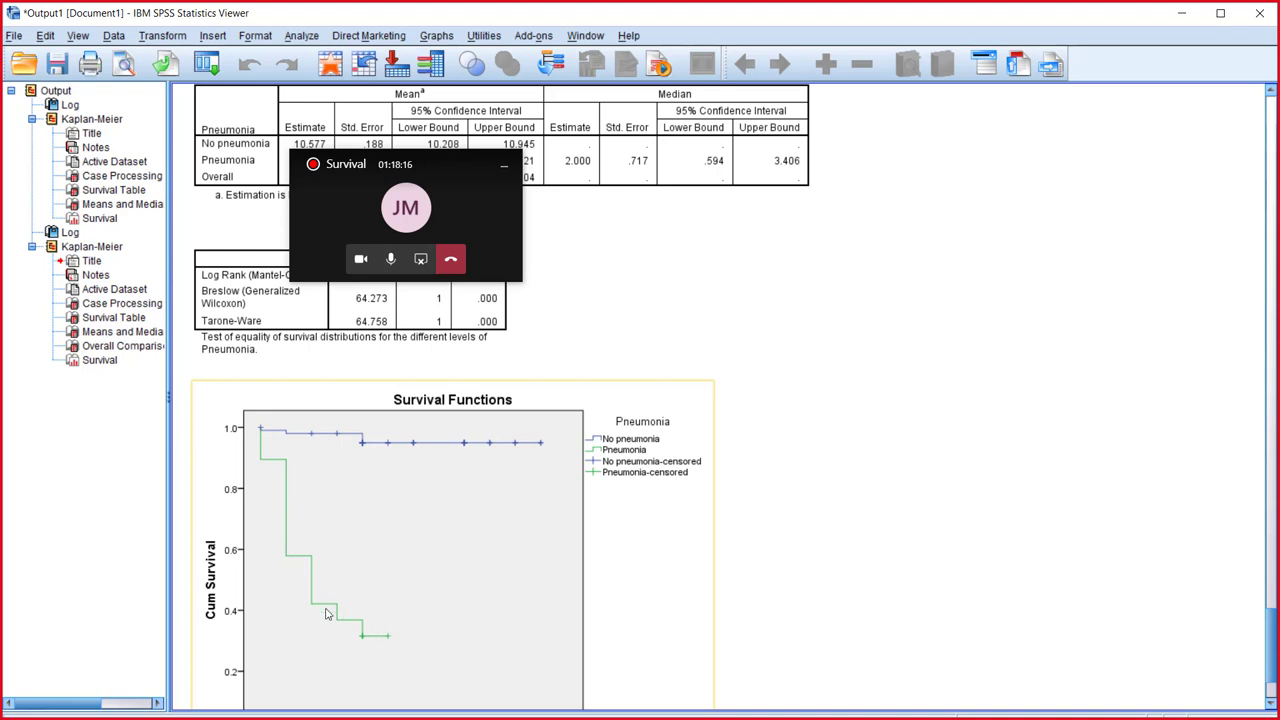
scroll(436, 591, "down", 3)
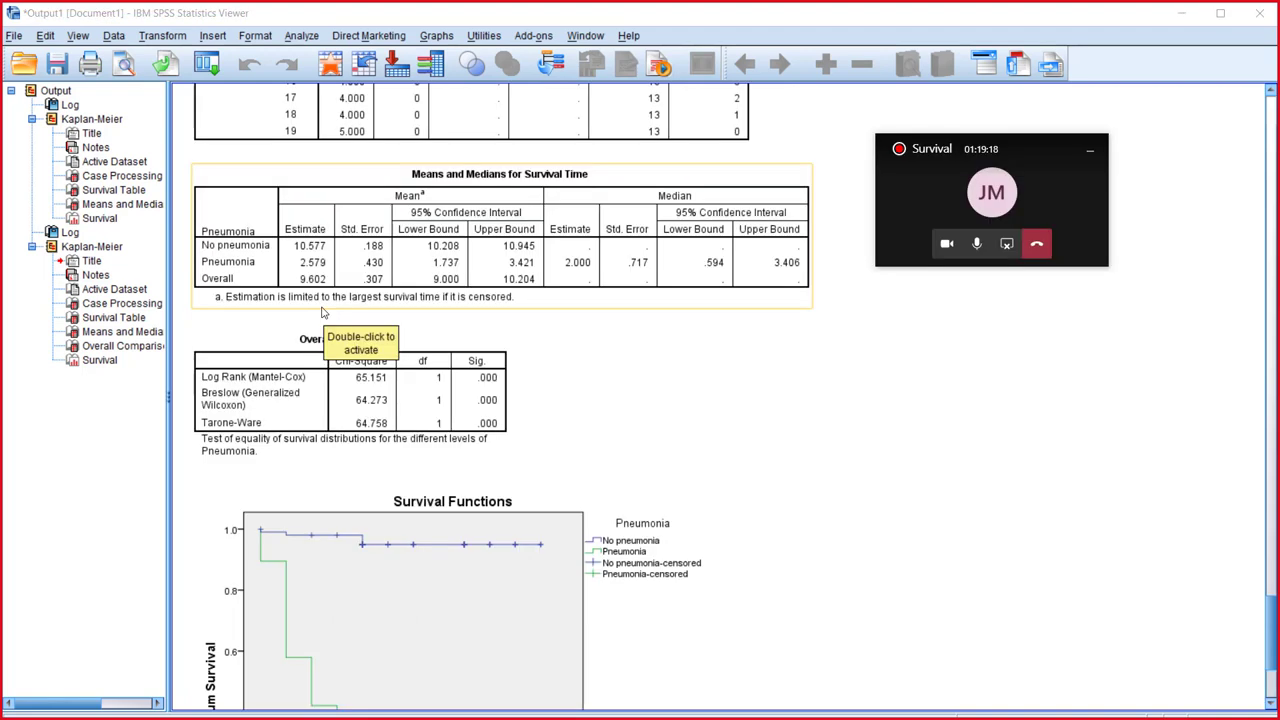
scroll(381, 519, "down", 5)
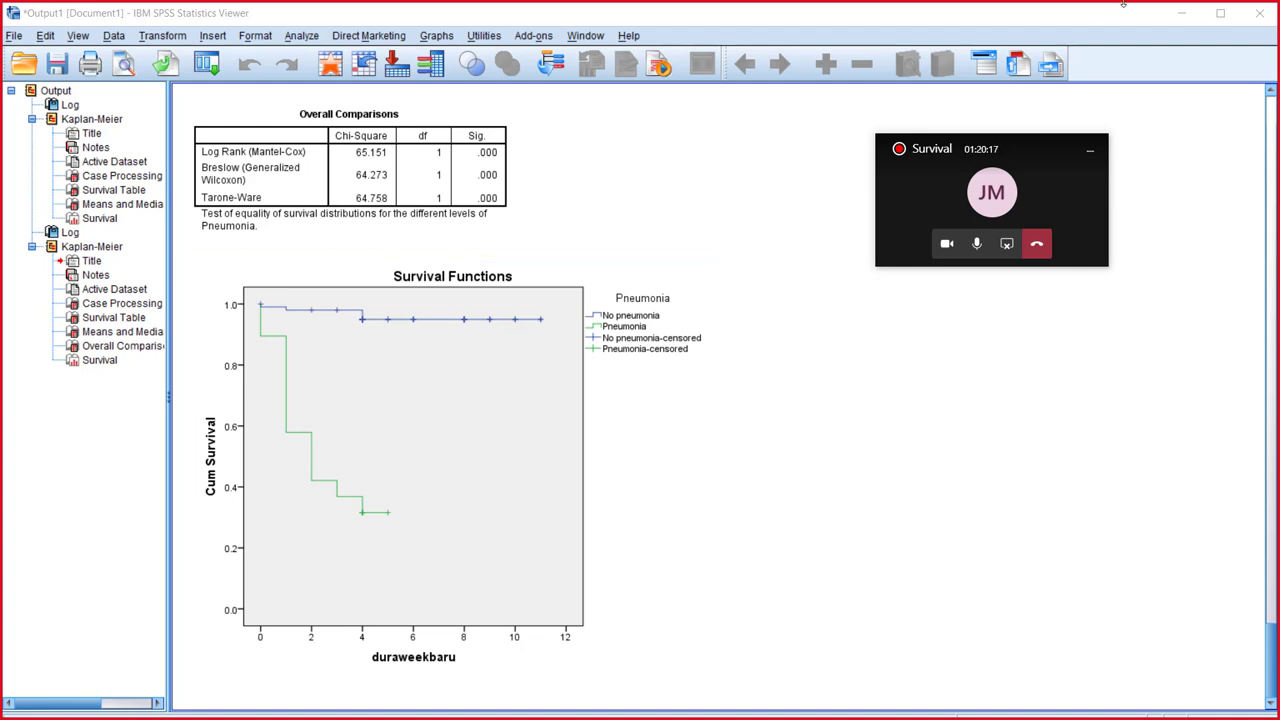
Step: Clear the SPSS windows from the screen and switch to Microsoft Teams, showing the posts of the FK6193 Advanced Stats General channel
left_click(1183, 15)
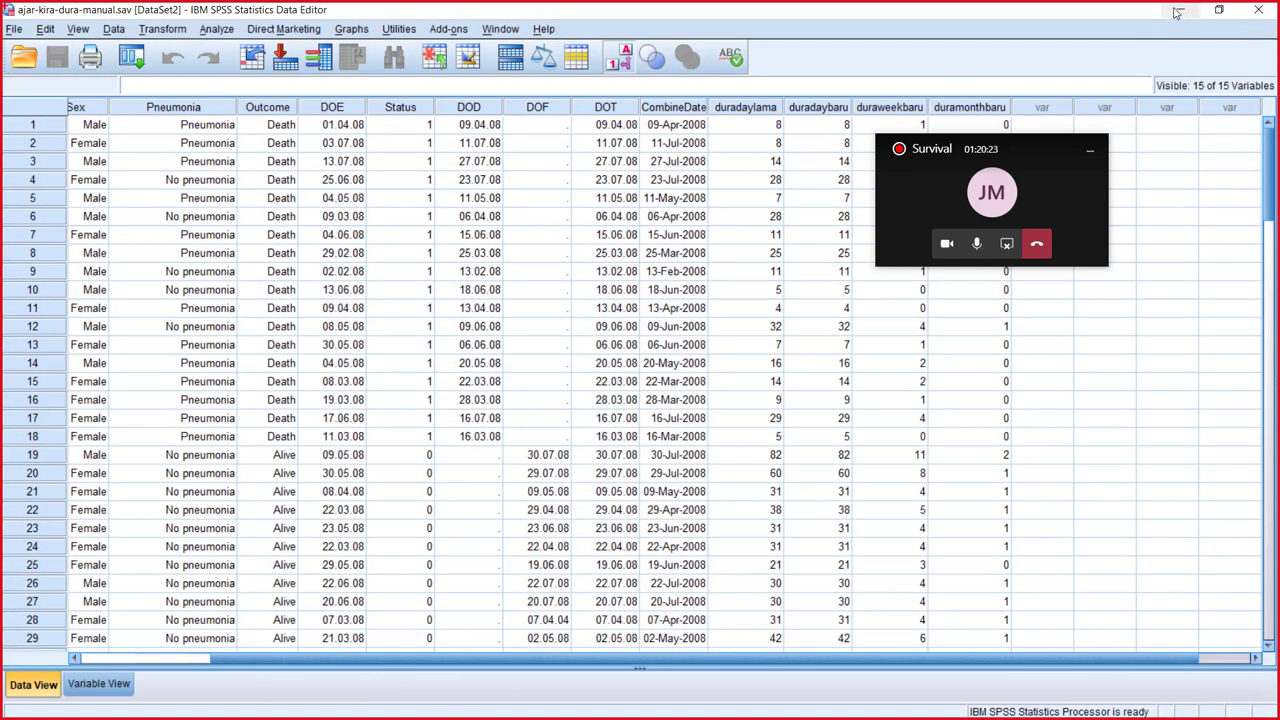
left_click(1181, 9)
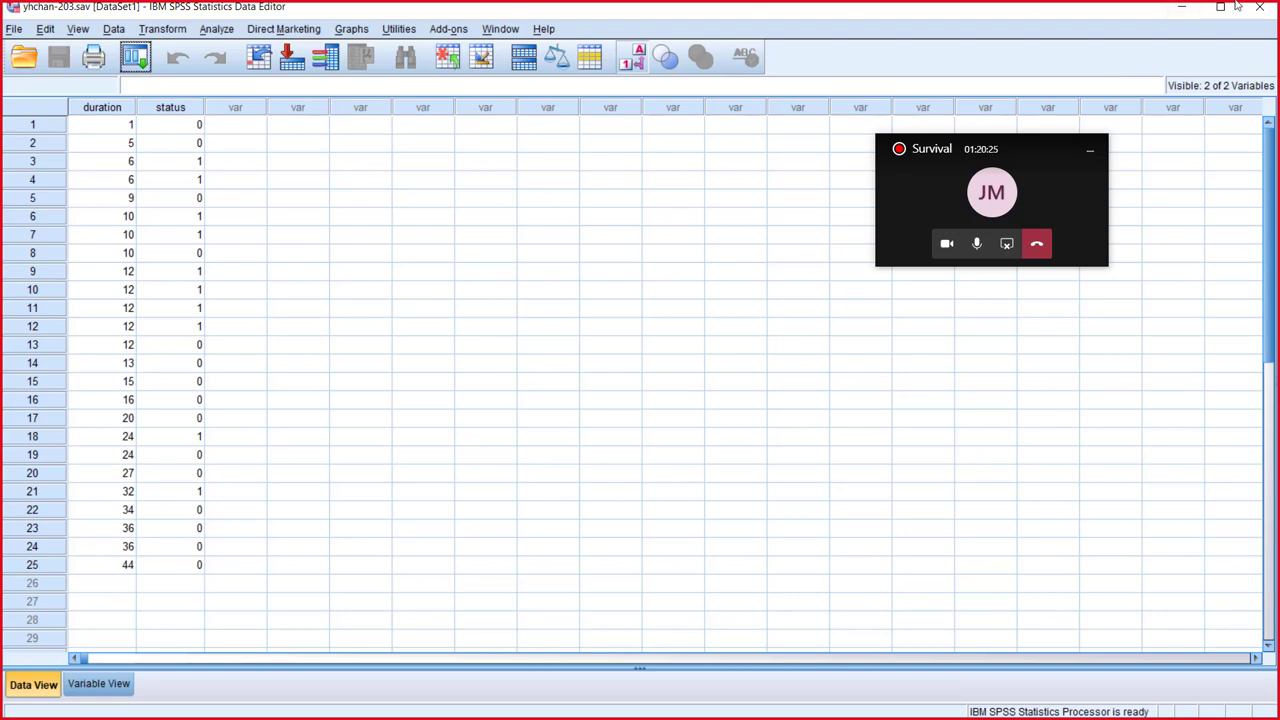
left_click(1183, 10)
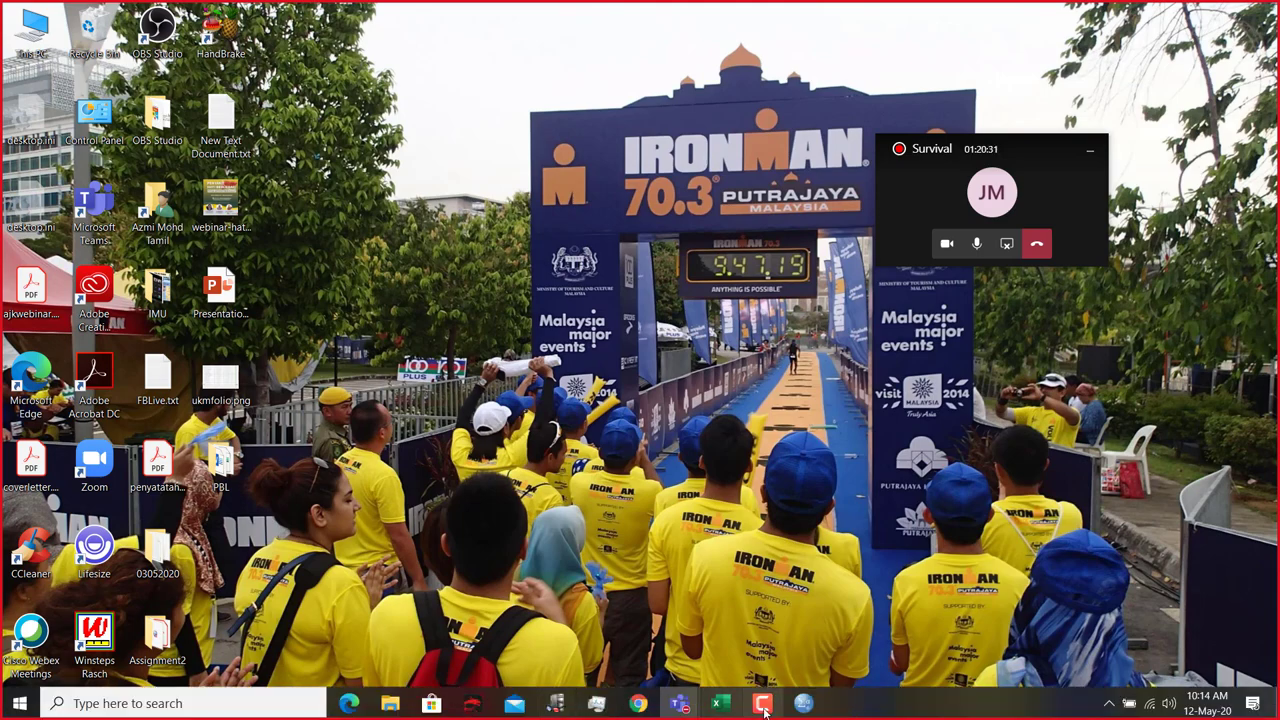
mouse_move(802, 706)
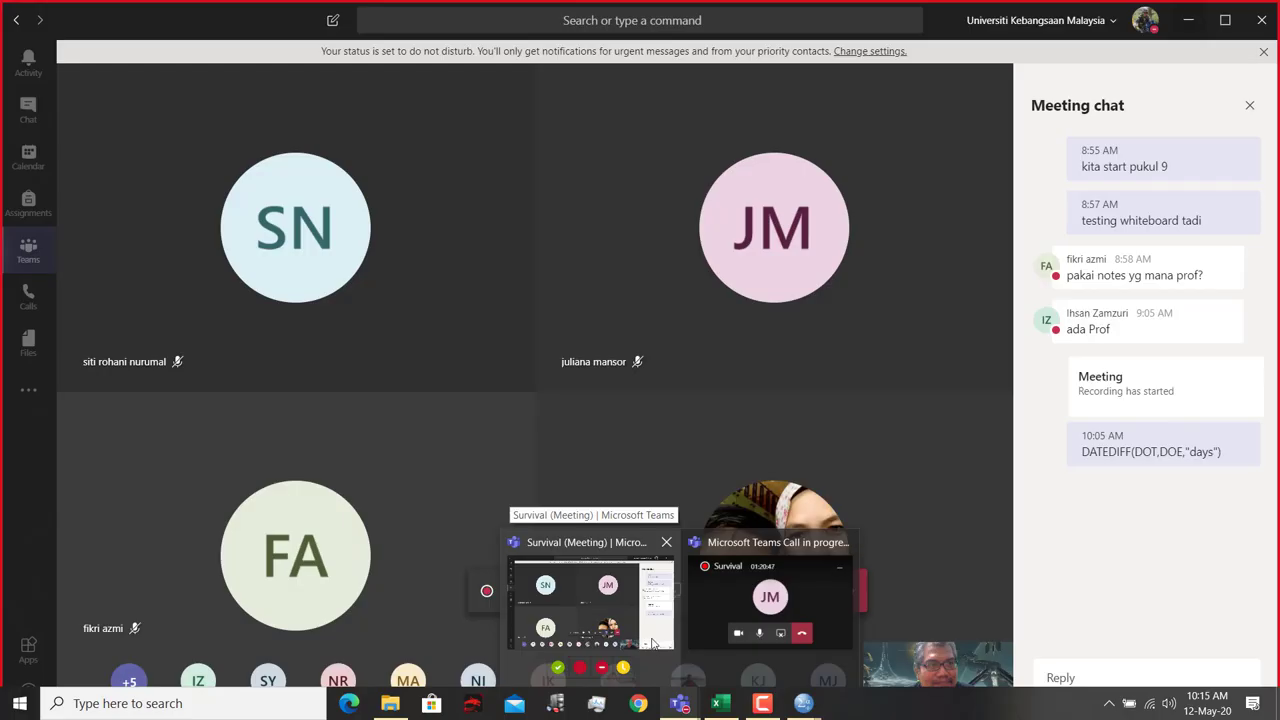
left_click(652, 643)
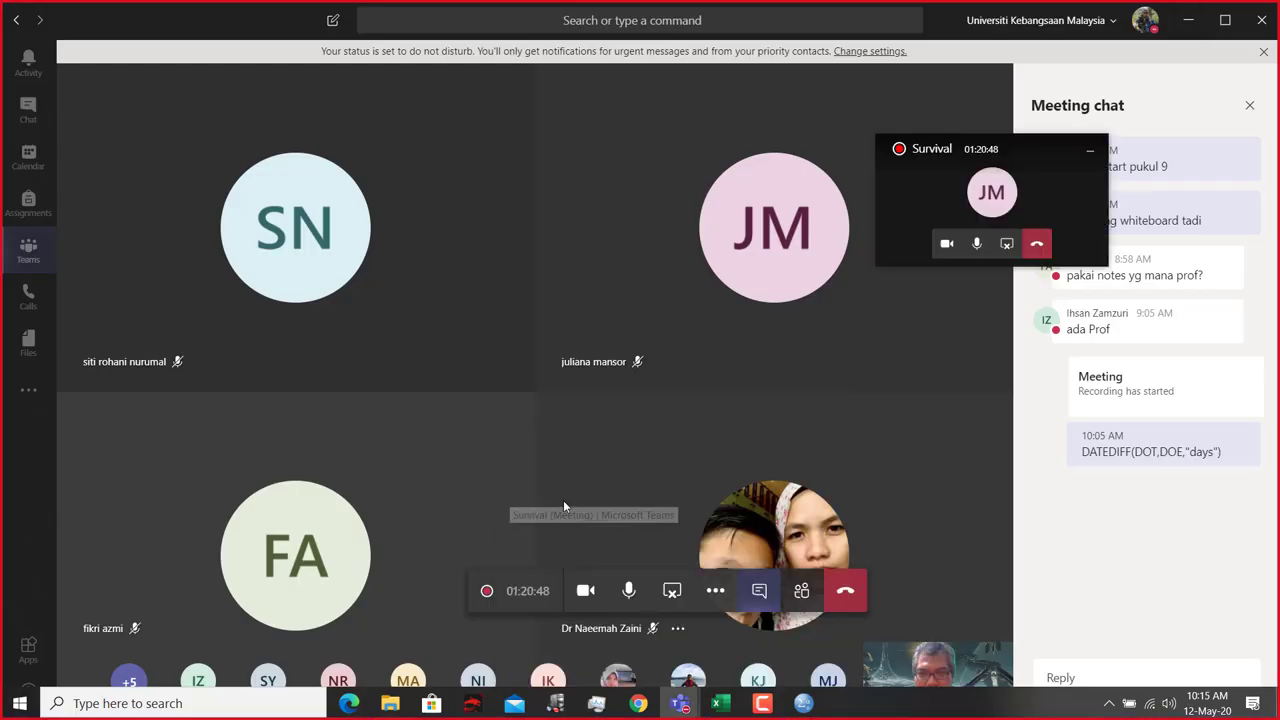
left_click(40, 256)
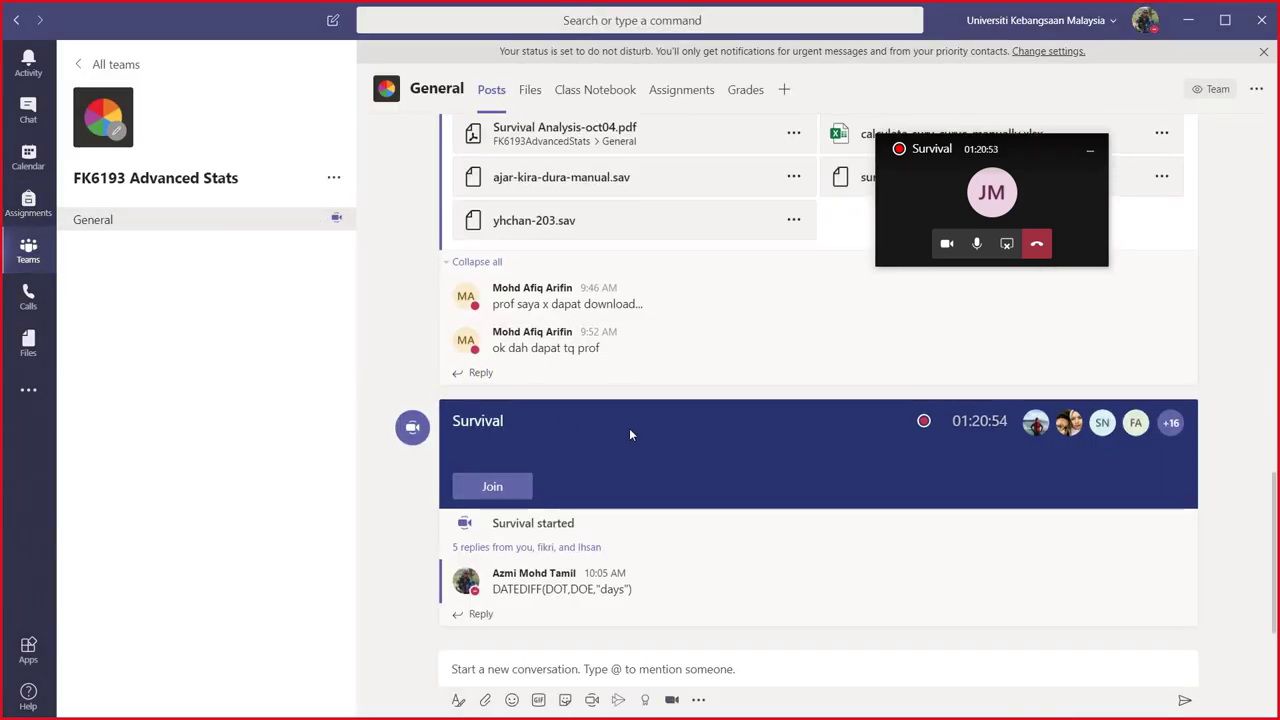
Step: Download survive-adadate.sav from the files shared in today's channel post
scroll(635, 430, "up", 3)
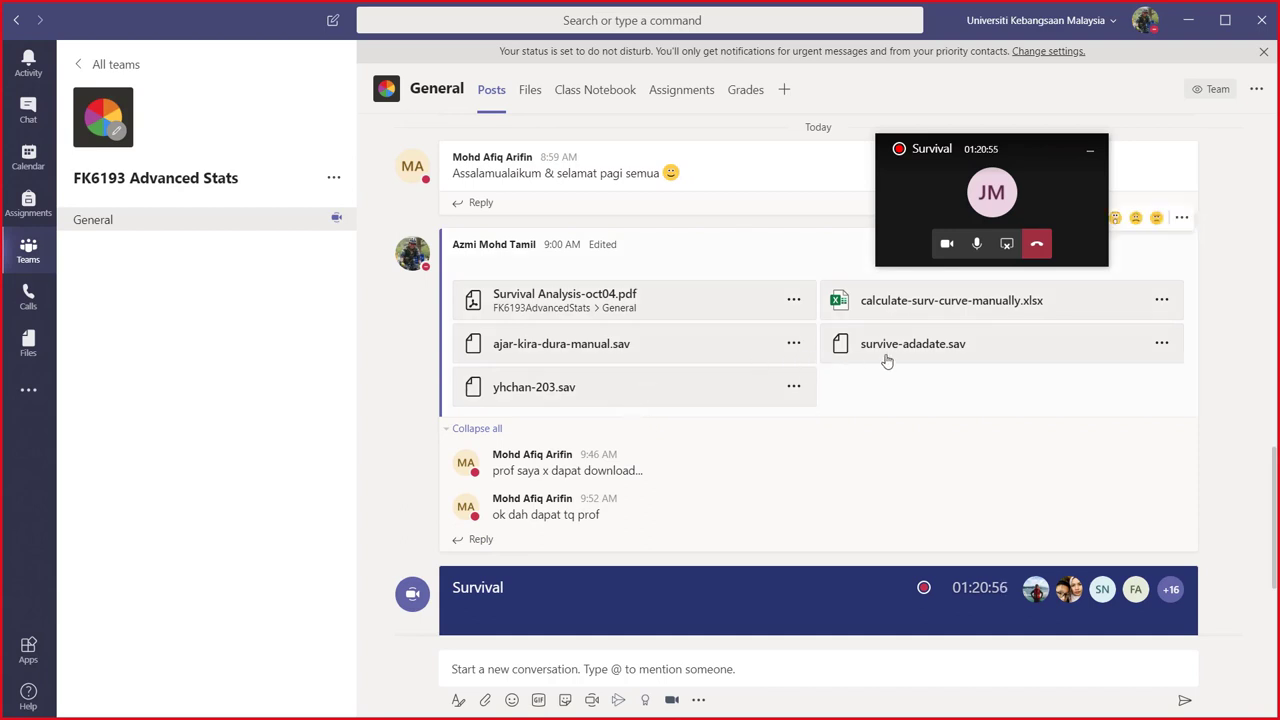
scroll(866, 397, "up", 2)
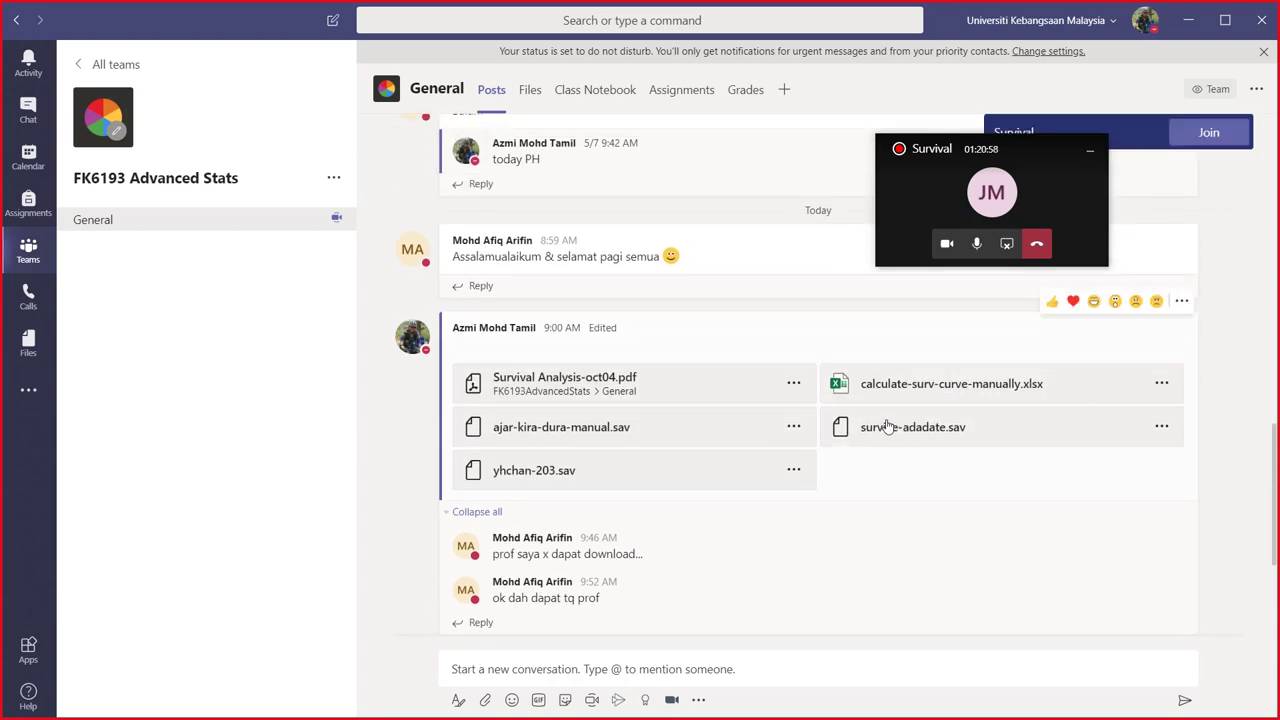
left_click(939, 439)
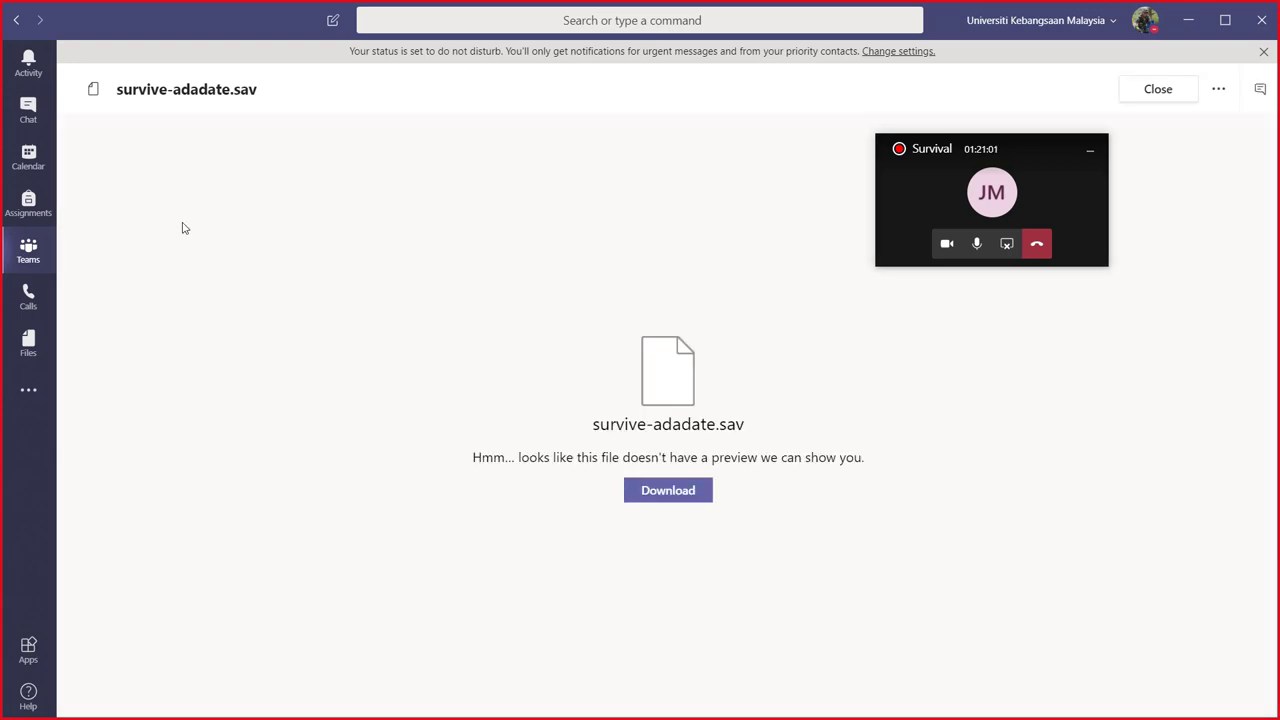
left_click(16, 20)
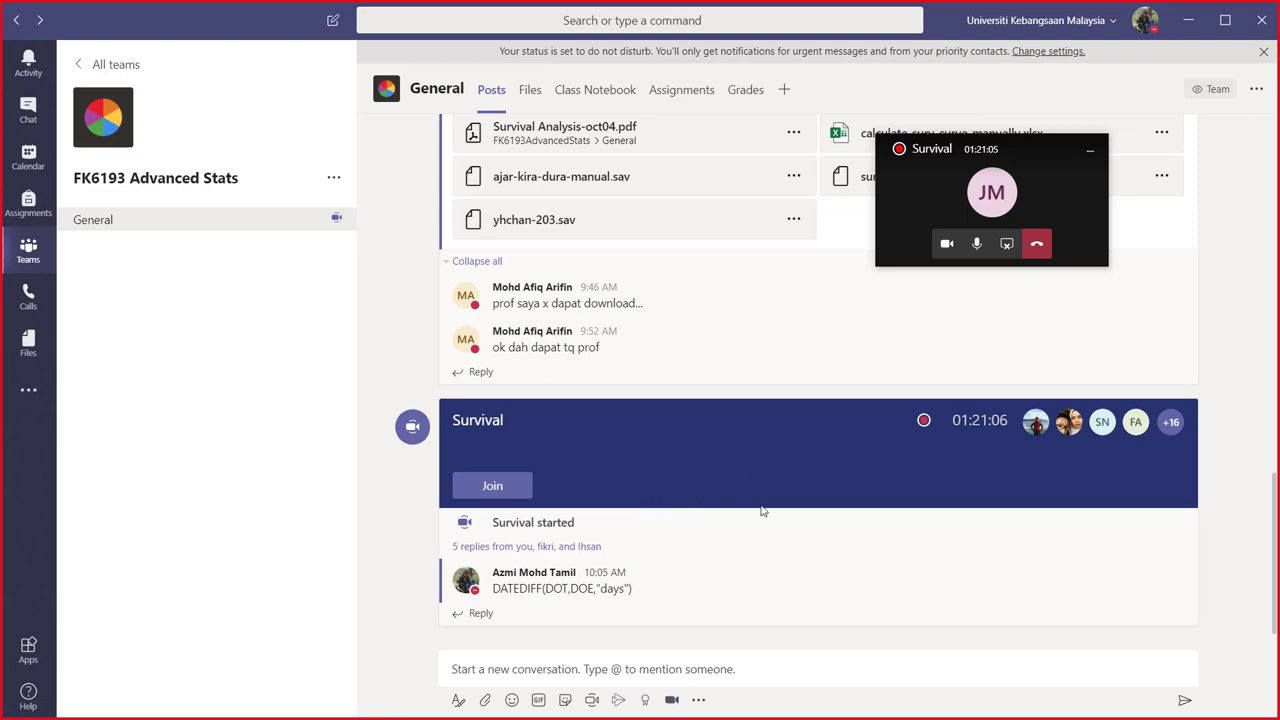
scroll(786, 549, "up", 5)
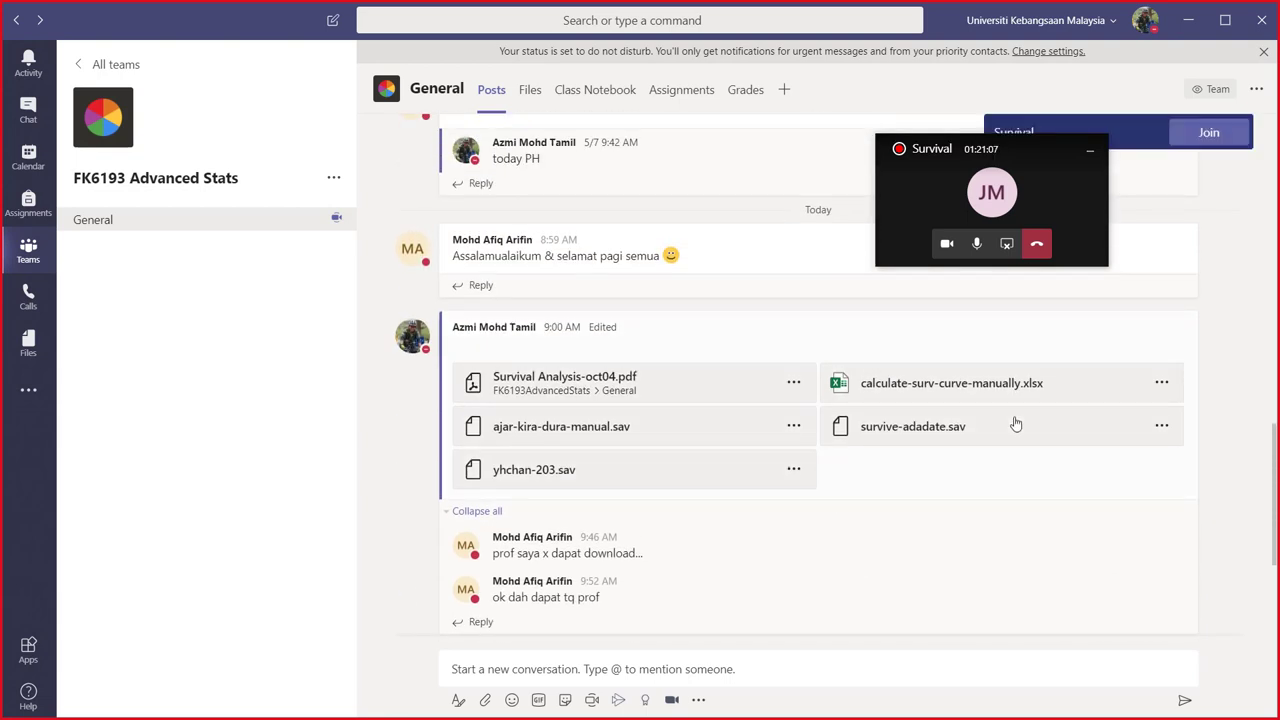
right_click(1015, 426)
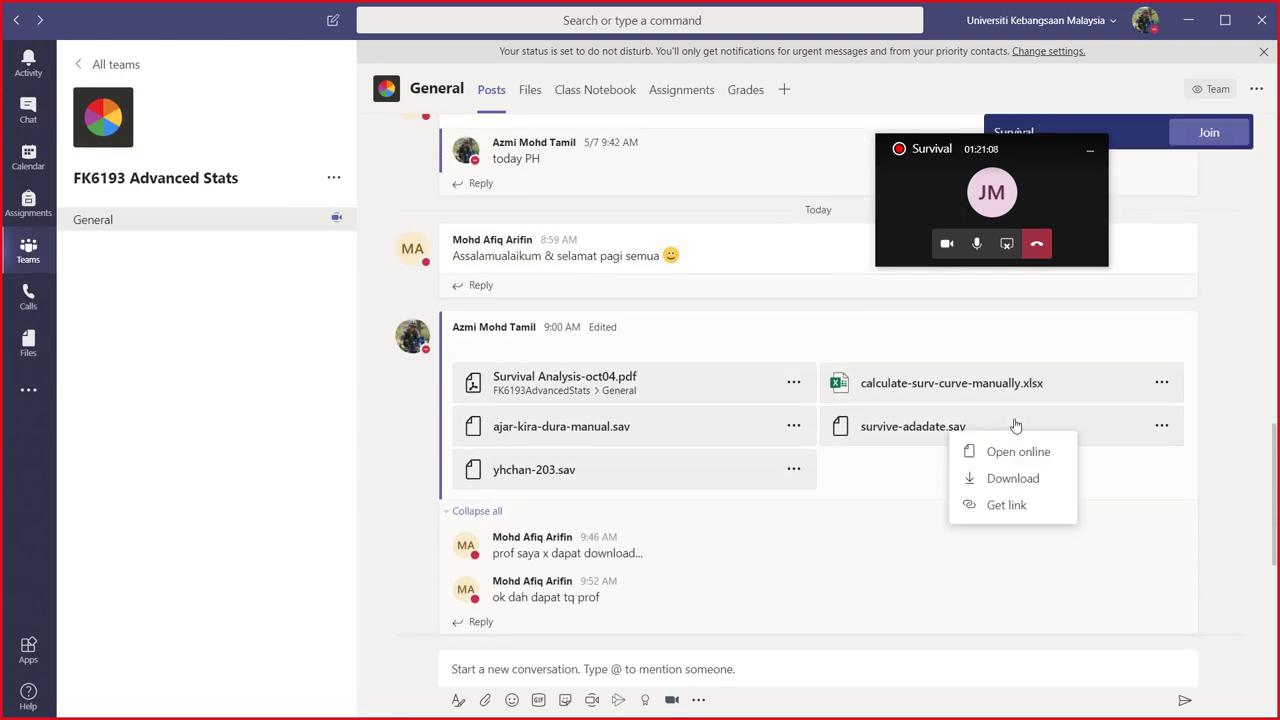
left_click(1013, 479)
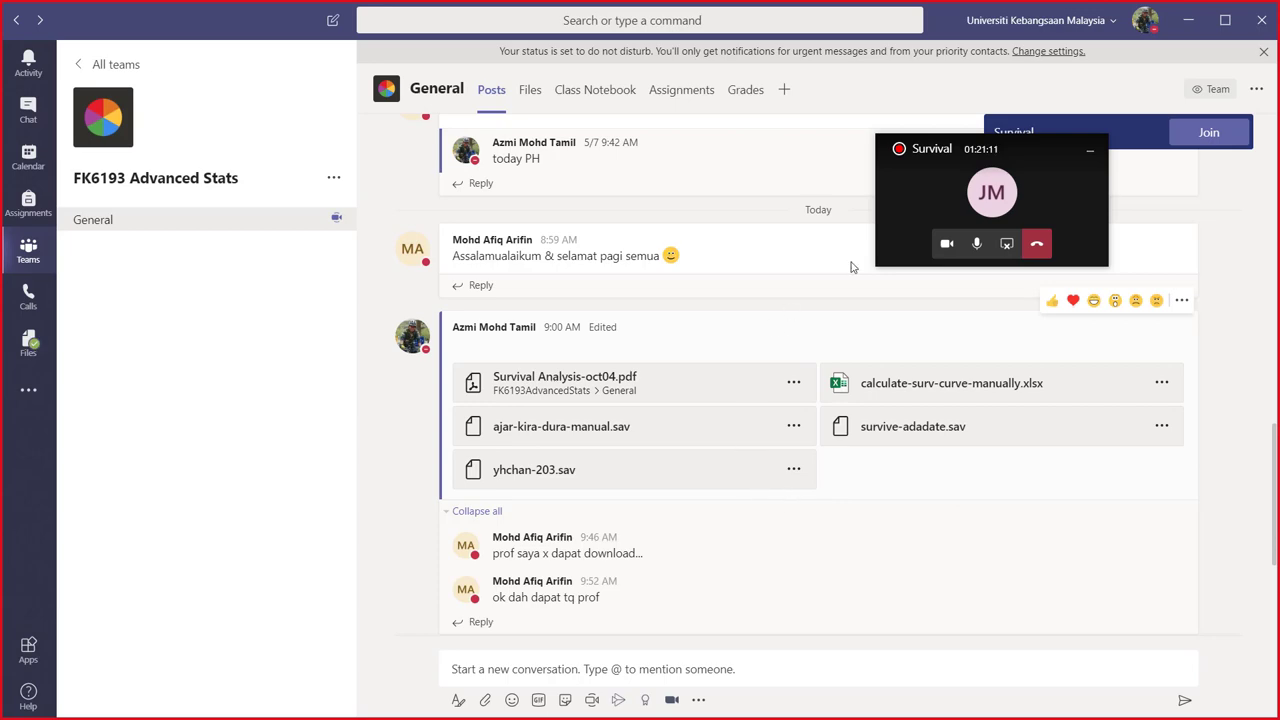
Step: Return to the ajar-kira-dura-manual.sav window in SPSS and open survive-adadate.sav from the Downloads folder
left_click(1188, 20)
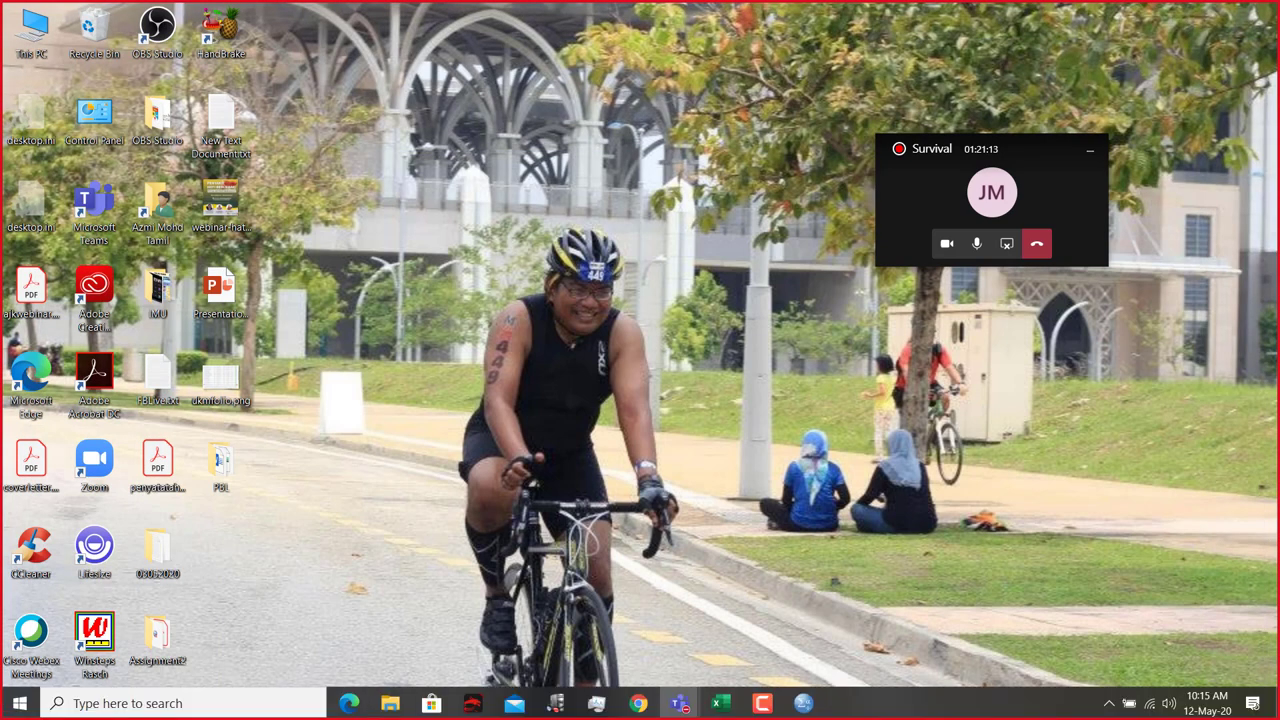
mouse_move(803, 703)
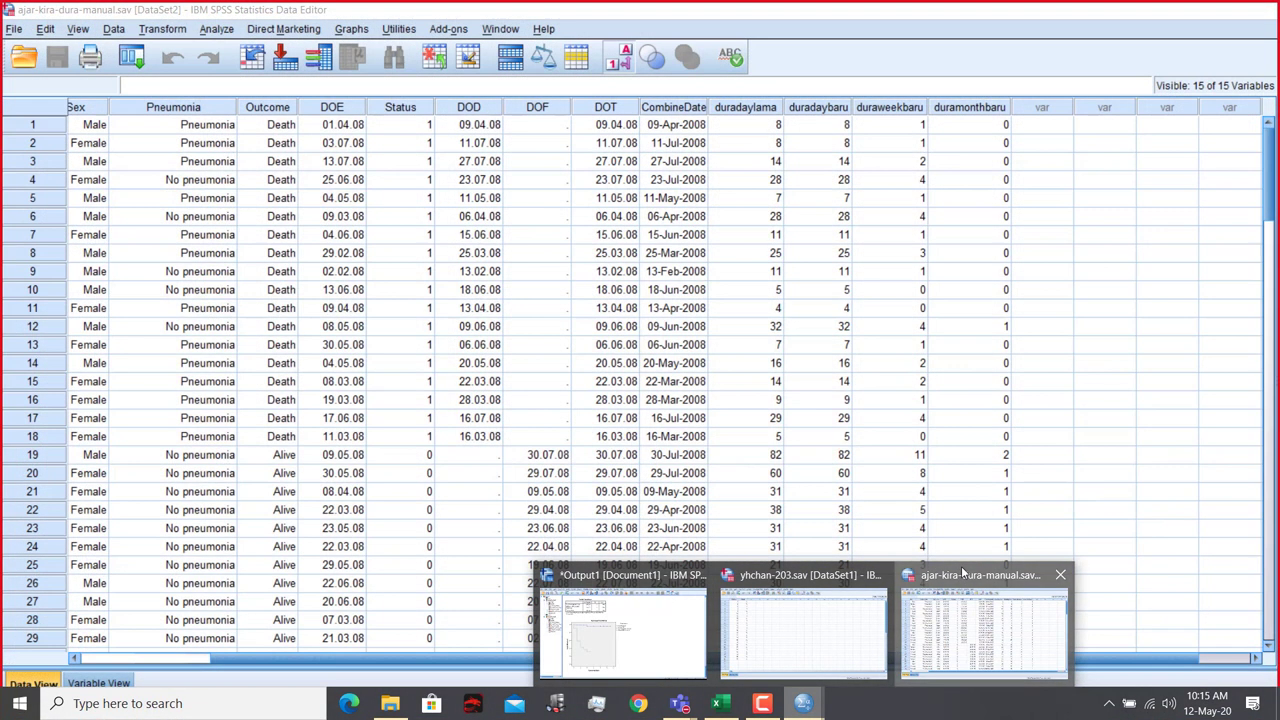
left_click(985, 630)
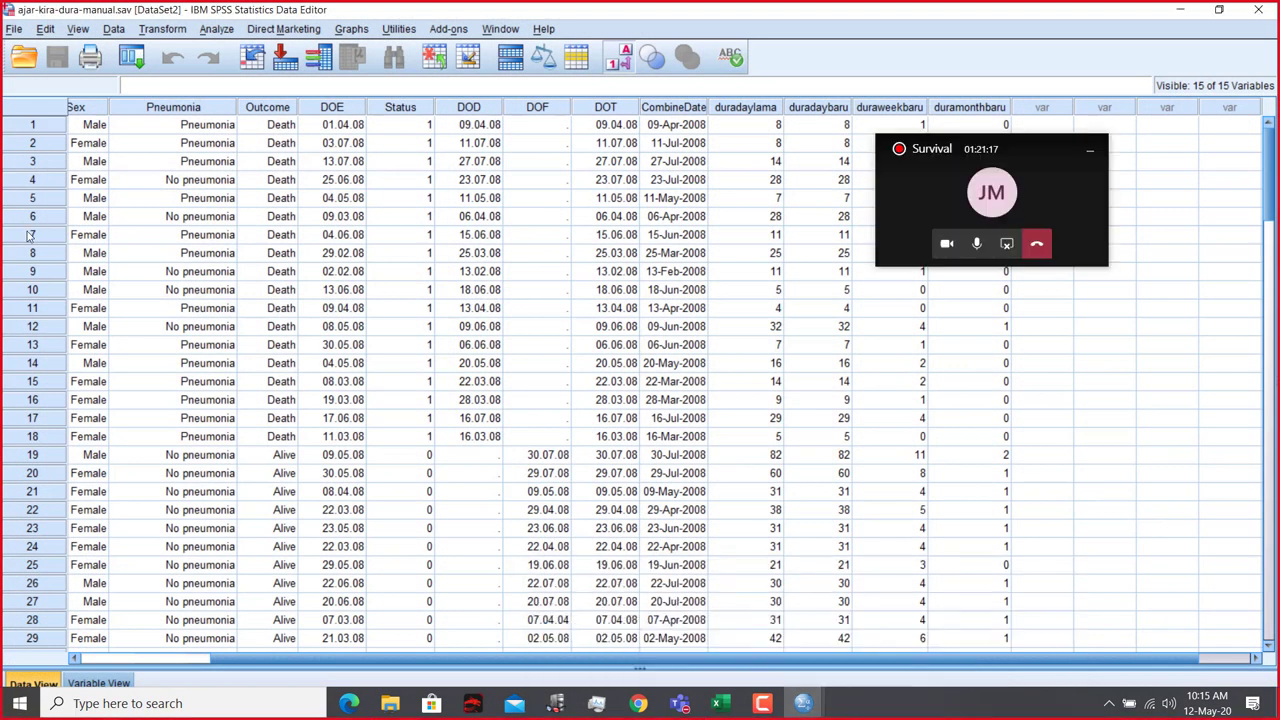
left_click(14, 28)
mouse_move(190, 72)
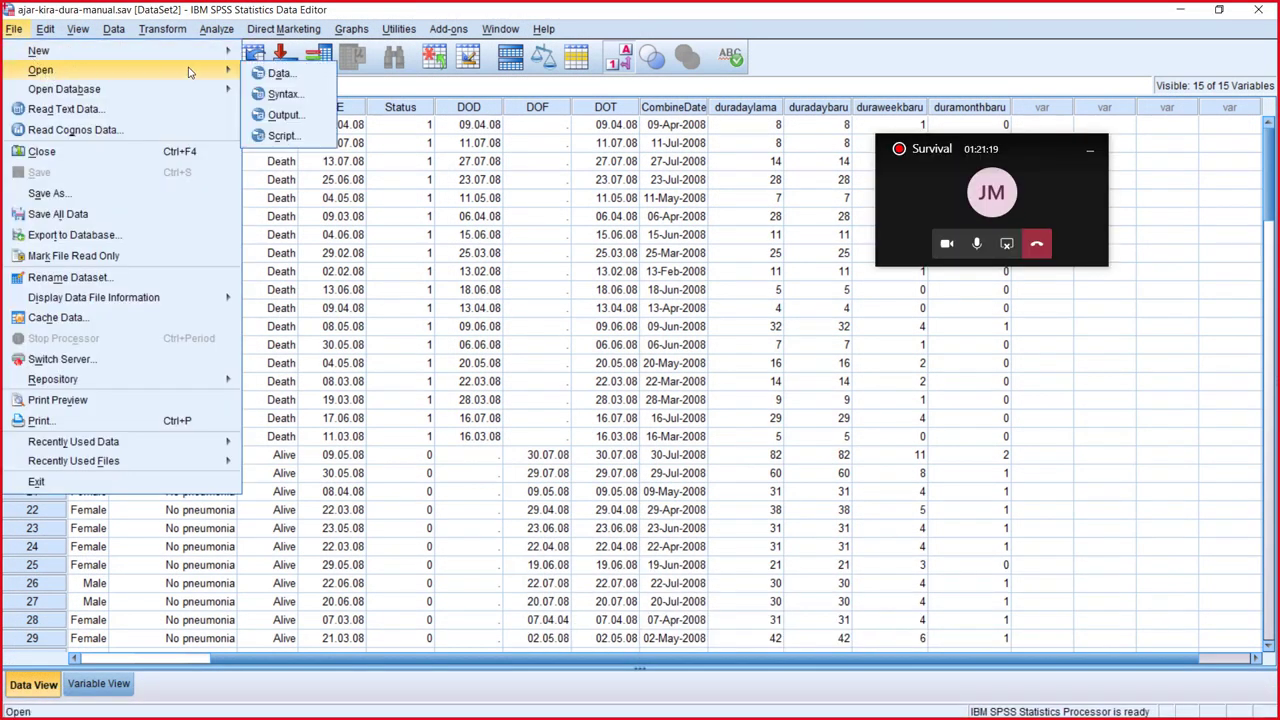
left_click(280, 74)
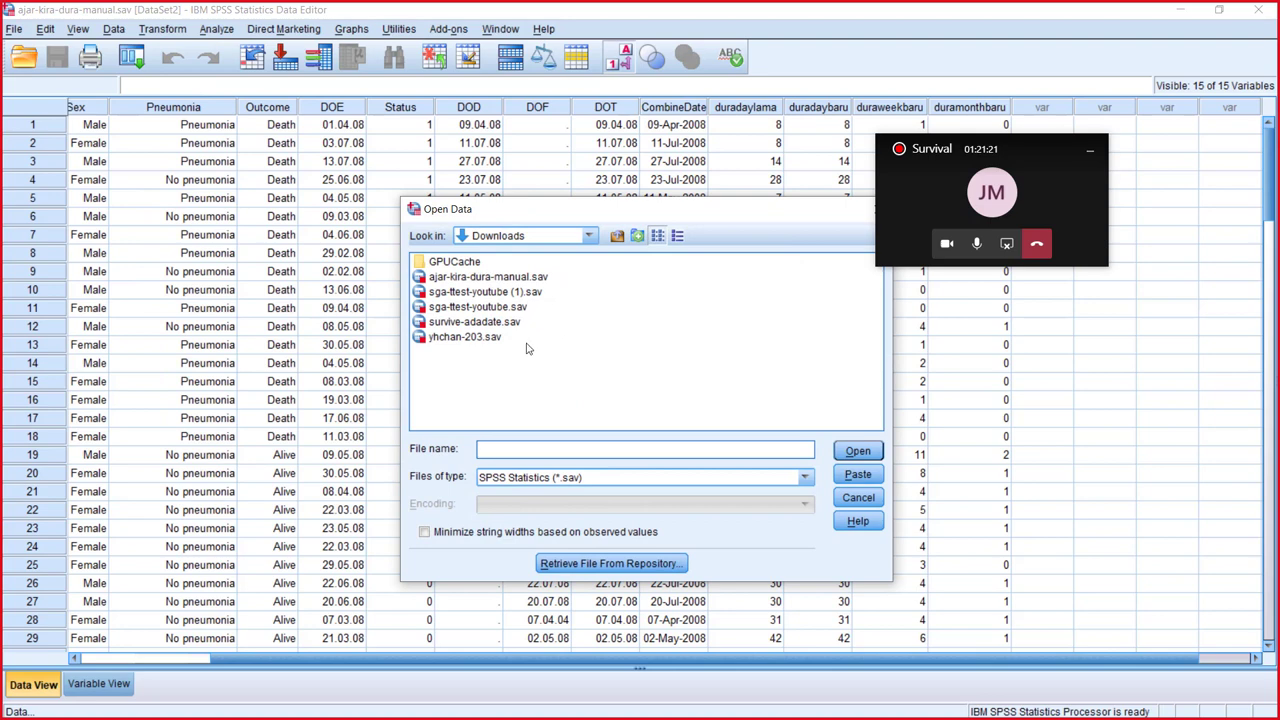
left_click(468, 324)
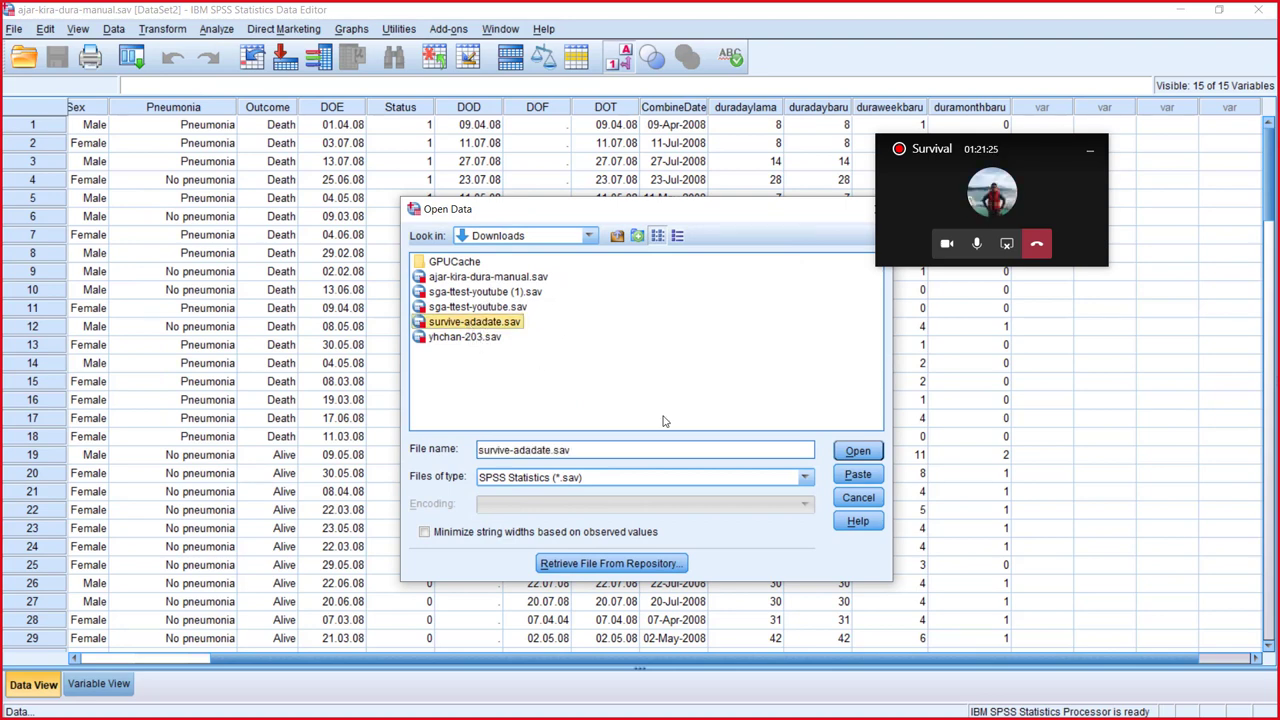
key("Return")
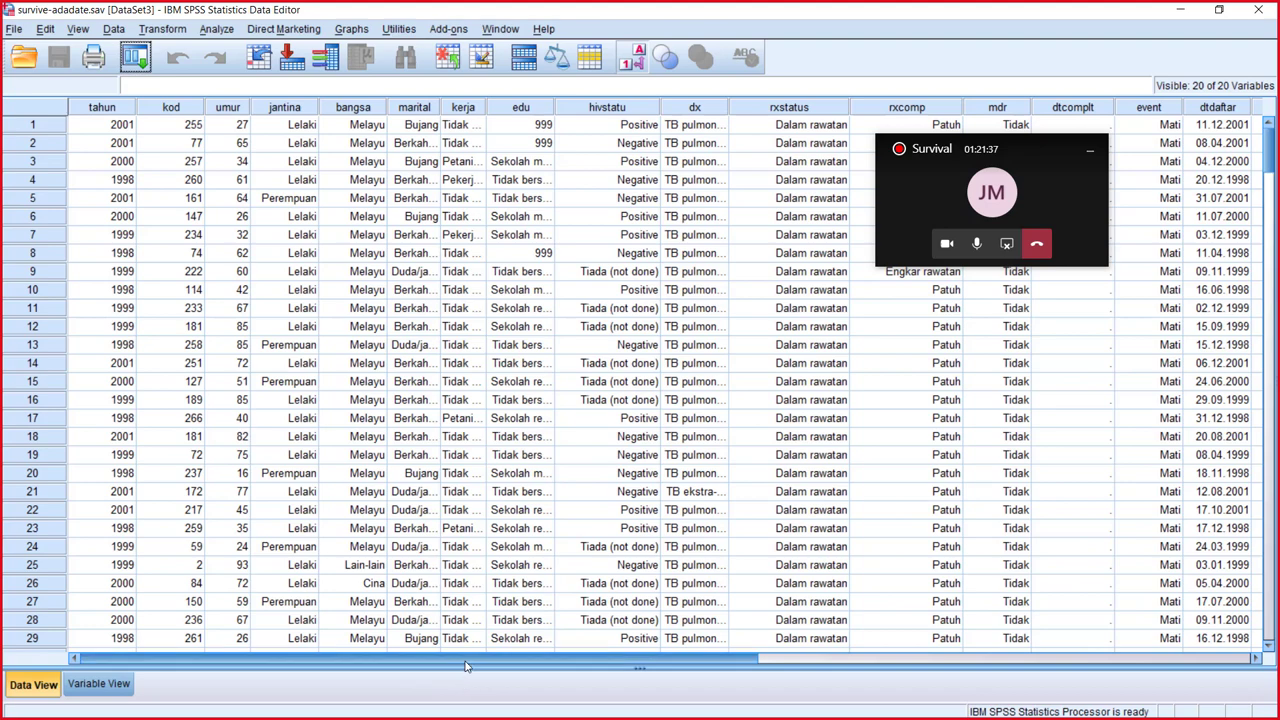
Step: Sort the survive-adadate.sav cases in ascending order of tahun
left_click_drag(465, 665, 95, 660)
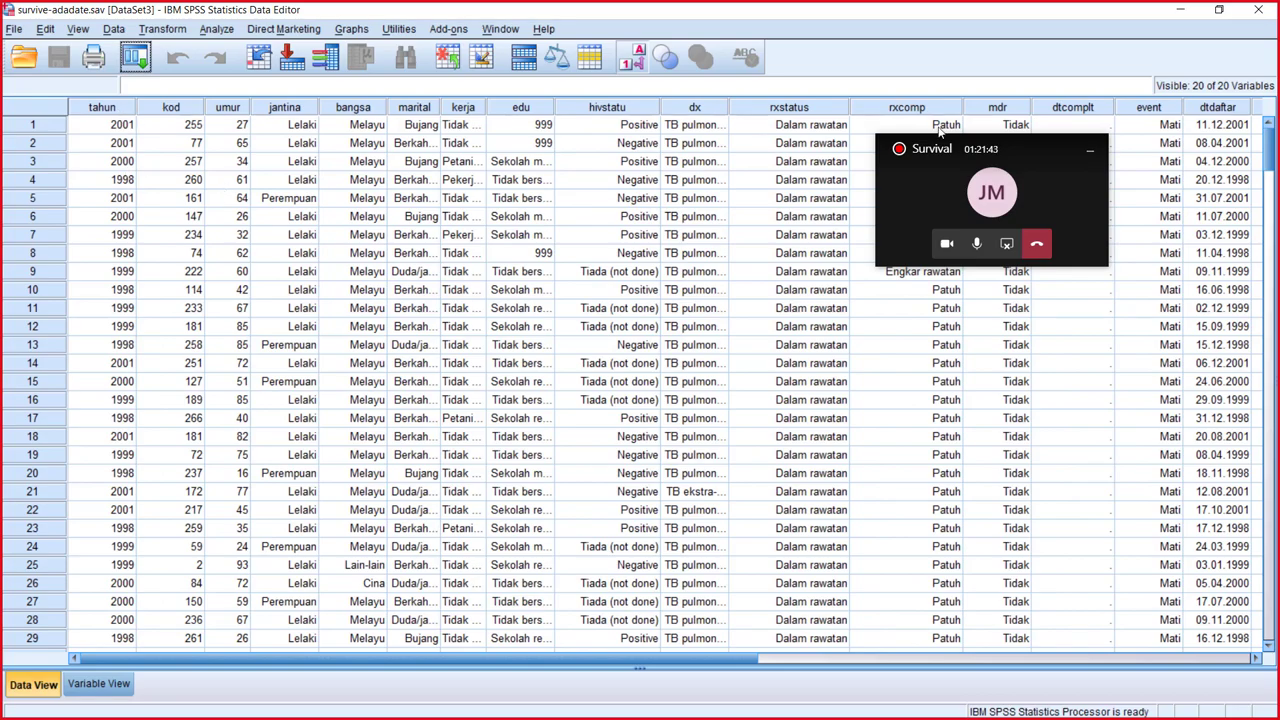
left_click_drag(1272, 133, 1273, 554)
left_click(117, 109)
right_click(117, 109)
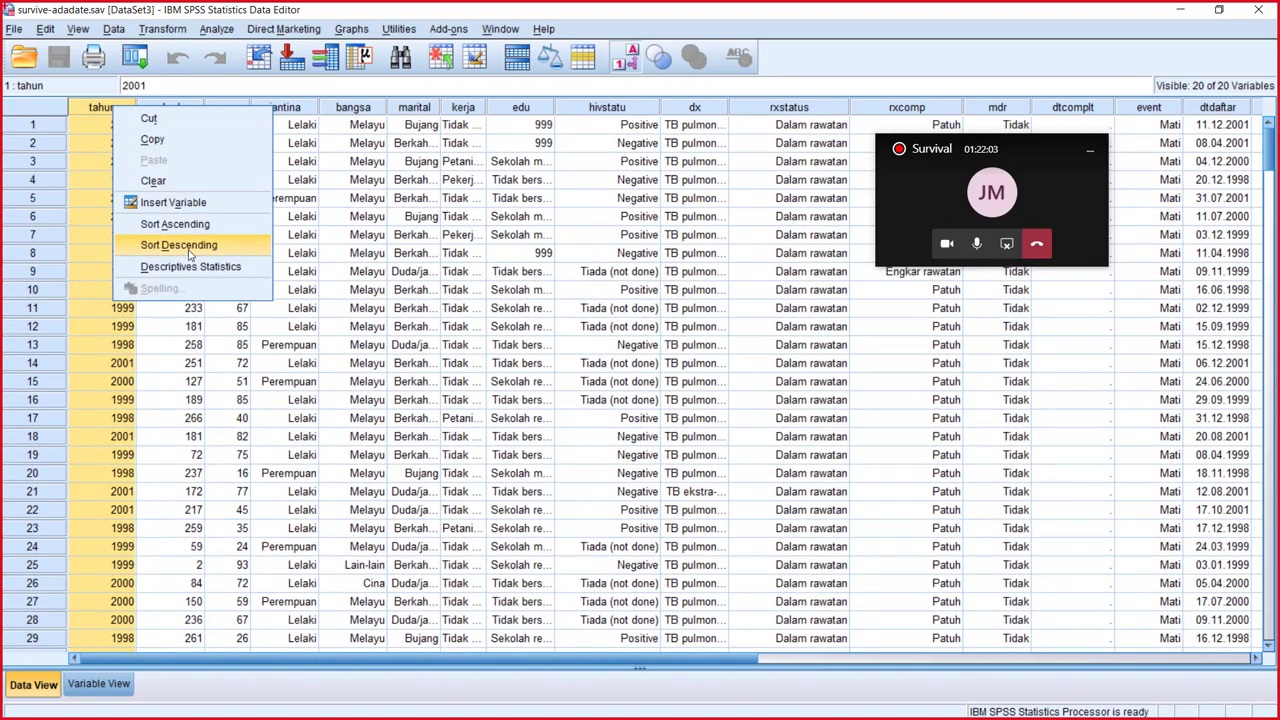
left_click(188, 226)
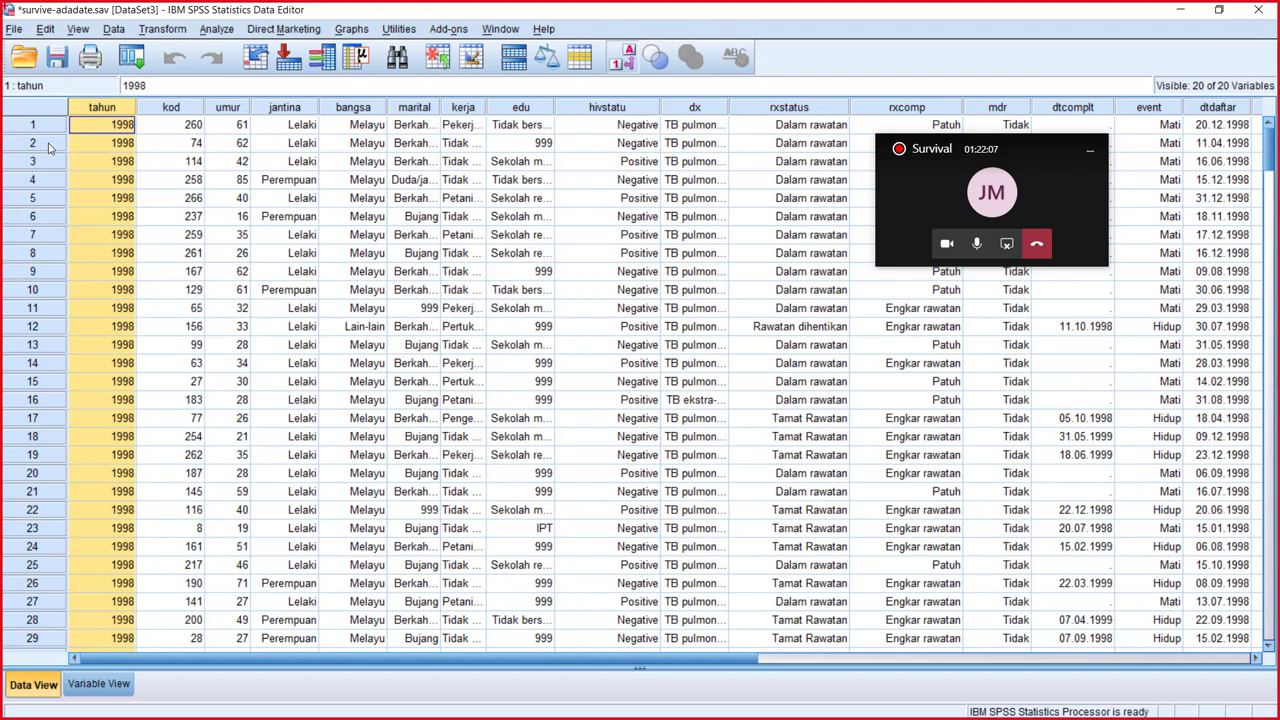
Step: Examine the sorted records from 1998 through 2001, including the event, dtdaftar, dtmati, duramonth and durayear columns
scroll(212, 340, "down", 10)
scroll(207, 432, "down", 20)
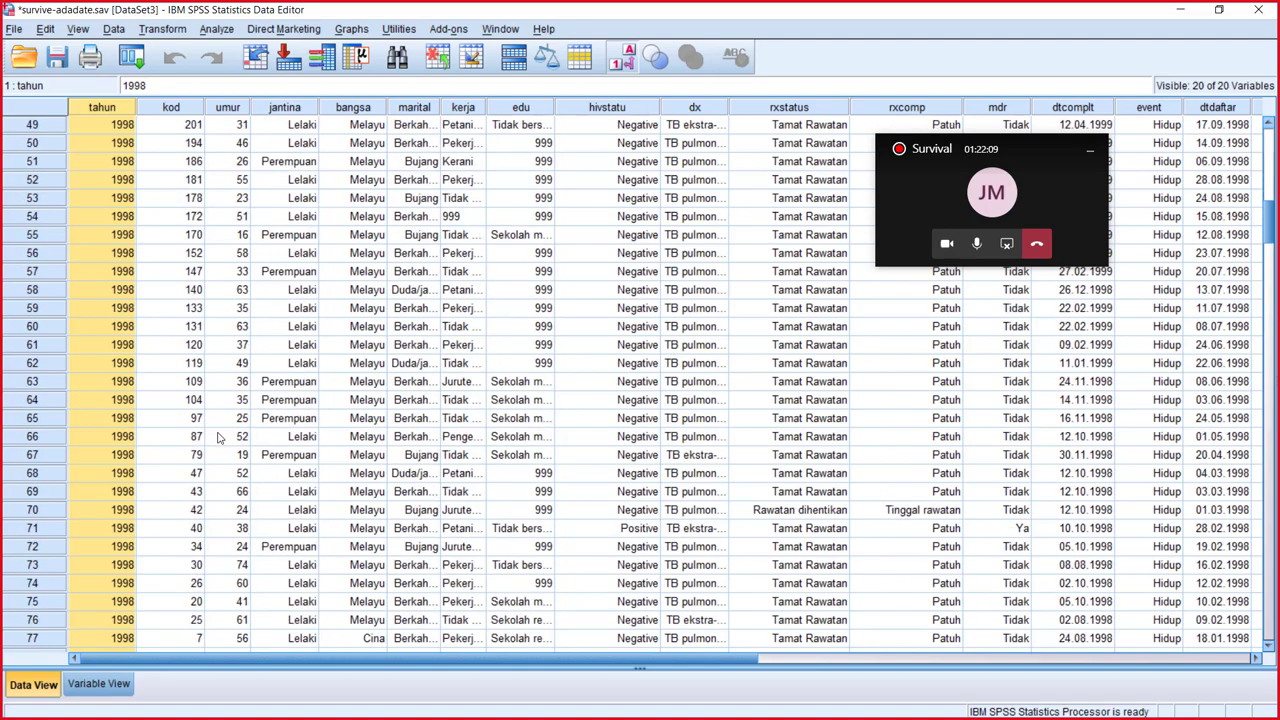
scroll(252, 453, "down", 20)
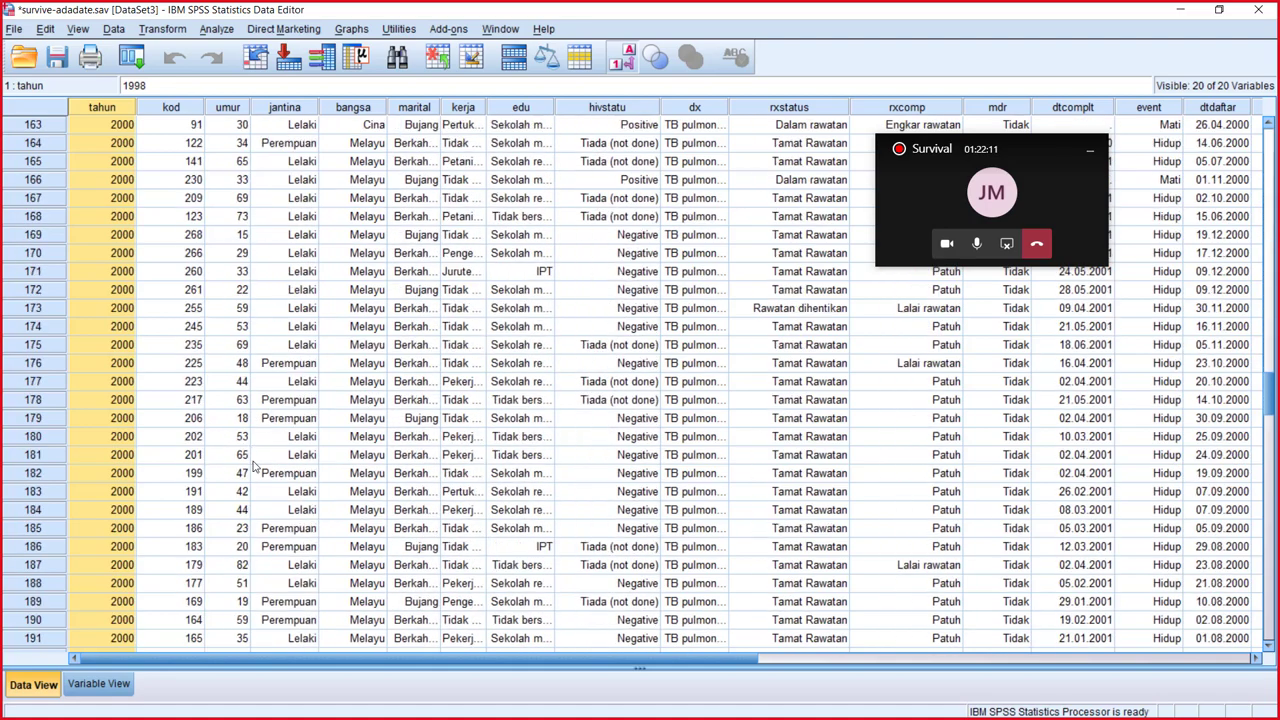
scroll(265, 453, "down", 13)
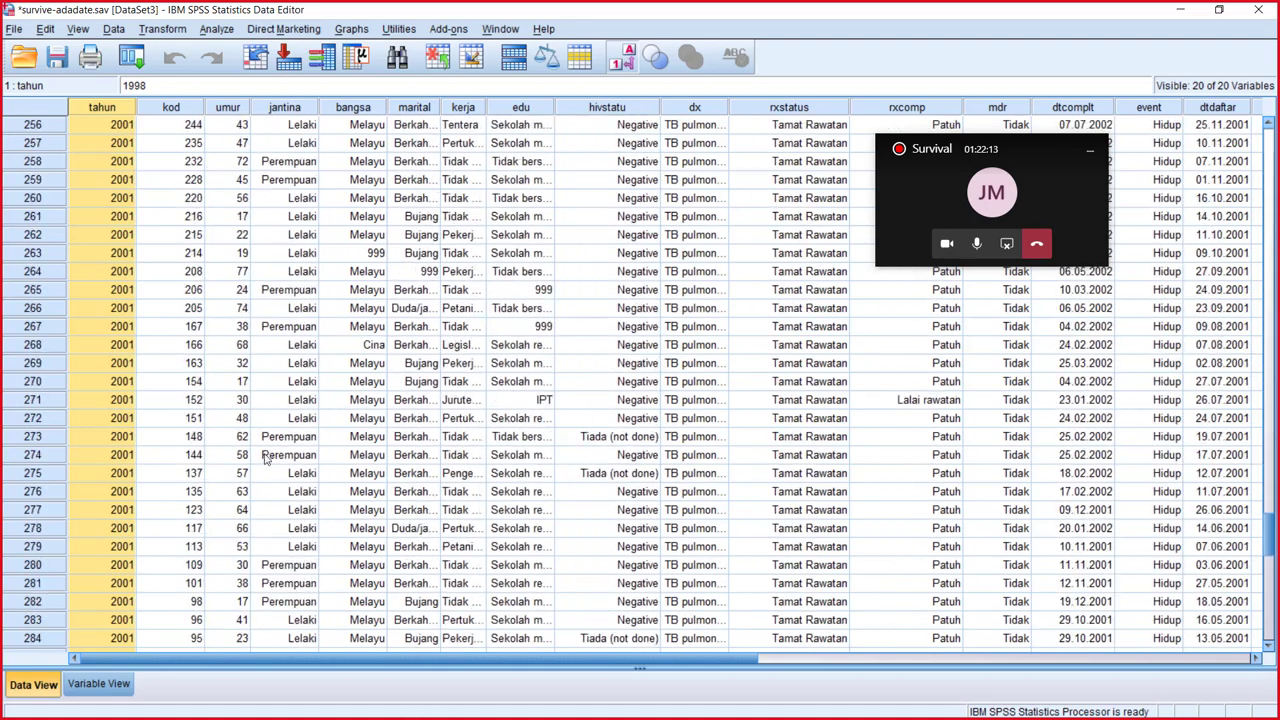
scroll(440, 520, "up", 2)
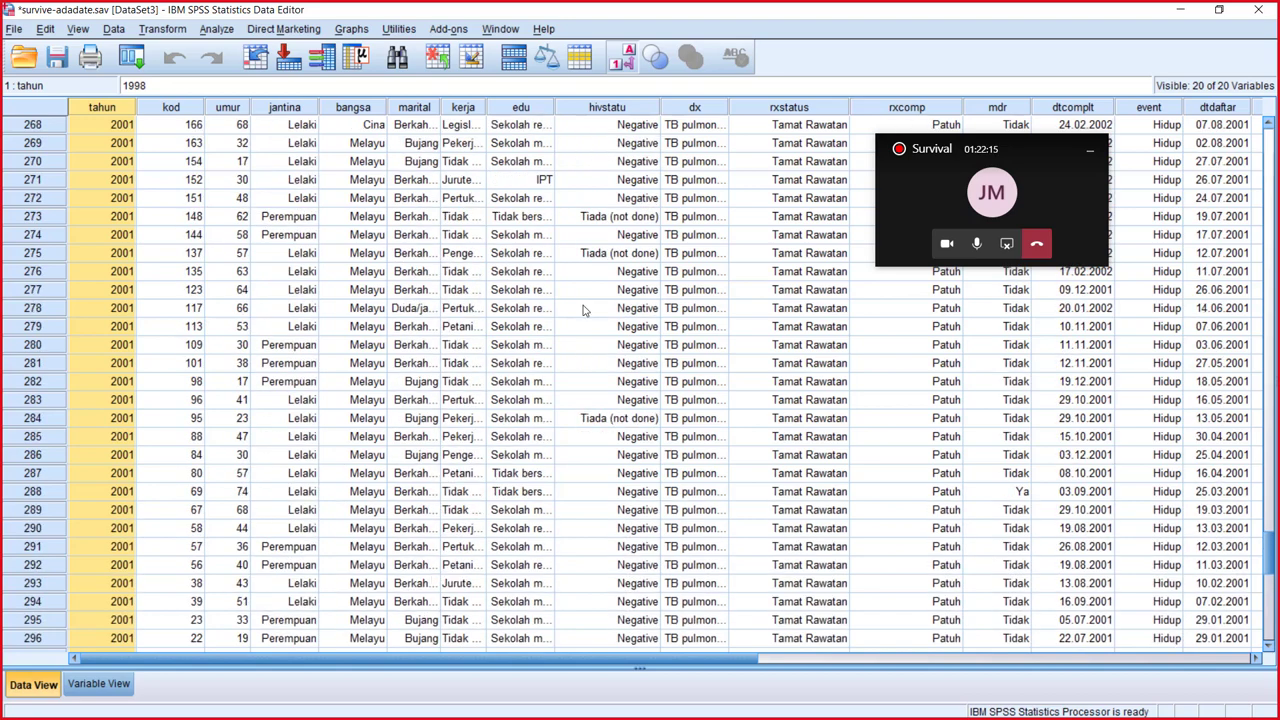
left_click_drag(940, 153, 503, 167)
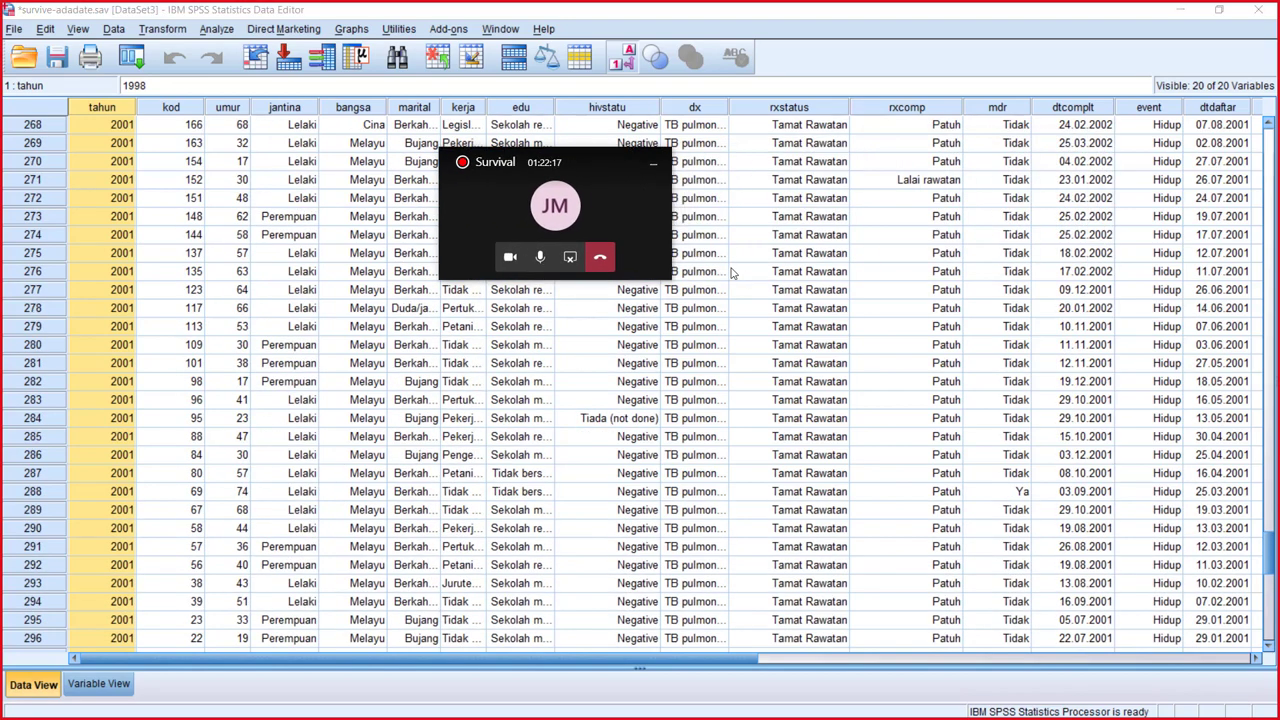
left_click_drag(735, 657, 883, 612)
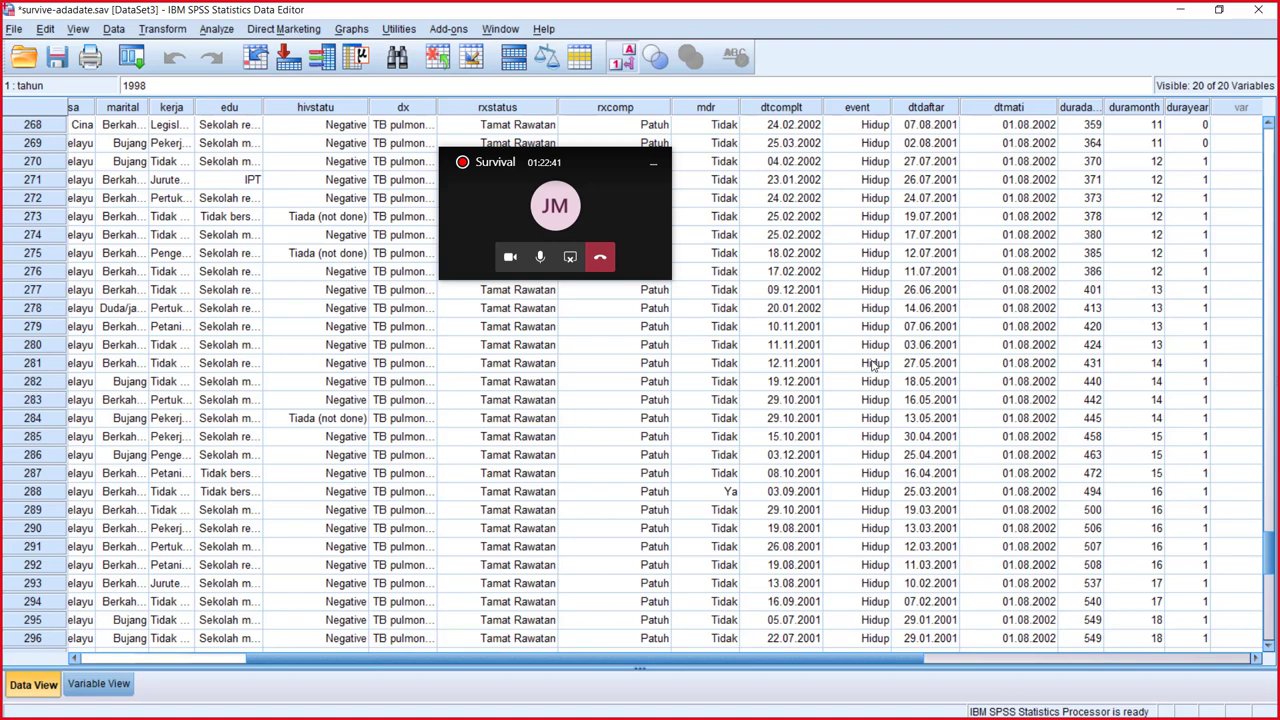
left_click_drag(586, 160, 1224, 621)
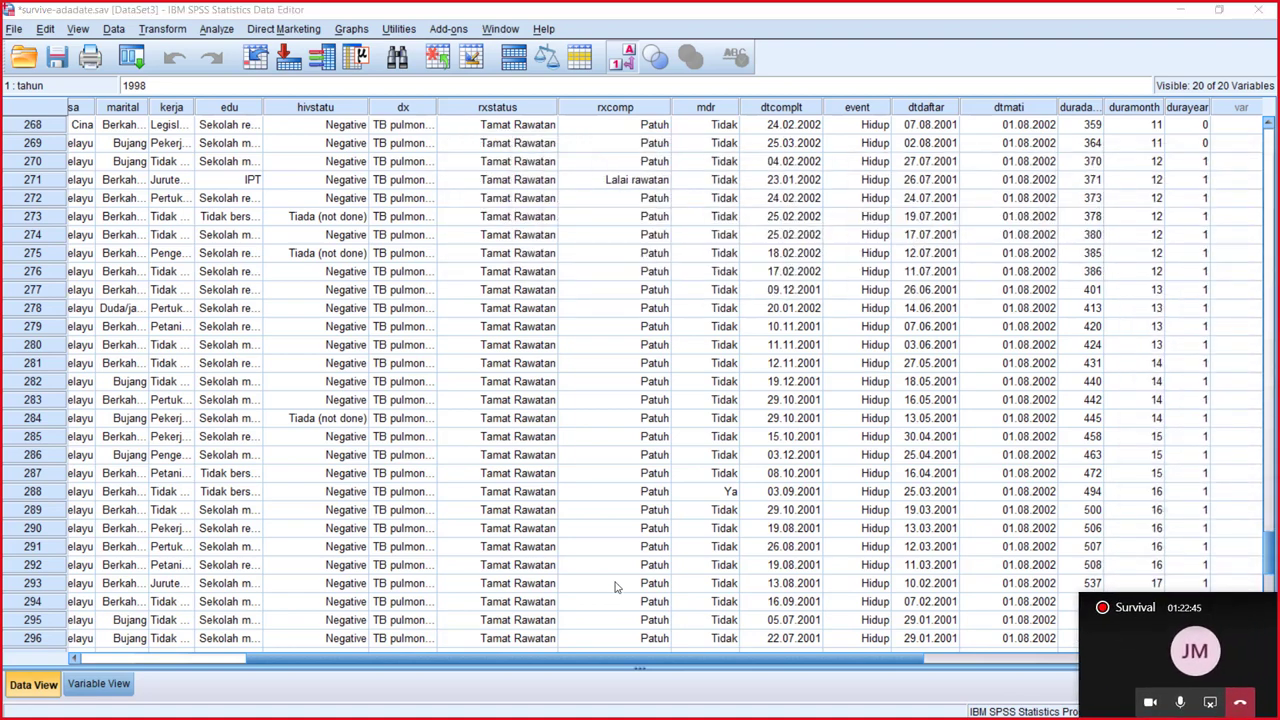
left_click_drag(590, 660, 425, 660)
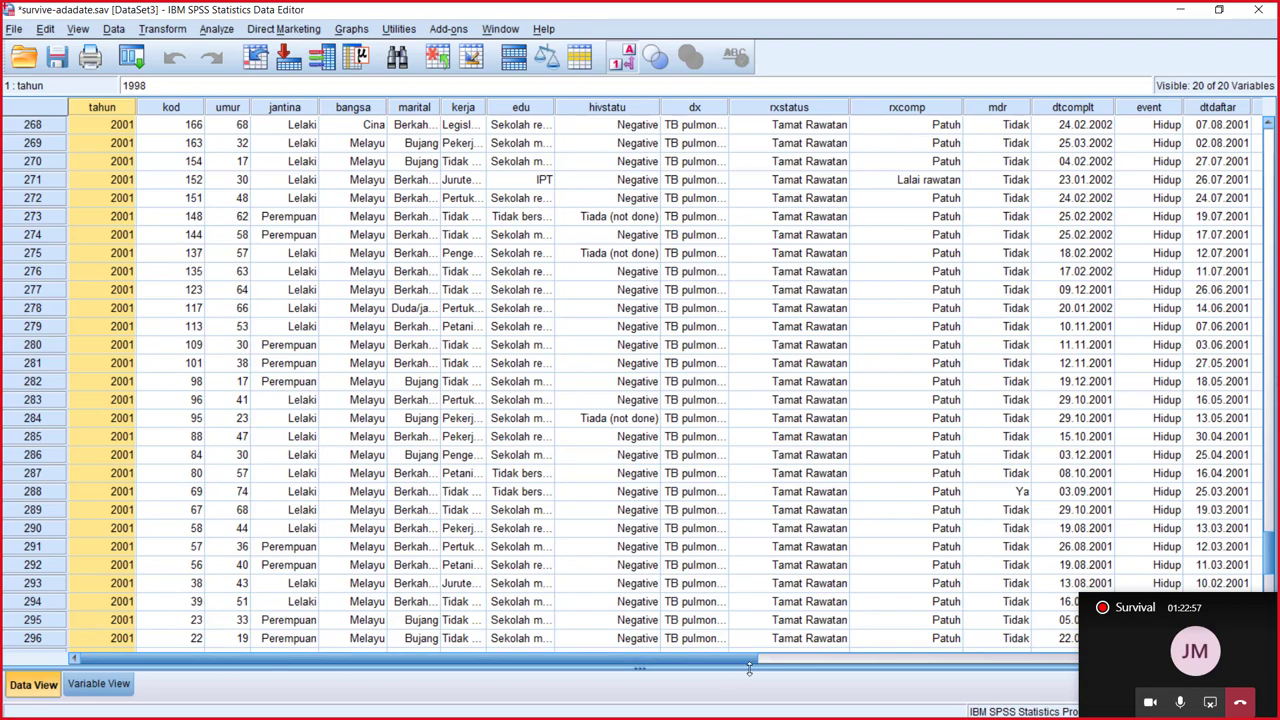
Step: Sort the survive-adadate.sav cases in ascending order of event
left_click_drag(705, 664, 929, 649)
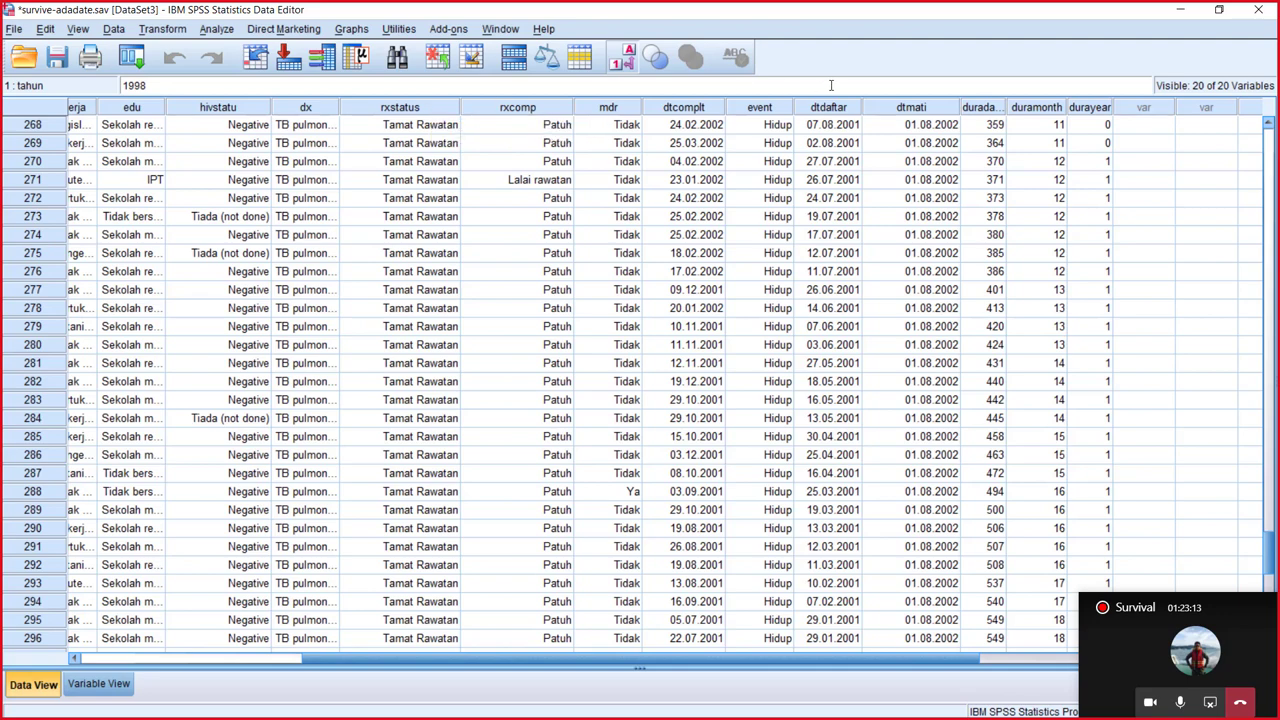
left_click(775, 111)
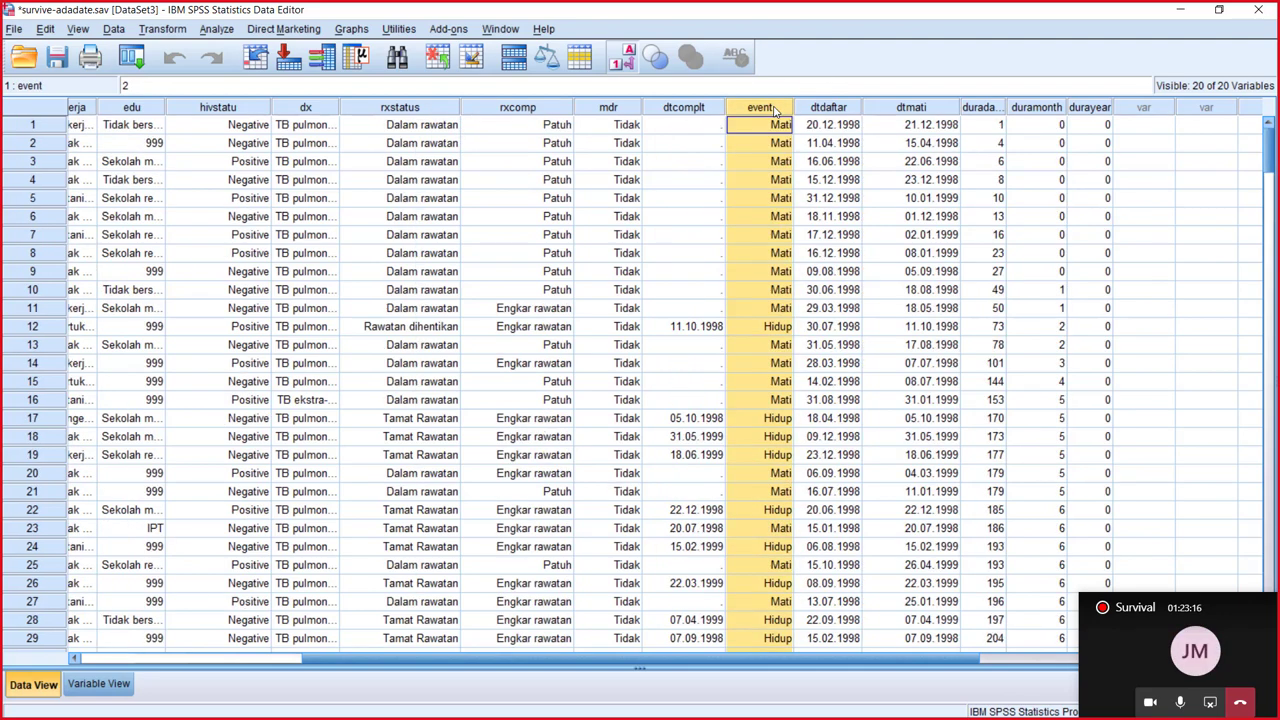
right_click(775, 111)
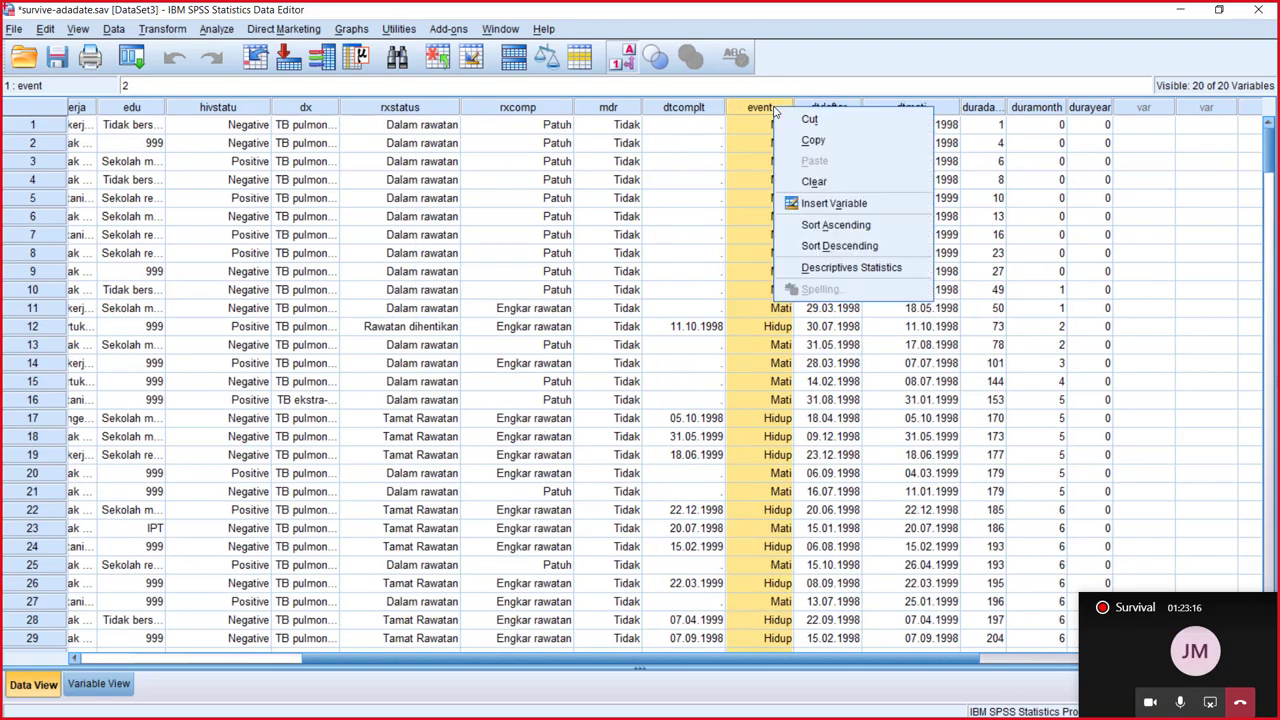
left_click(833, 225)
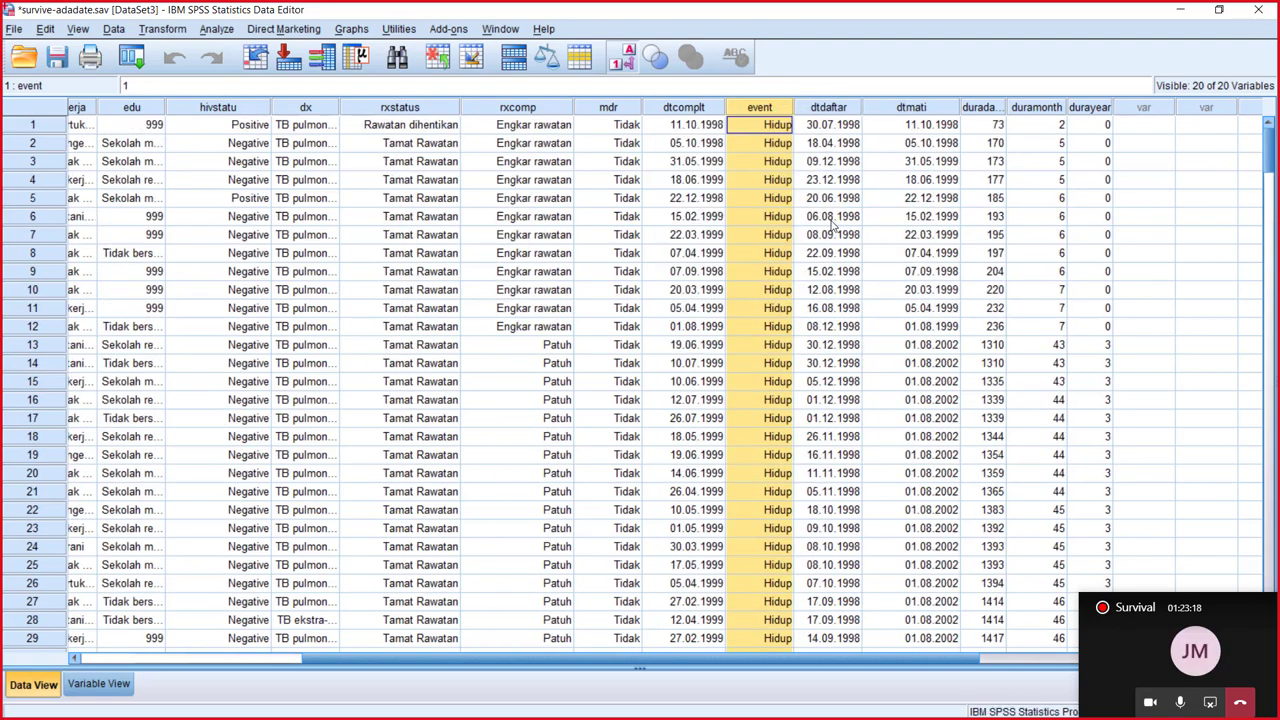
Step: Sort the cases in descending order of event and examine the dates and durations of the Mati records
right_click(765, 112)
left_click(817, 247)
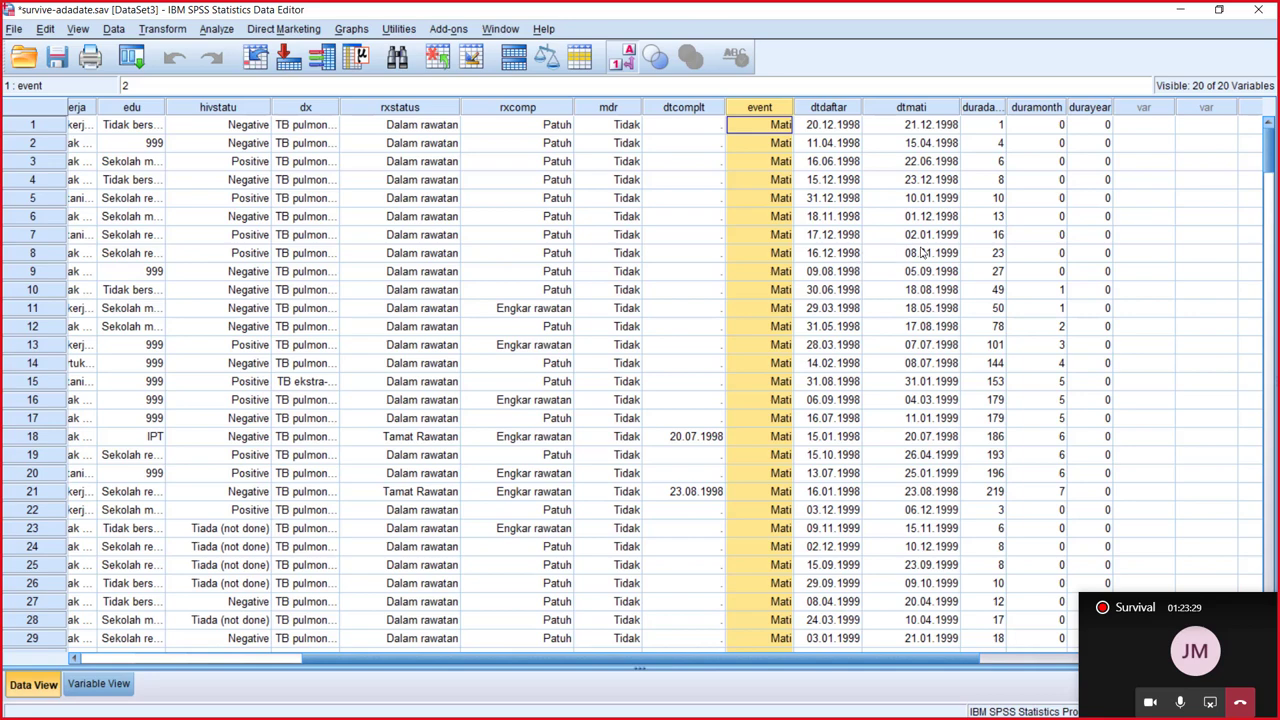
scroll(950, 275, "down", 3)
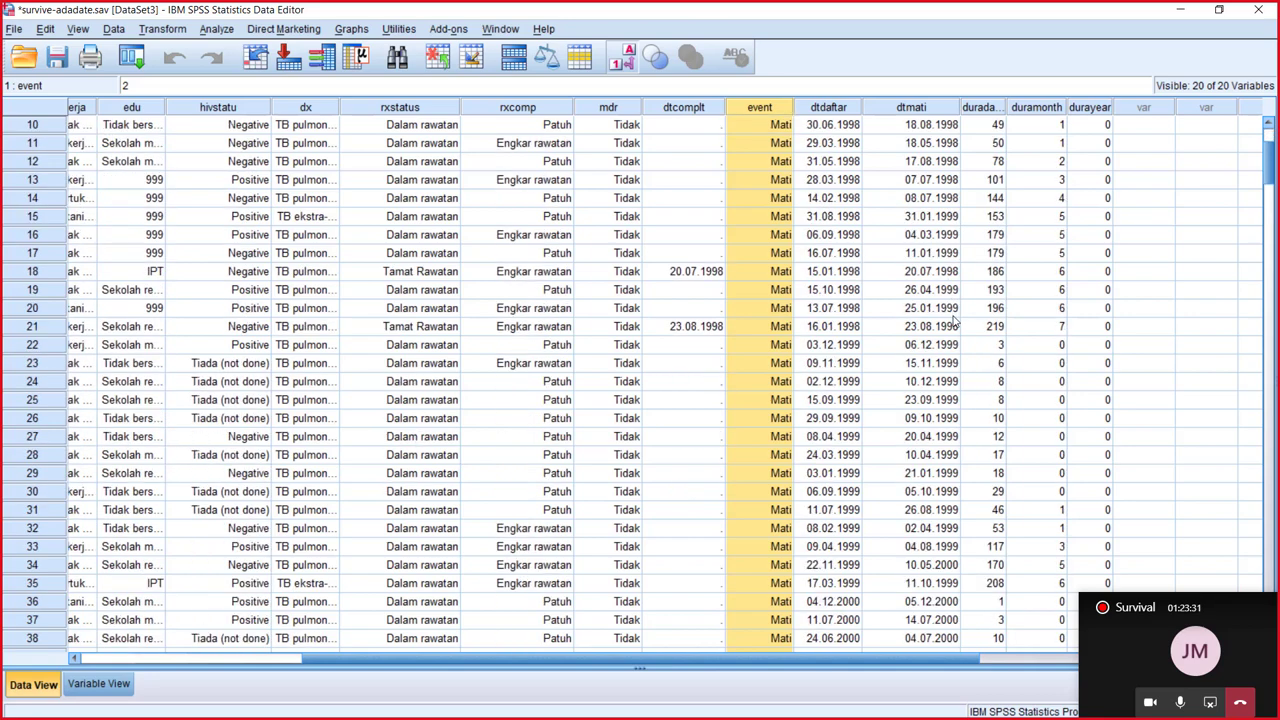
scroll(955, 320, "down", 15)
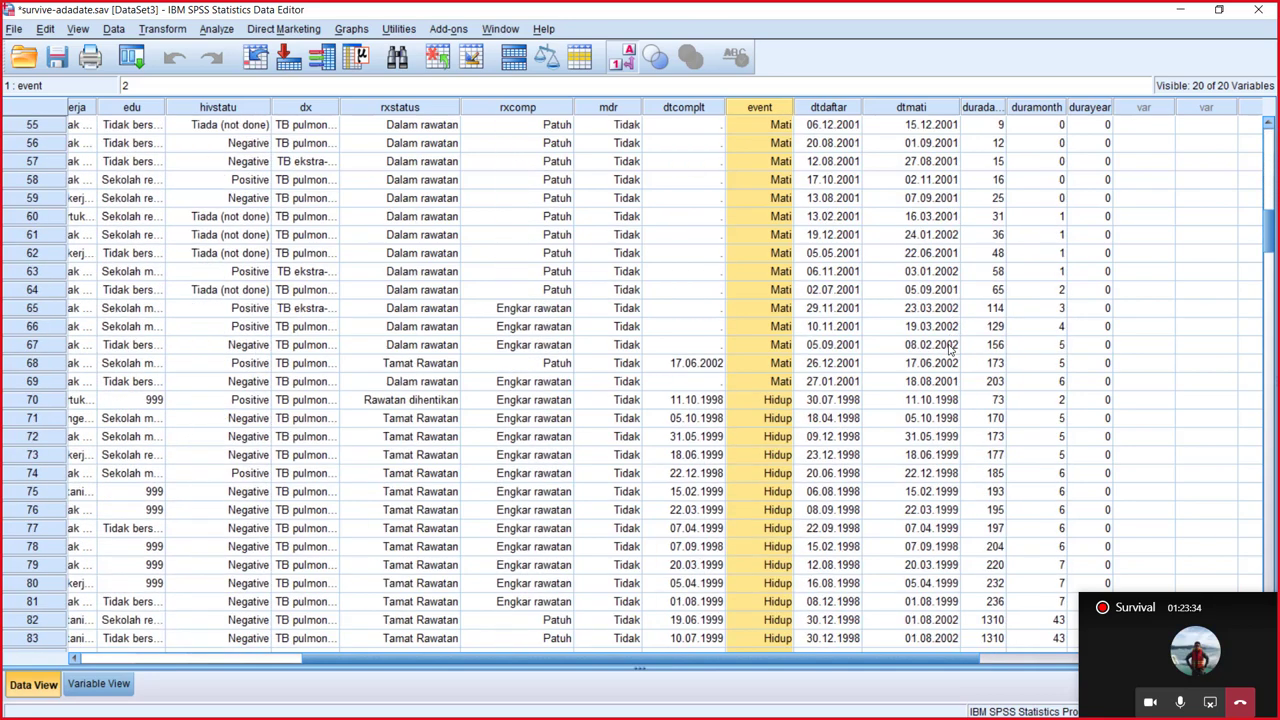
scroll(950, 349, "down", 1)
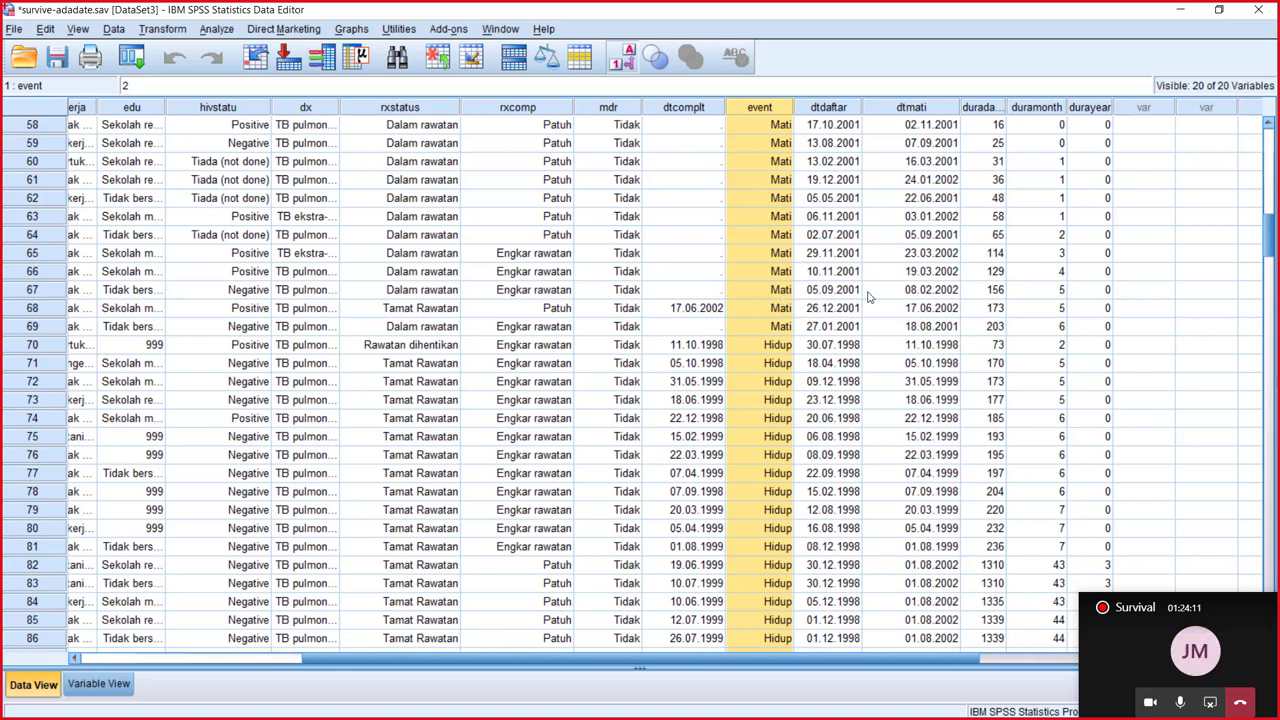
left_click(937, 315)
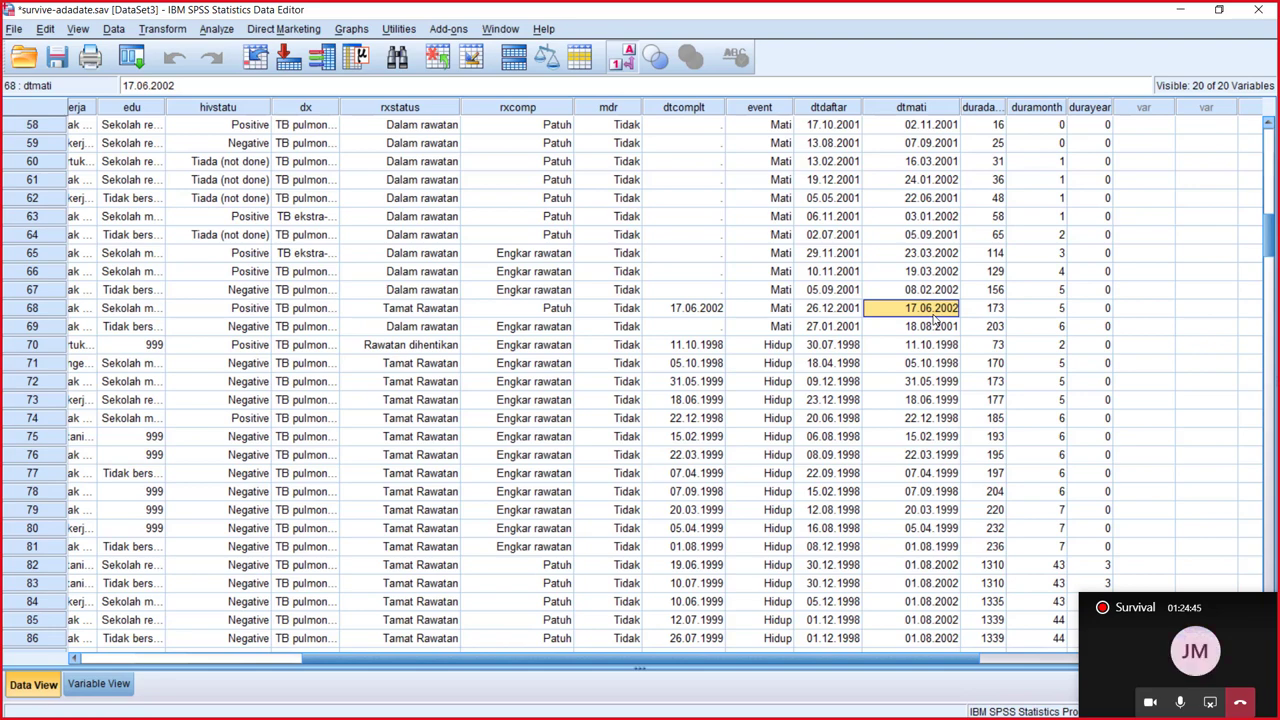
Step: Widen the duradays column so that its full name fits in the header
scroll(1087, 338, "down", 4)
scroll(1087, 338, "up", 2)
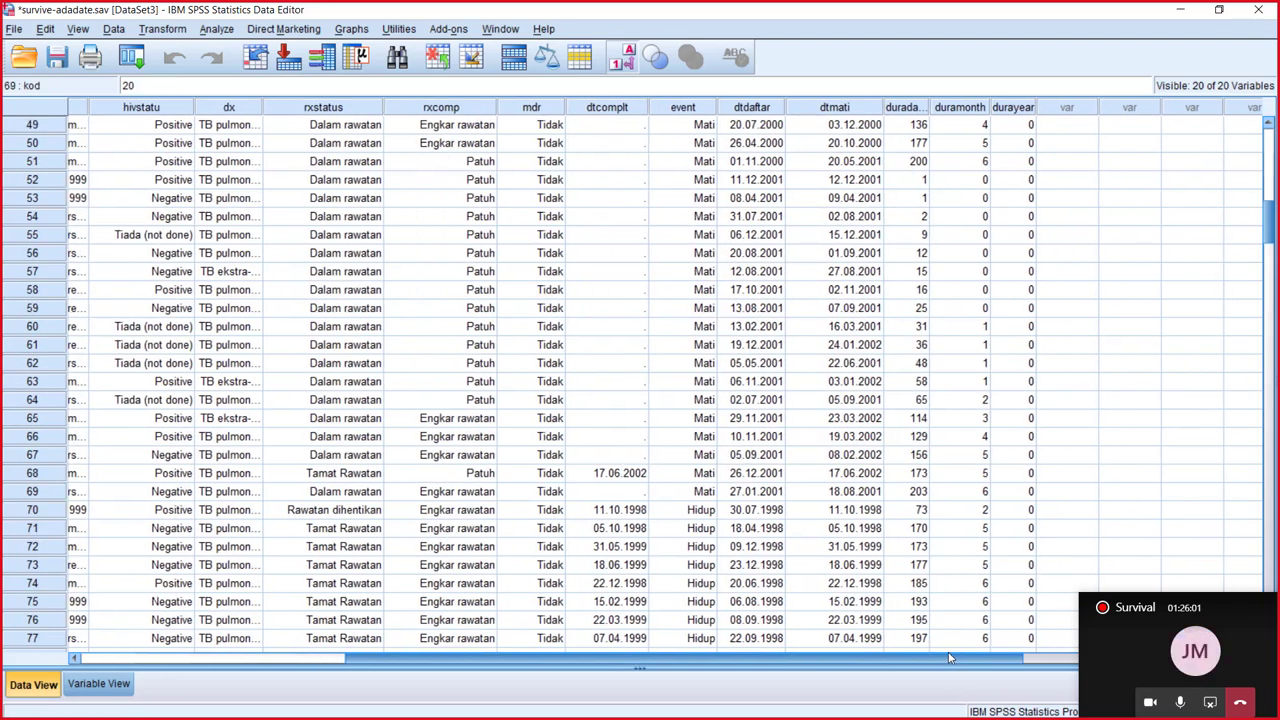
left_click_drag(945, 659, 963, 659)
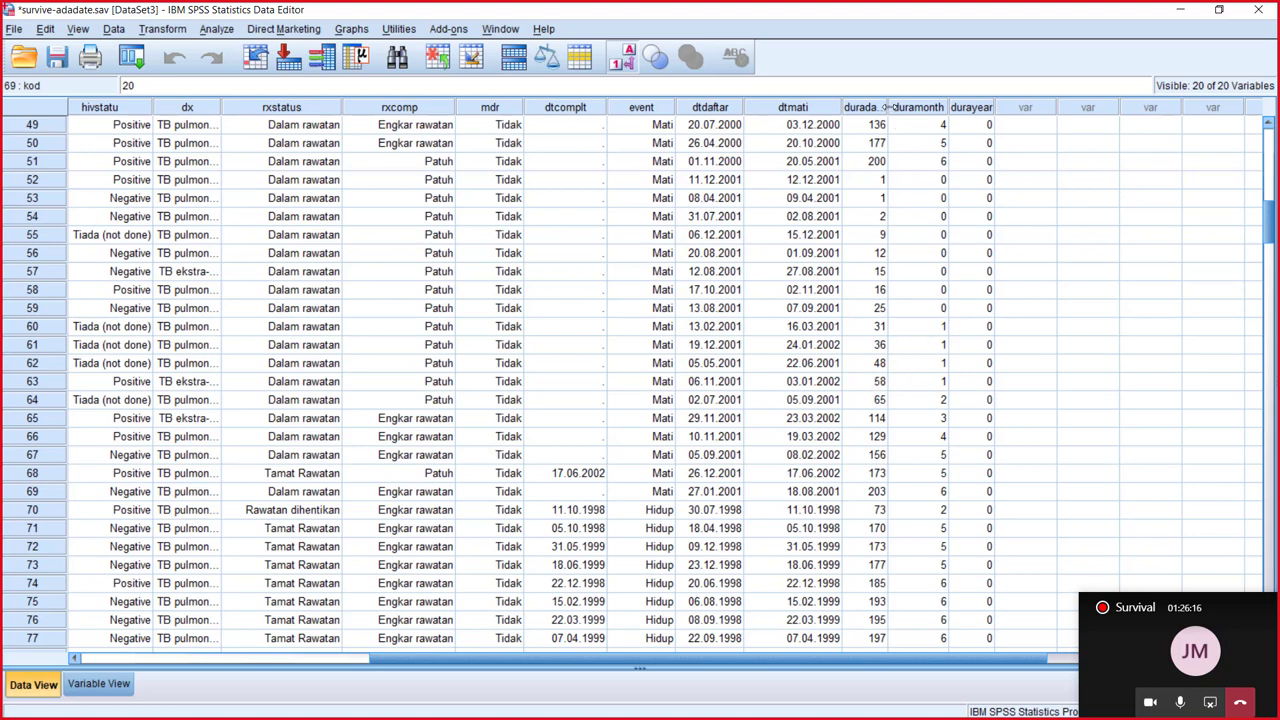
left_click_drag(886, 107, 918, 107)
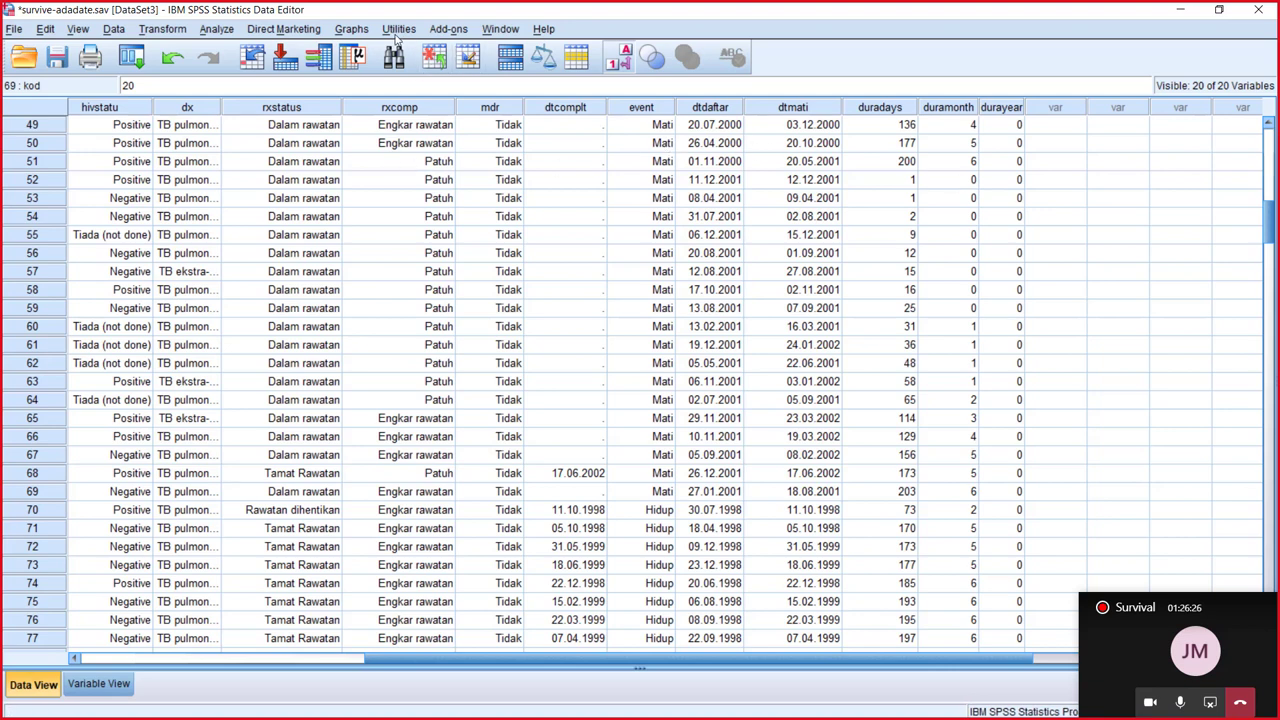
Step: Start a Kaplan-Meier analysis with duramonth as the time variable and Status [event] as the status variable
left_click(214, 30)
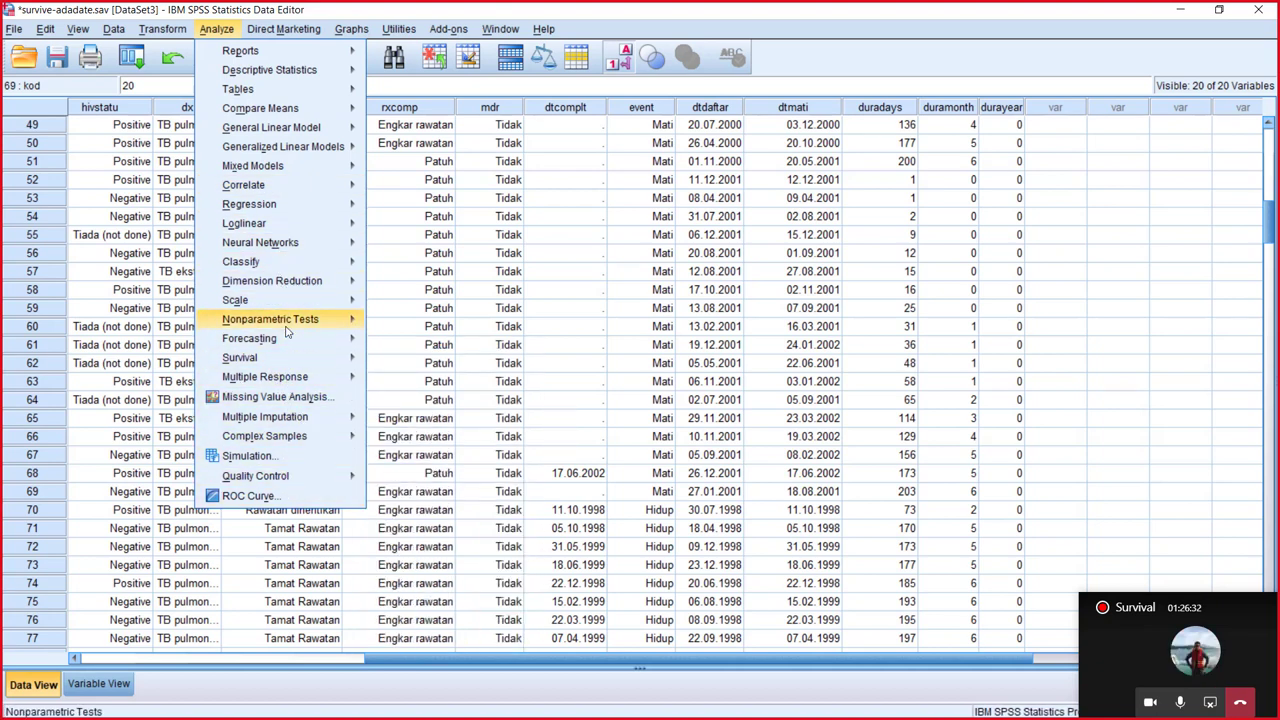
mouse_move(300, 358)
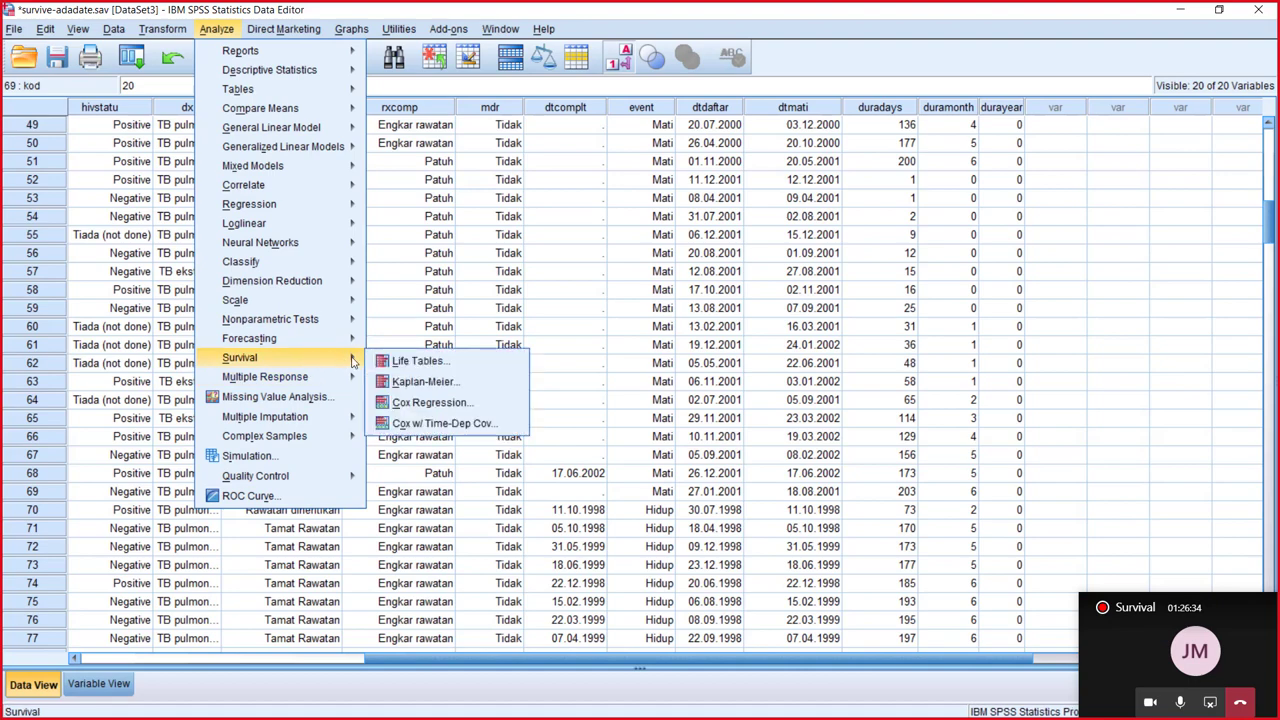
left_click(405, 381)
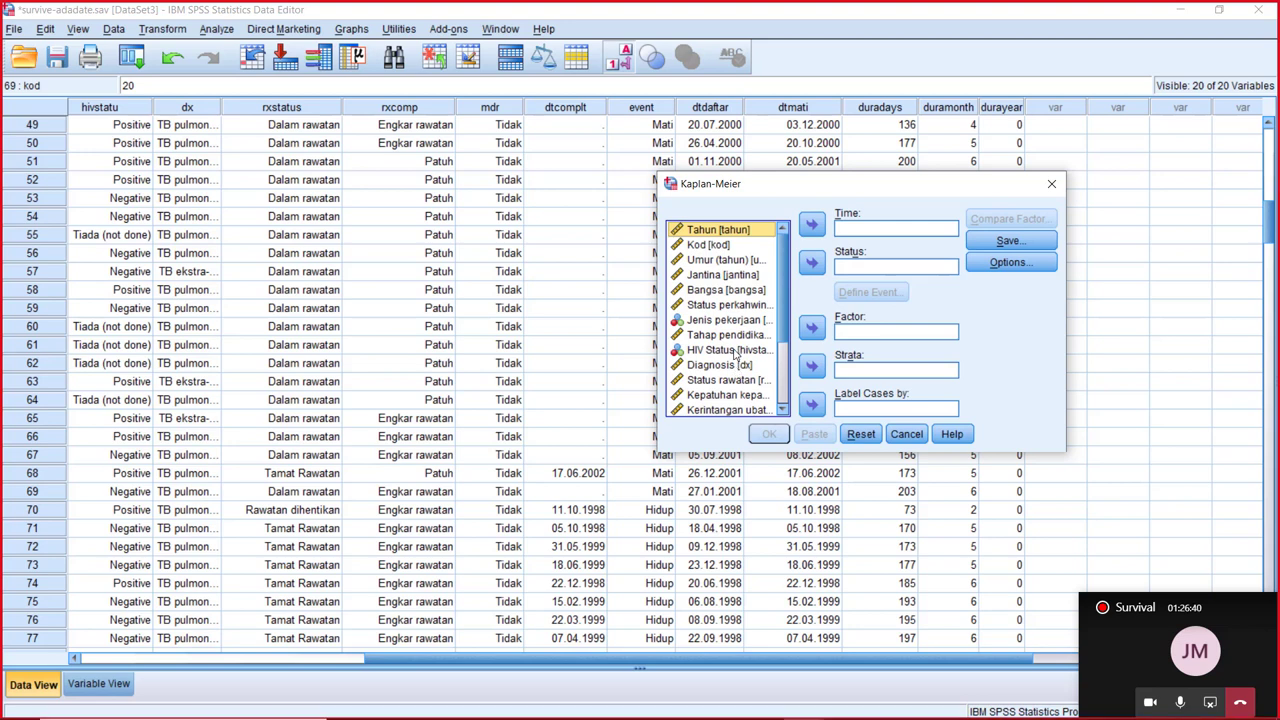
left_click(783, 388)
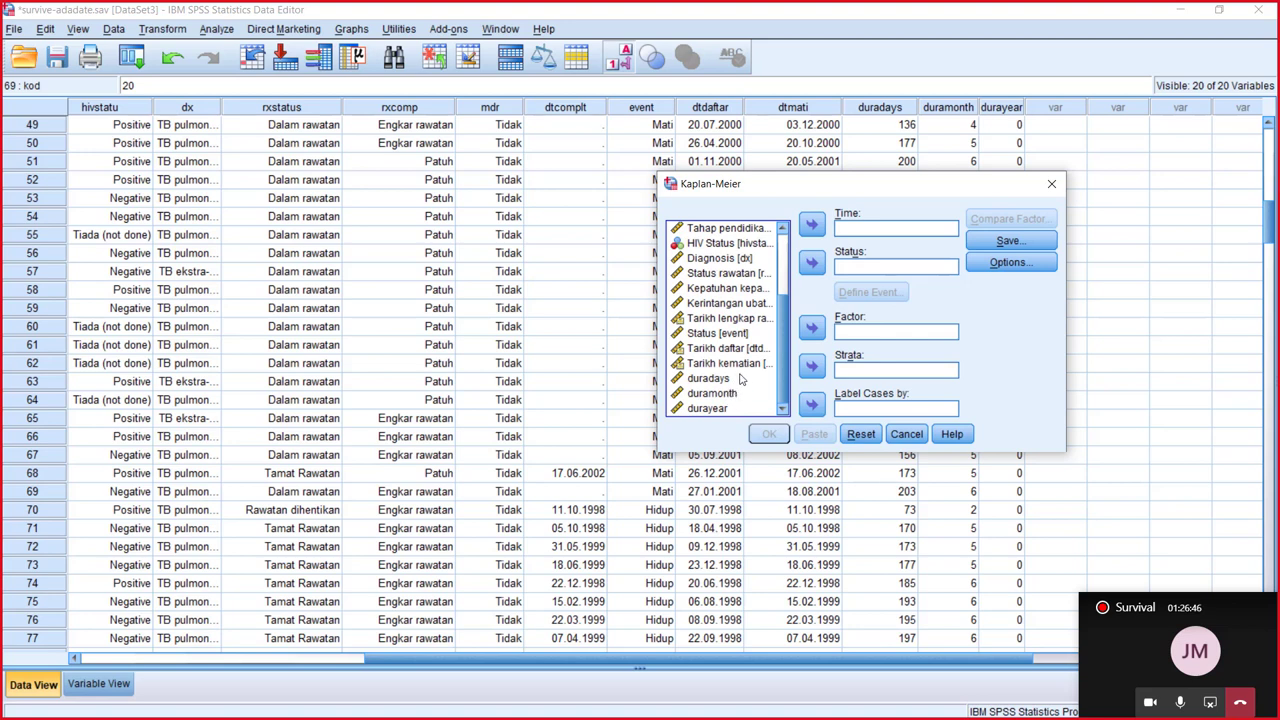
left_click(737, 396)
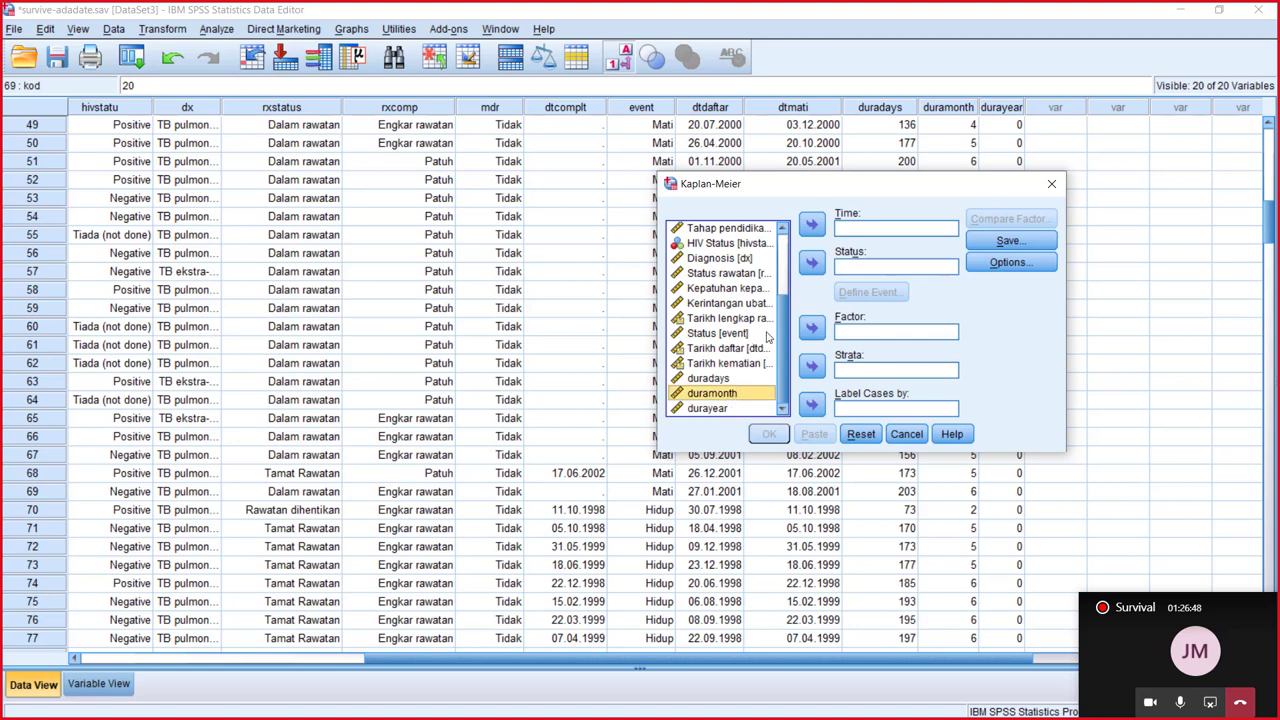
left_click(812, 226)
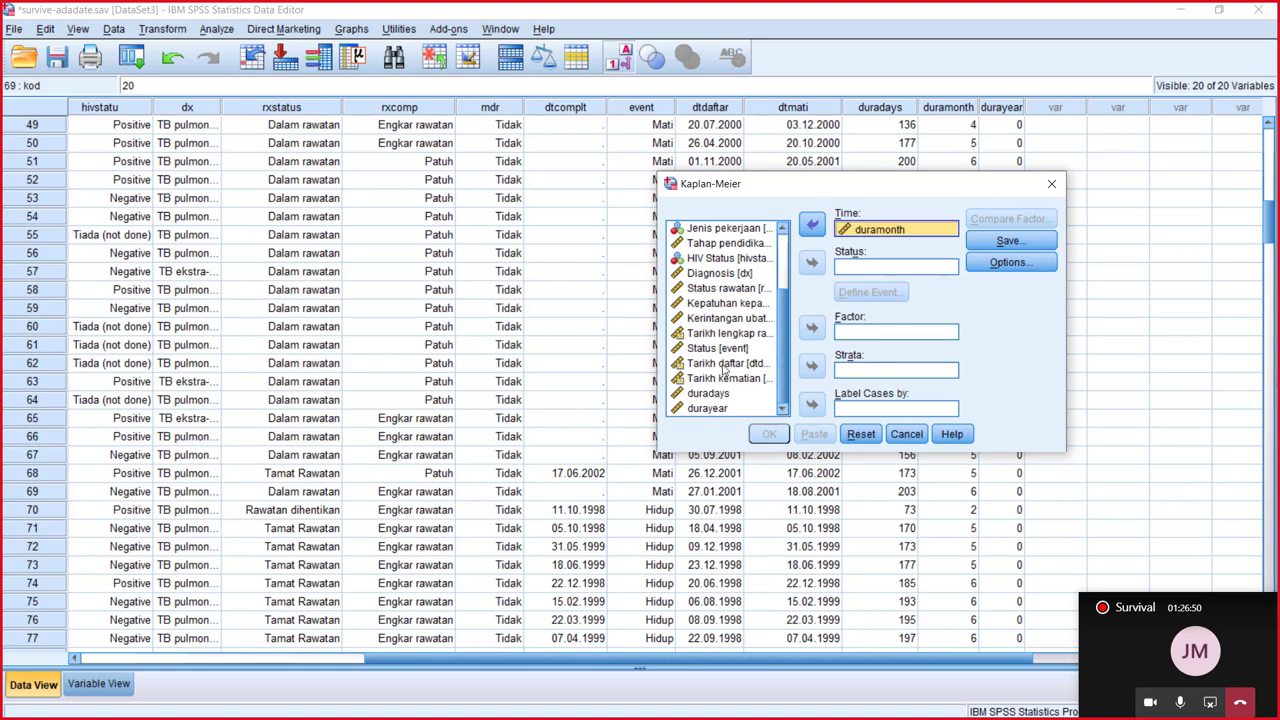
left_click(727, 350)
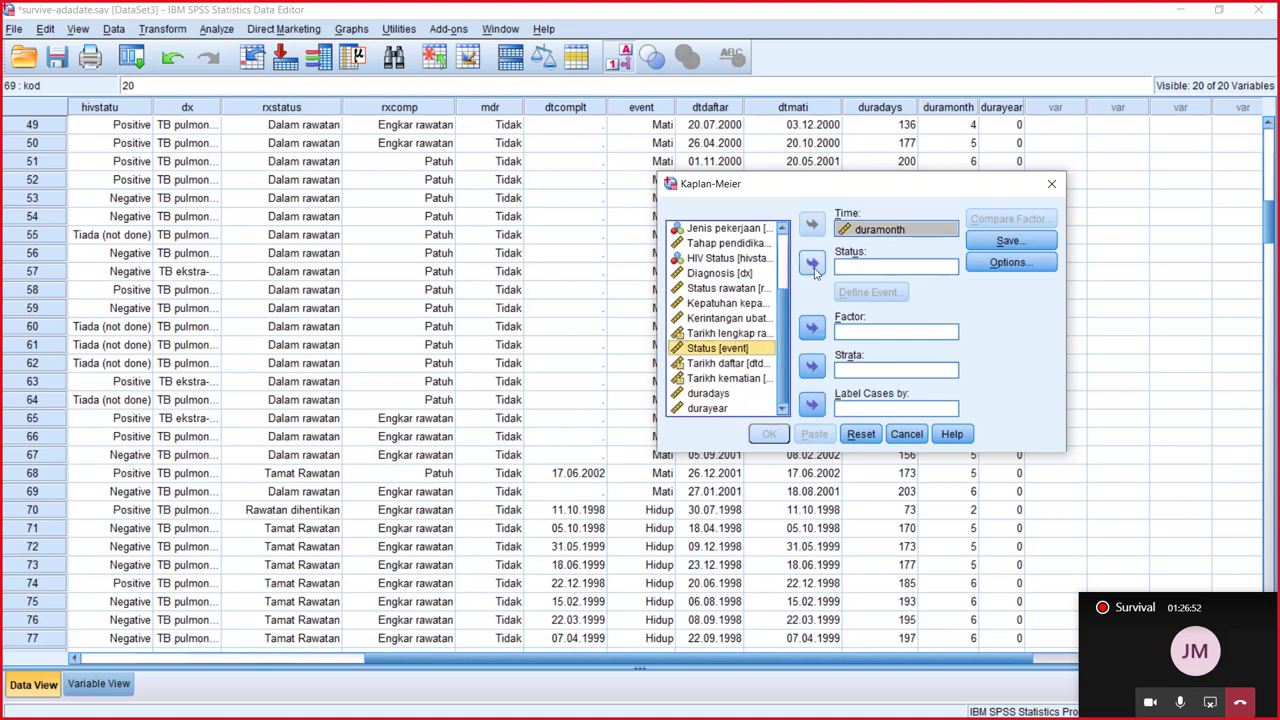
left_click(812, 263)
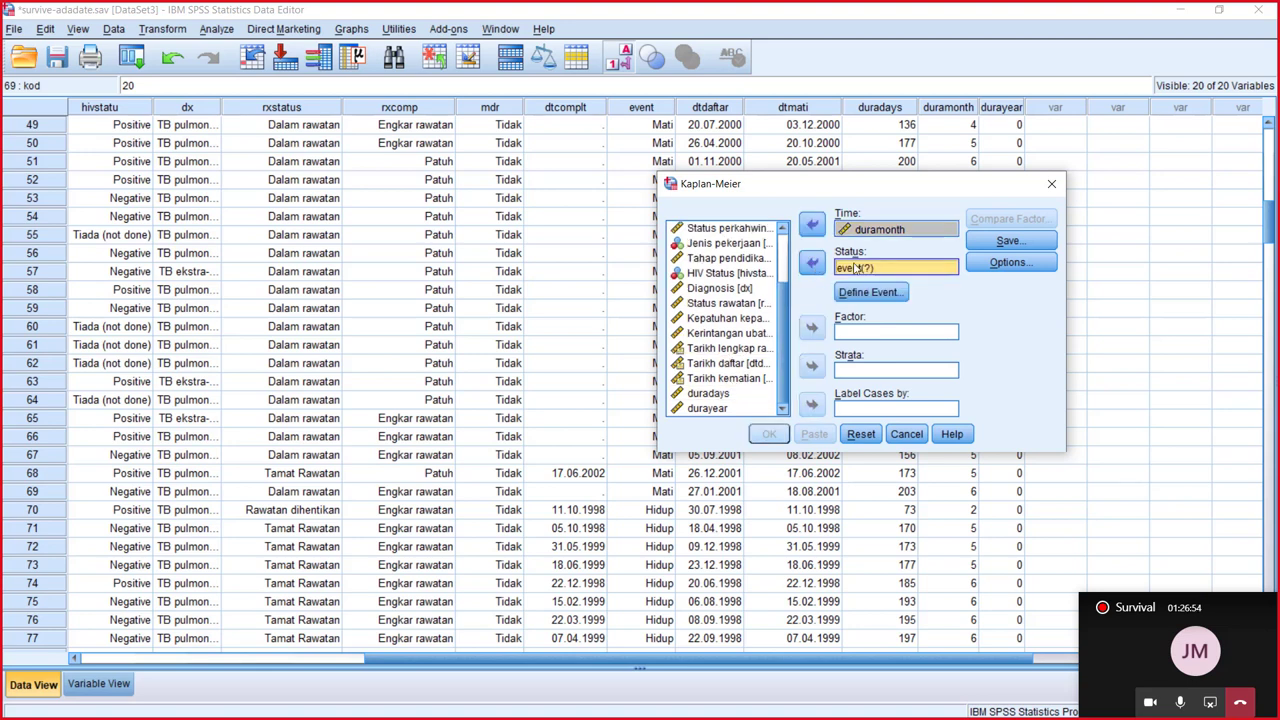
left_click(870, 292)
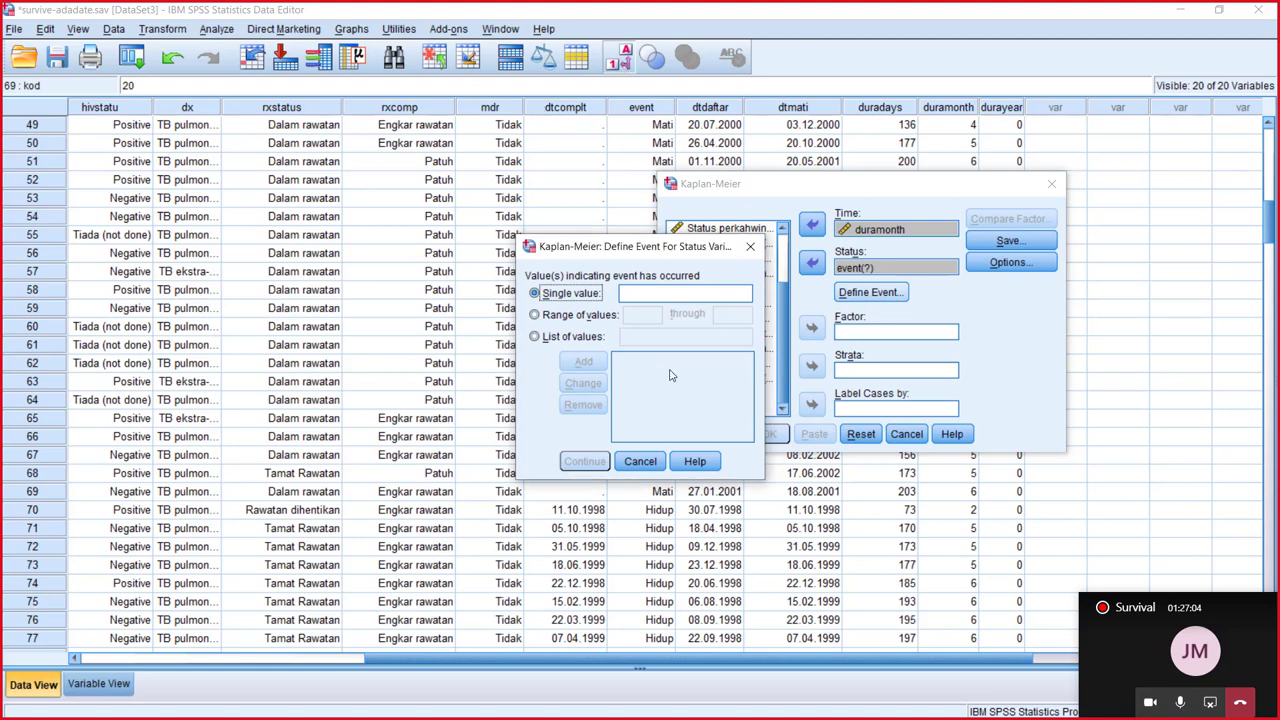
left_click(639, 461)
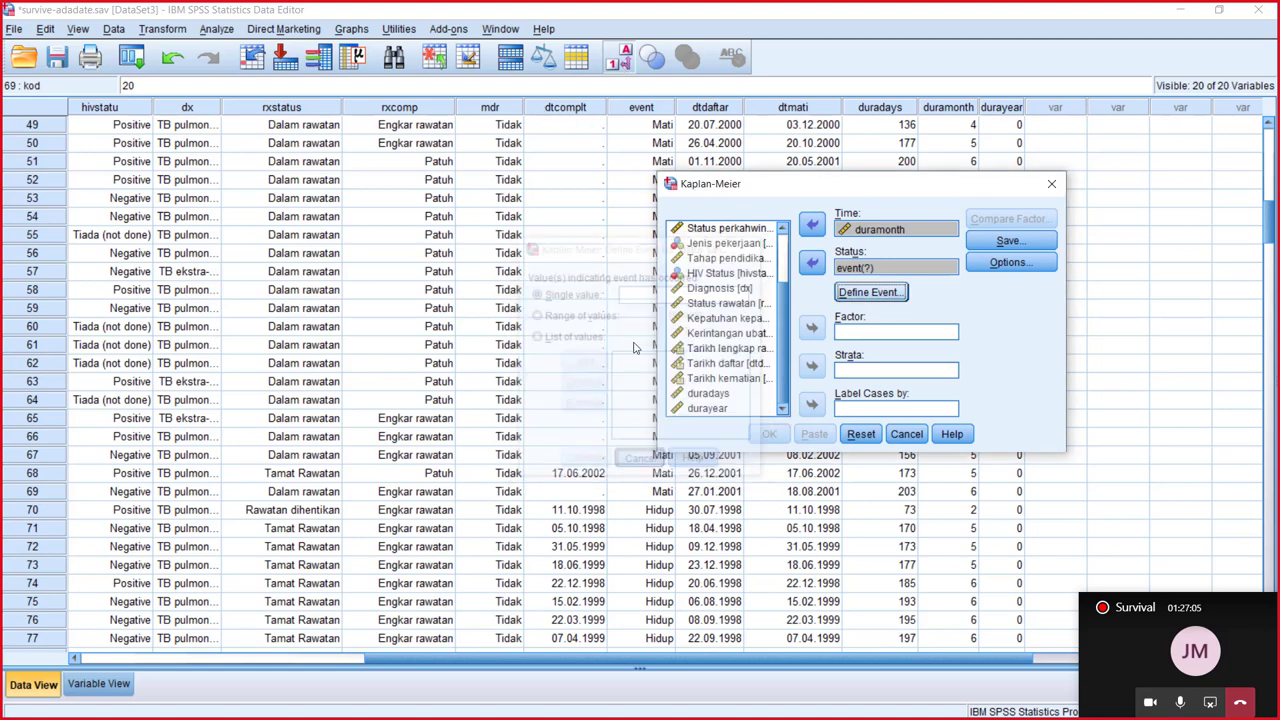
left_click(620, 58)
left_click(620, 58)
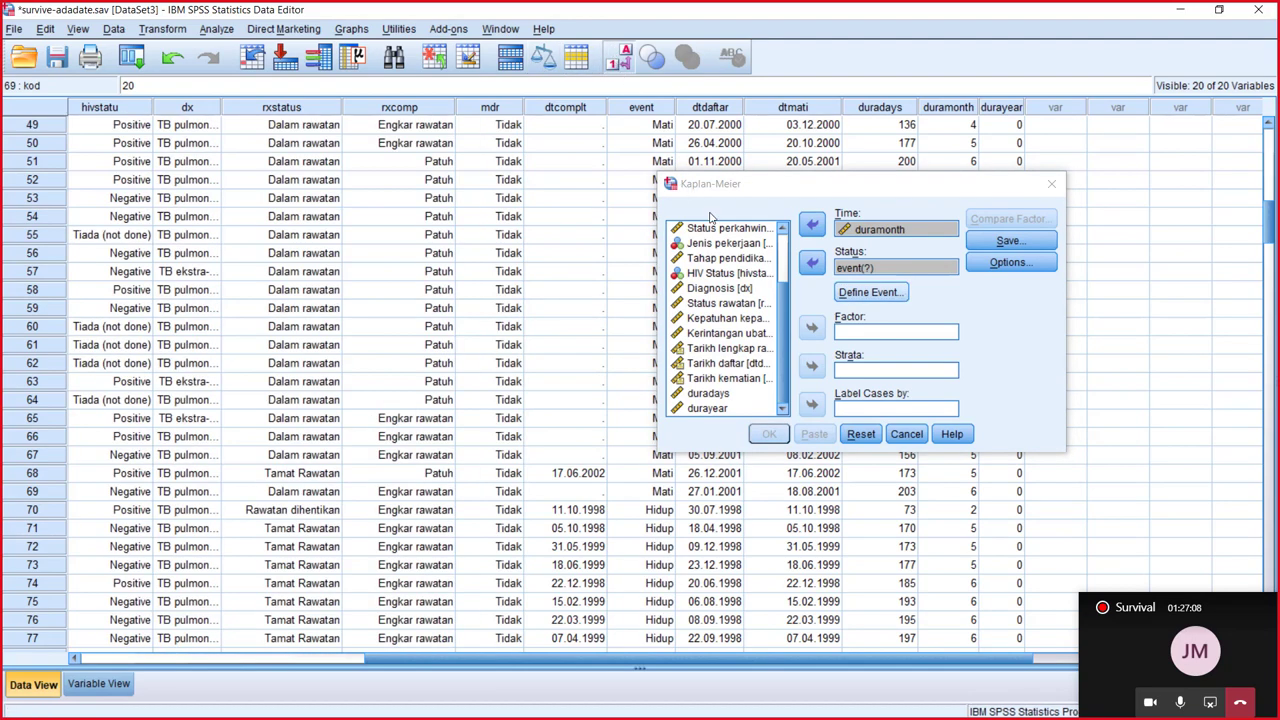
Step: Define the event for the status variable as the single value 2
left_click(872, 292)
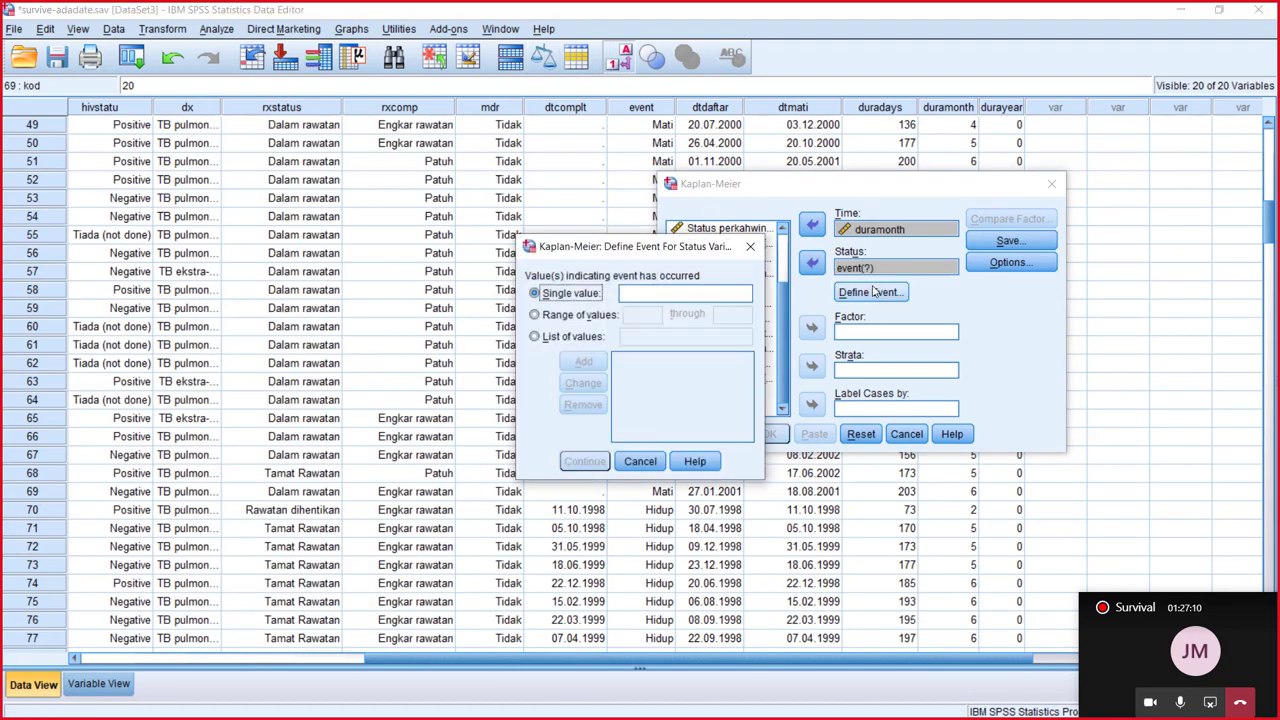
left_click(711, 294)
type("2")
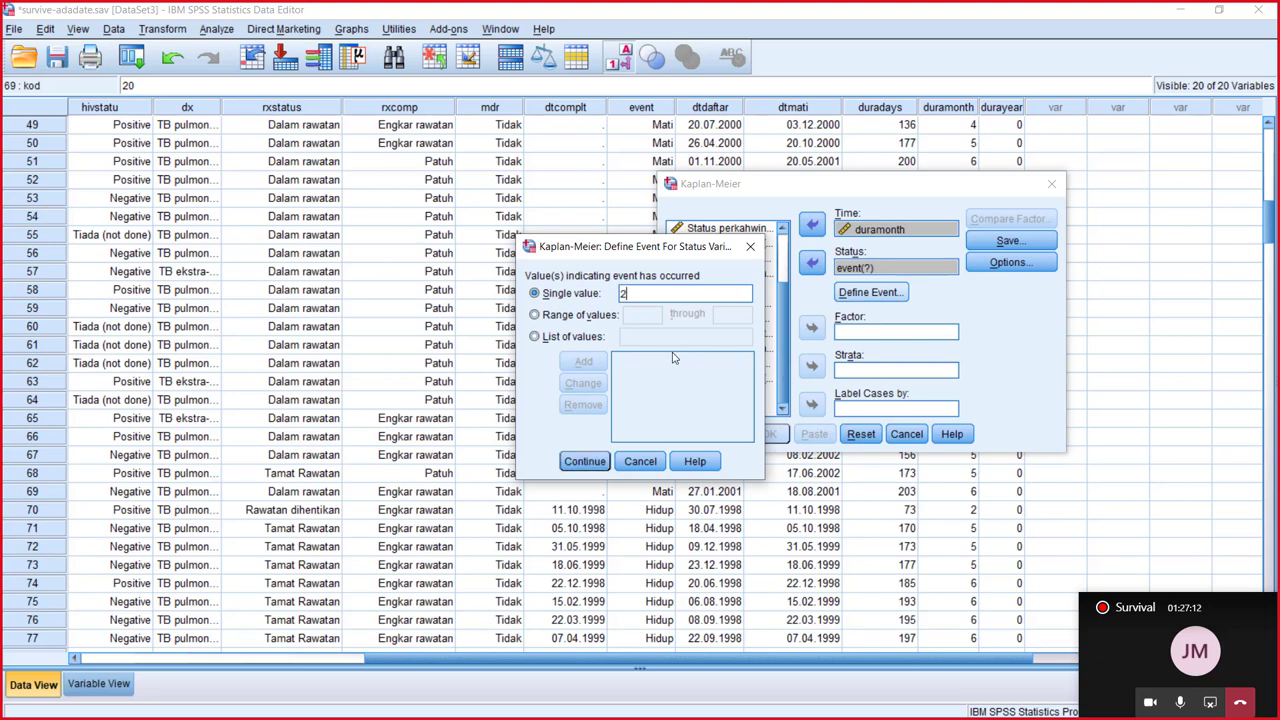
left_click(584, 461)
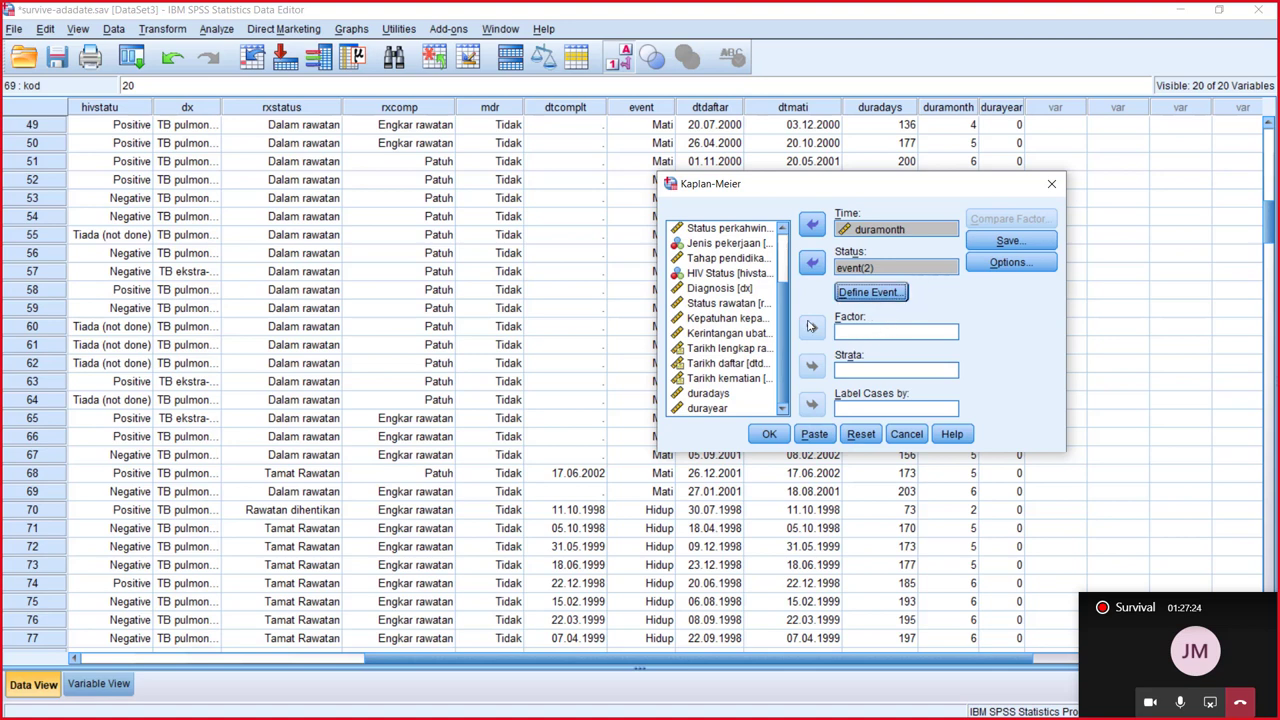
Step: Set HIV Status [hivstatu] as the factor and label the cases by Kod [kod]
left_click(730, 273)
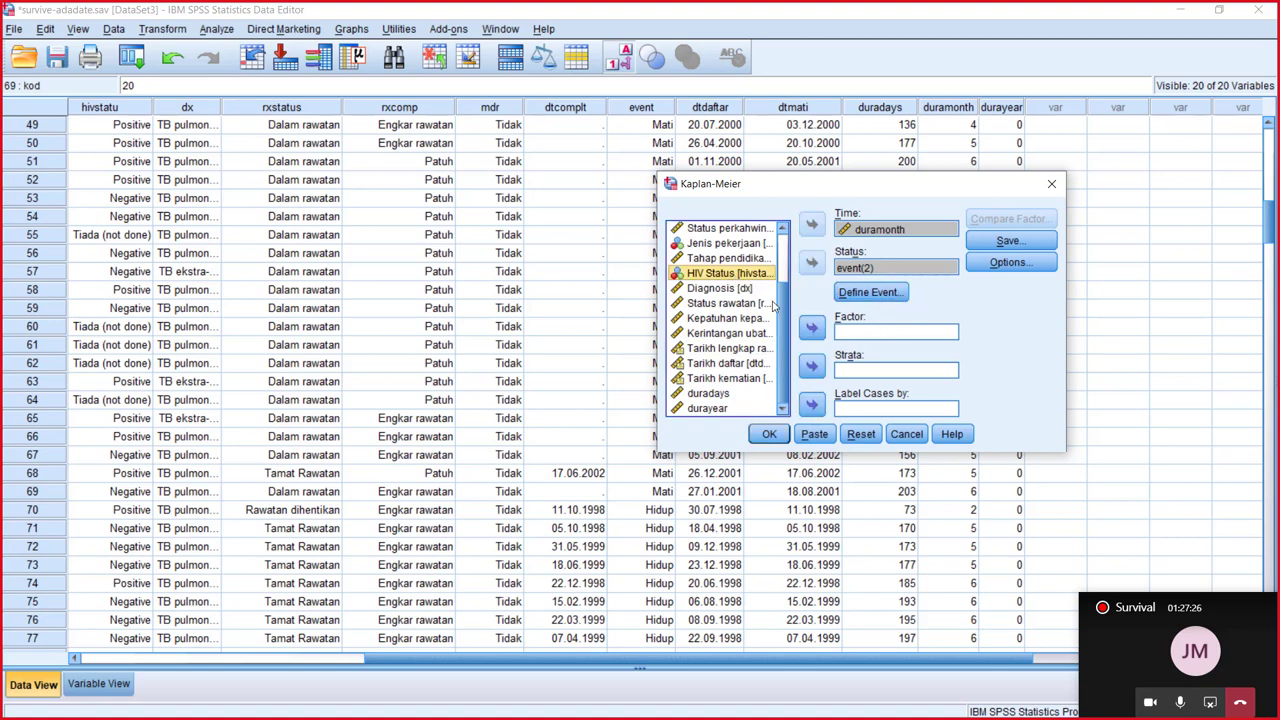
left_click(812, 327)
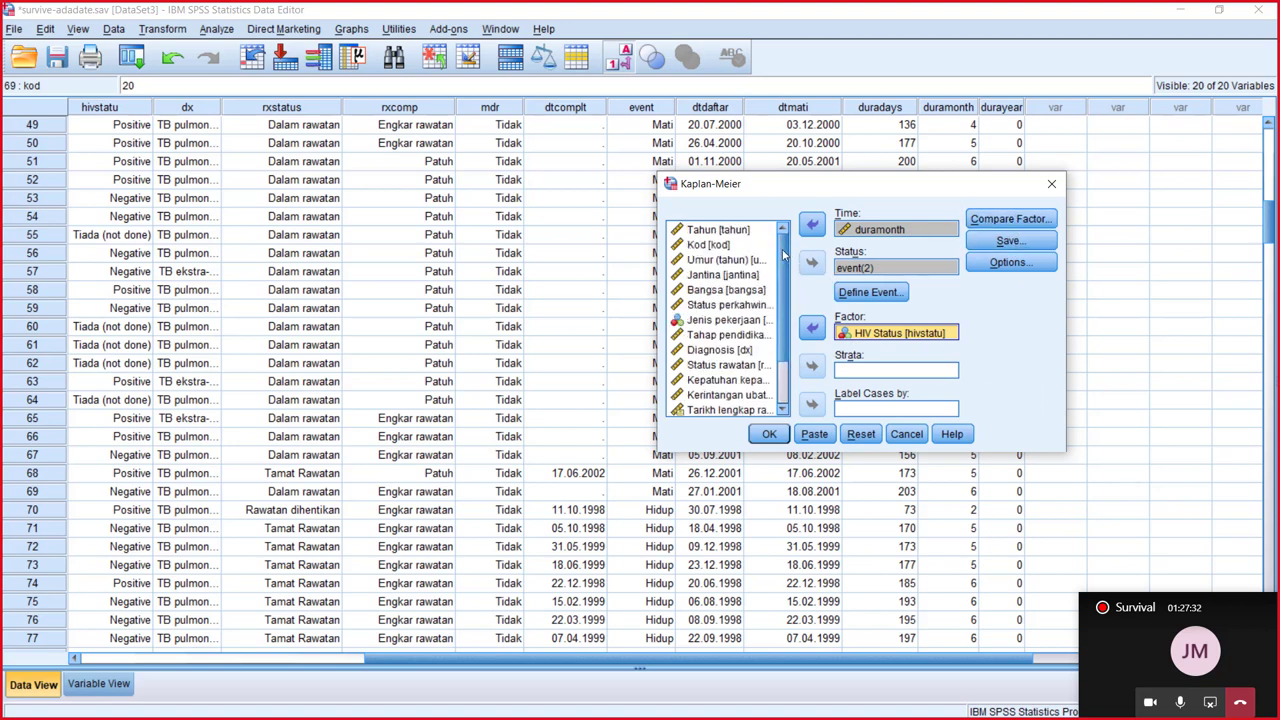
scroll(770, 255, "up", 2)
left_click(731, 247)
left_click(811, 404)
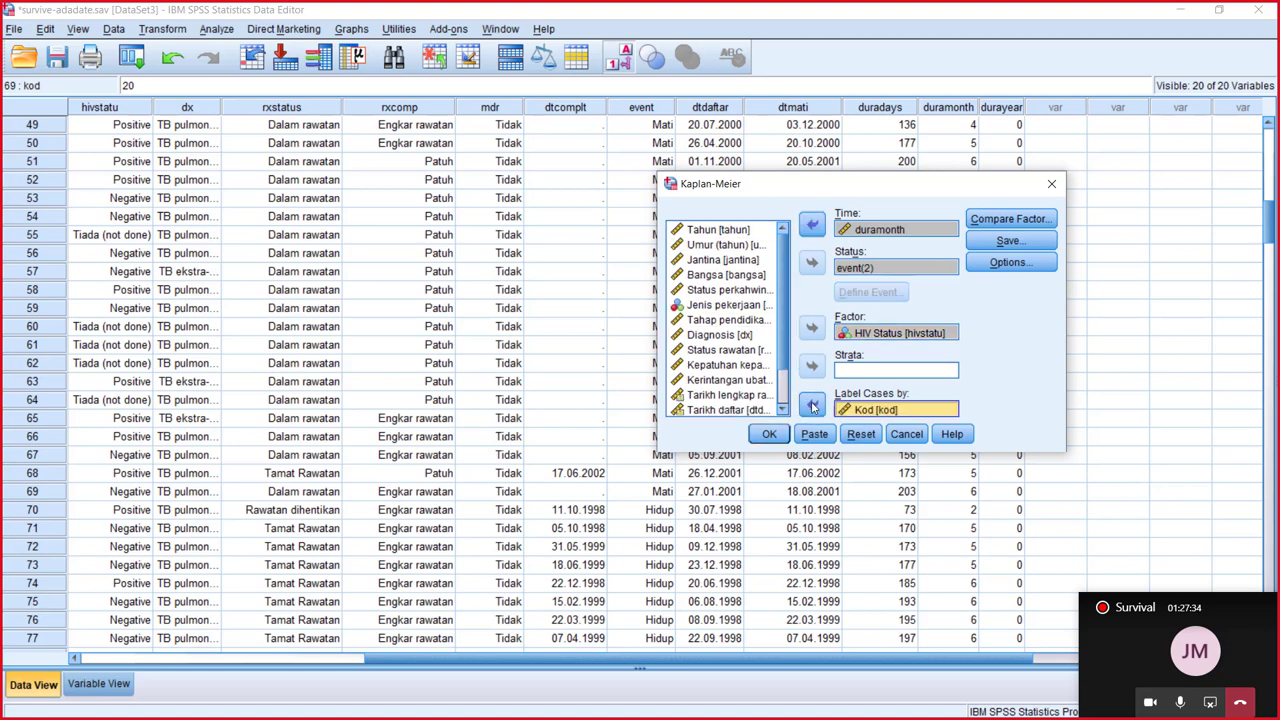
Step: Compare the factor levels with the Log rank, Breslow and Tarone-Ware tests, pooled over strata
left_click(1005, 220)
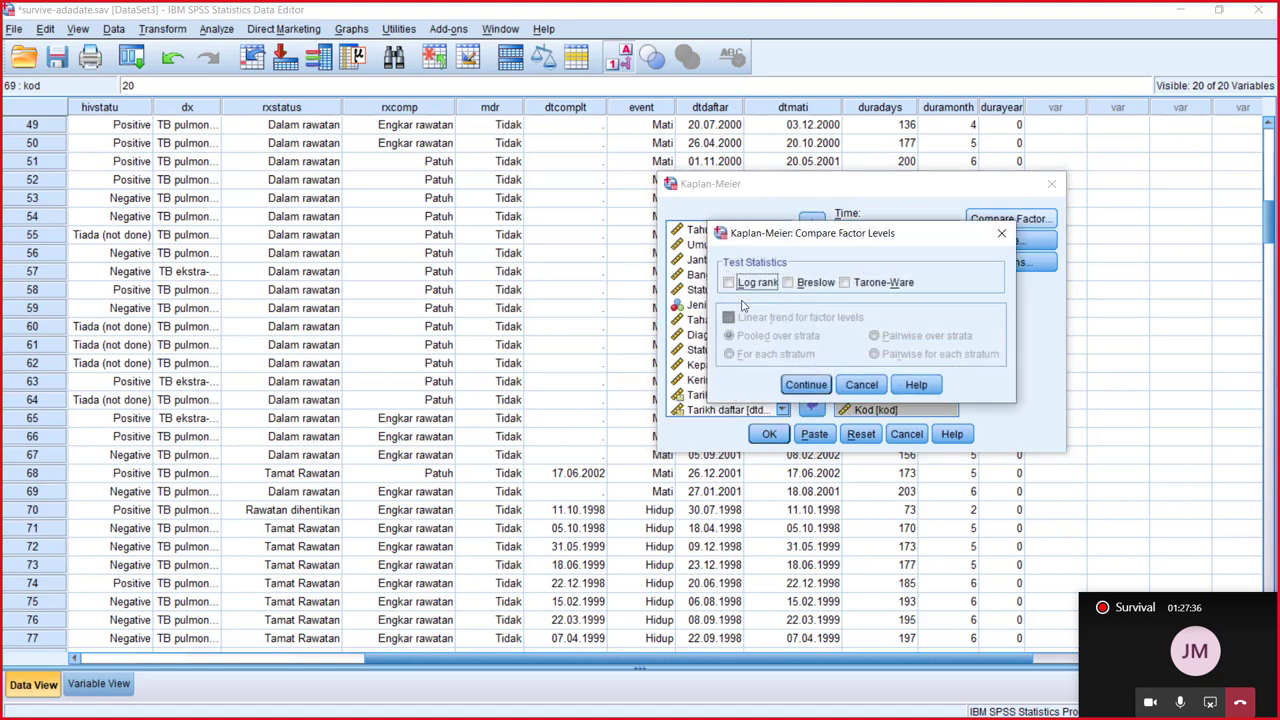
left_click(729, 282)
left_click(788, 282)
left_click(844, 282)
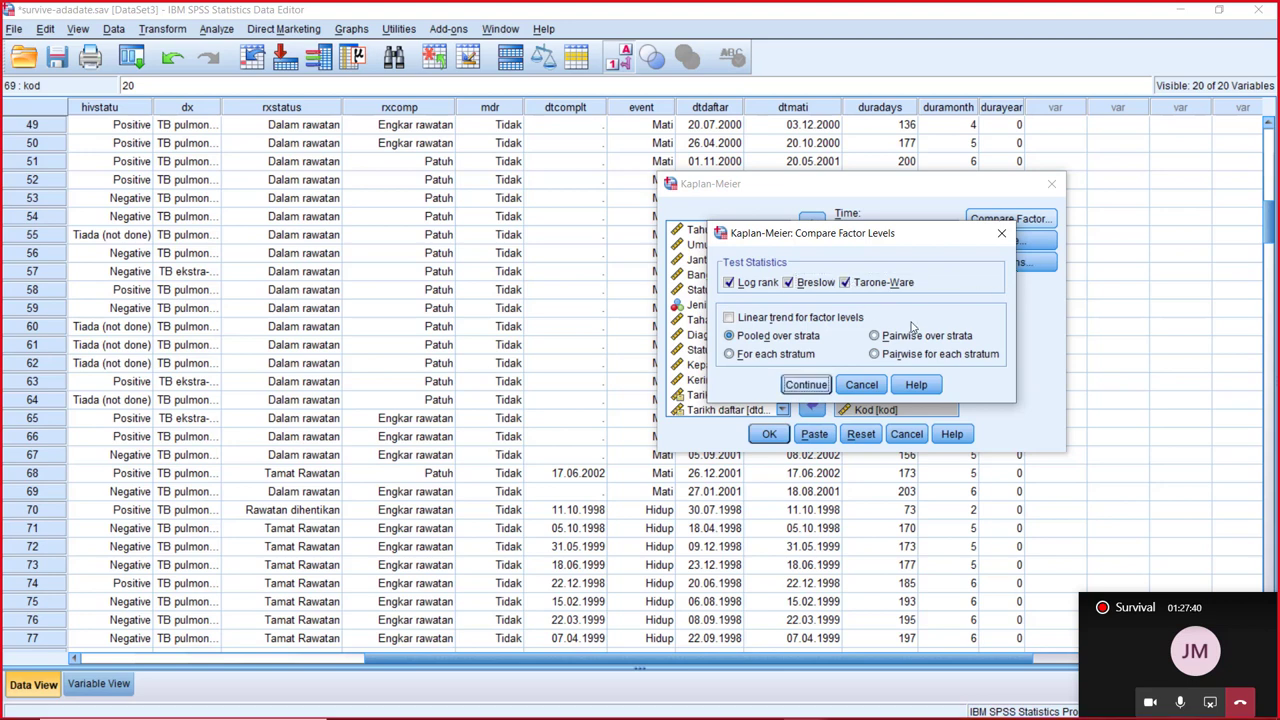
left_click(805, 384)
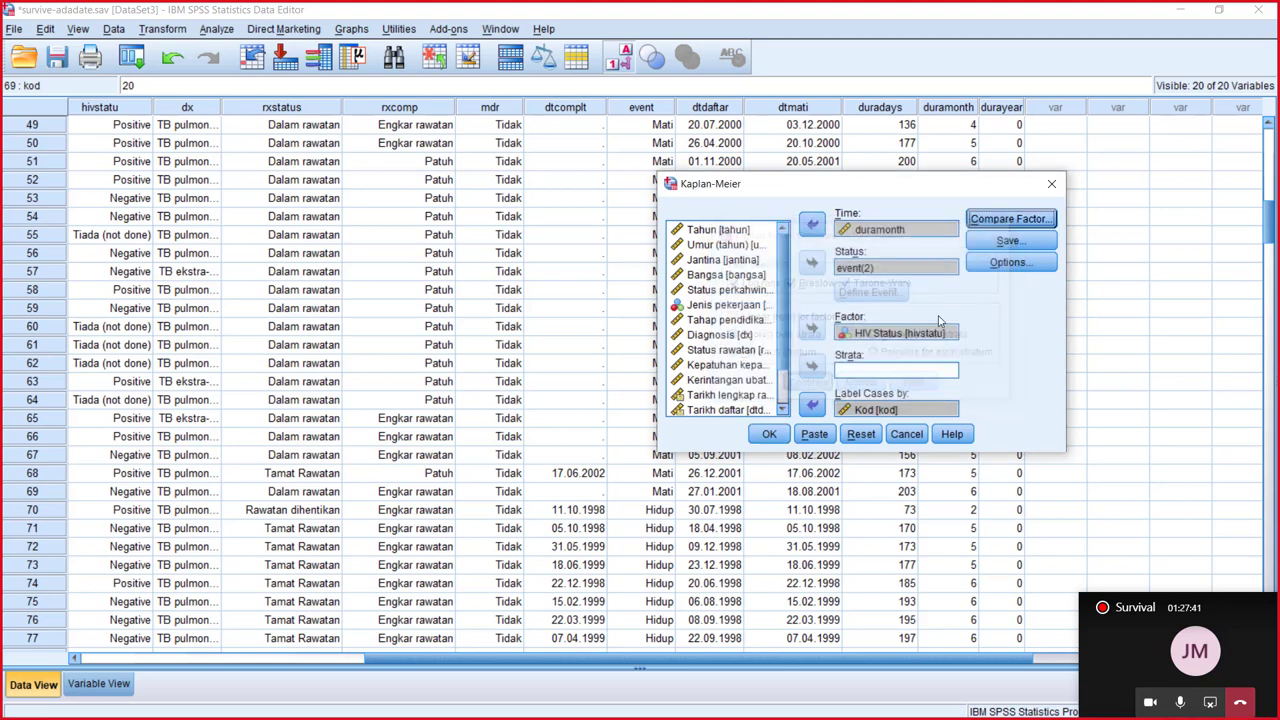
Step: Add the Survival plot to the Kaplan-Meier output and run the analysis
left_click(1010, 263)
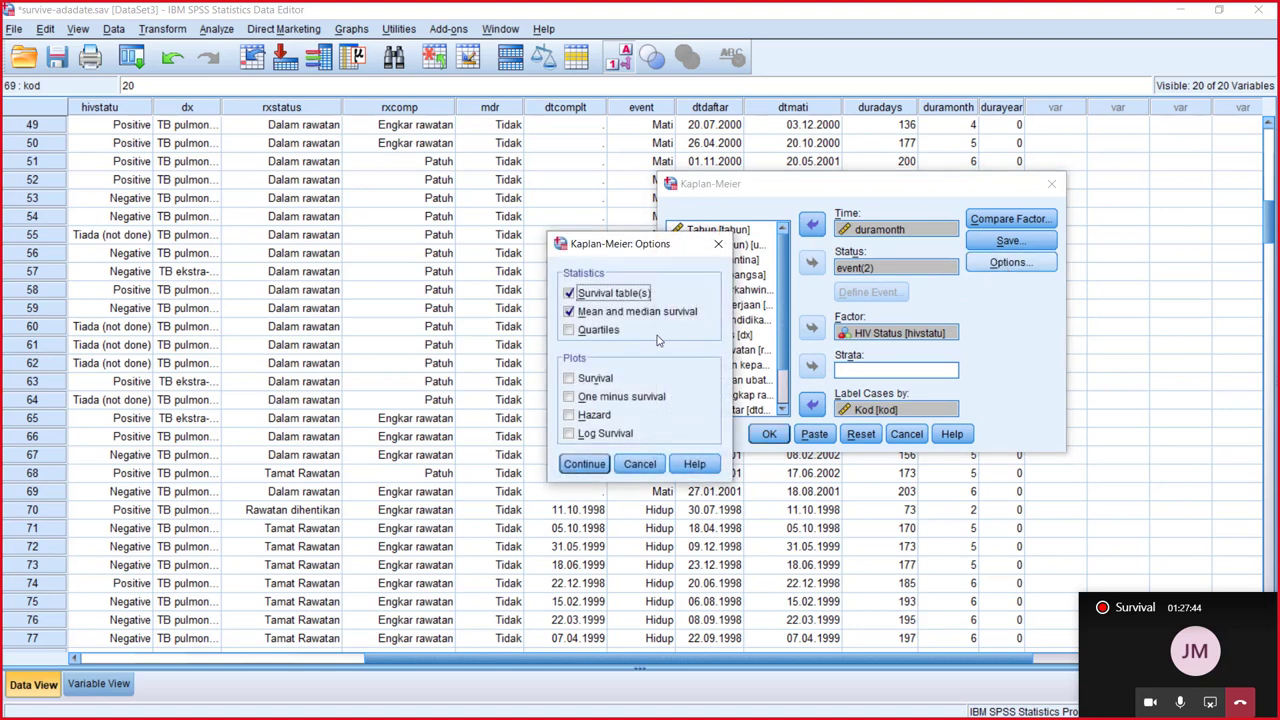
left_click(570, 379)
left_click(584, 464)
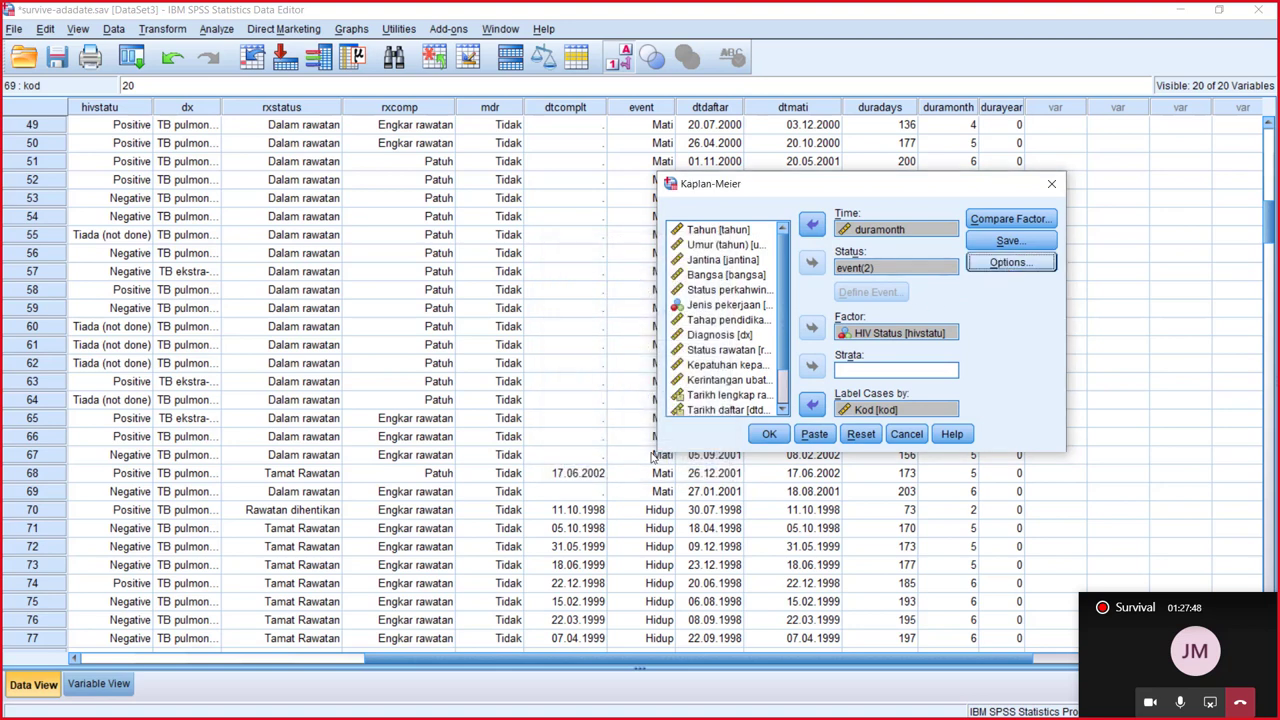
left_click(767, 436)
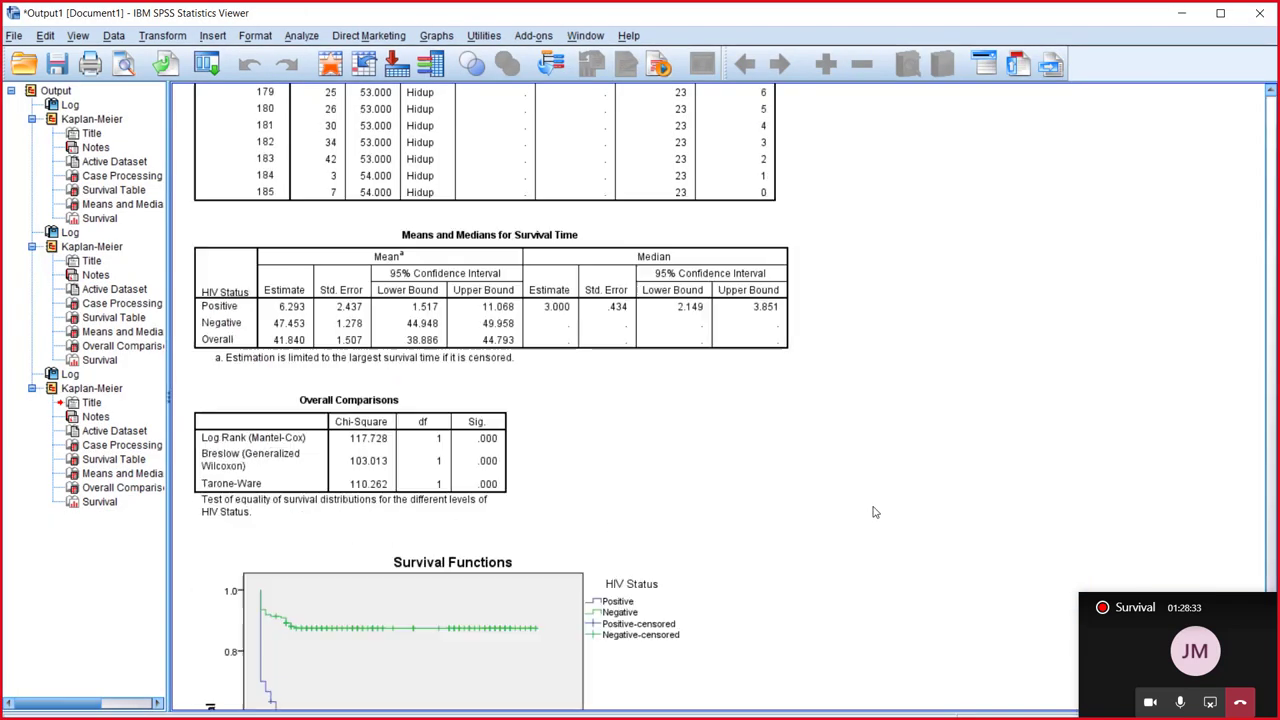
Step: Examine the mean and median survival times, the overall comparison tests and the survival curves by HIV status
scroll(771, 509, "down", 3)
scroll(771, 509, "up", 3)
scroll(777, 500, "down", 3)
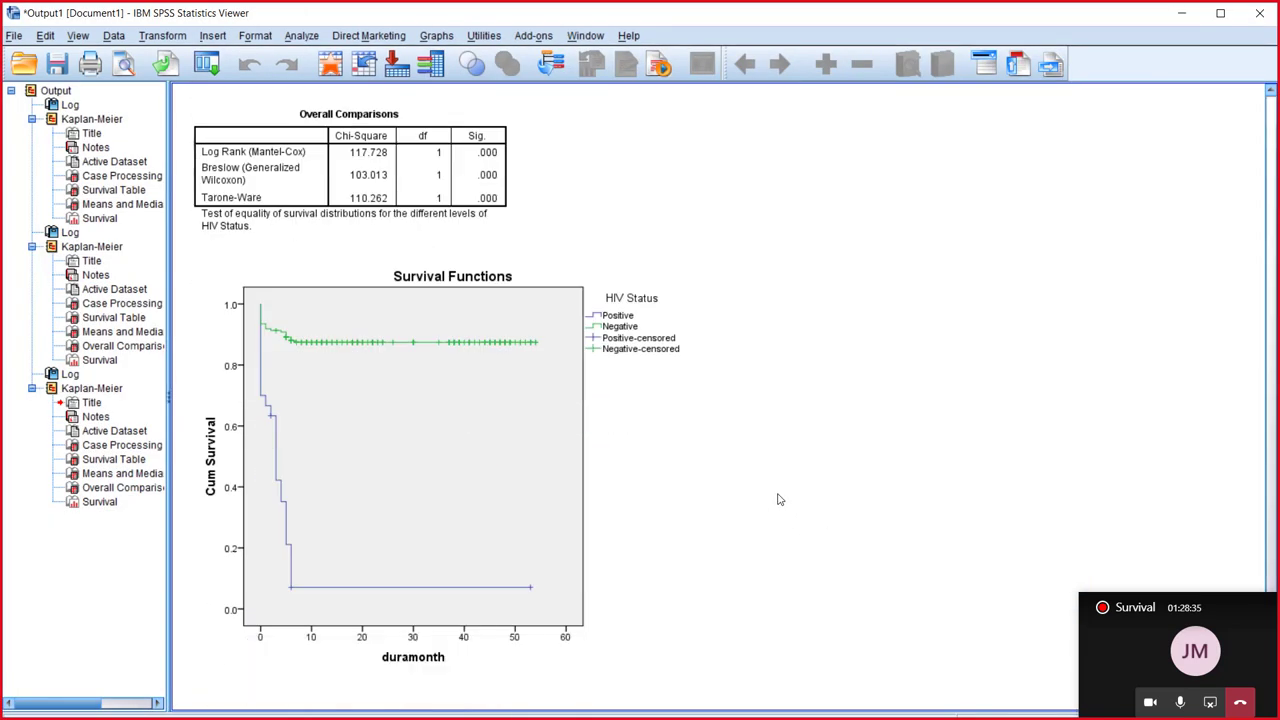
left_click(499, 485)
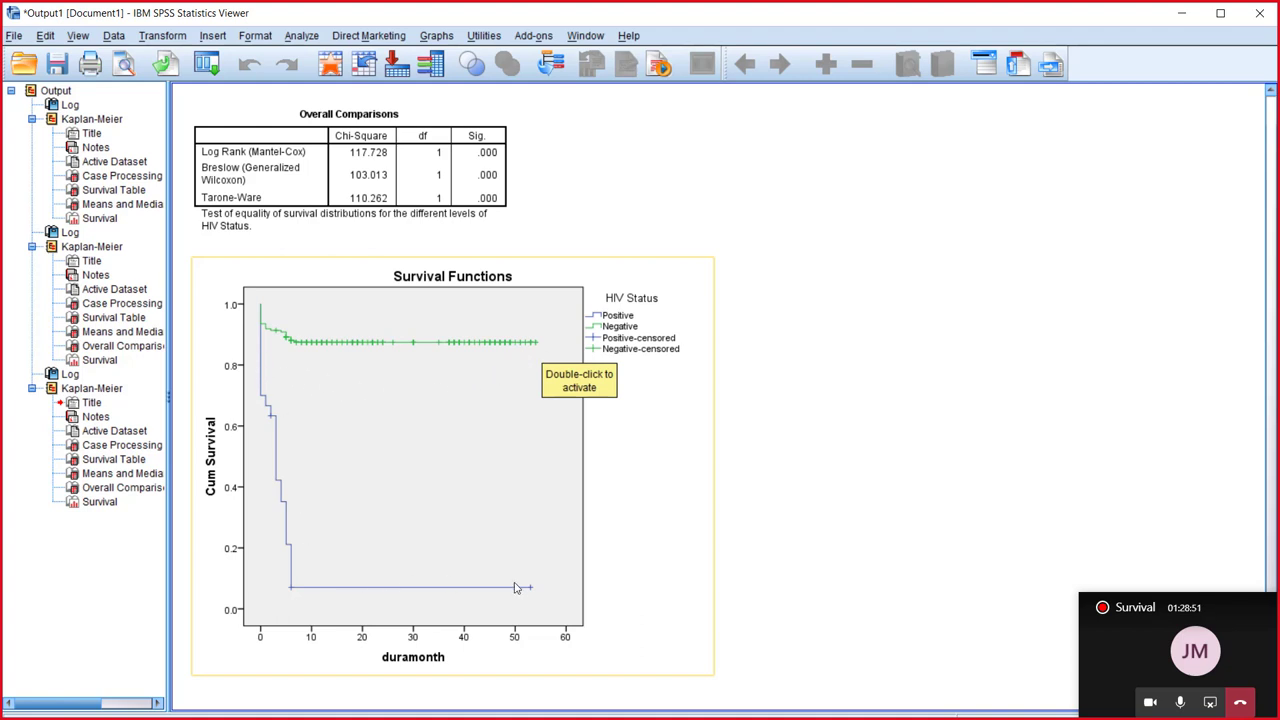
scroll(354, 368, "up", 3)
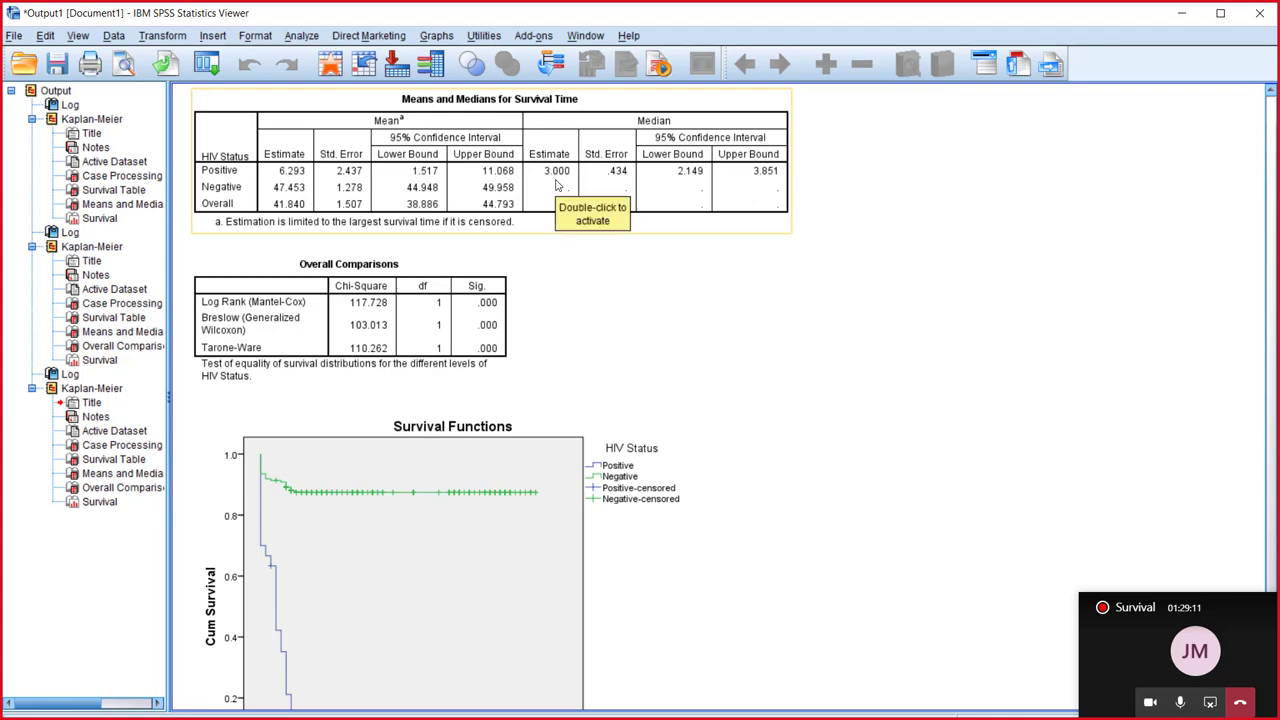
scroll(716, 390, "down", 3)
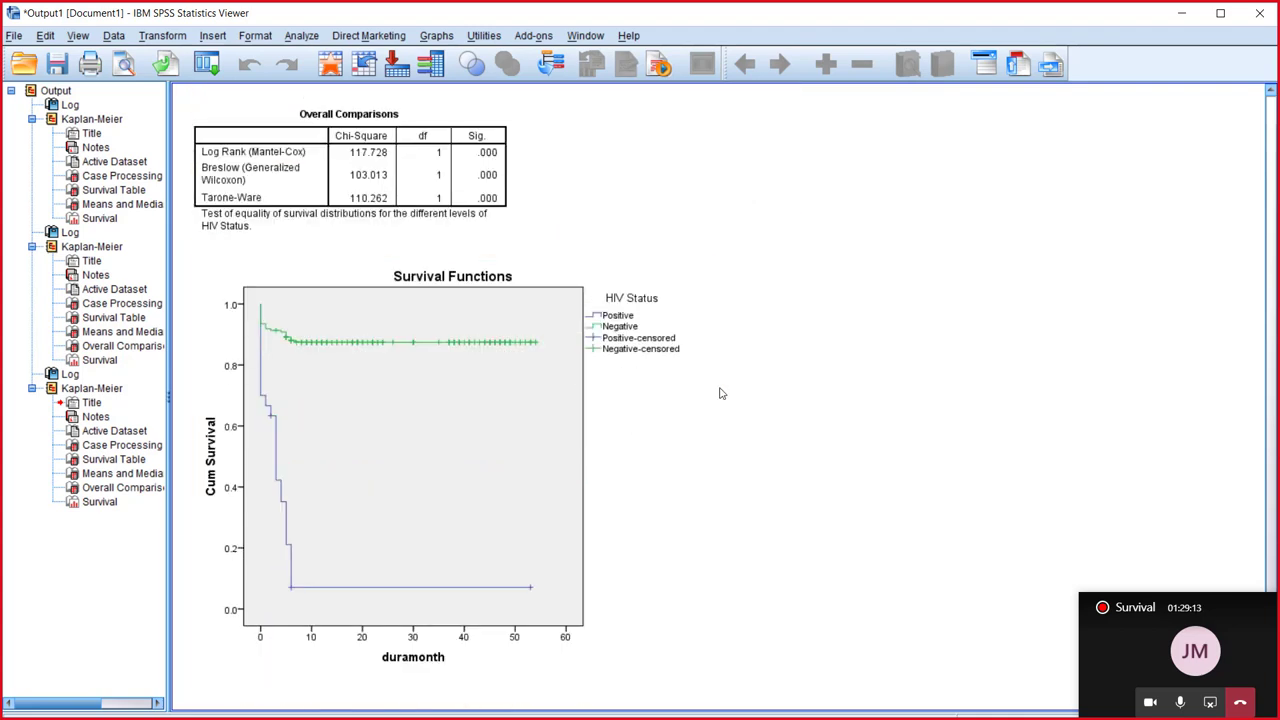
scroll(719, 393, "up", 3)
scroll(719, 393, "down", 2)
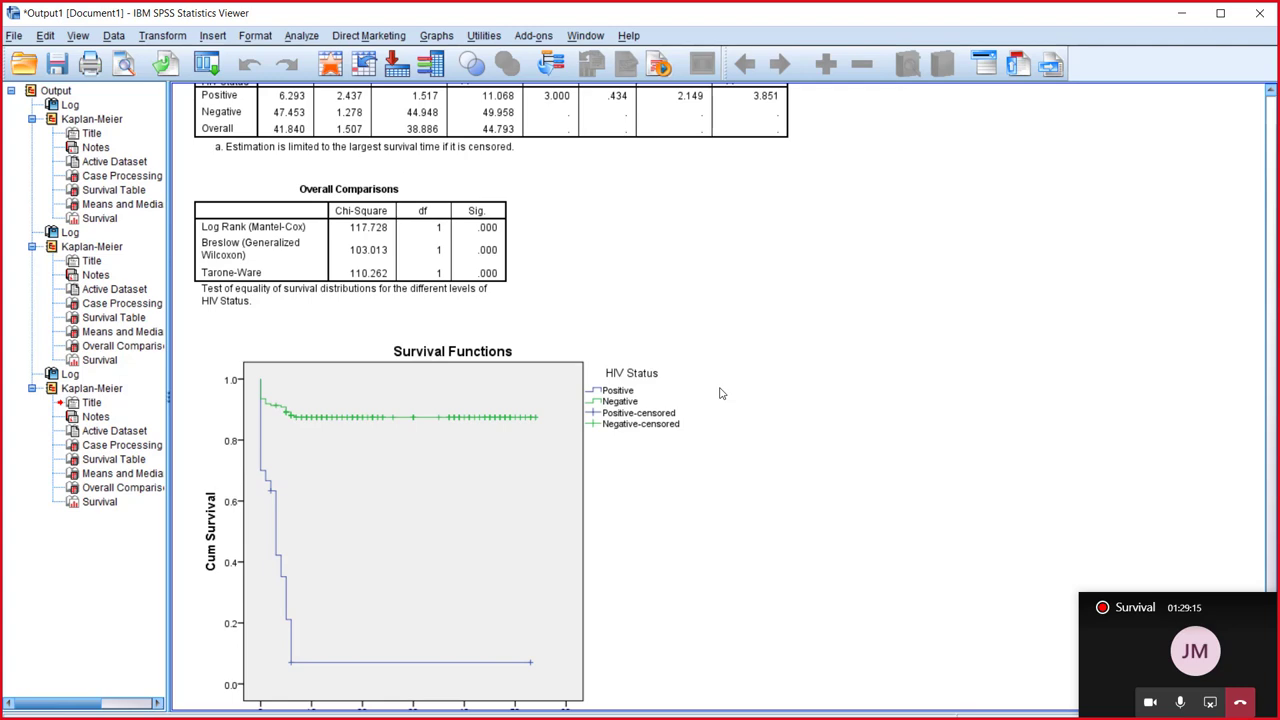
scroll(719, 393, "up", 11)
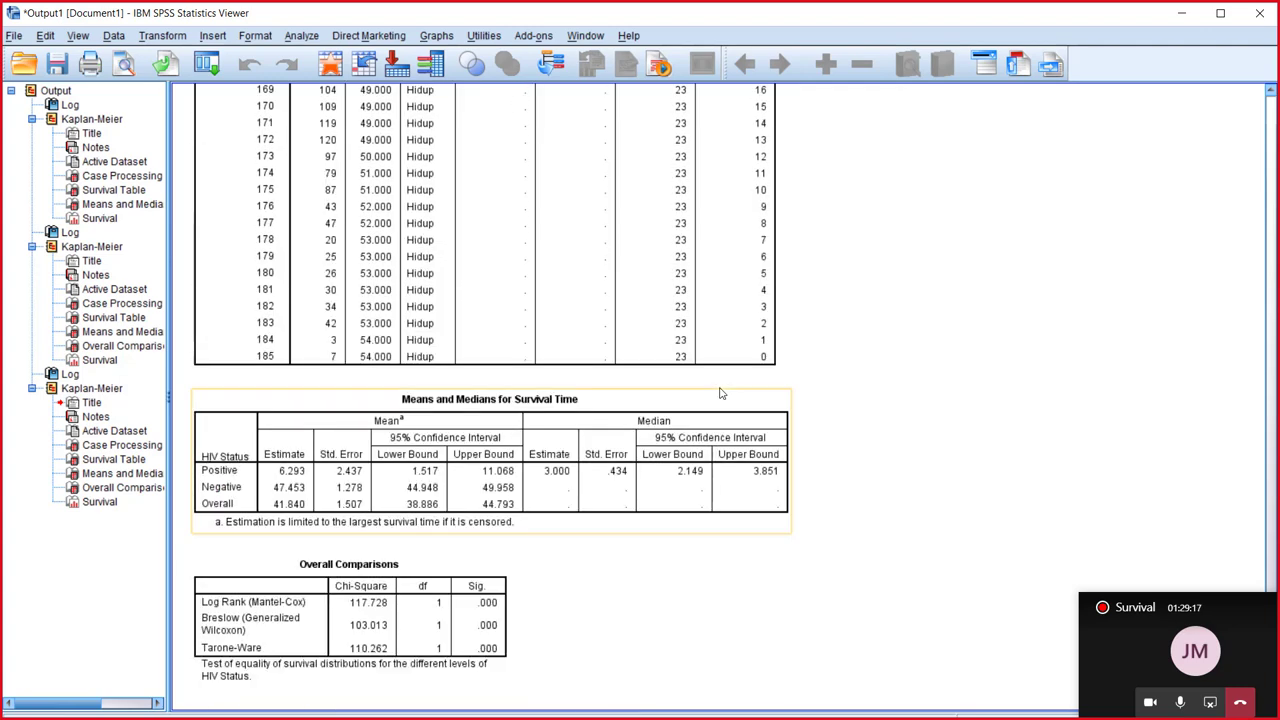
Step: Stop sharing the screen, return to the Microsoft Teams meeting and open the meeting chat
left_click(1212, 704)
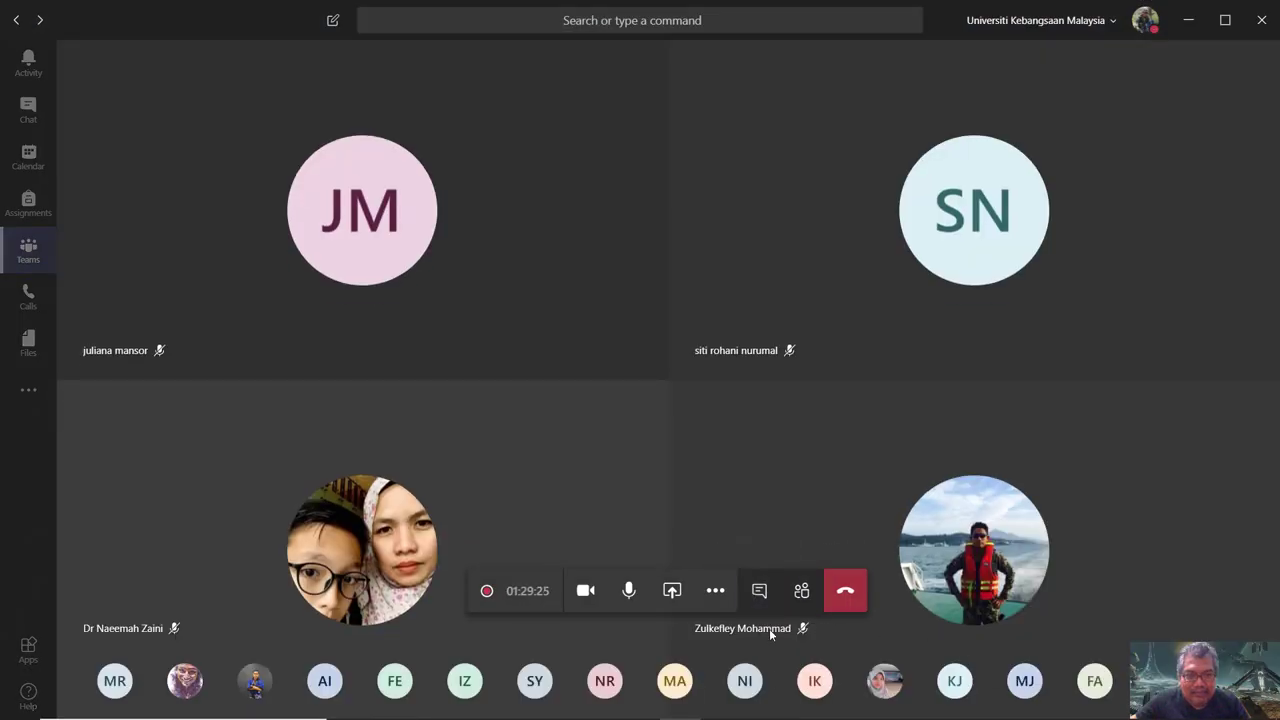
left_click(759, 590)
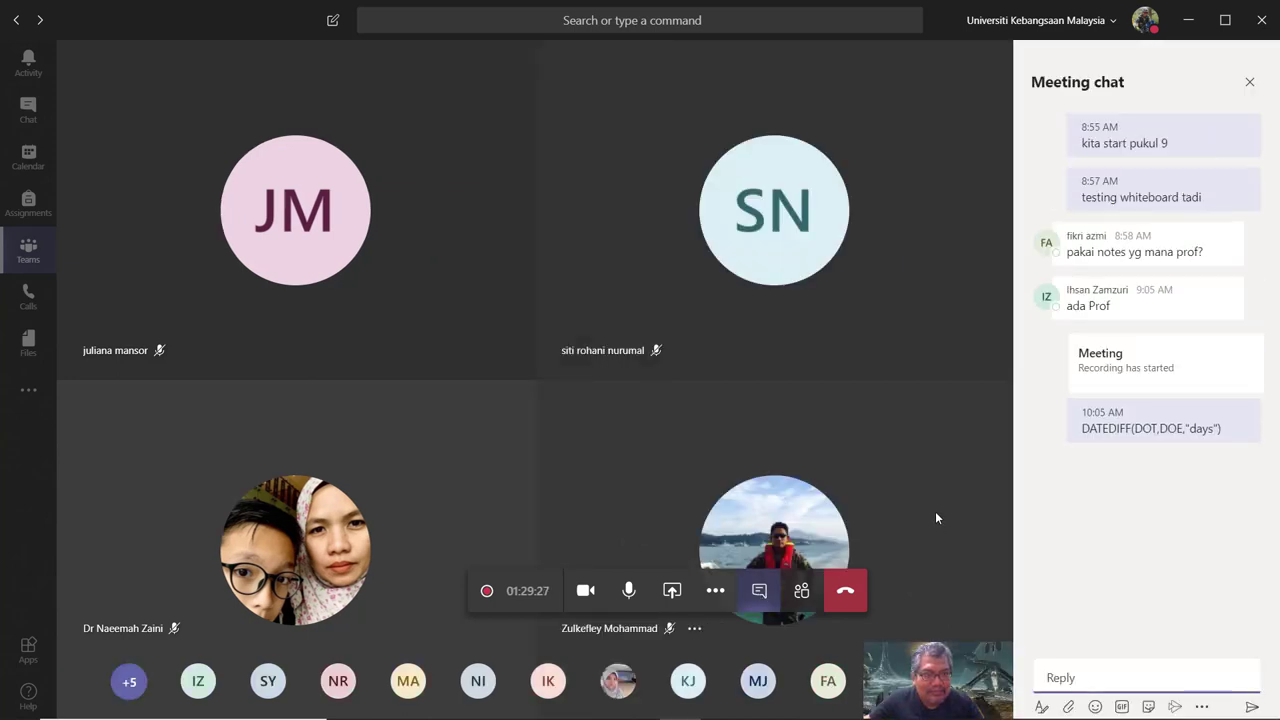